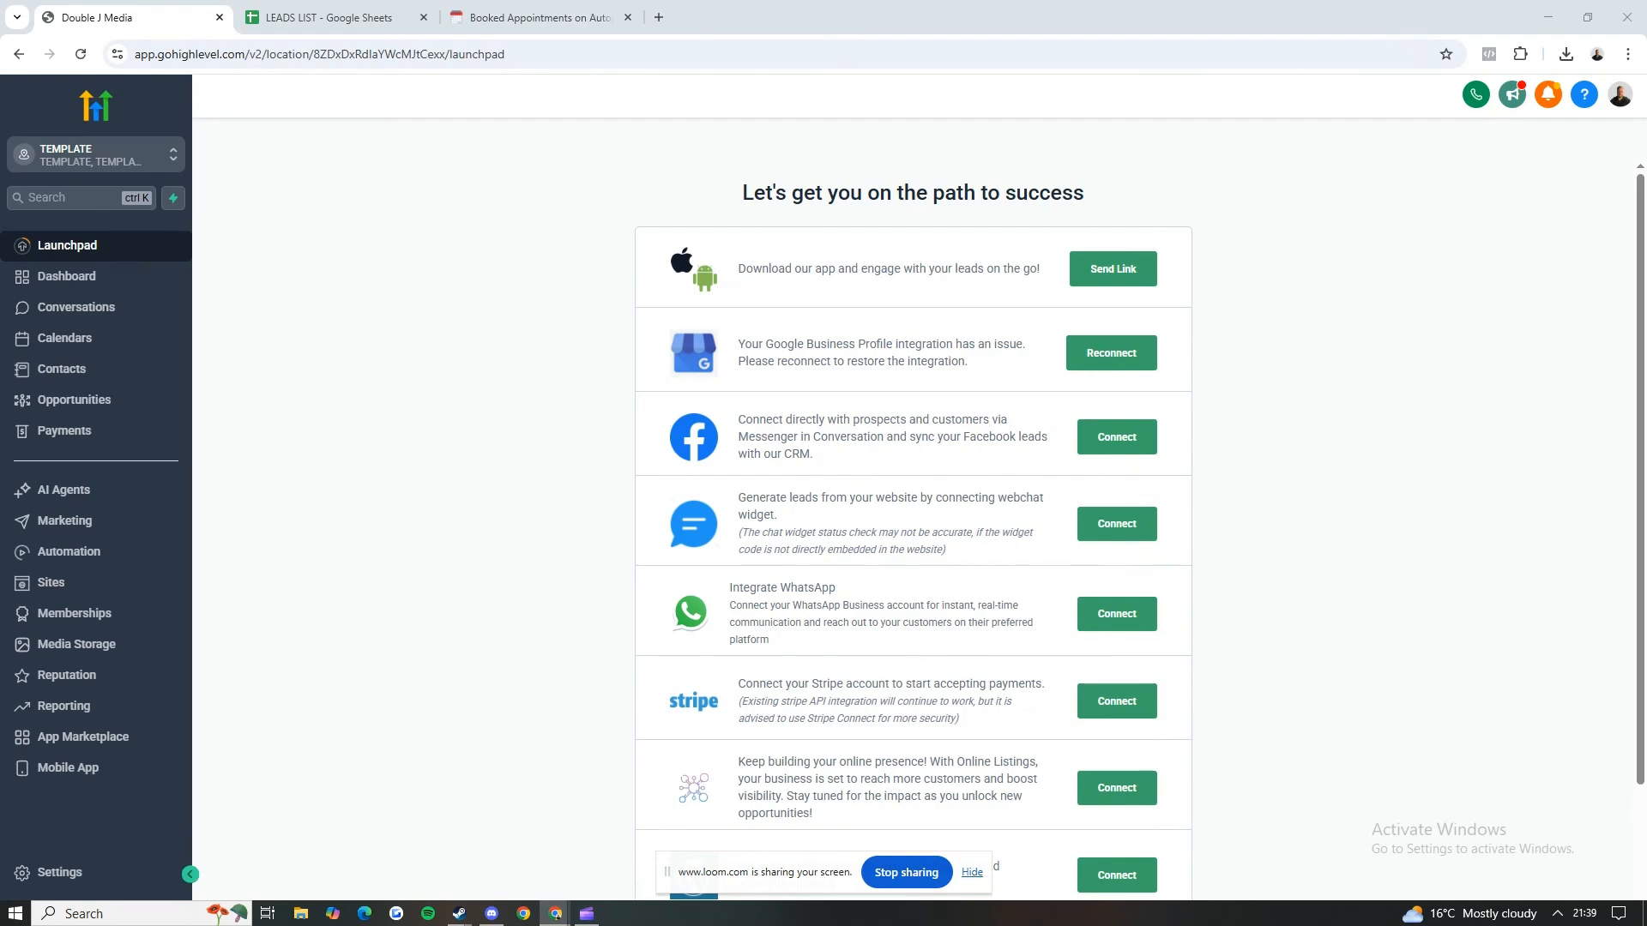
Step: Switch to the LEADS LIST spreadsheet in Google Sheets and examine the colour-coded lead rows, including row 76 across its columns
click(371, 12)
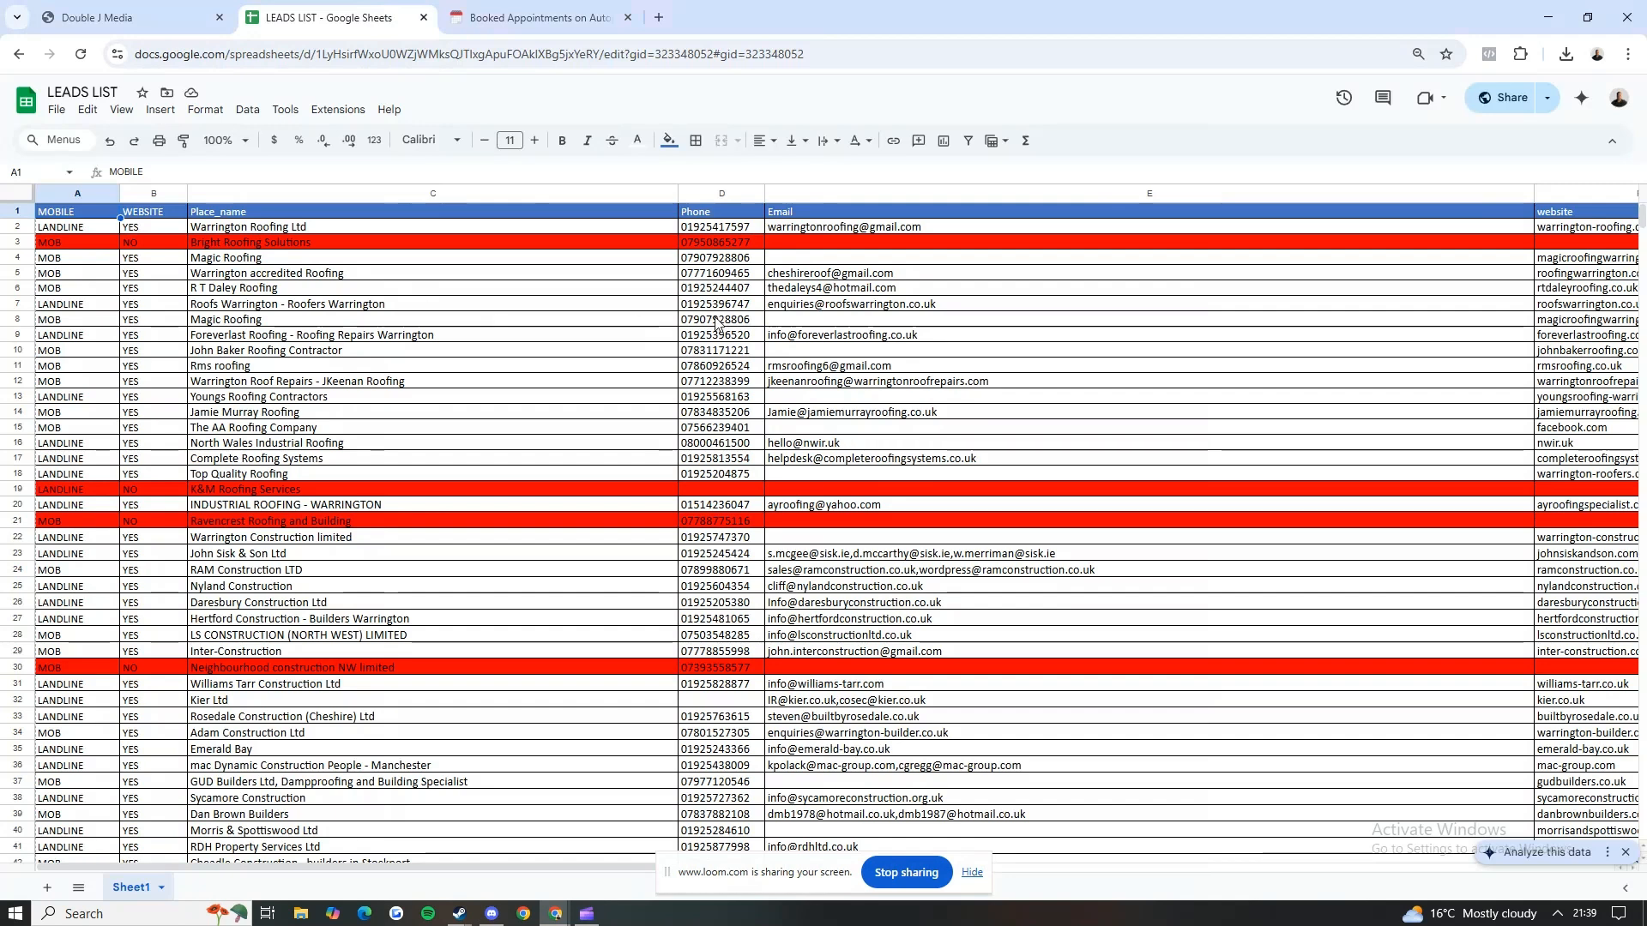
click(902, 872)
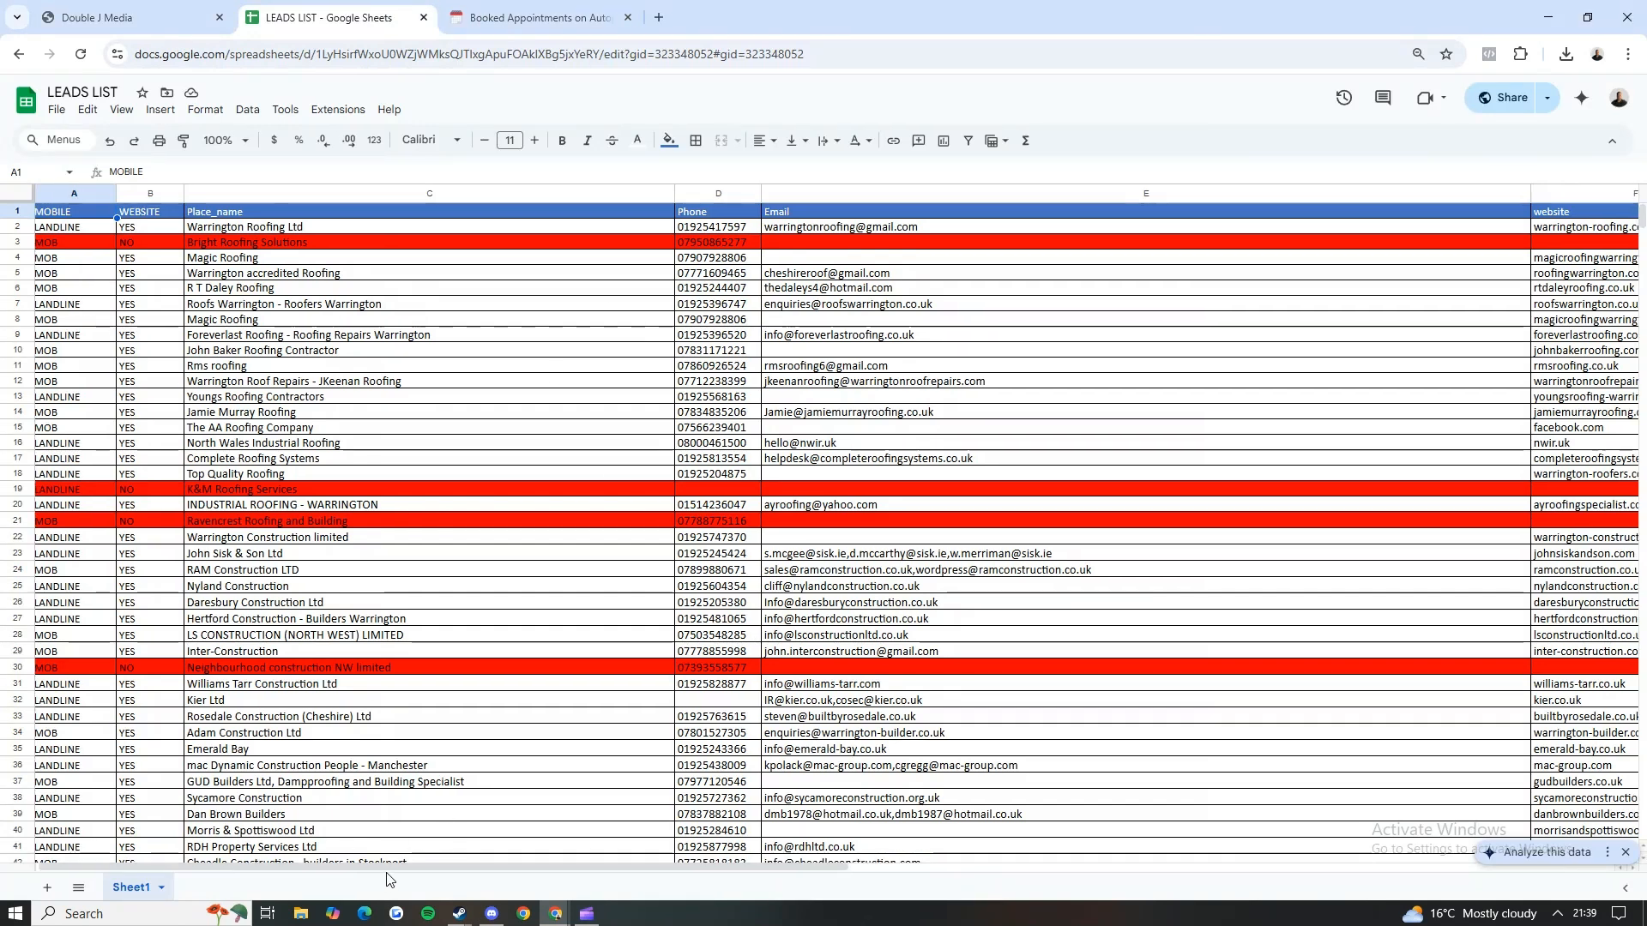
drag(386, 866, 436, 748)
scroll(276, 483, down, 6)
scroll(276, 483, down, 9)
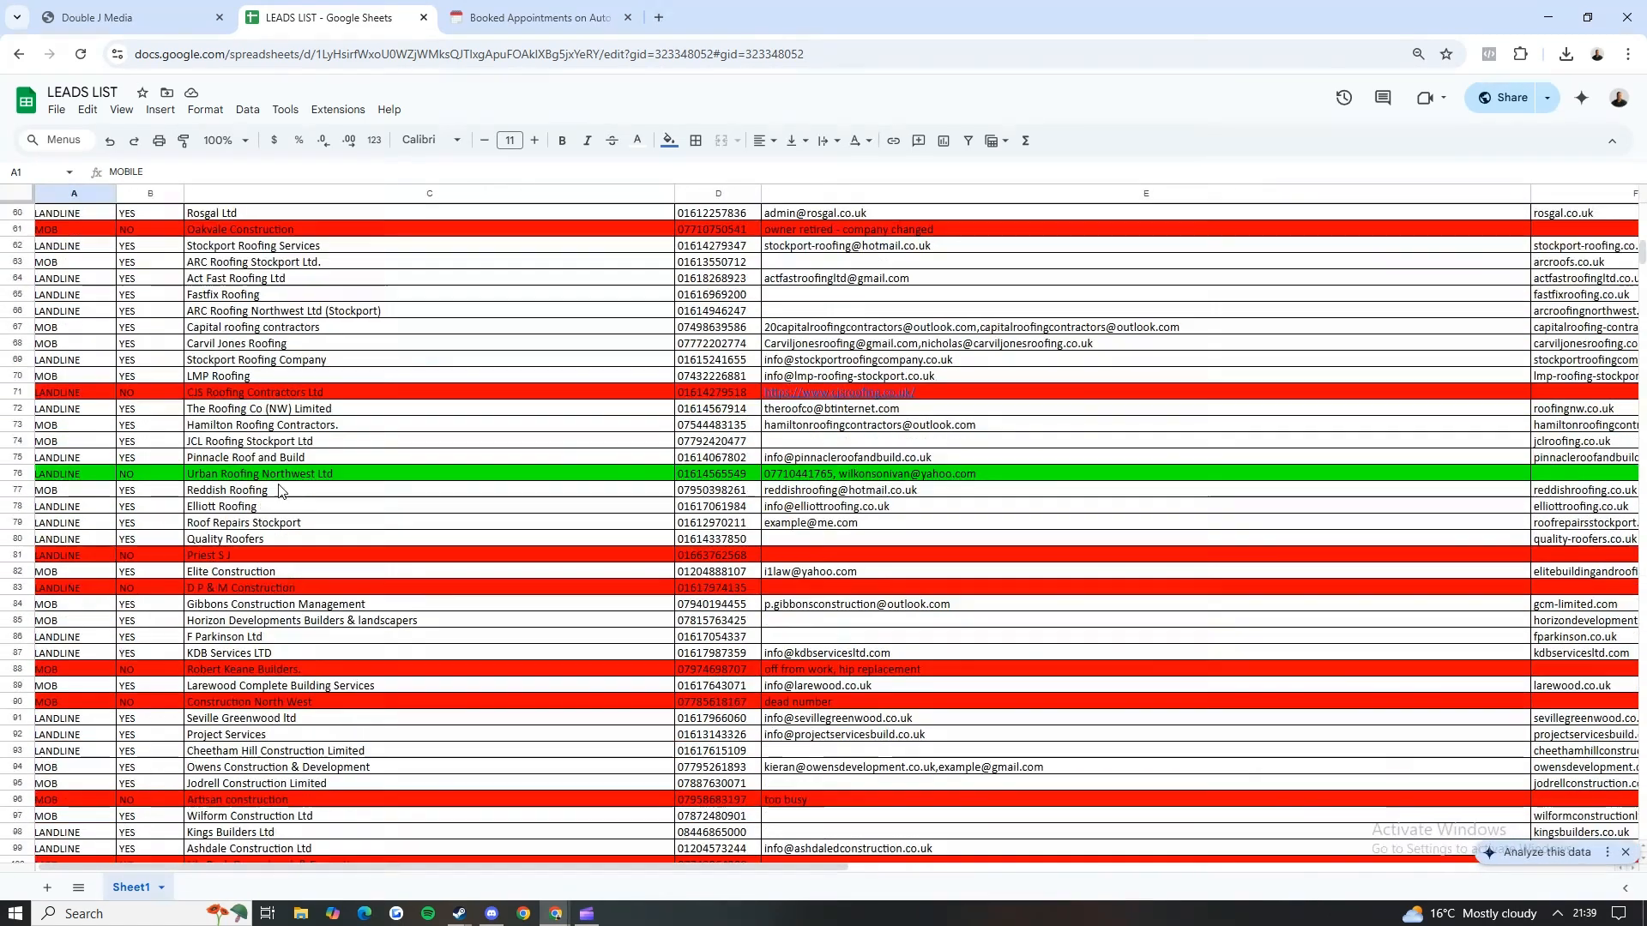
click(232, 474)
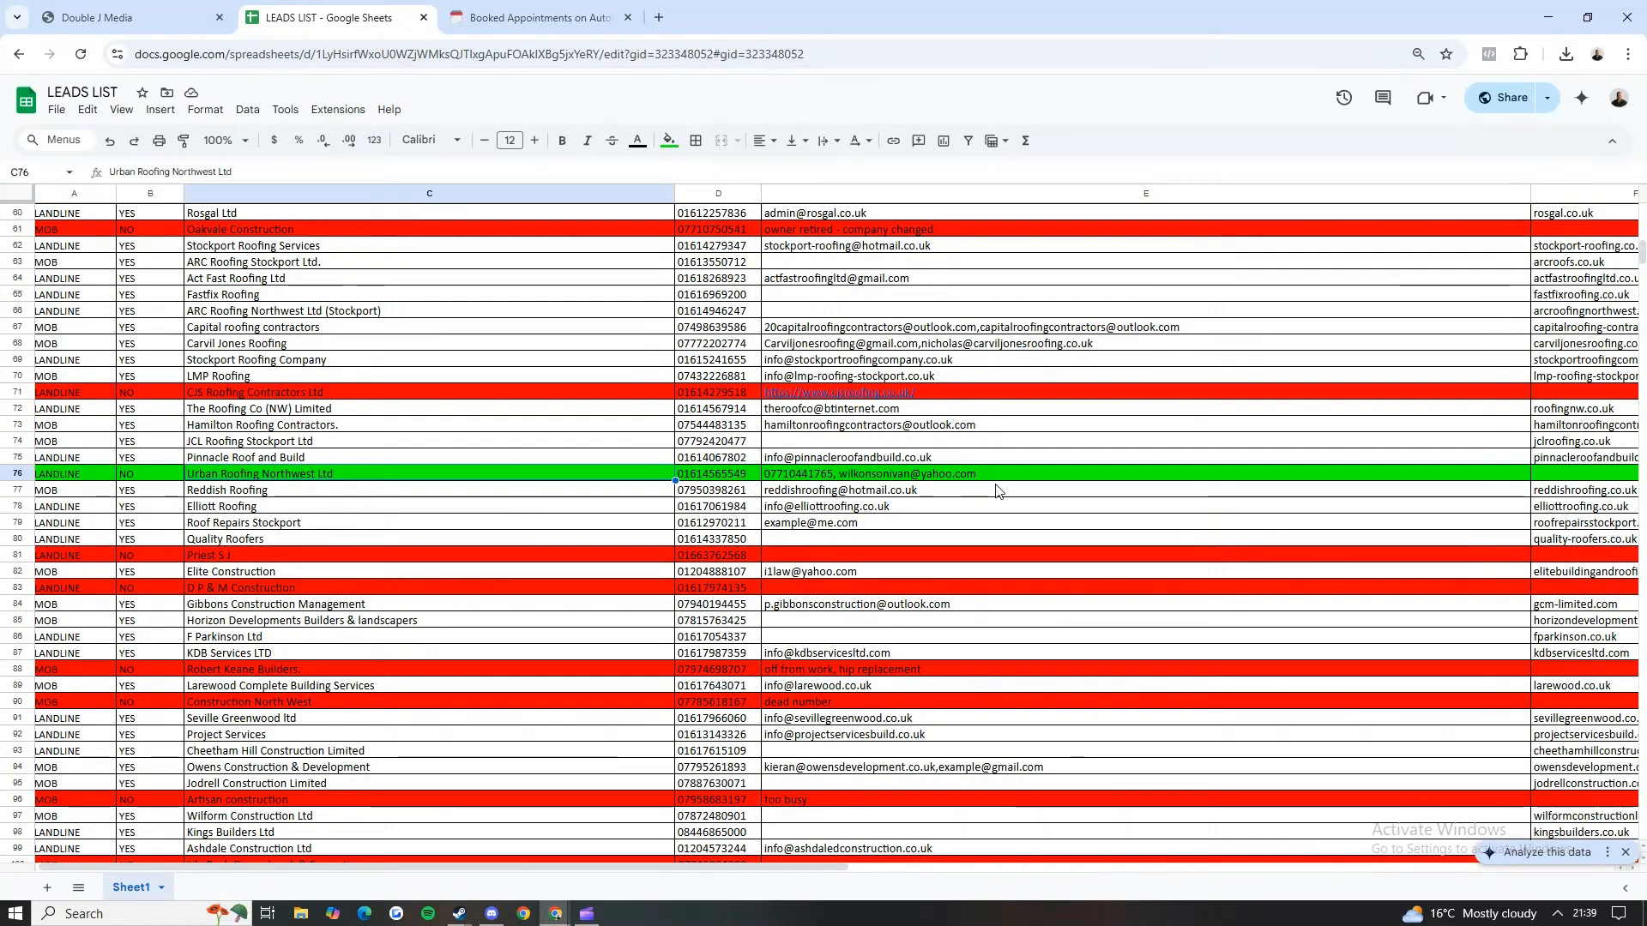
drag(521, 869, 1090, 847)
click(1170, 473)
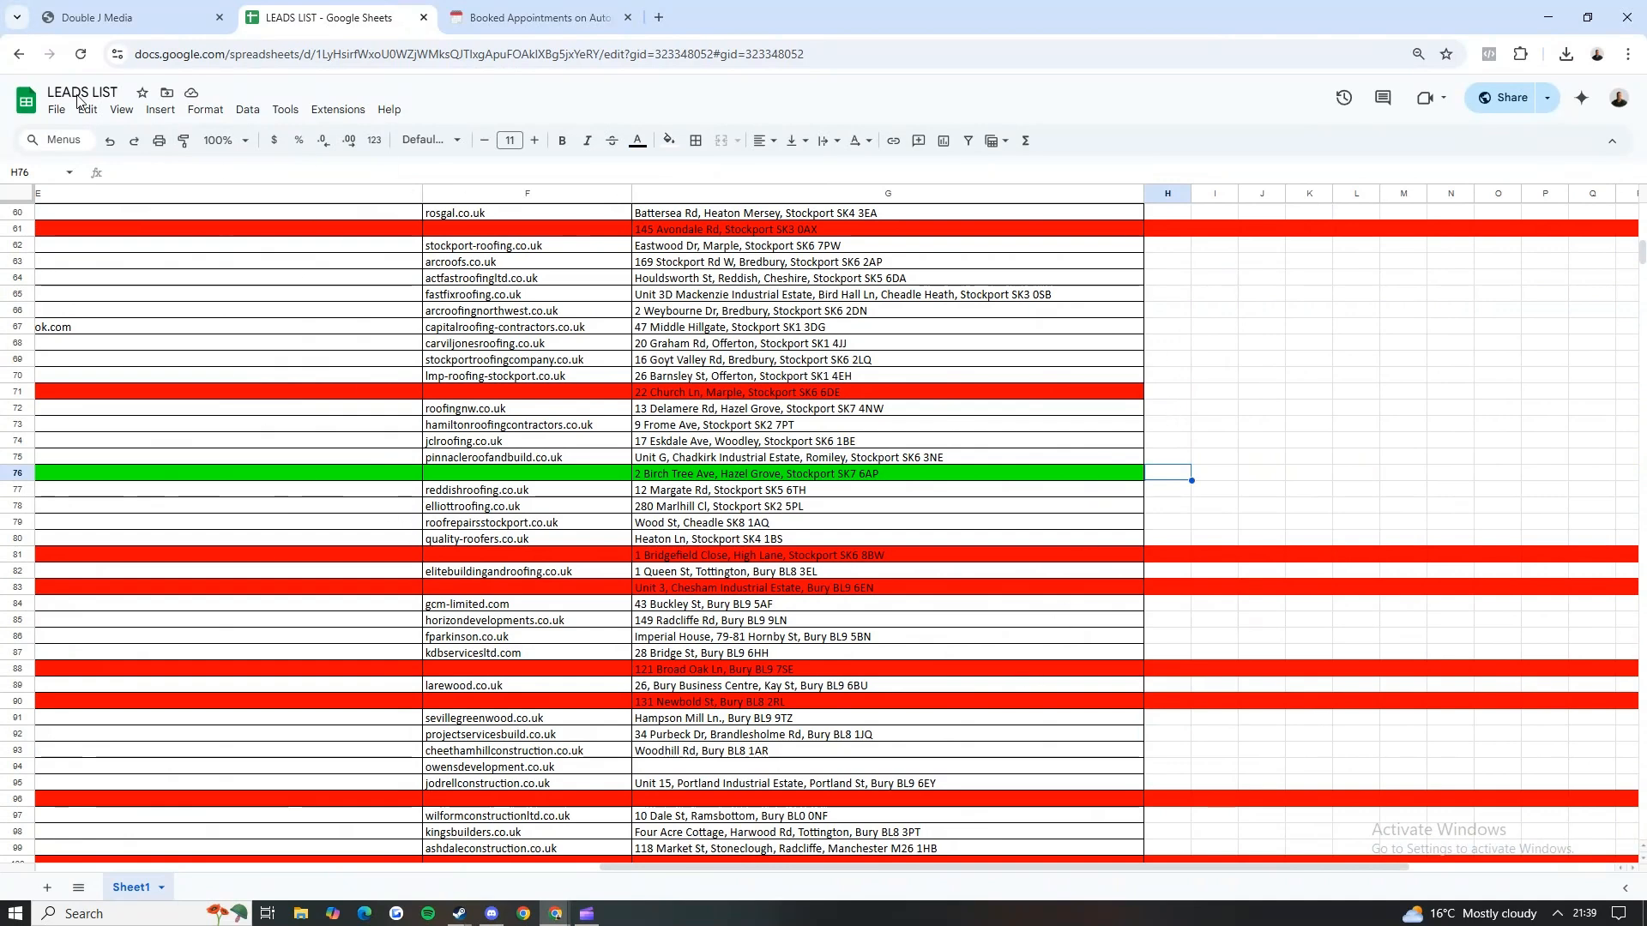
drag(785, 868, 237, 850)
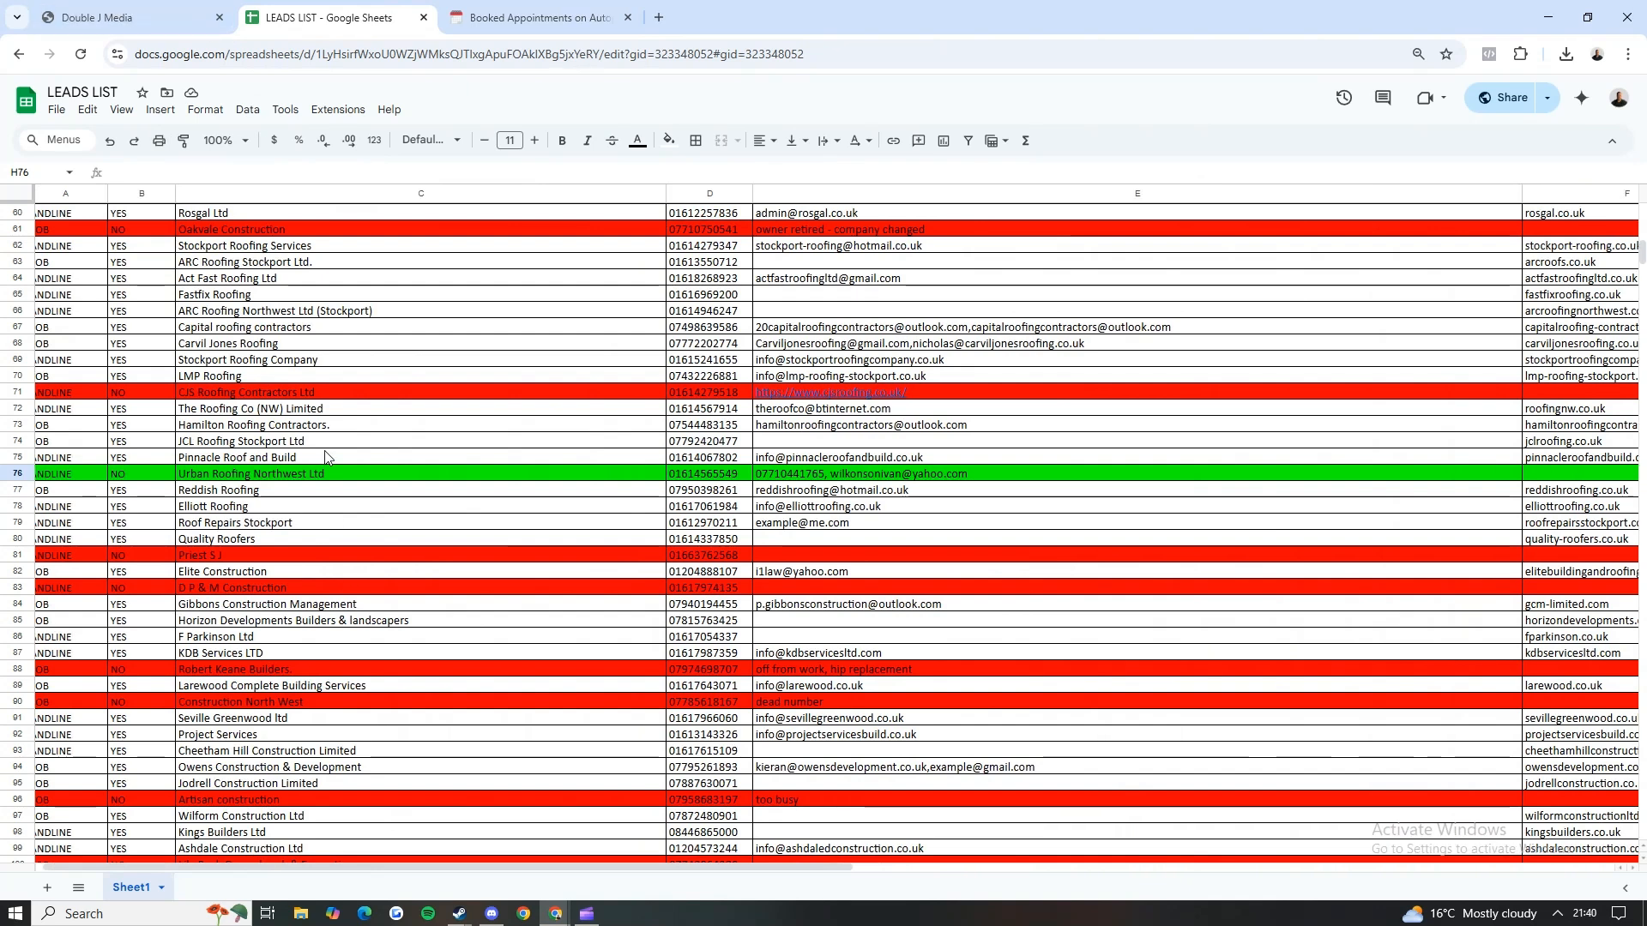
Step: Switch to the Notion page and read the Go High Level Setup Check list
key(ctrl+shift+Tab)
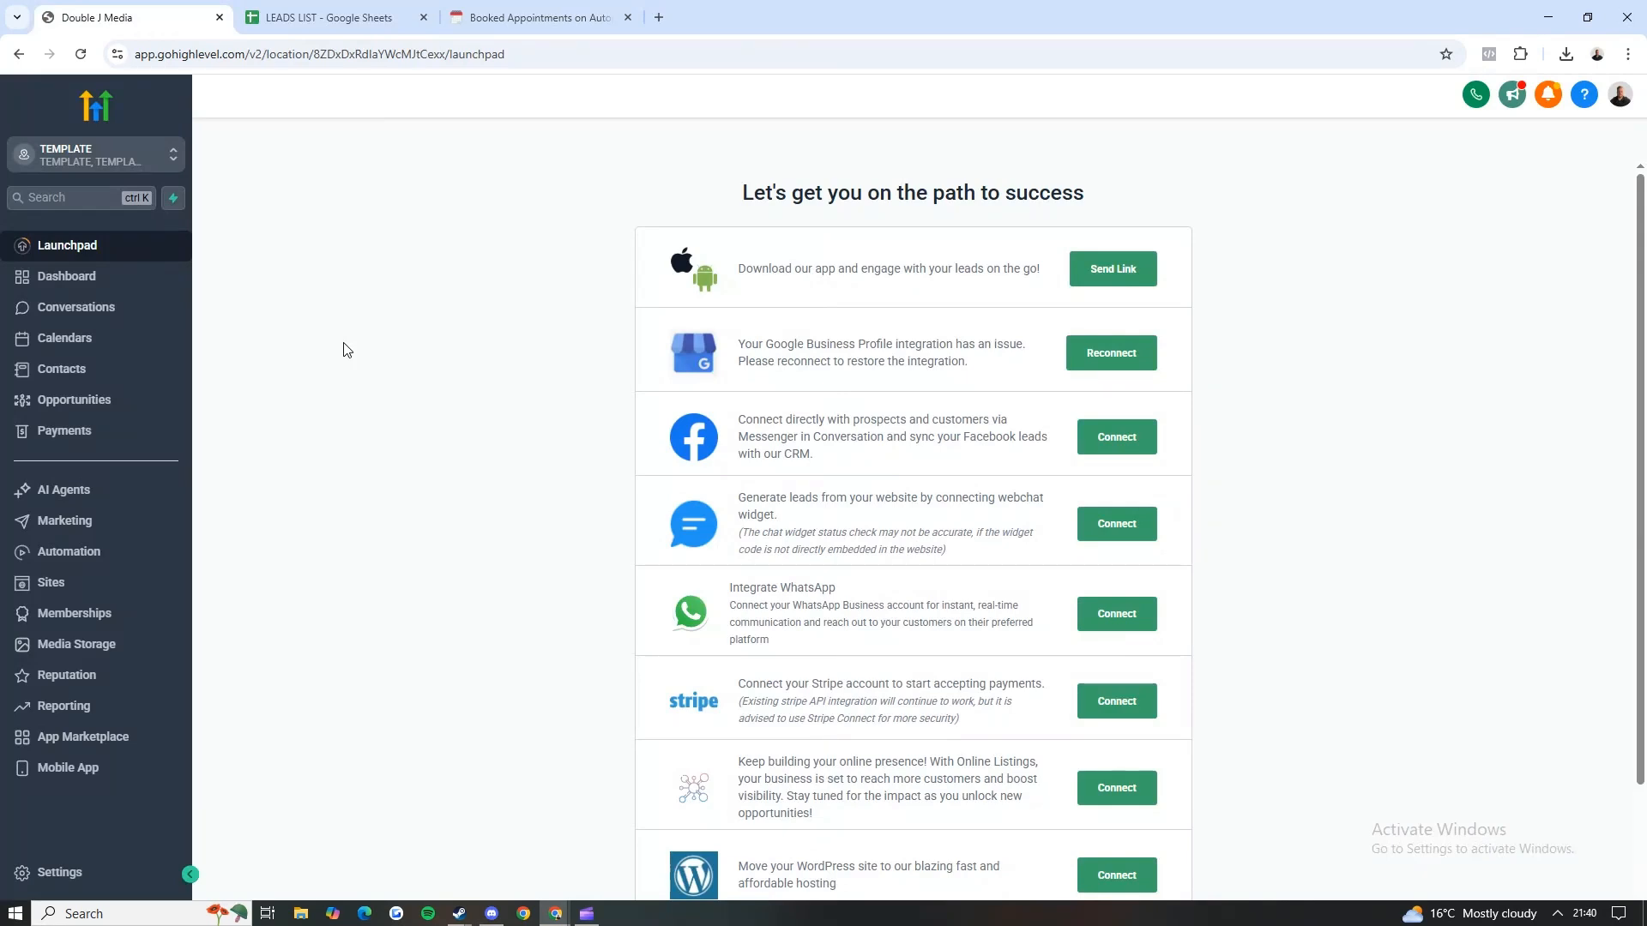
key(ctrl+Tab)
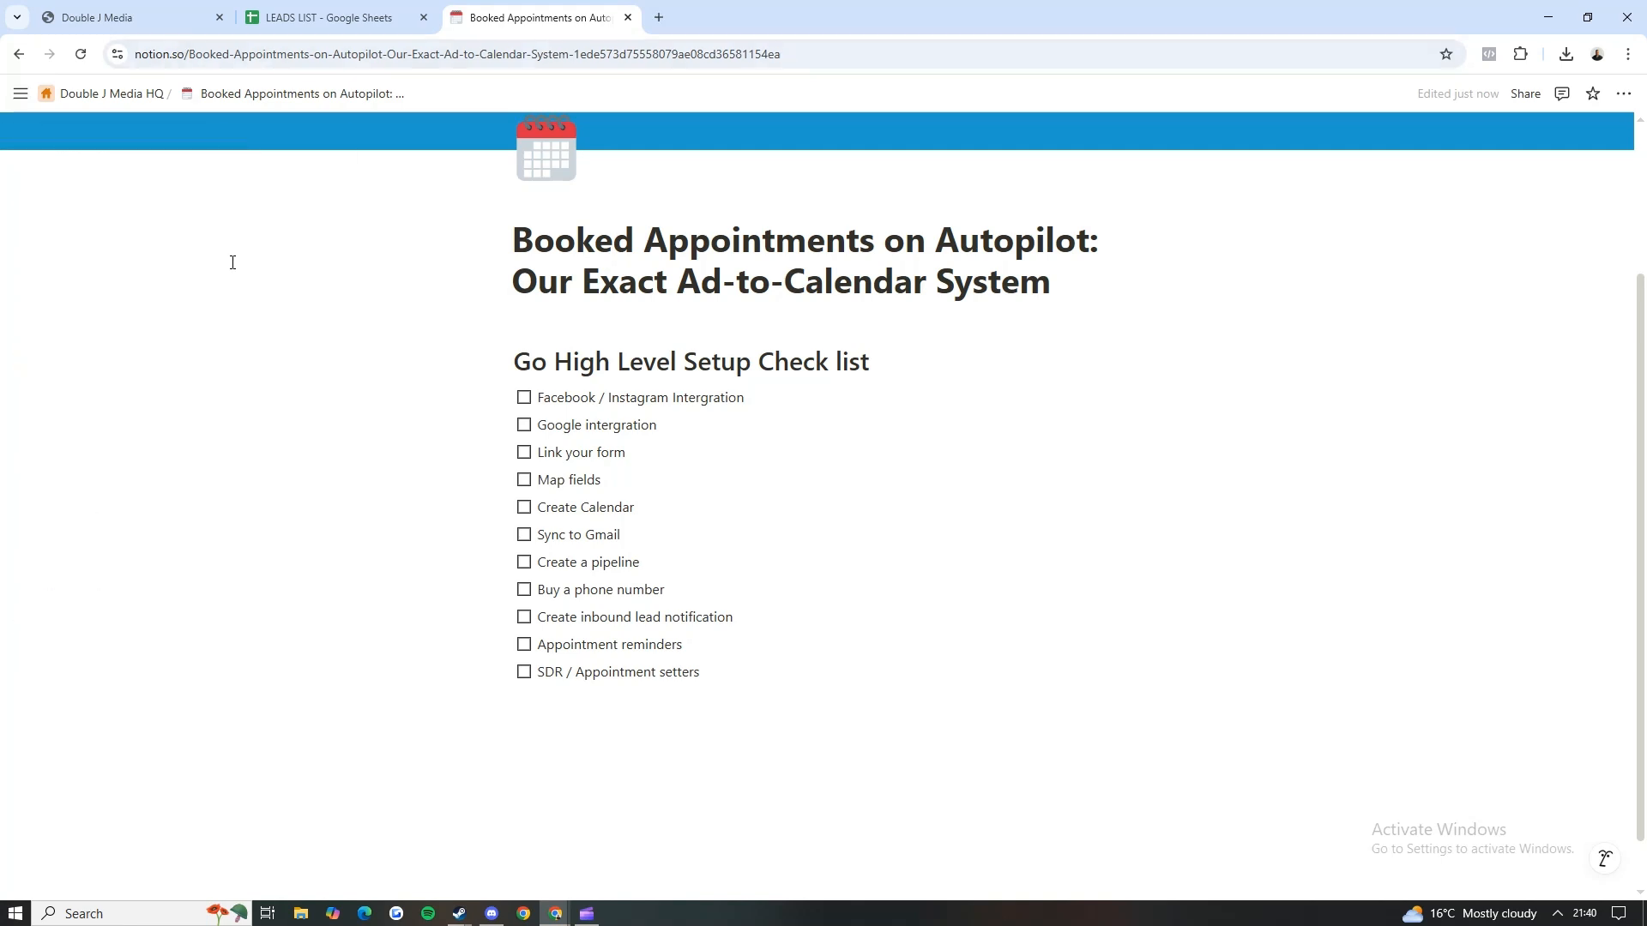
Step: Switch to GoHighLevel and open the Integrations settings to review the Google and Facebook/Instagram connection options
click(129, 18)
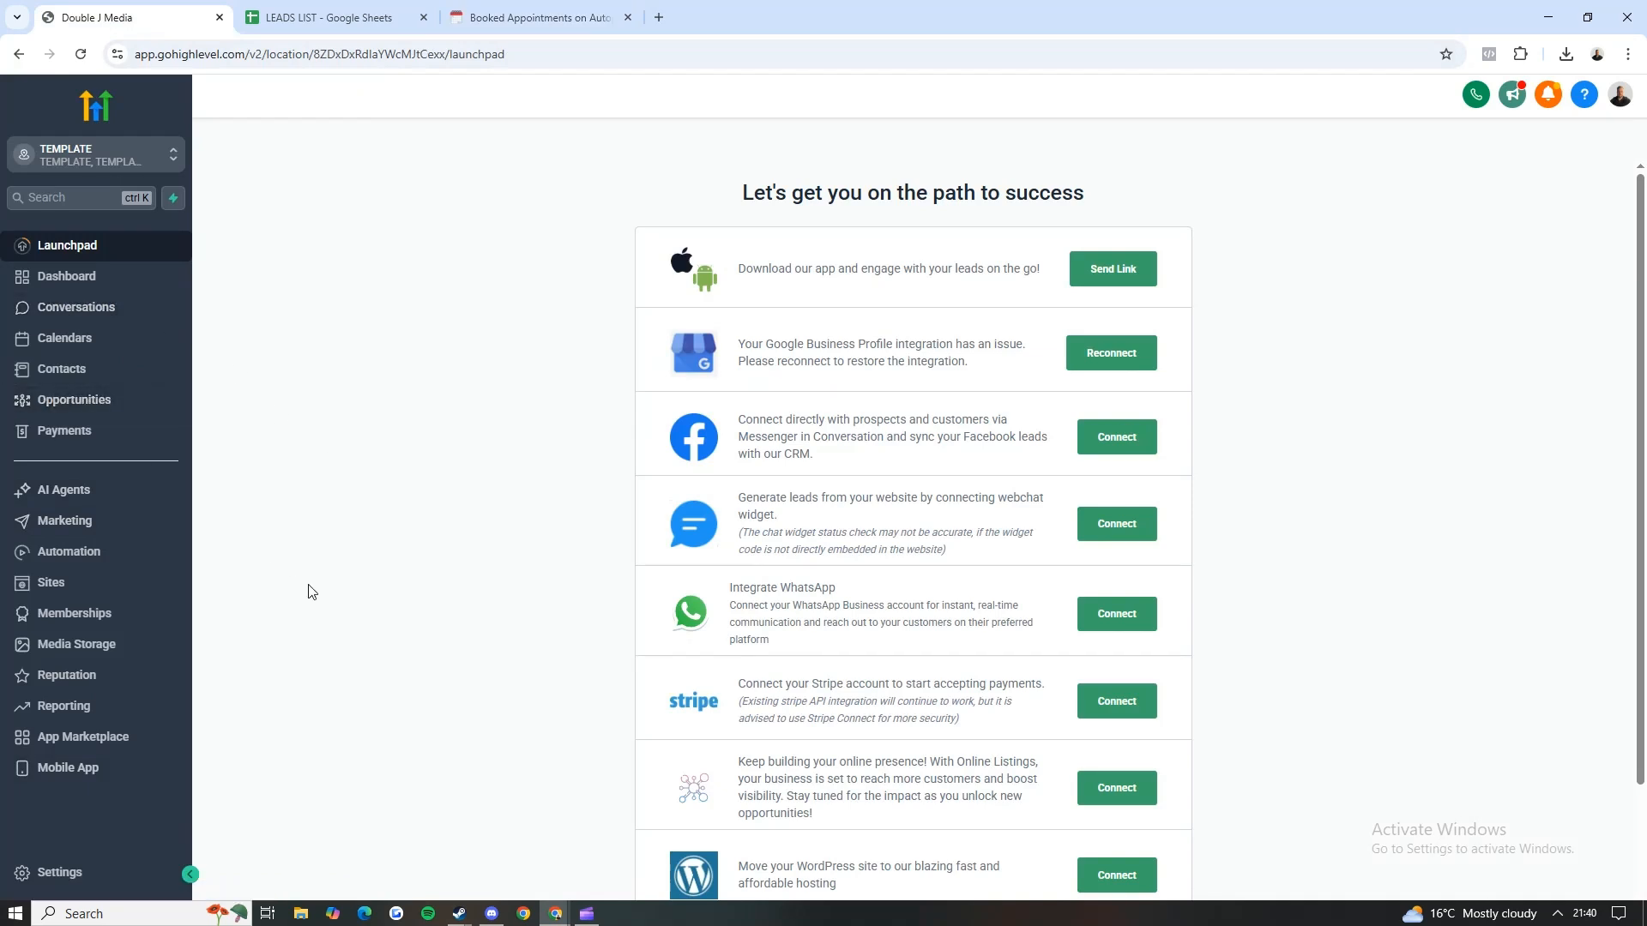
click(122, 873)
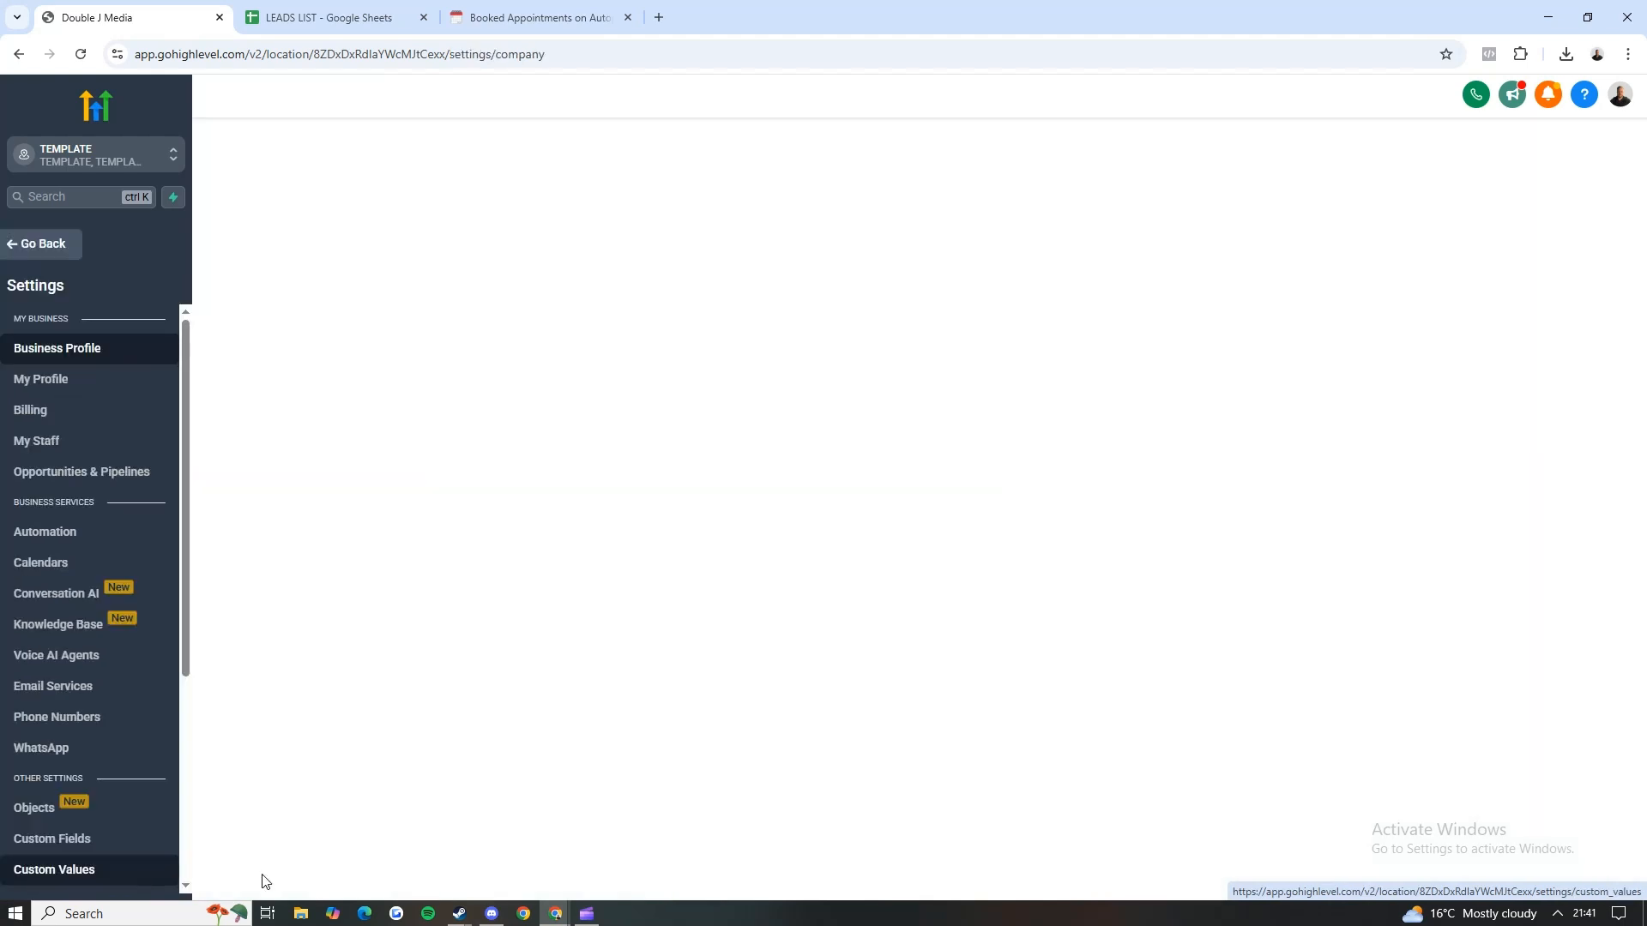
scroll(107, 480, down, 3)
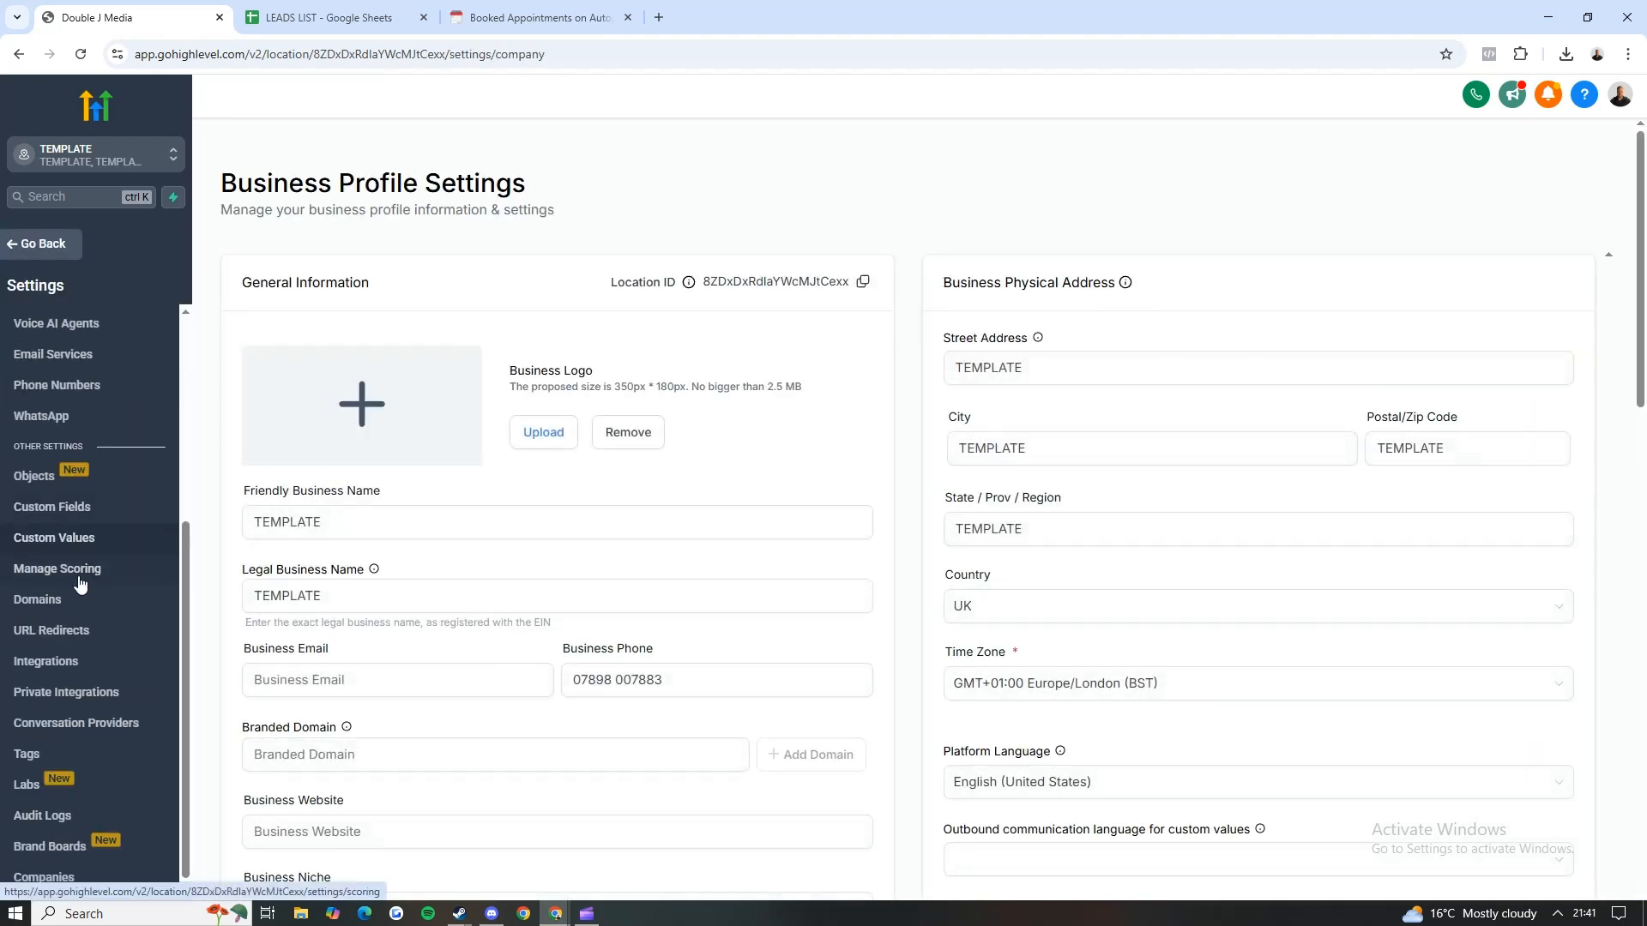
click(86, 661)
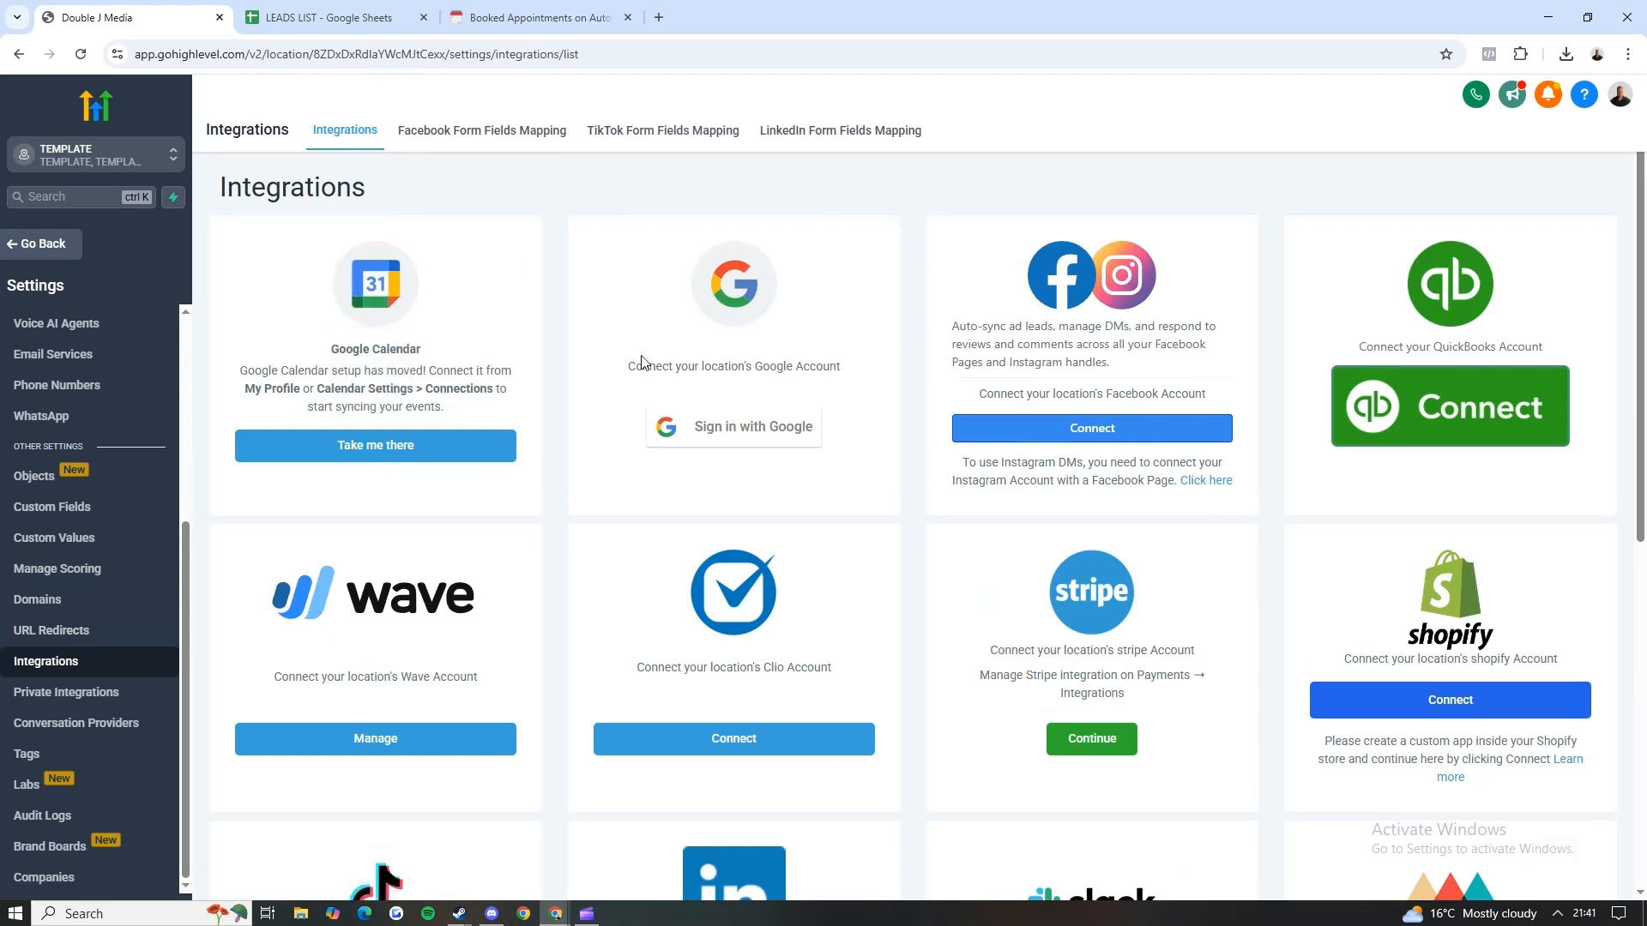
drag(628, 367, 845, 370)
click(866, 371)
drag(952, 327, 1223, 386)
click(1224, 386)
drag(703, 361, 806, 354)
click(758, 385)
Step: Tick off Facebook / Instagram Intergration and Google intergration in the Notion setup checklist
click(484, 17)
click(524, 397)
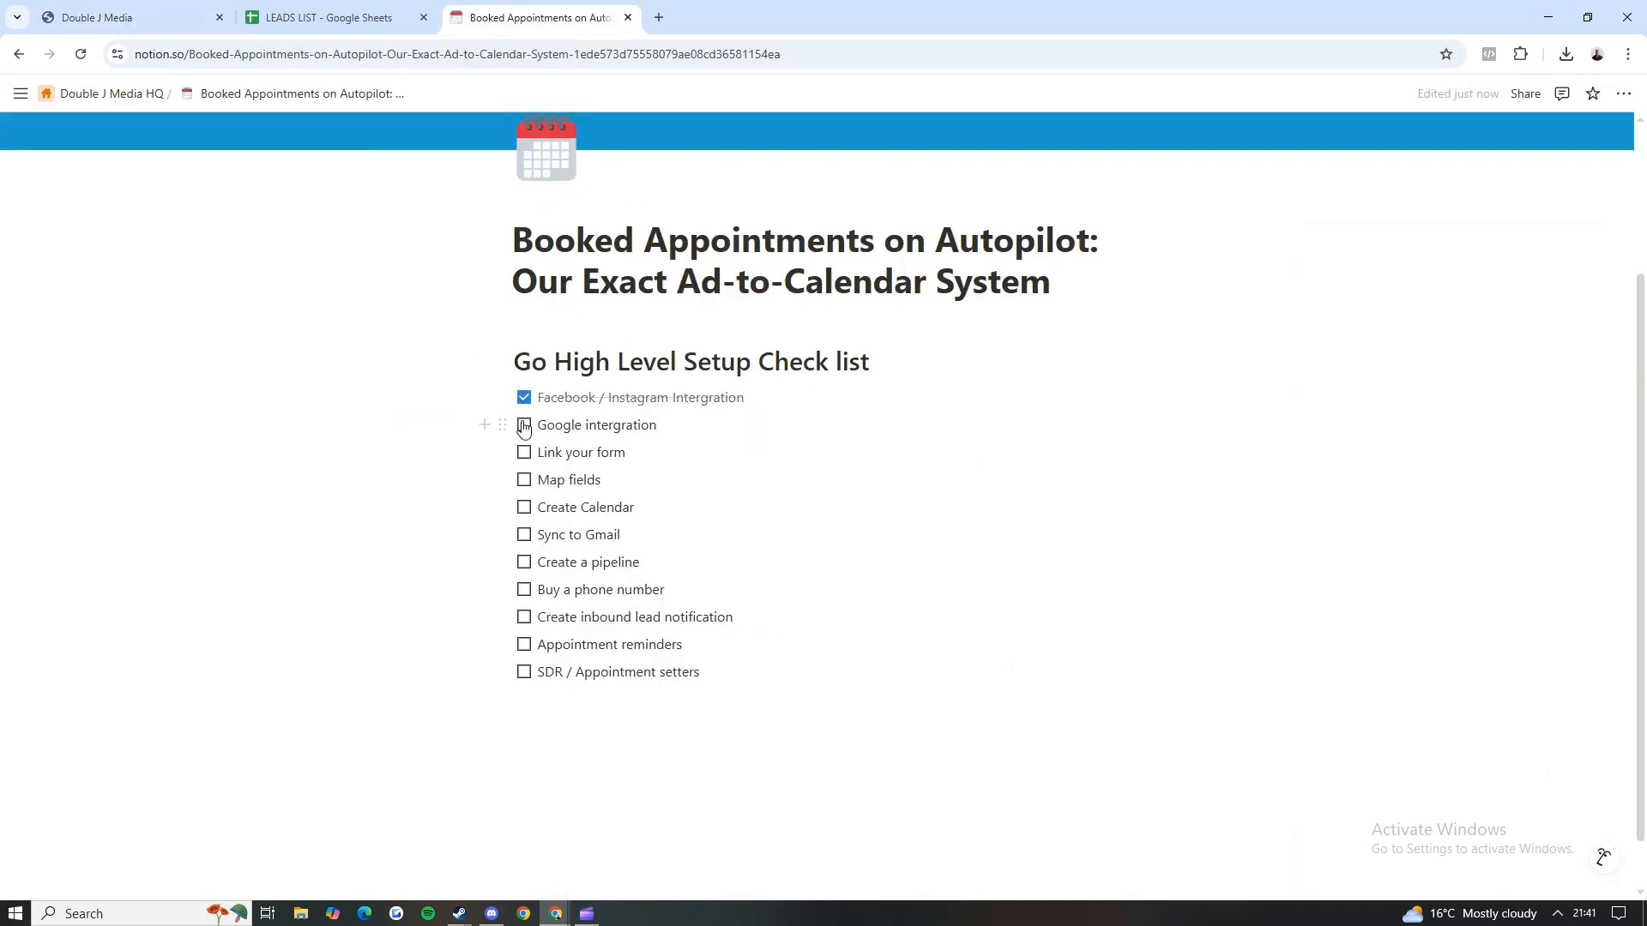
click(524, 424)
Step: Switch back to GoHighLevel, open Facebook Form Fields Mapping and examine its page selection and list of forms
click(172, 17)
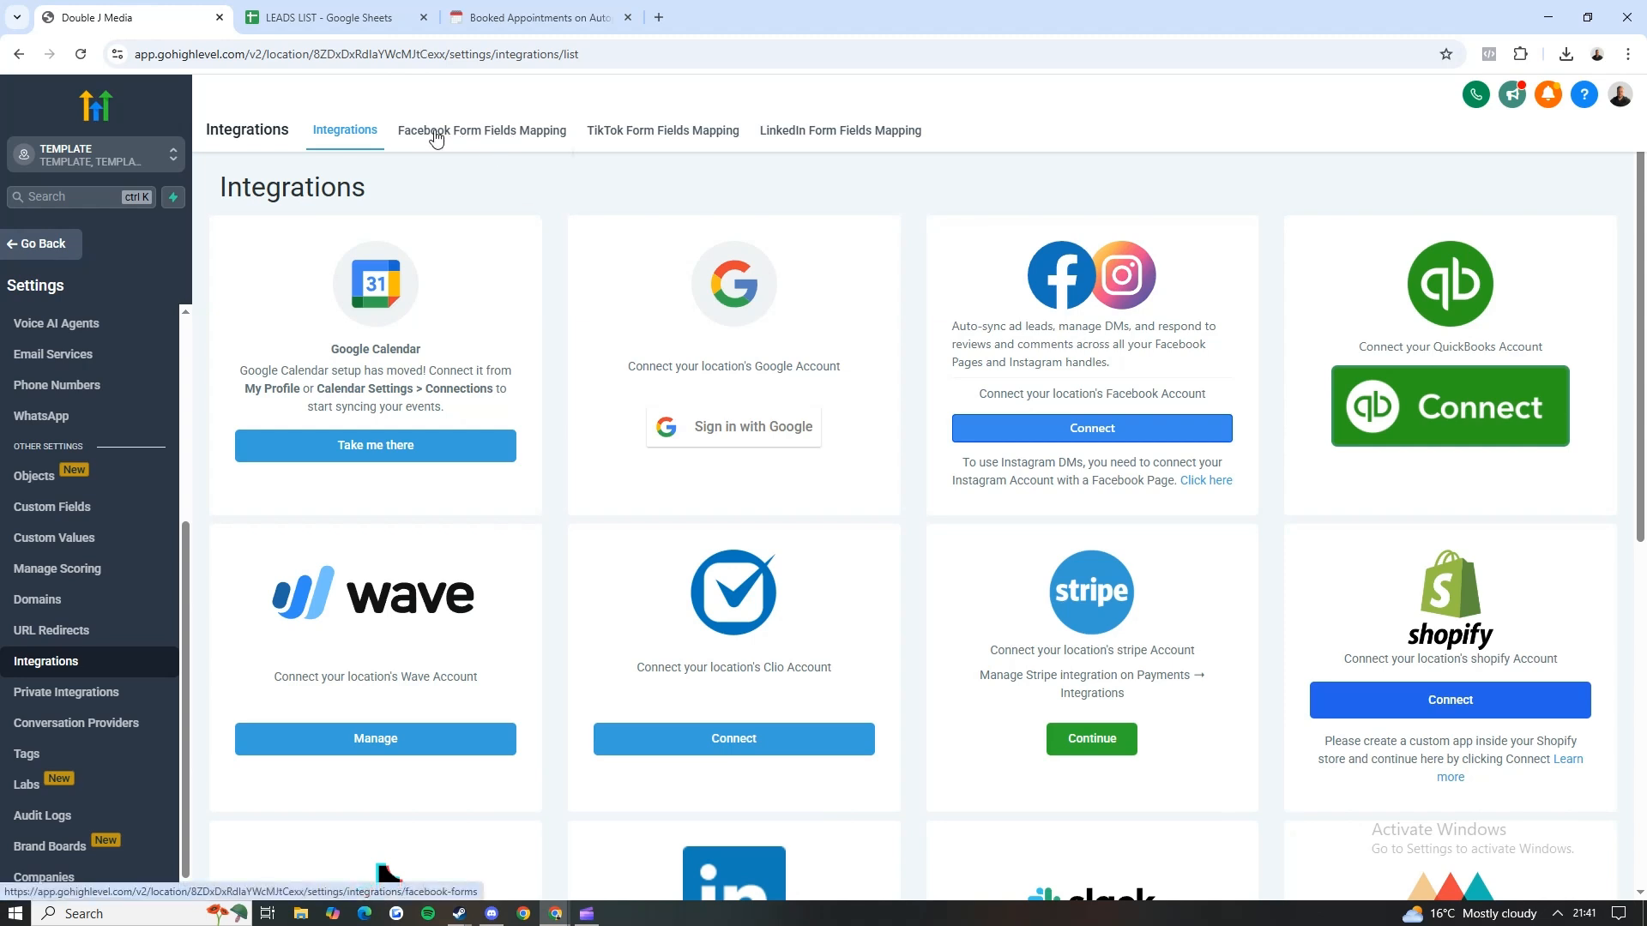
click(460, 144)
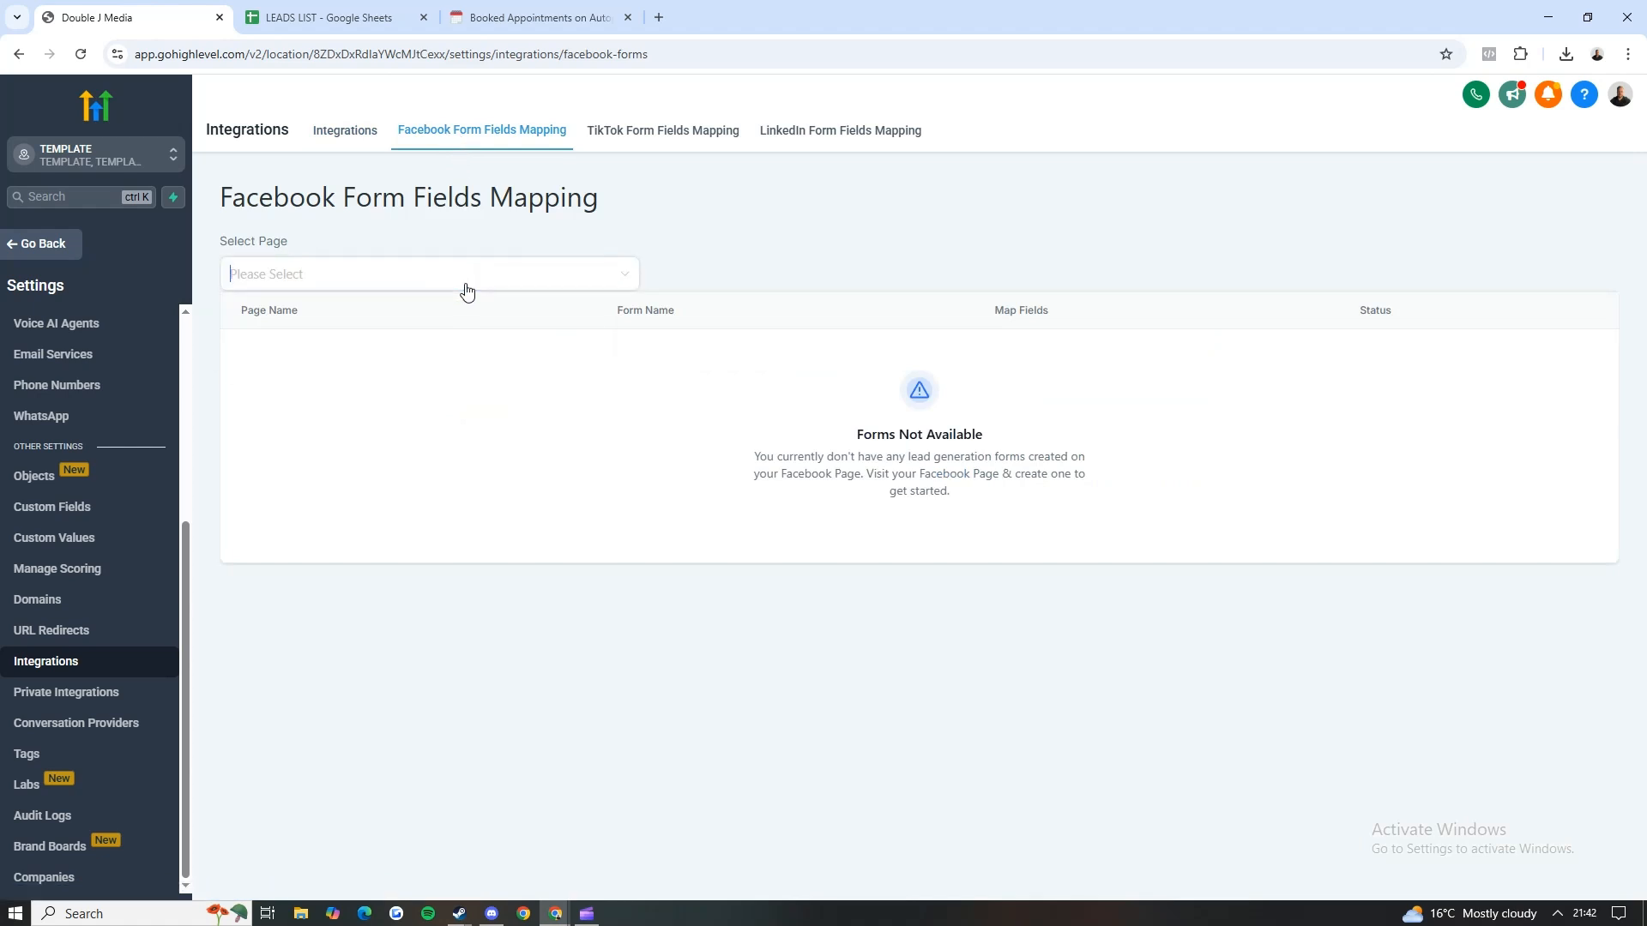
click(466, 276)
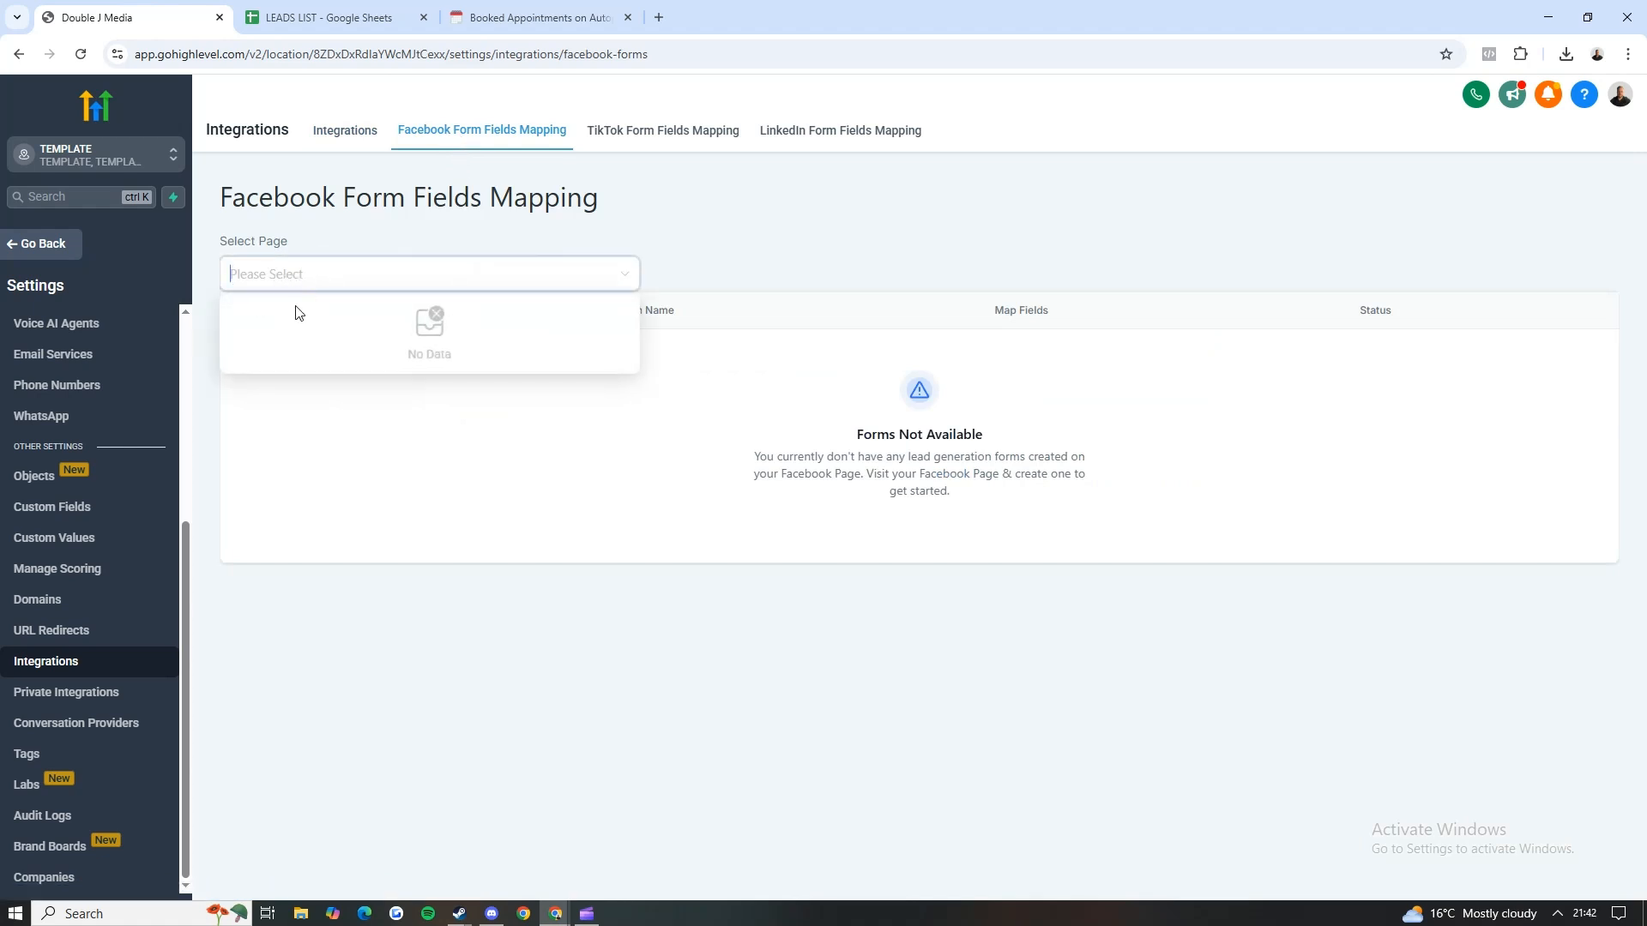
click(321, 286)
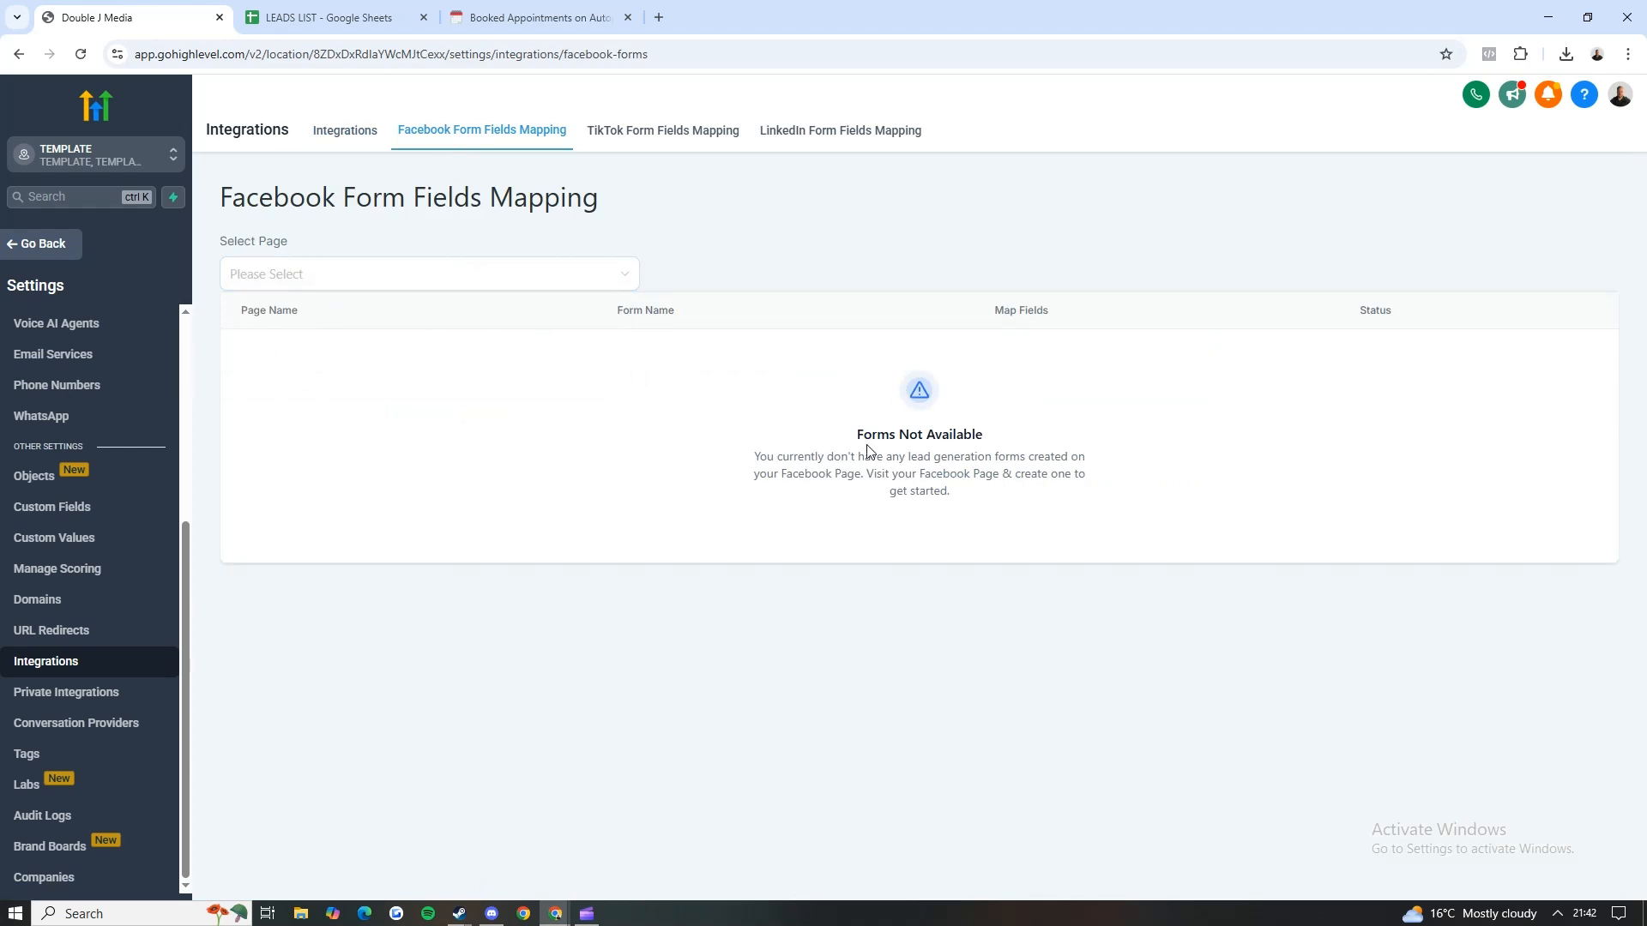
drag(859, 436, 992, 506)
click(994, 506)
Step: Tick off Link your form in the Notion setup checklist
click(508, 17)
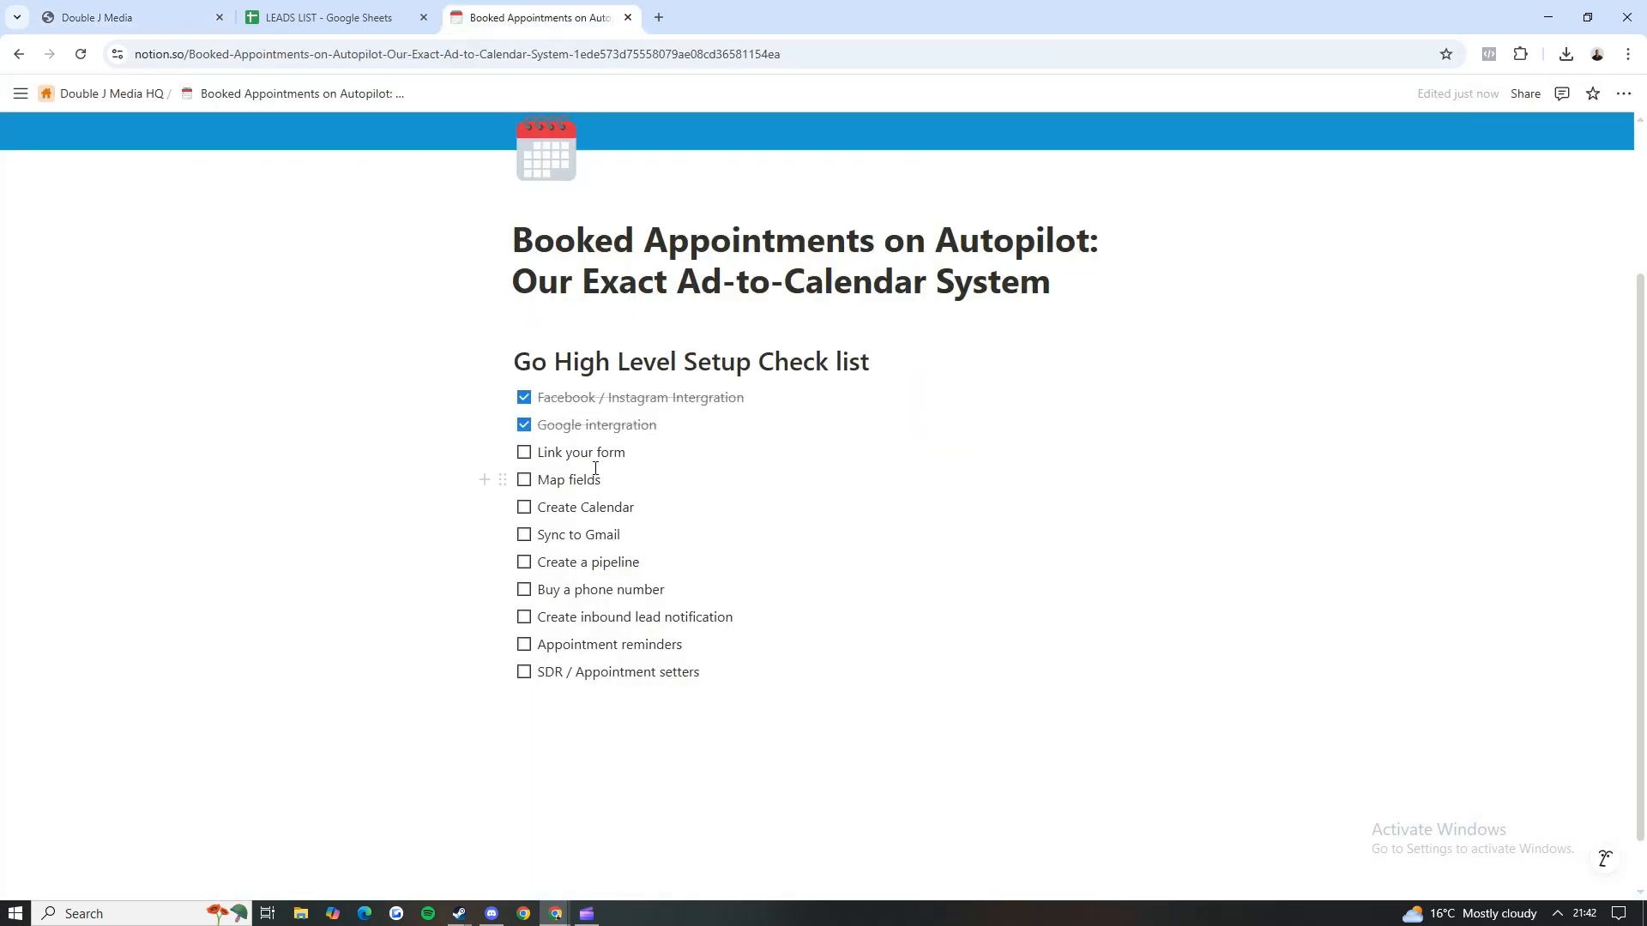
click(524, 453)
Step: Return to GoHighLevel and start a new custom field of the Single Line type in the Custom Fields settings
click(128, 17)
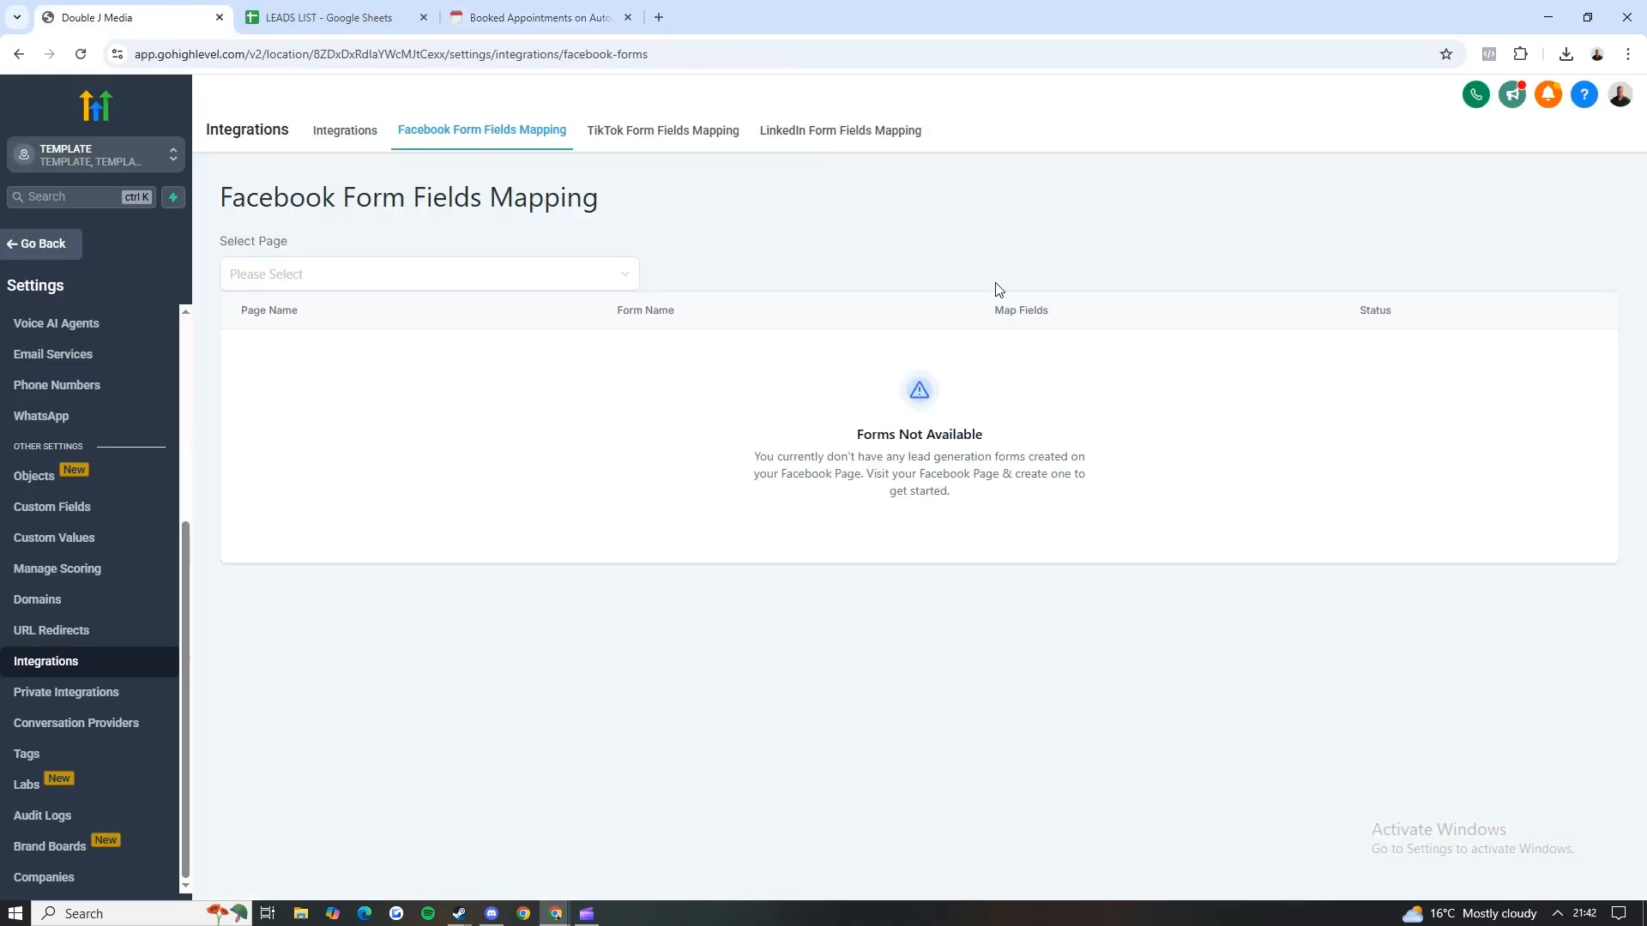
click(77, 510)
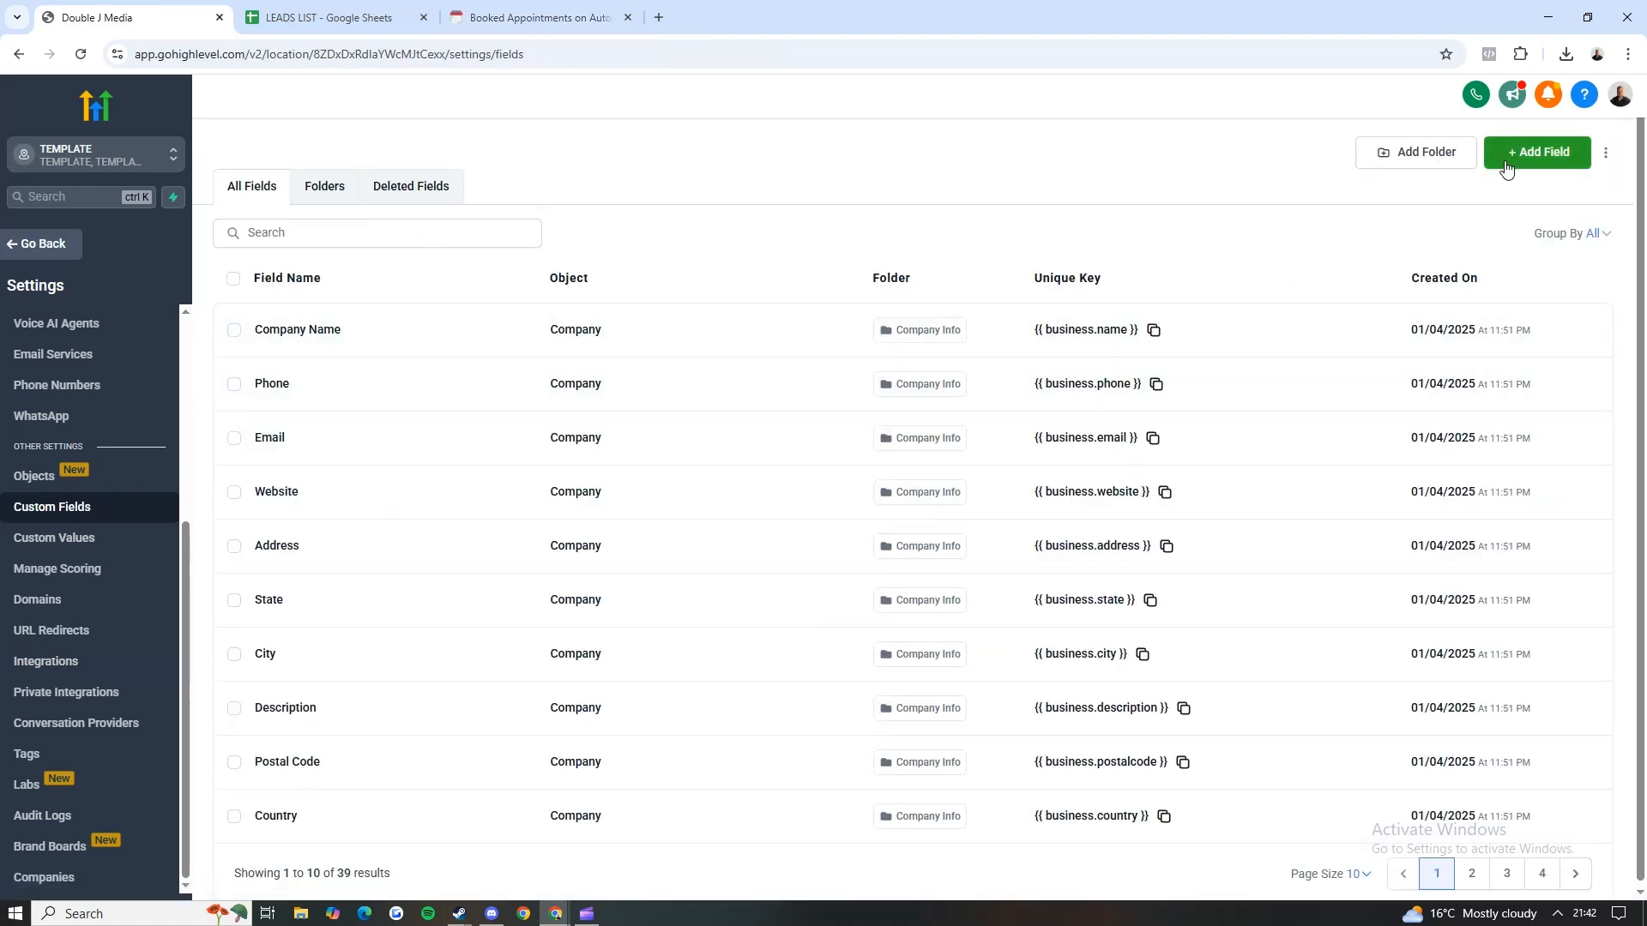
click(1510, 158)
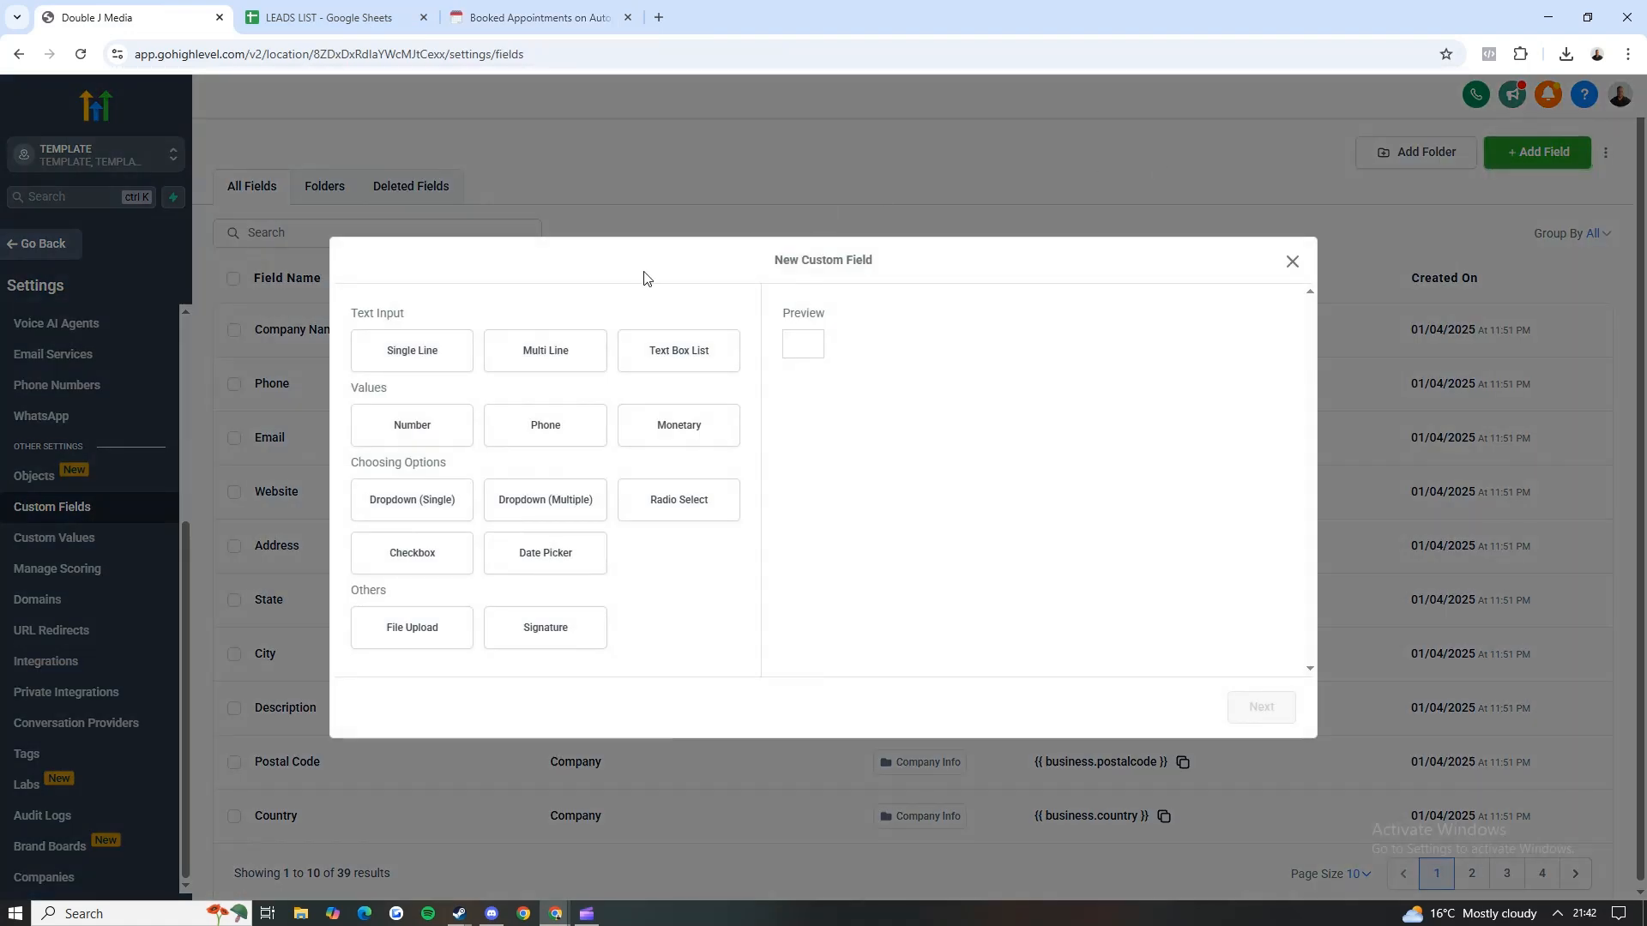
click(426, 353)
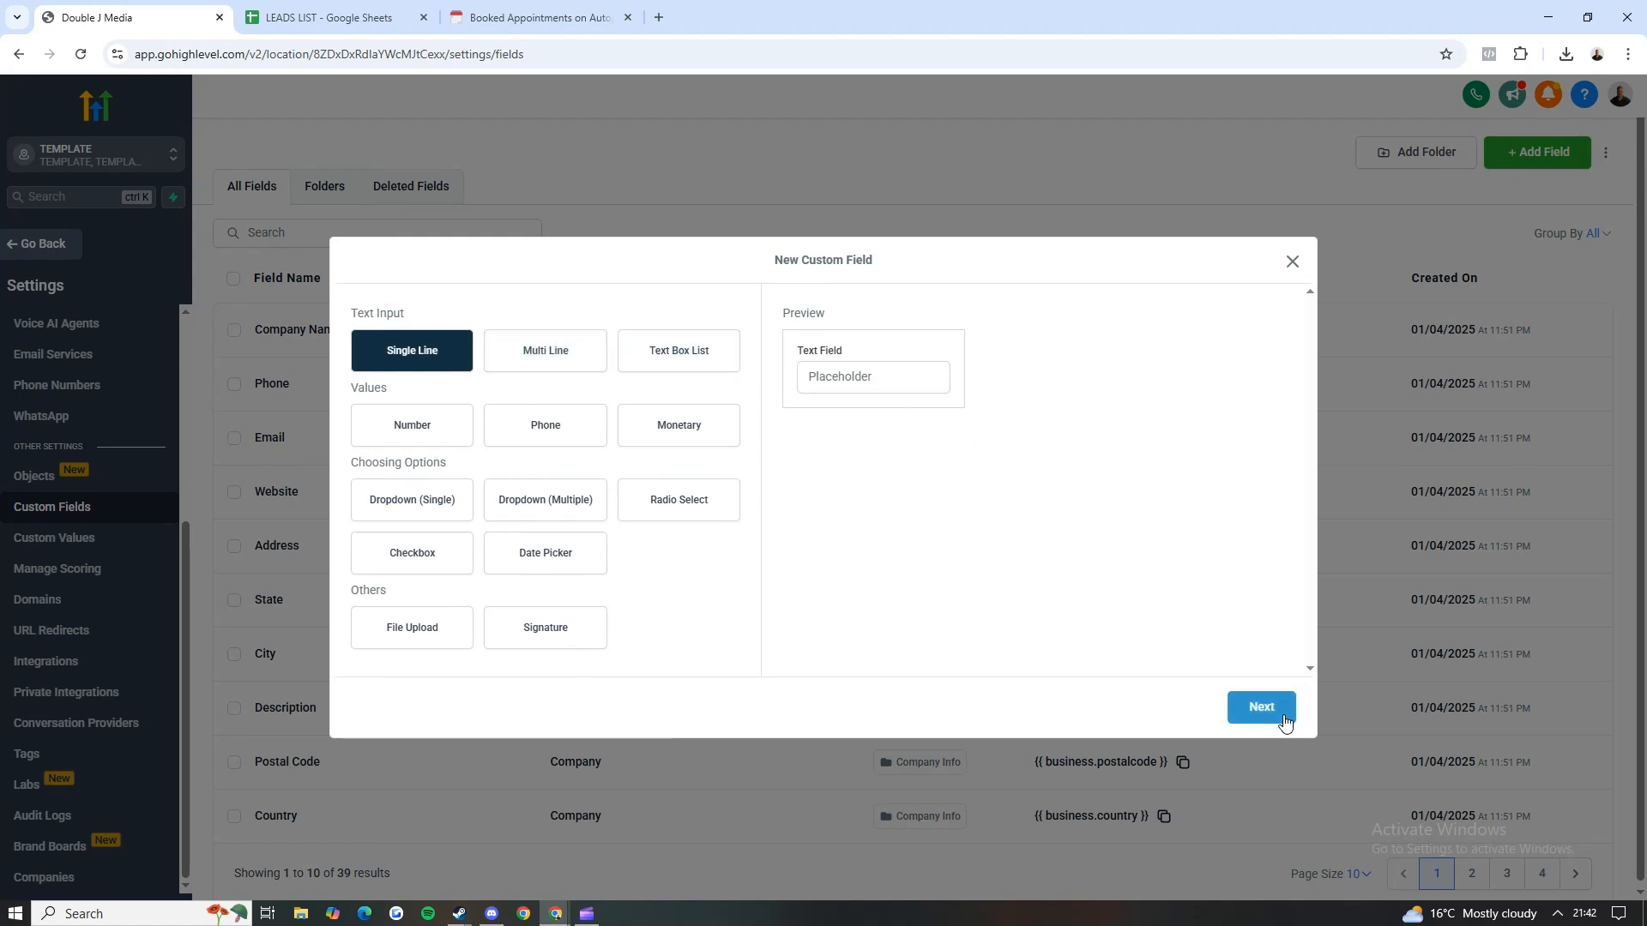
click(1267, 714)
Step: Name the field "Are you a company director?", set its group to Contact and its placeholder to "director?", and save it
click(442, 437)
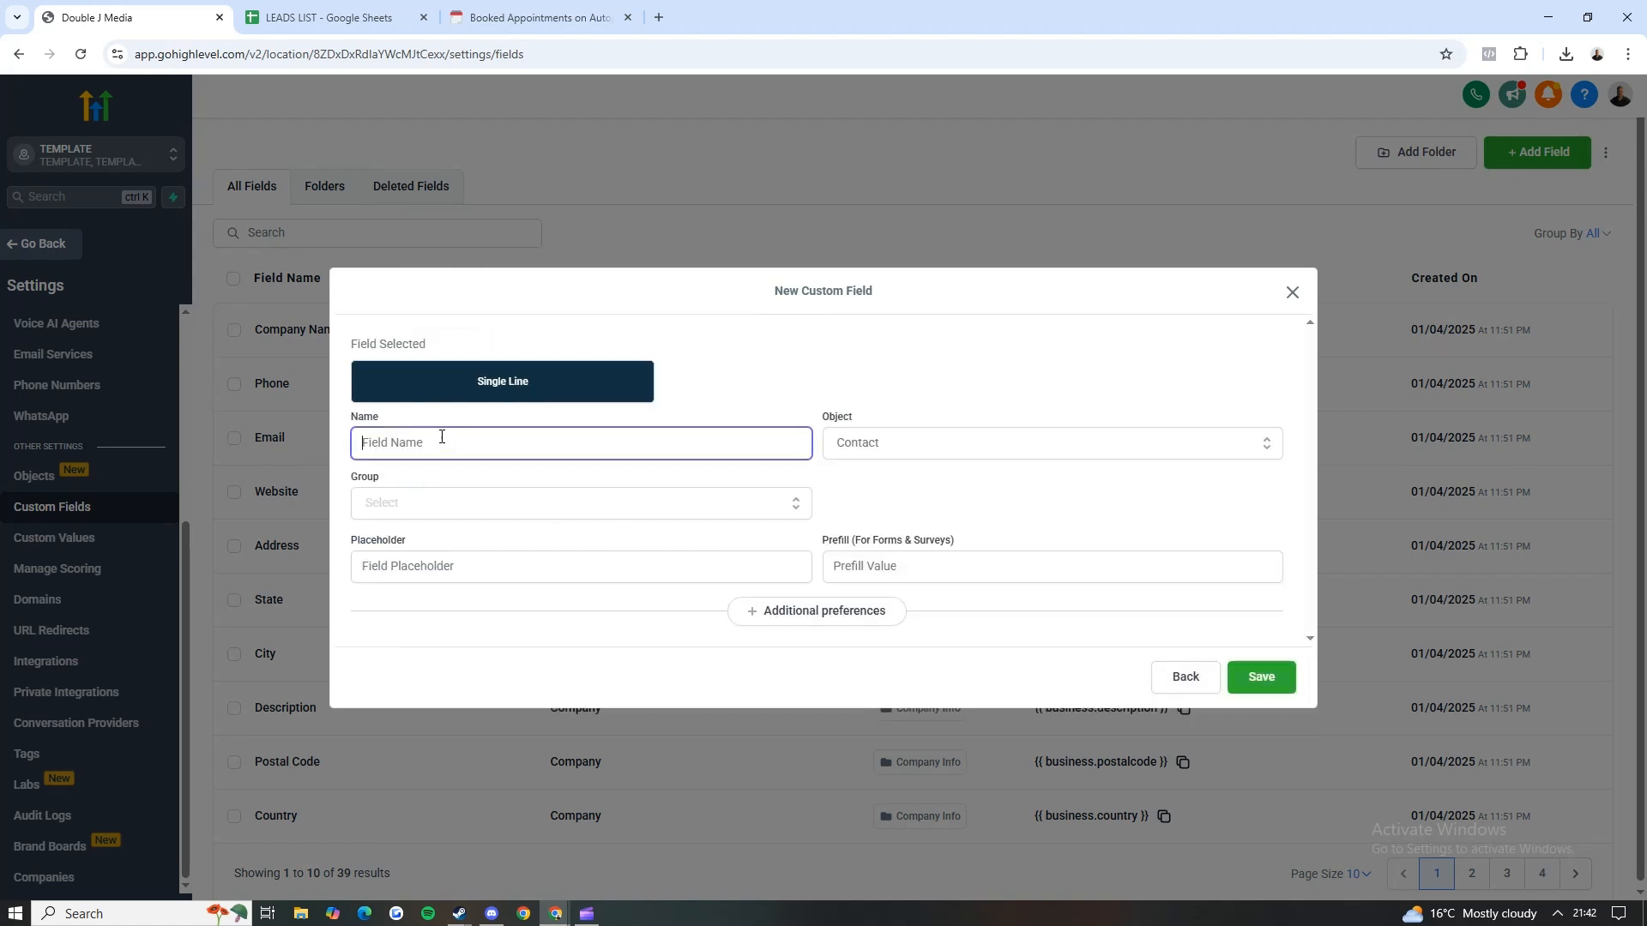
text(A)
key(Tab)
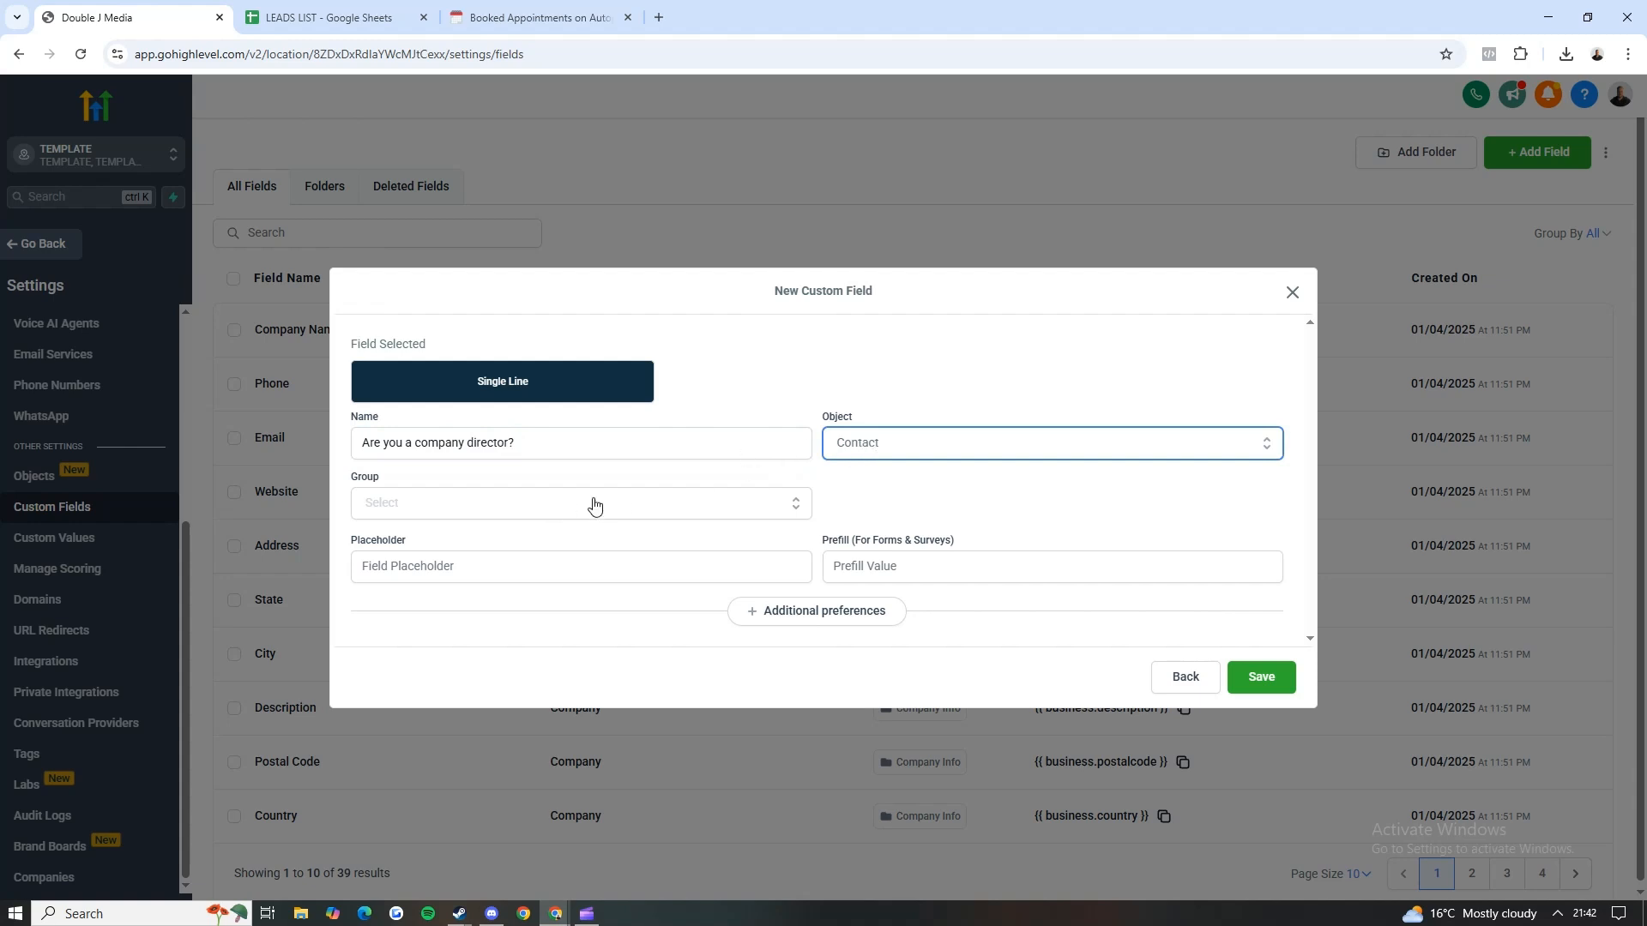
click(595, 506)
click(409, 541)
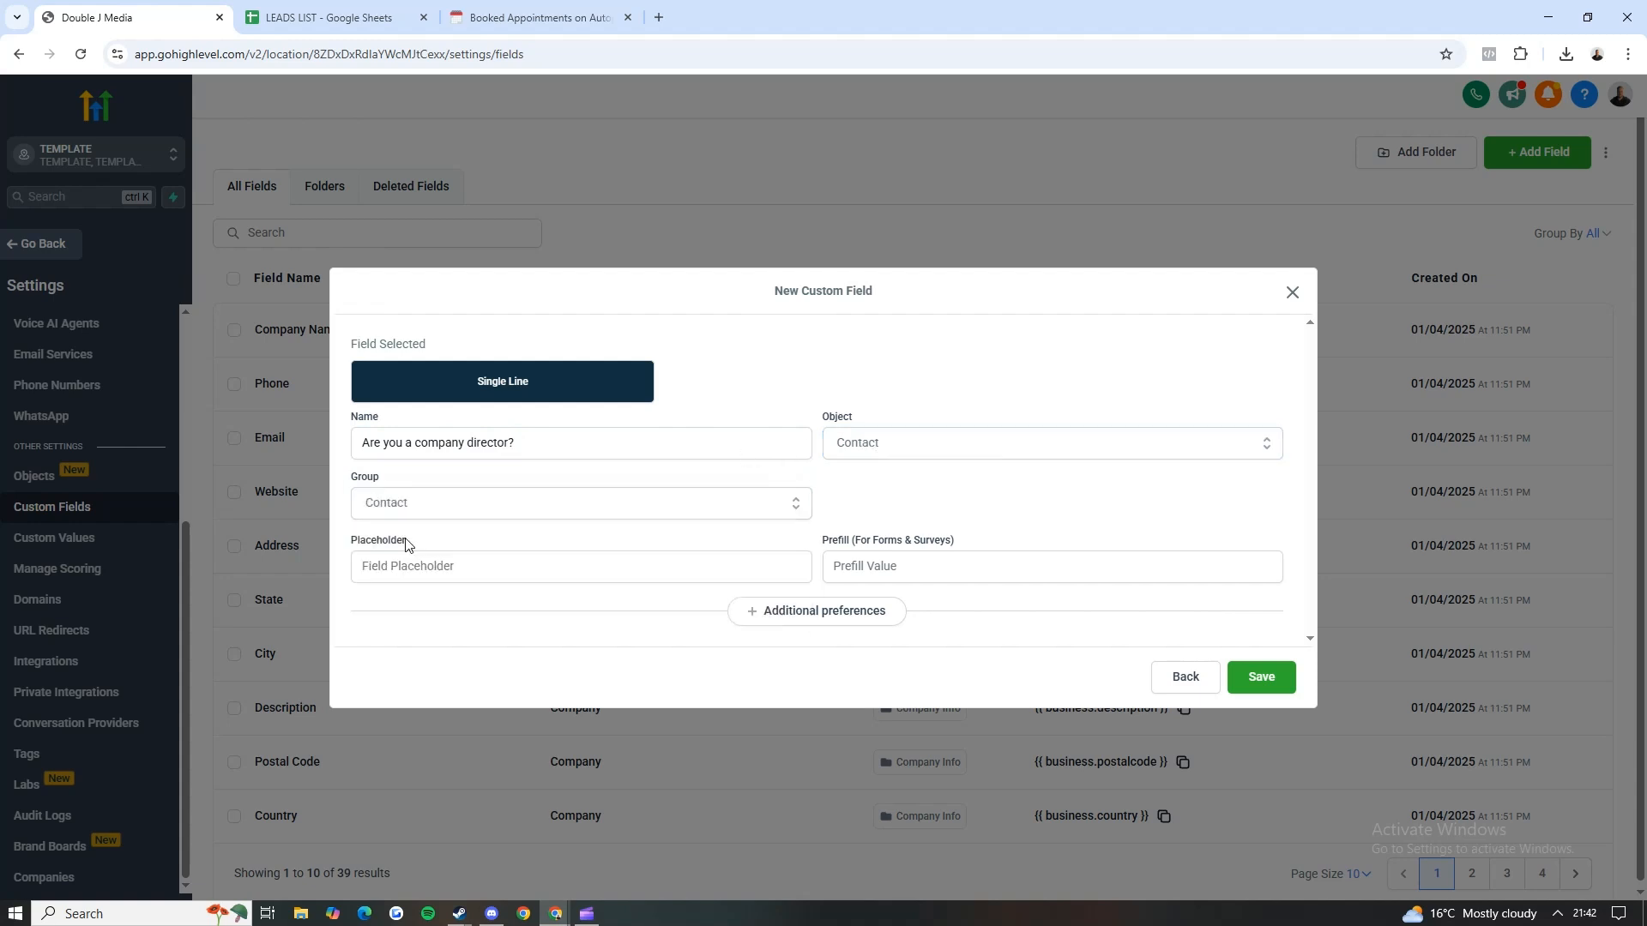
click(478, 566)
text(d)
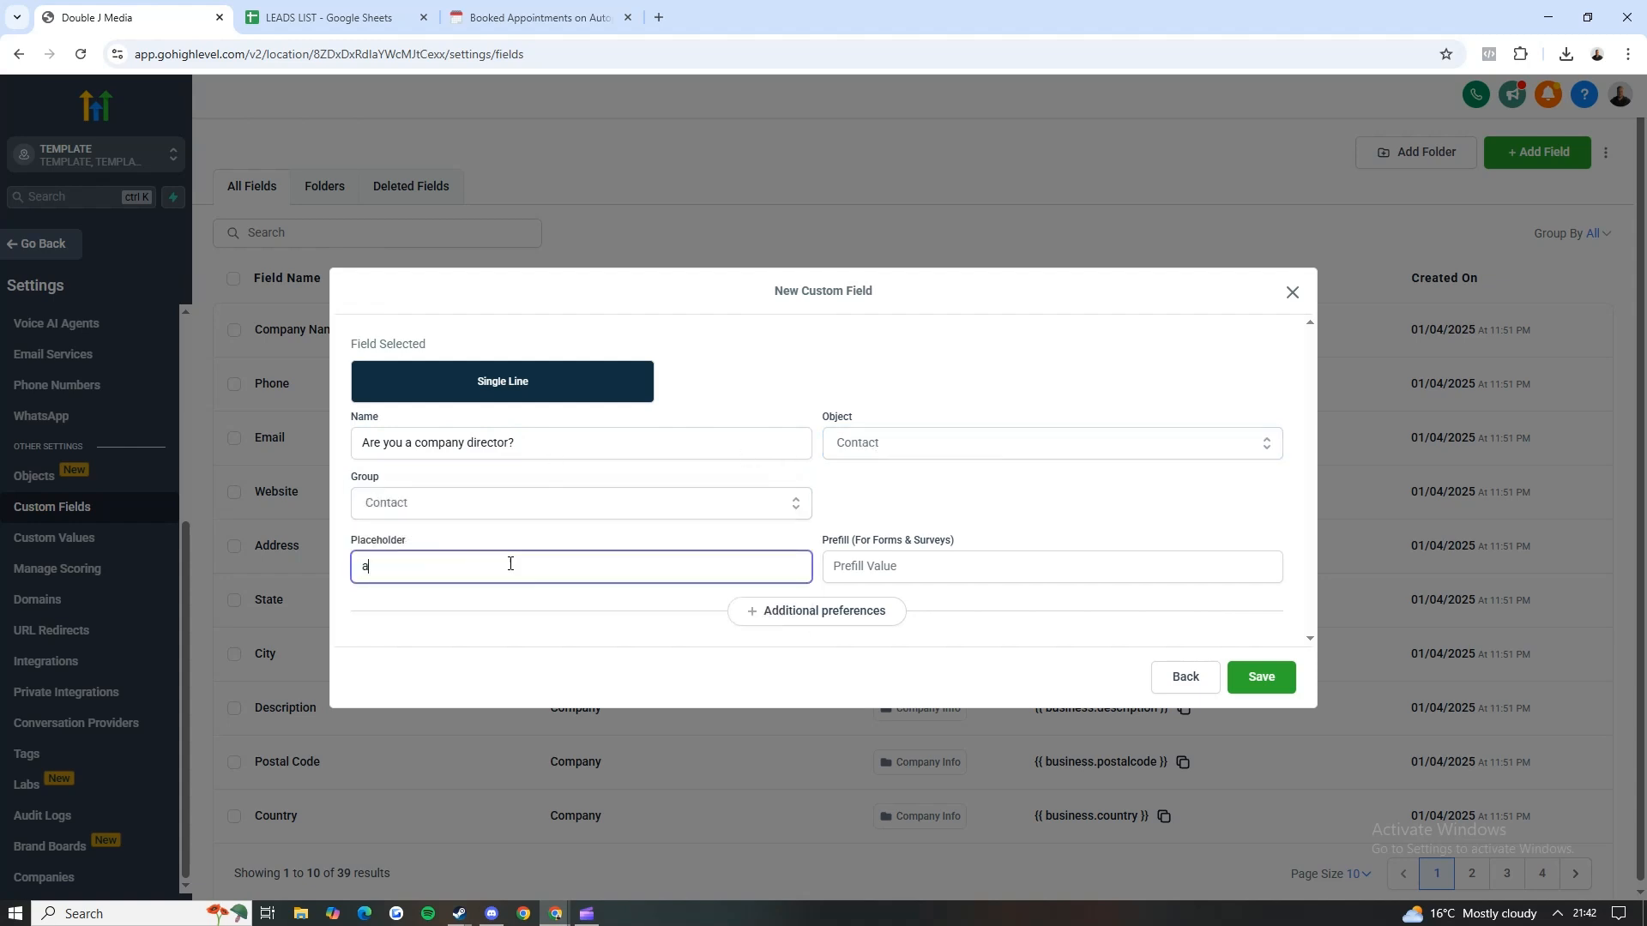
key(BackSpace)
text(d)
key(Tab)
click(1261, 677)
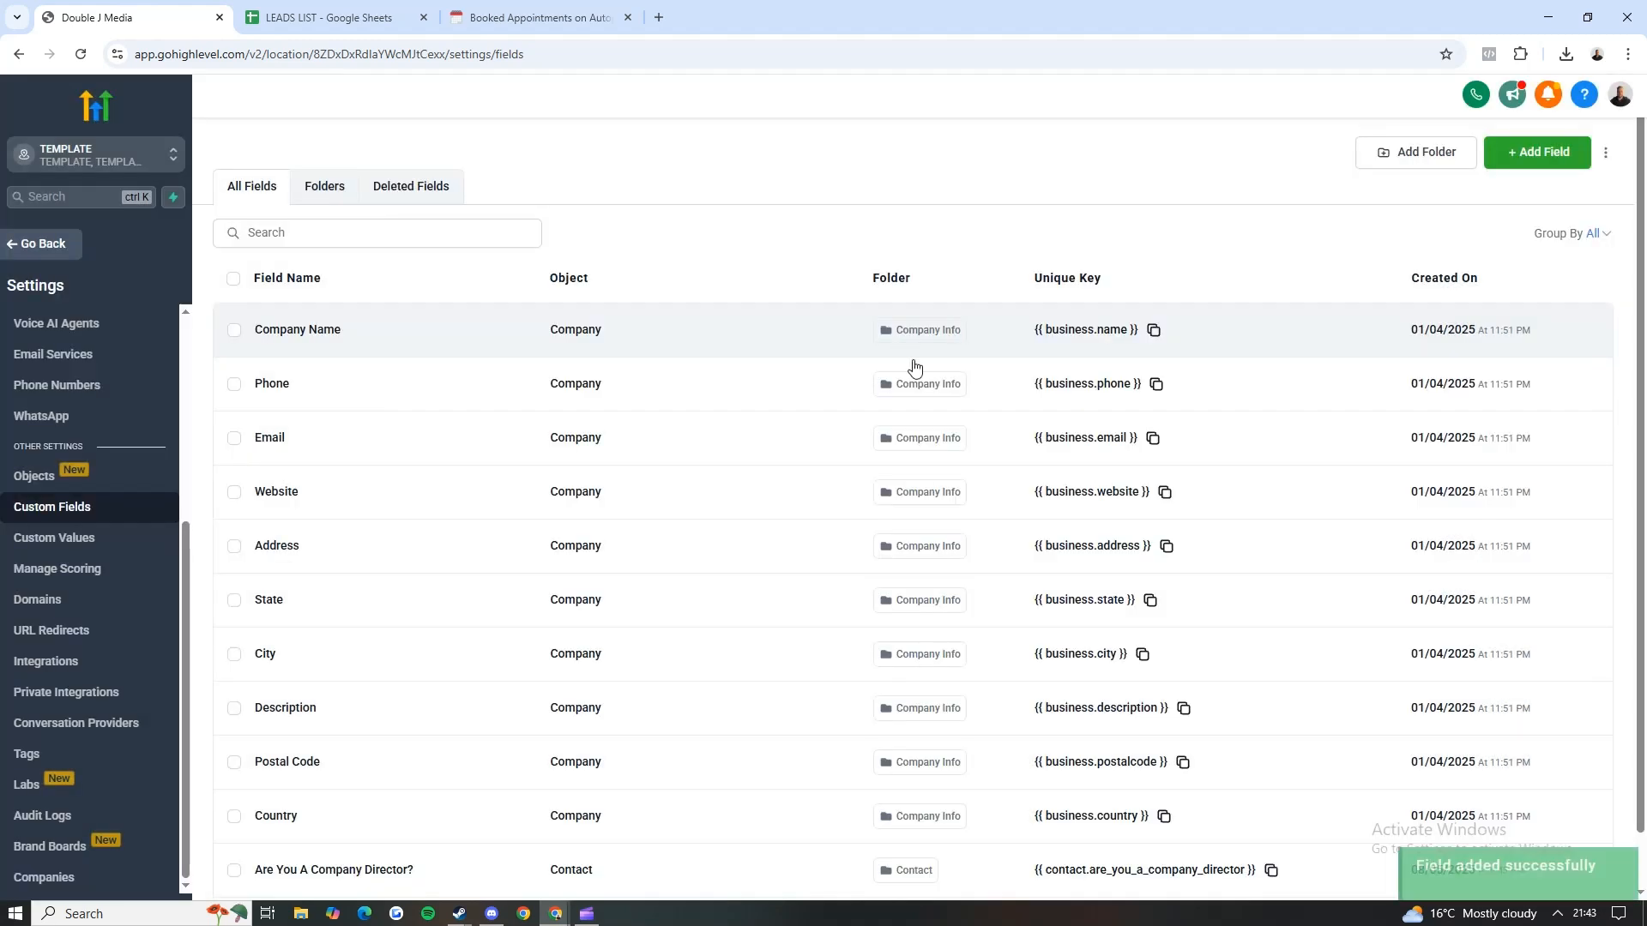
Step: Search the custom fields for "director" and copy the unique key of the Are You A Company Director? field
click(348, 240)
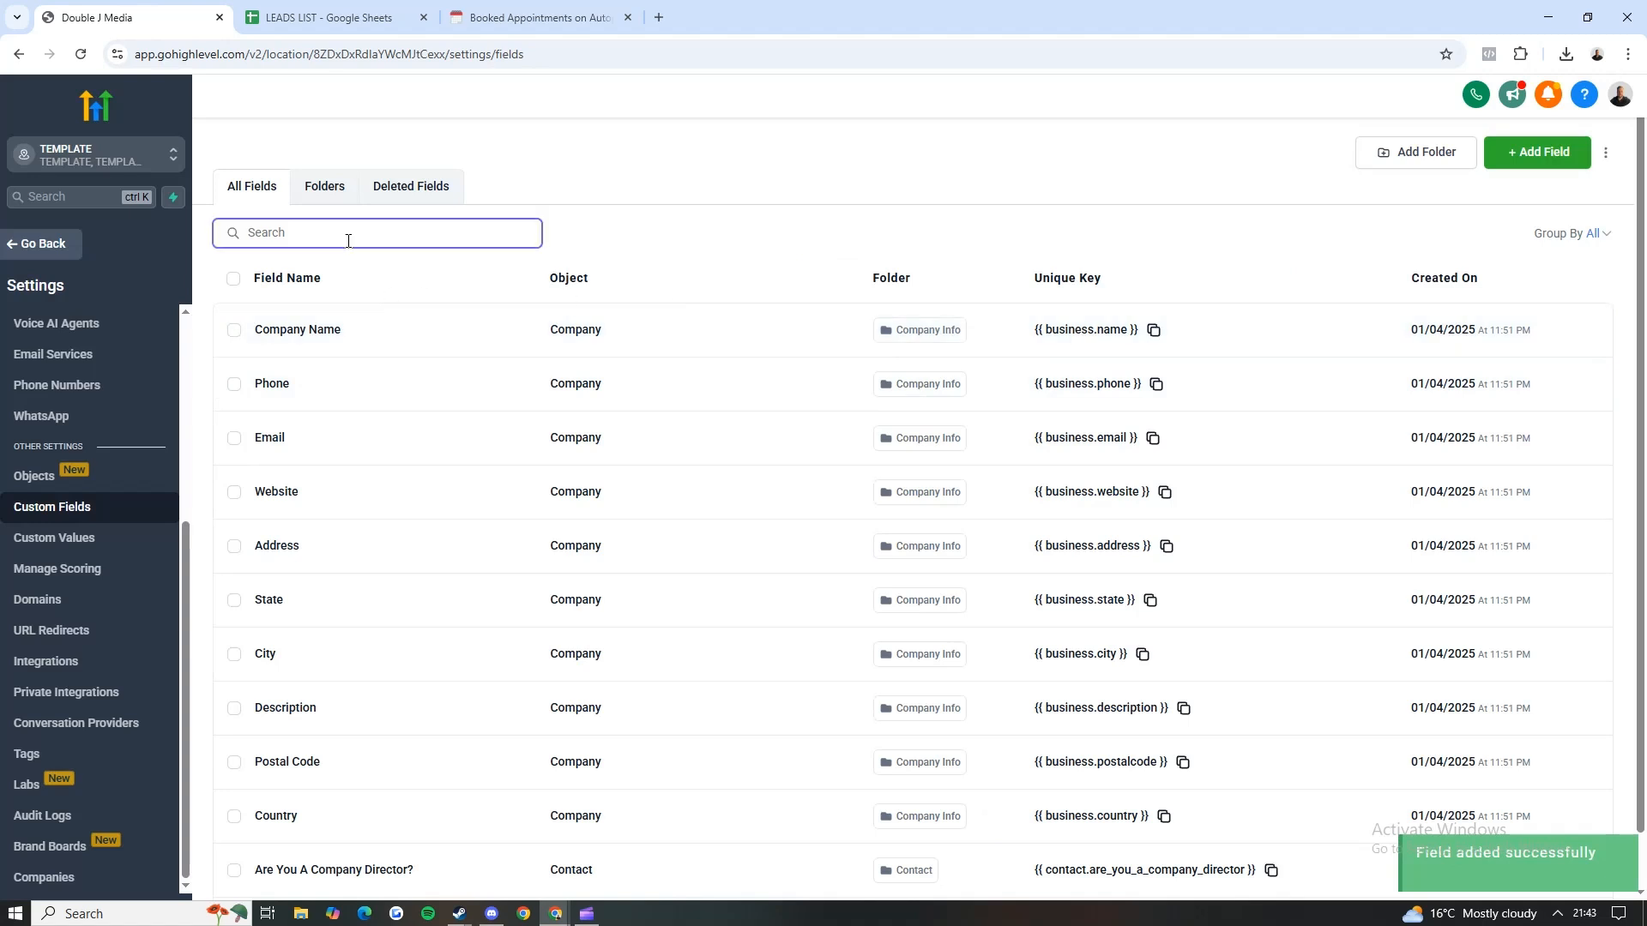
text(director)
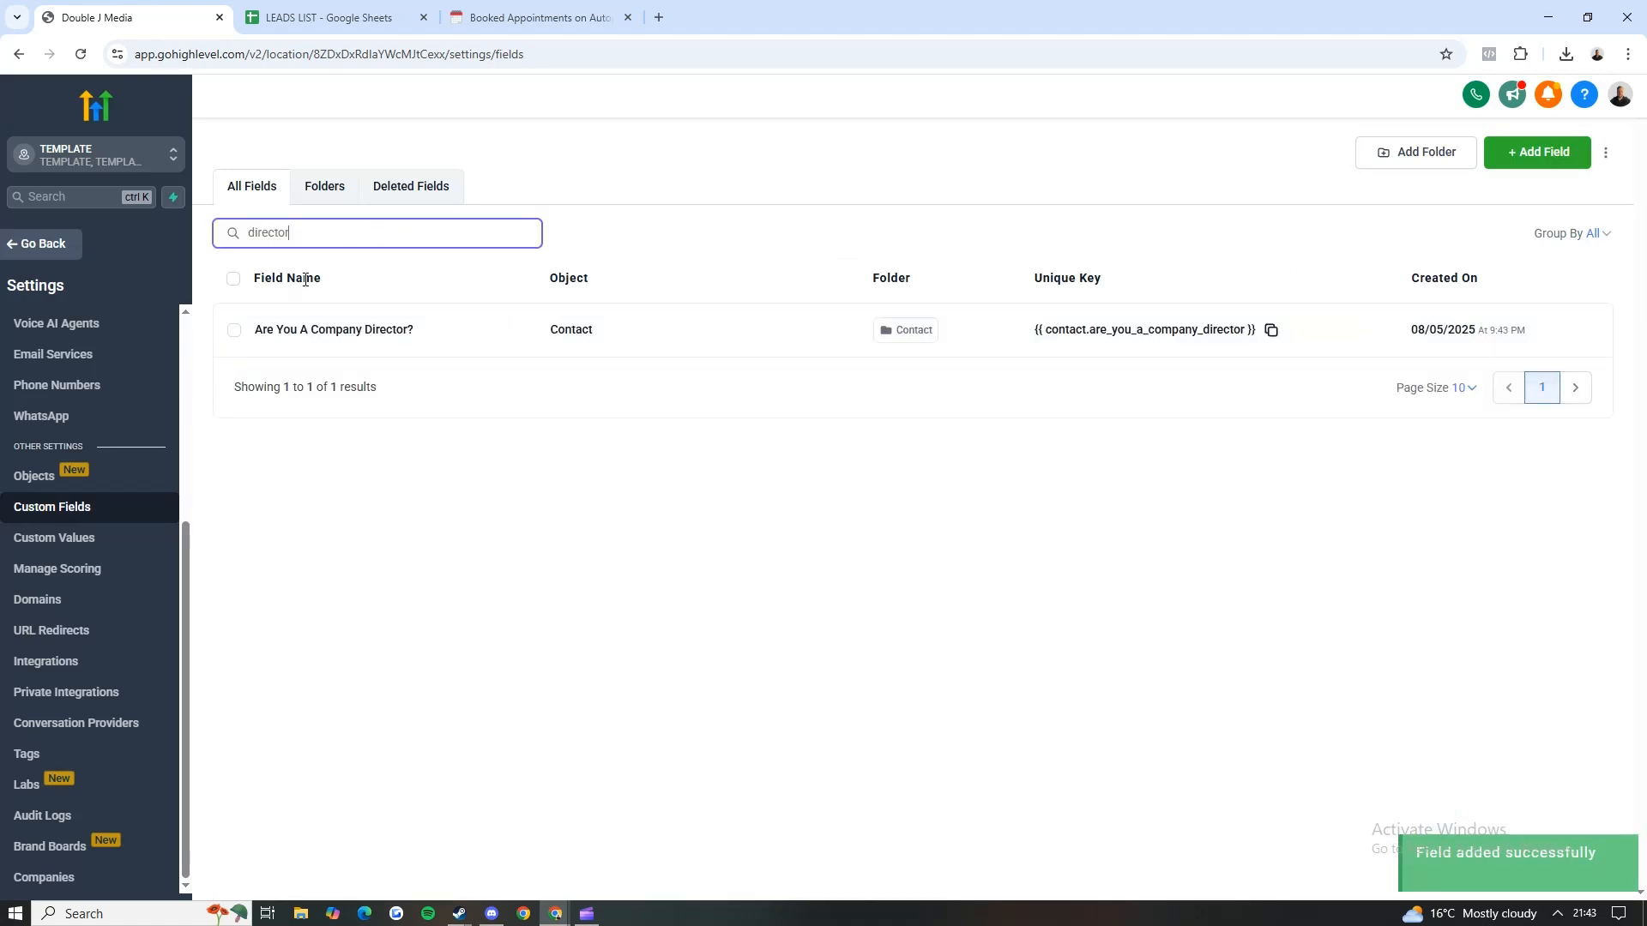
drag(255, 330, 429, 333)
click(439, 334)
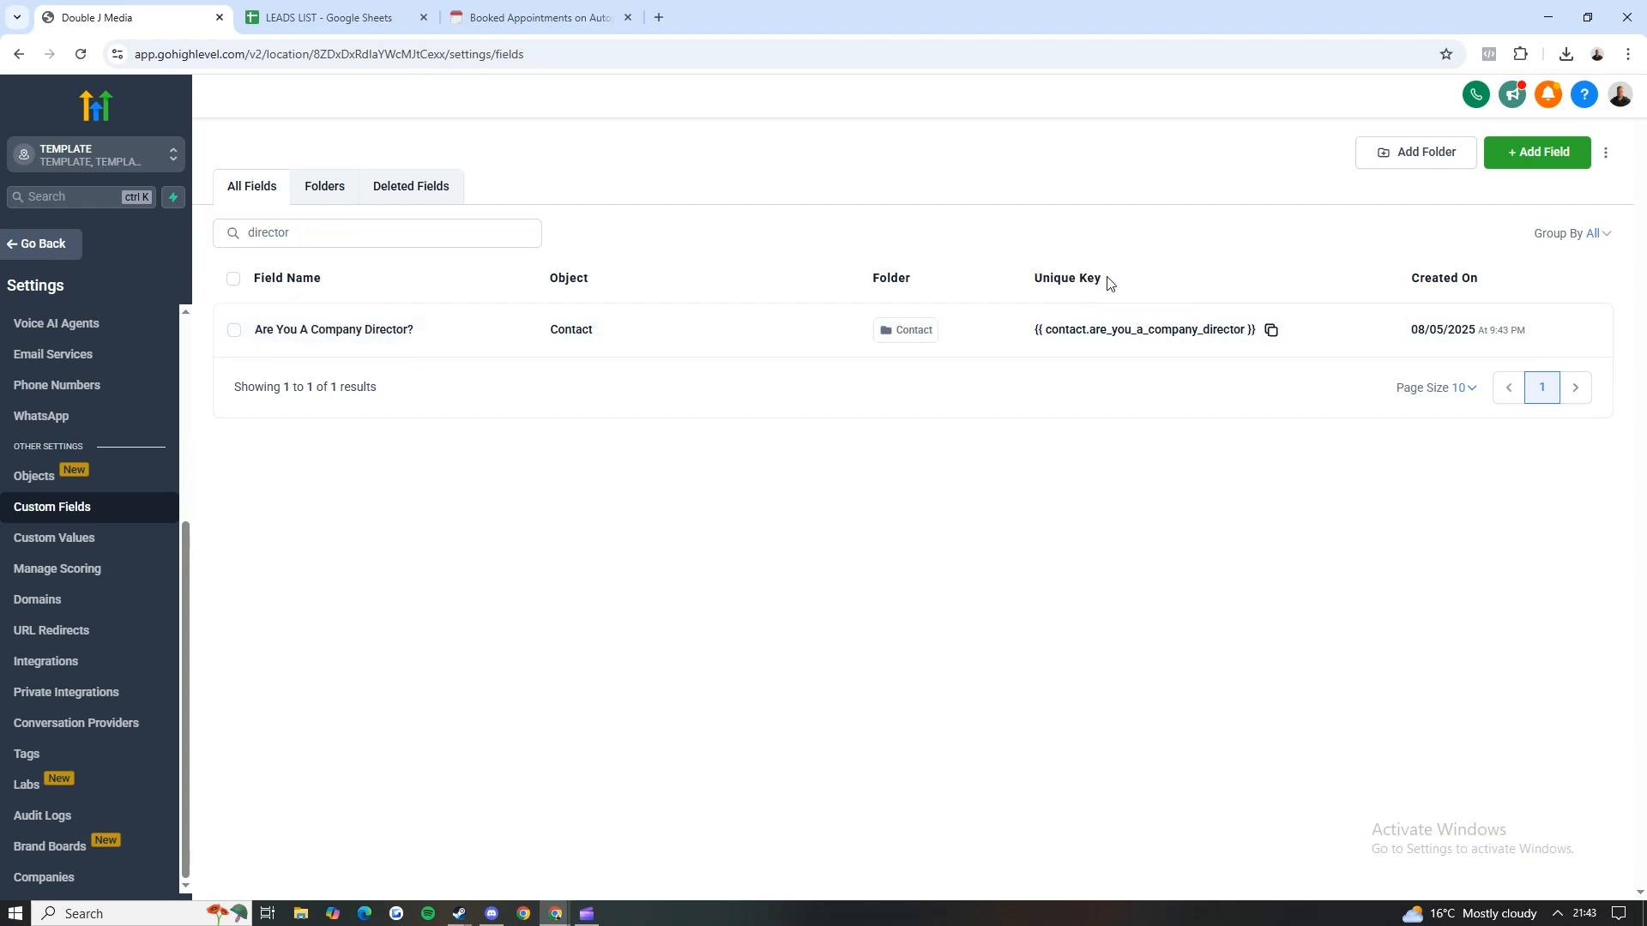
drag(1032, 283, 1106, 311)
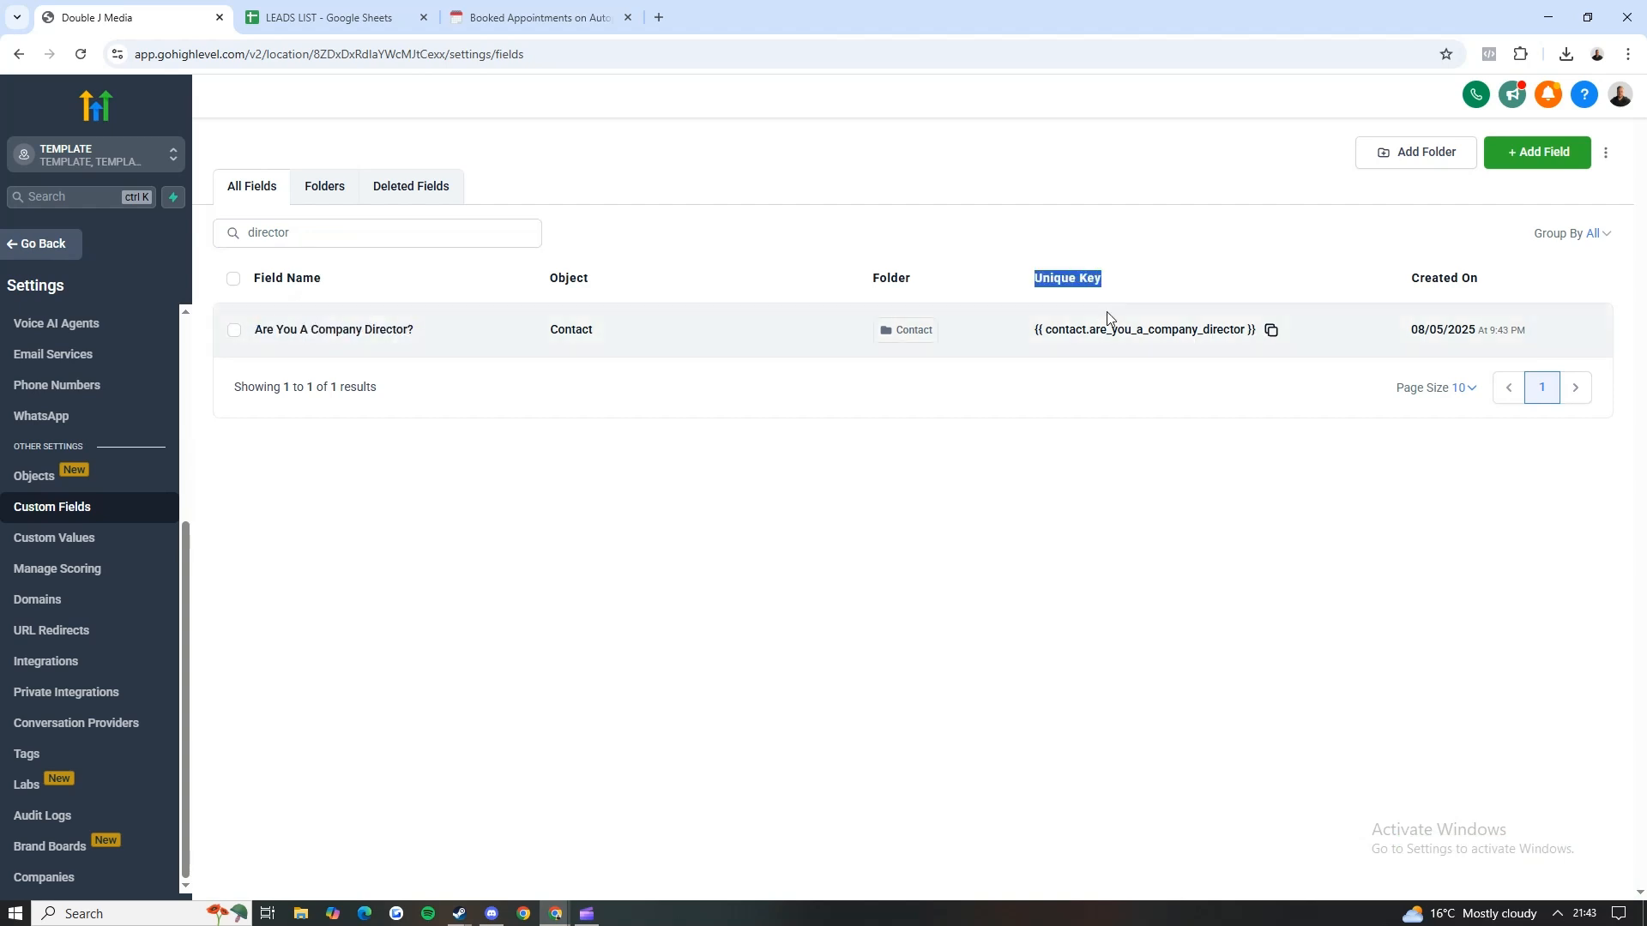
click(1273, 332)
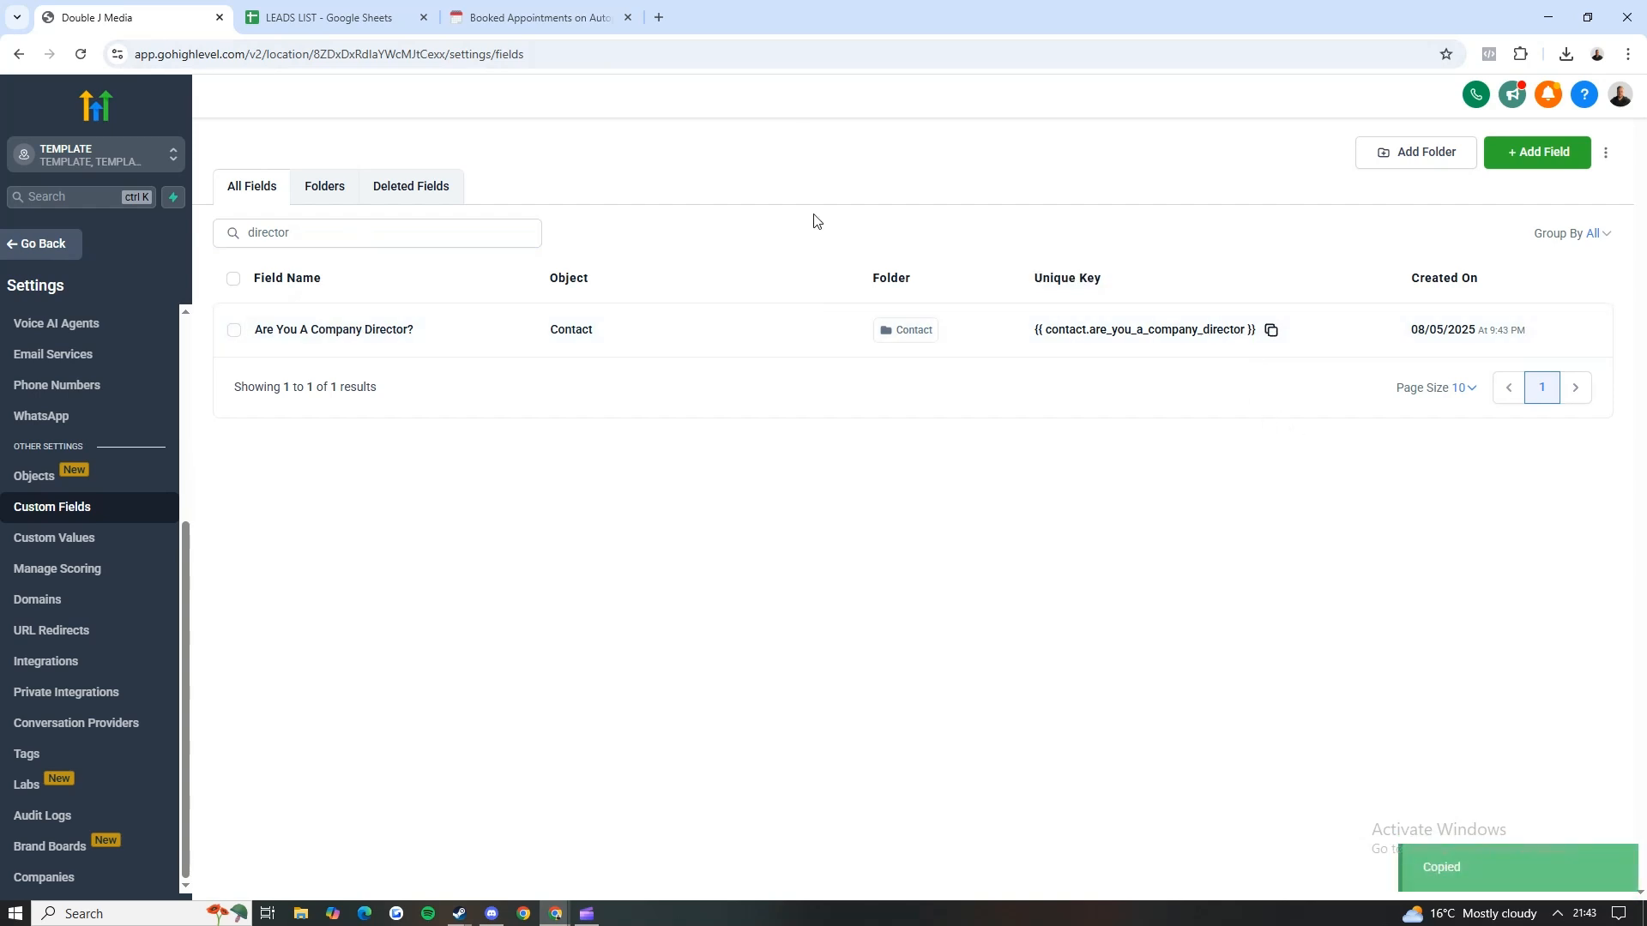
Step: Tick off Map fields in the Notion setup checklist and return to the GoHighLevel settings
click(553, 7)
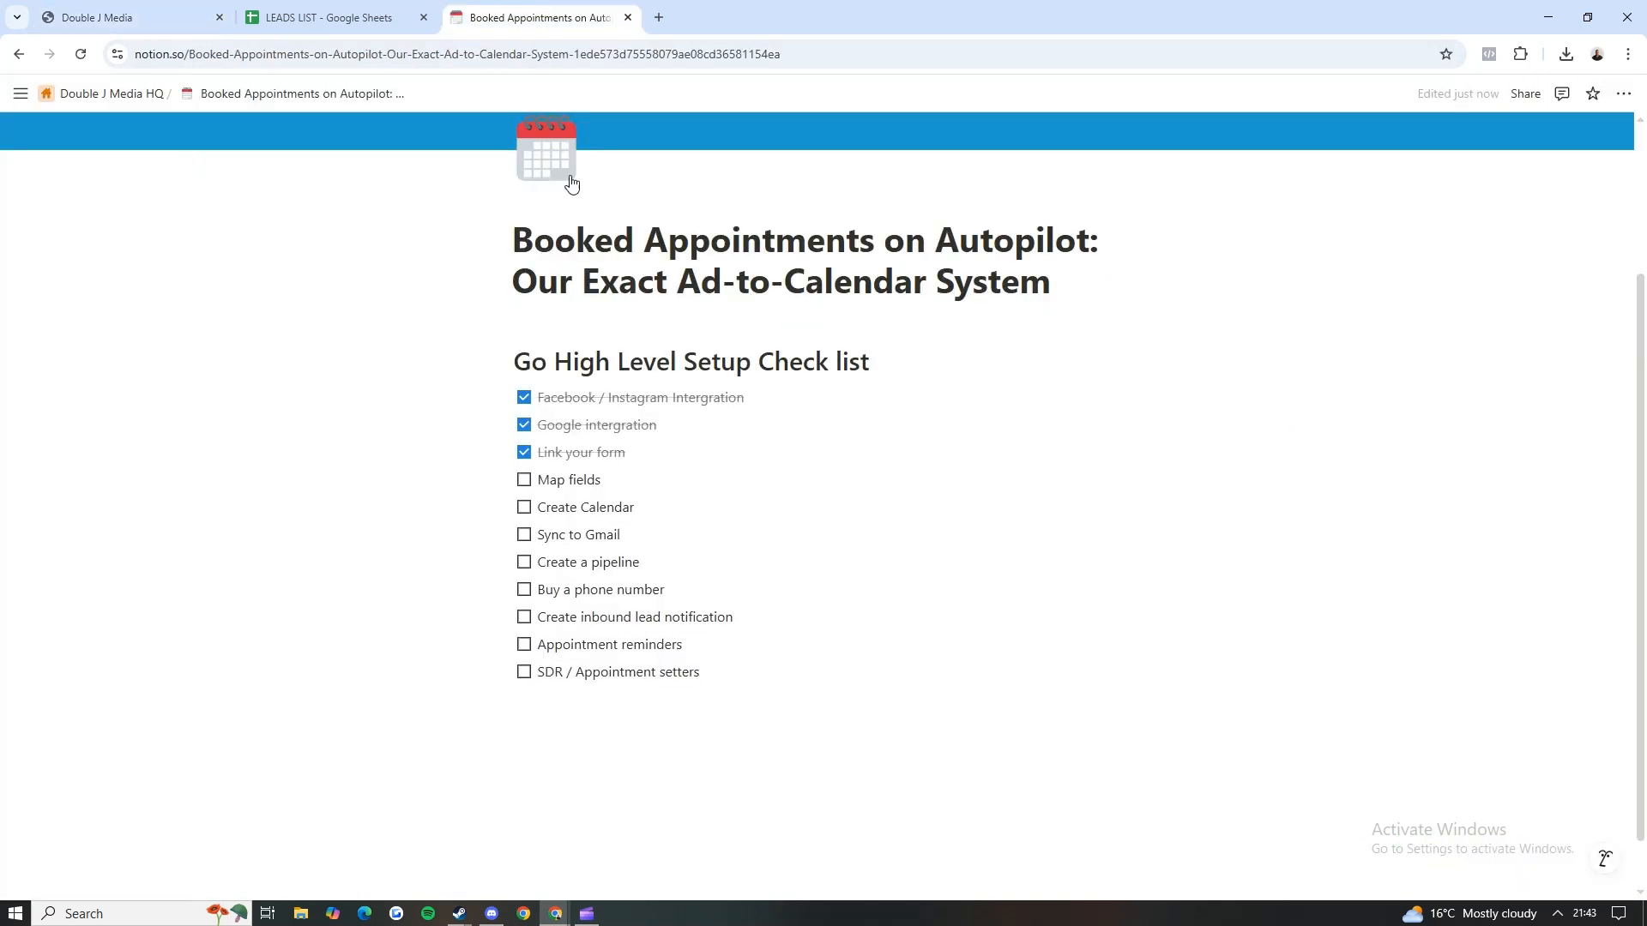
click(524, 481)
click(91, 14)
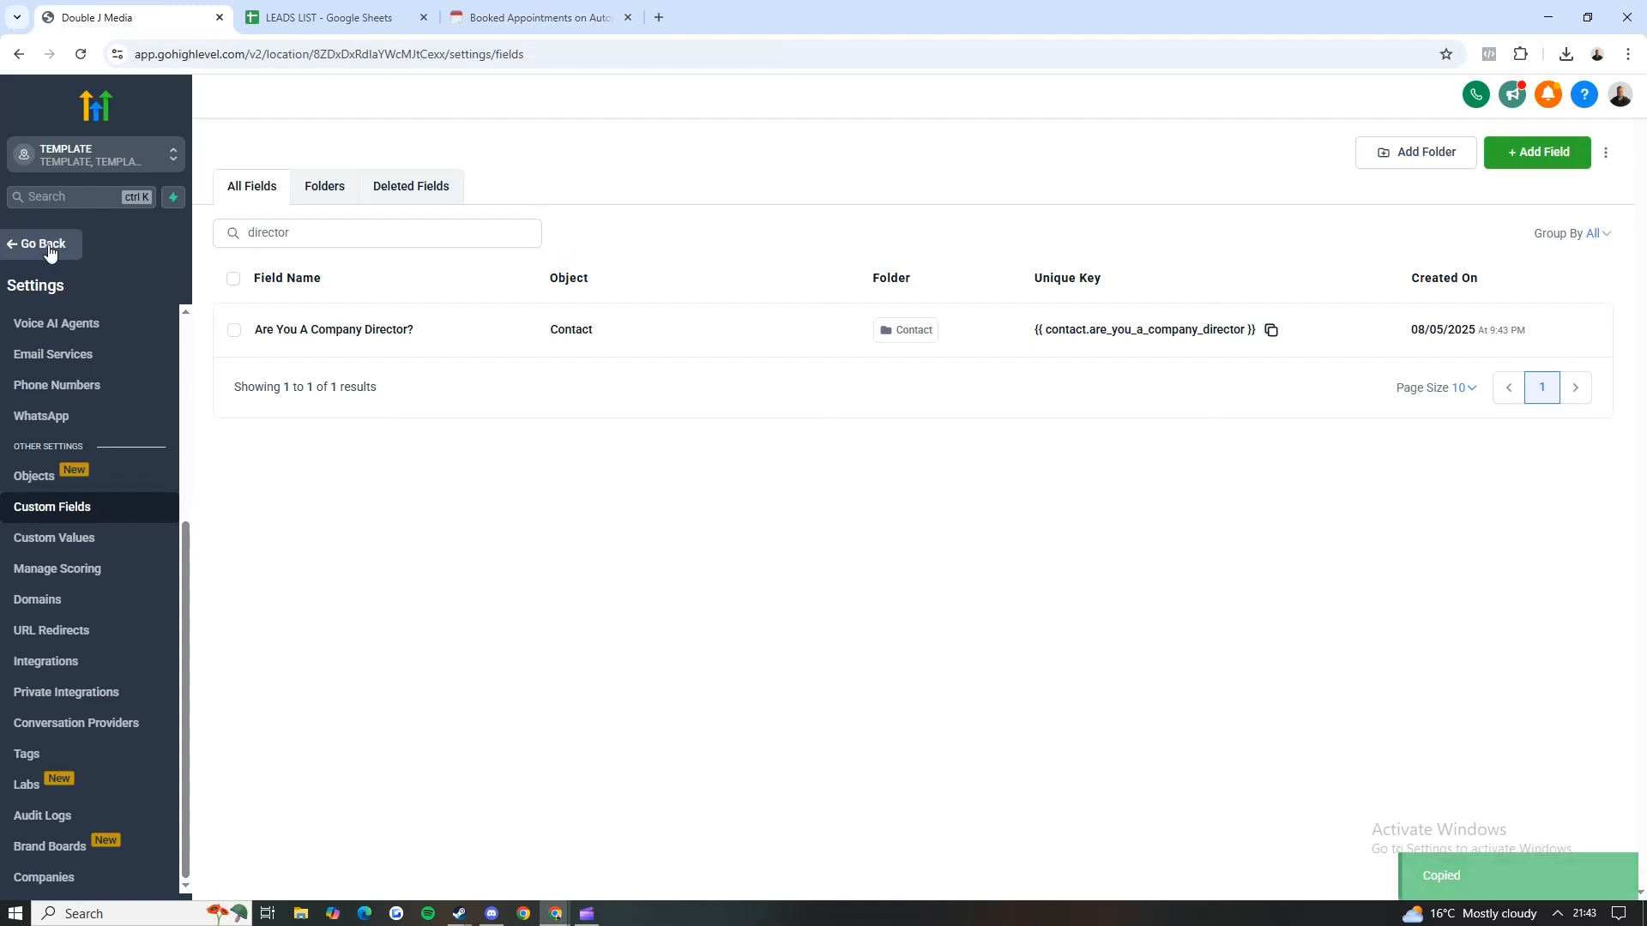
scroll(62, 429, up, 4)
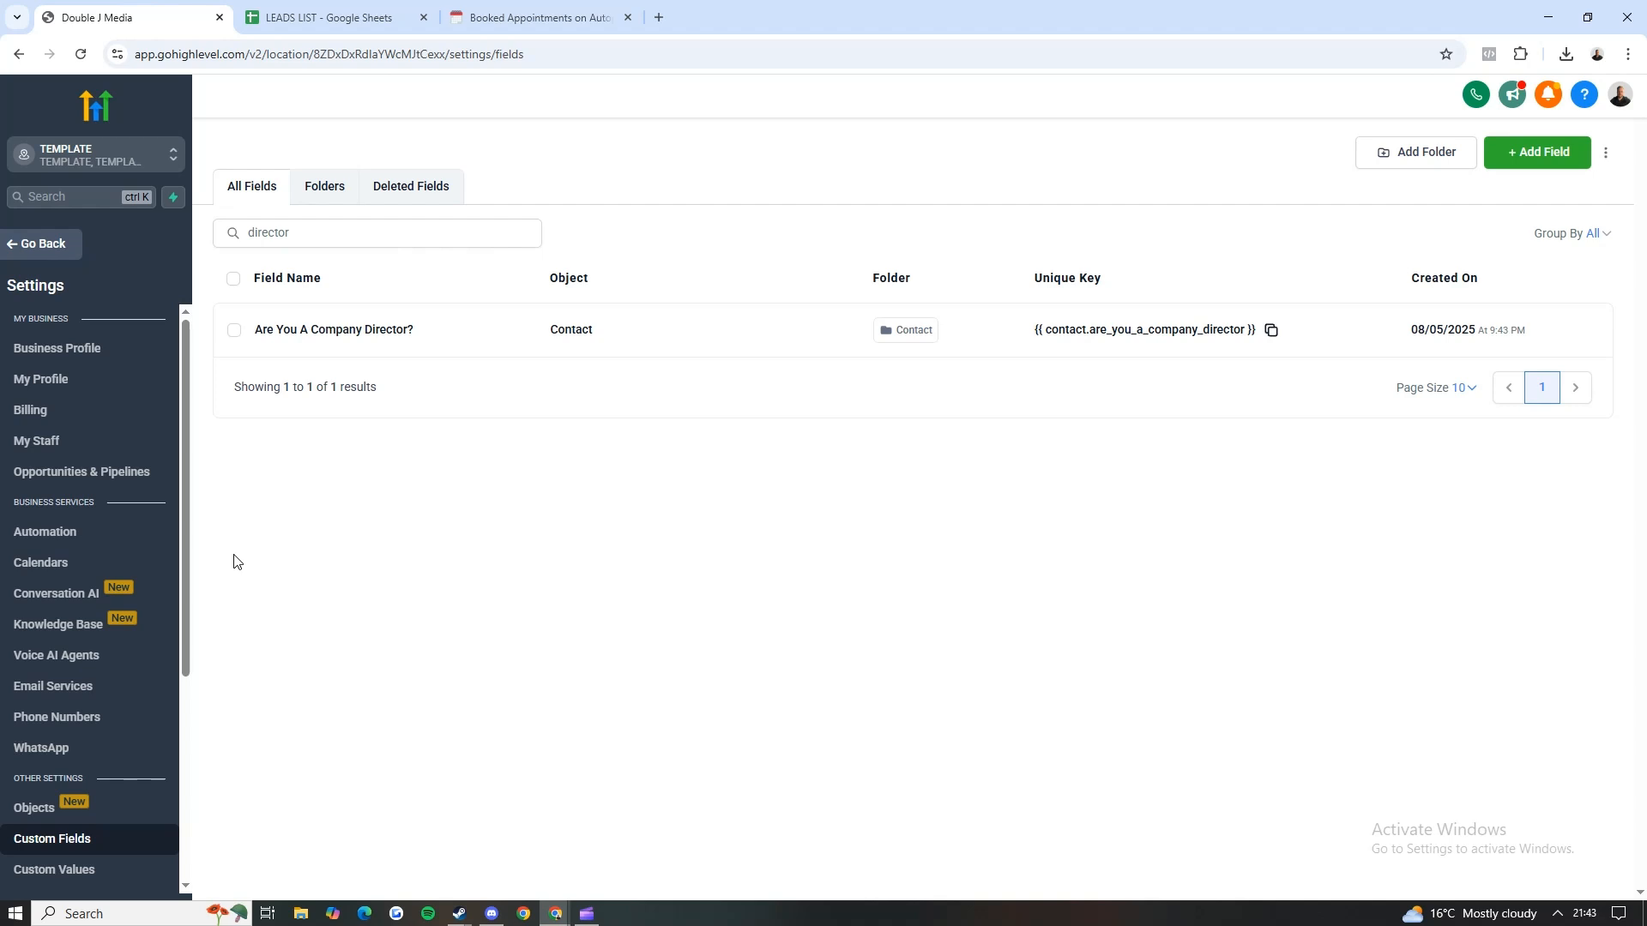
Step: Create a new Round Robin calendar in the Calendars settings and name it as the account owner's test calendar
click(41, 562)
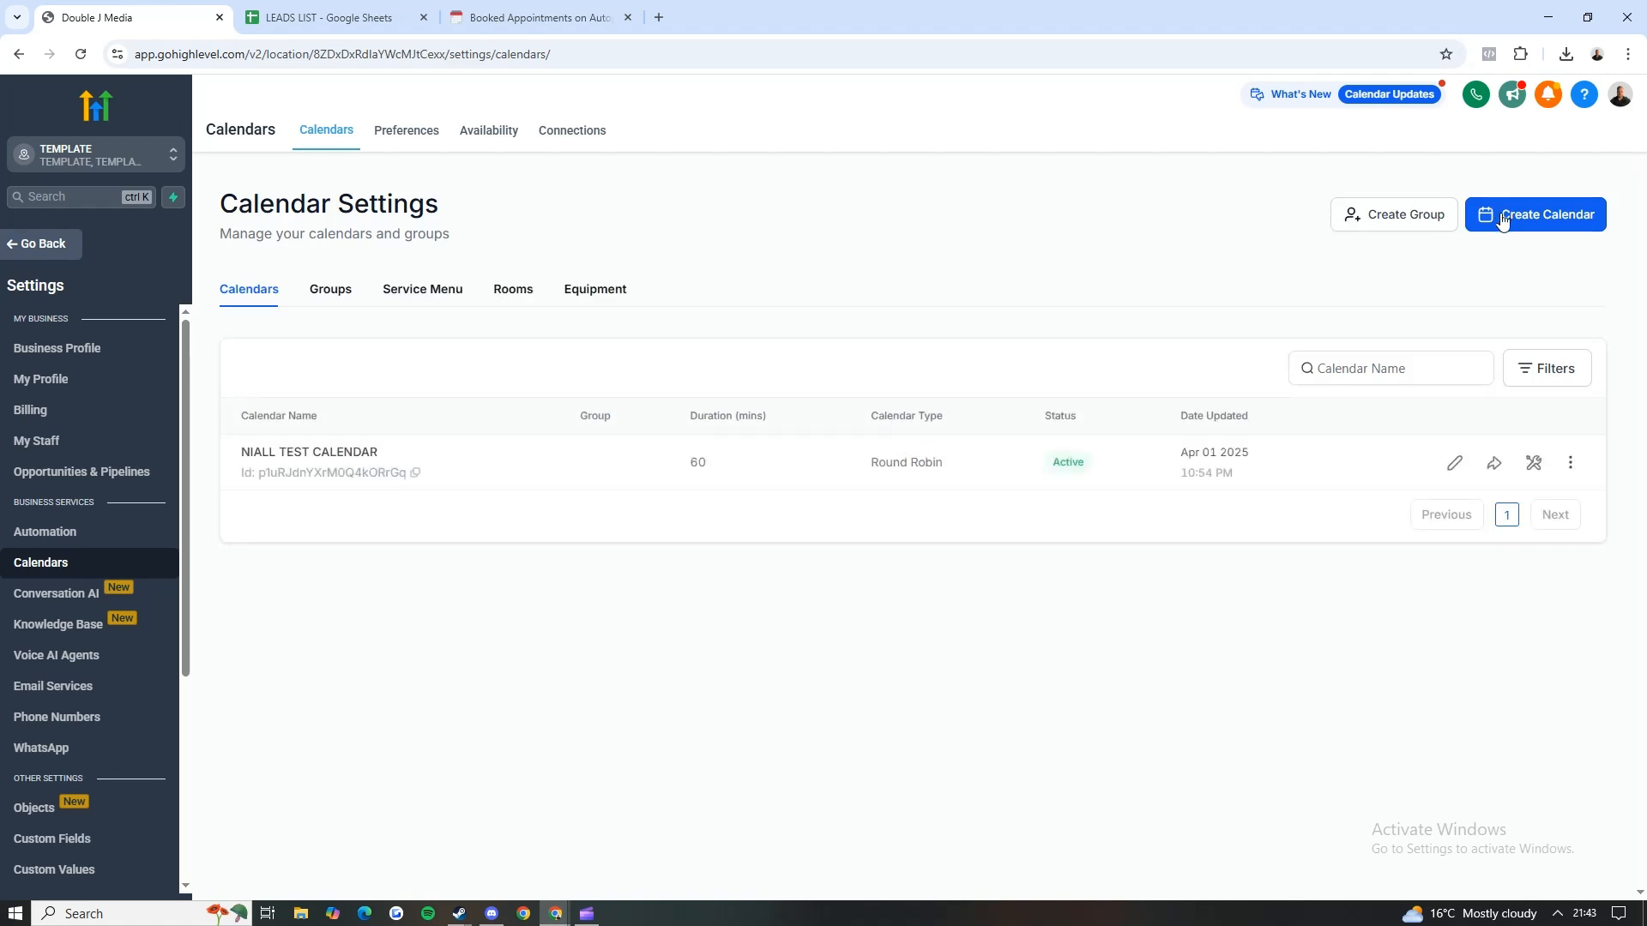
click(1502, 220)
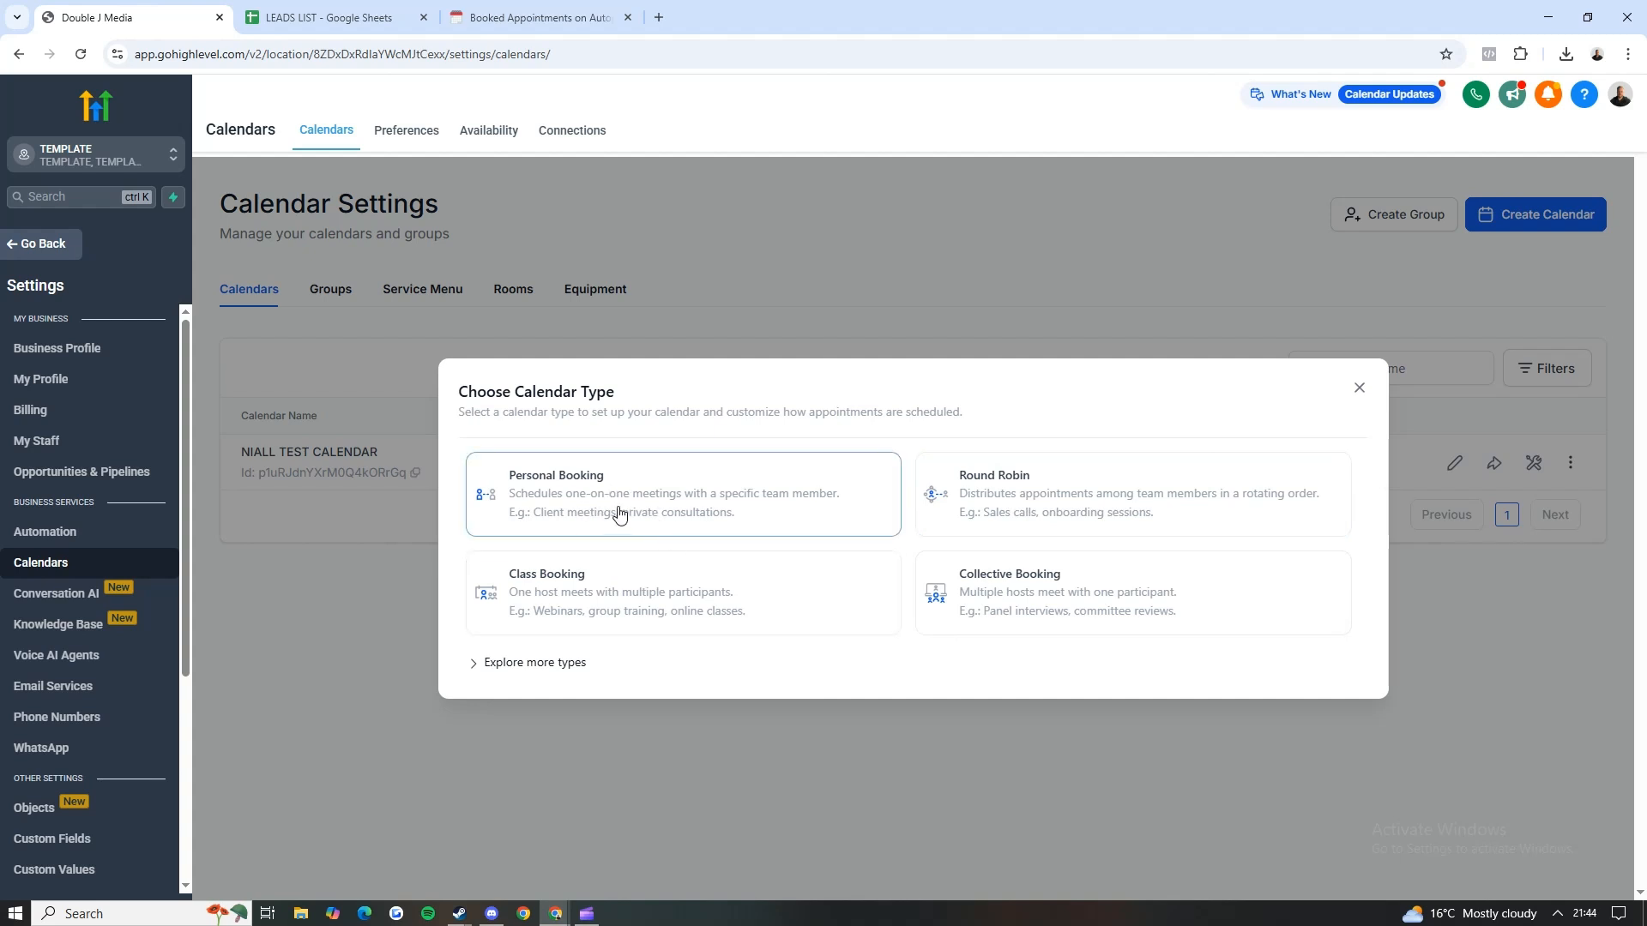
click(1018, 487)
click(785, 254)
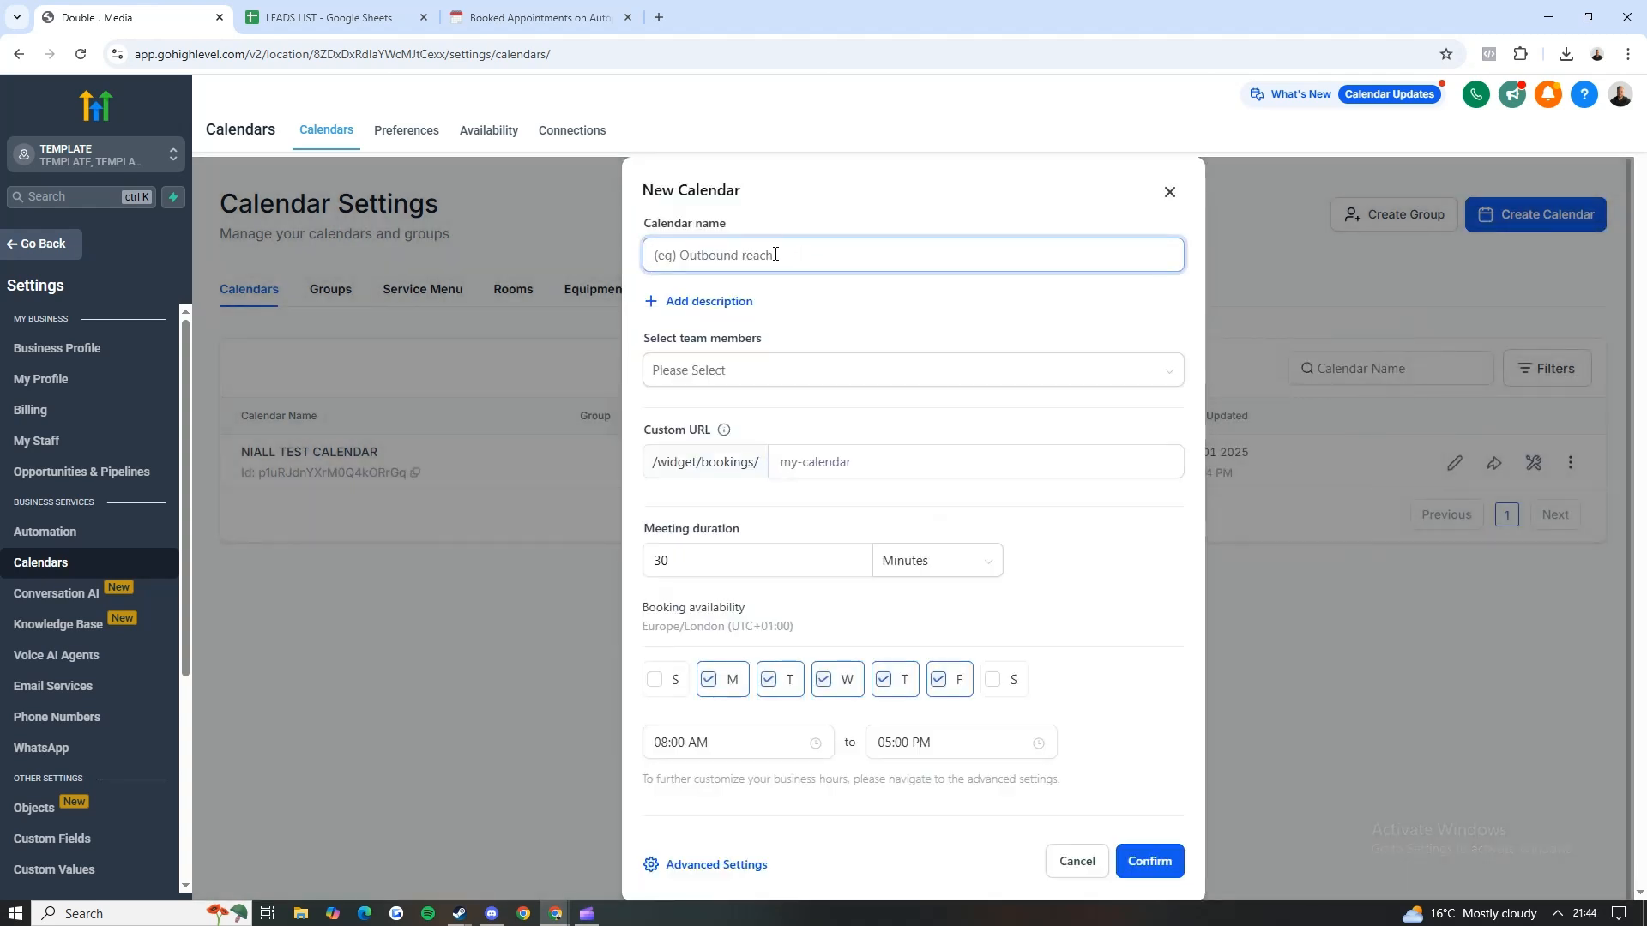
text(niall test calendar)
scroll(731, 369, down, 1)
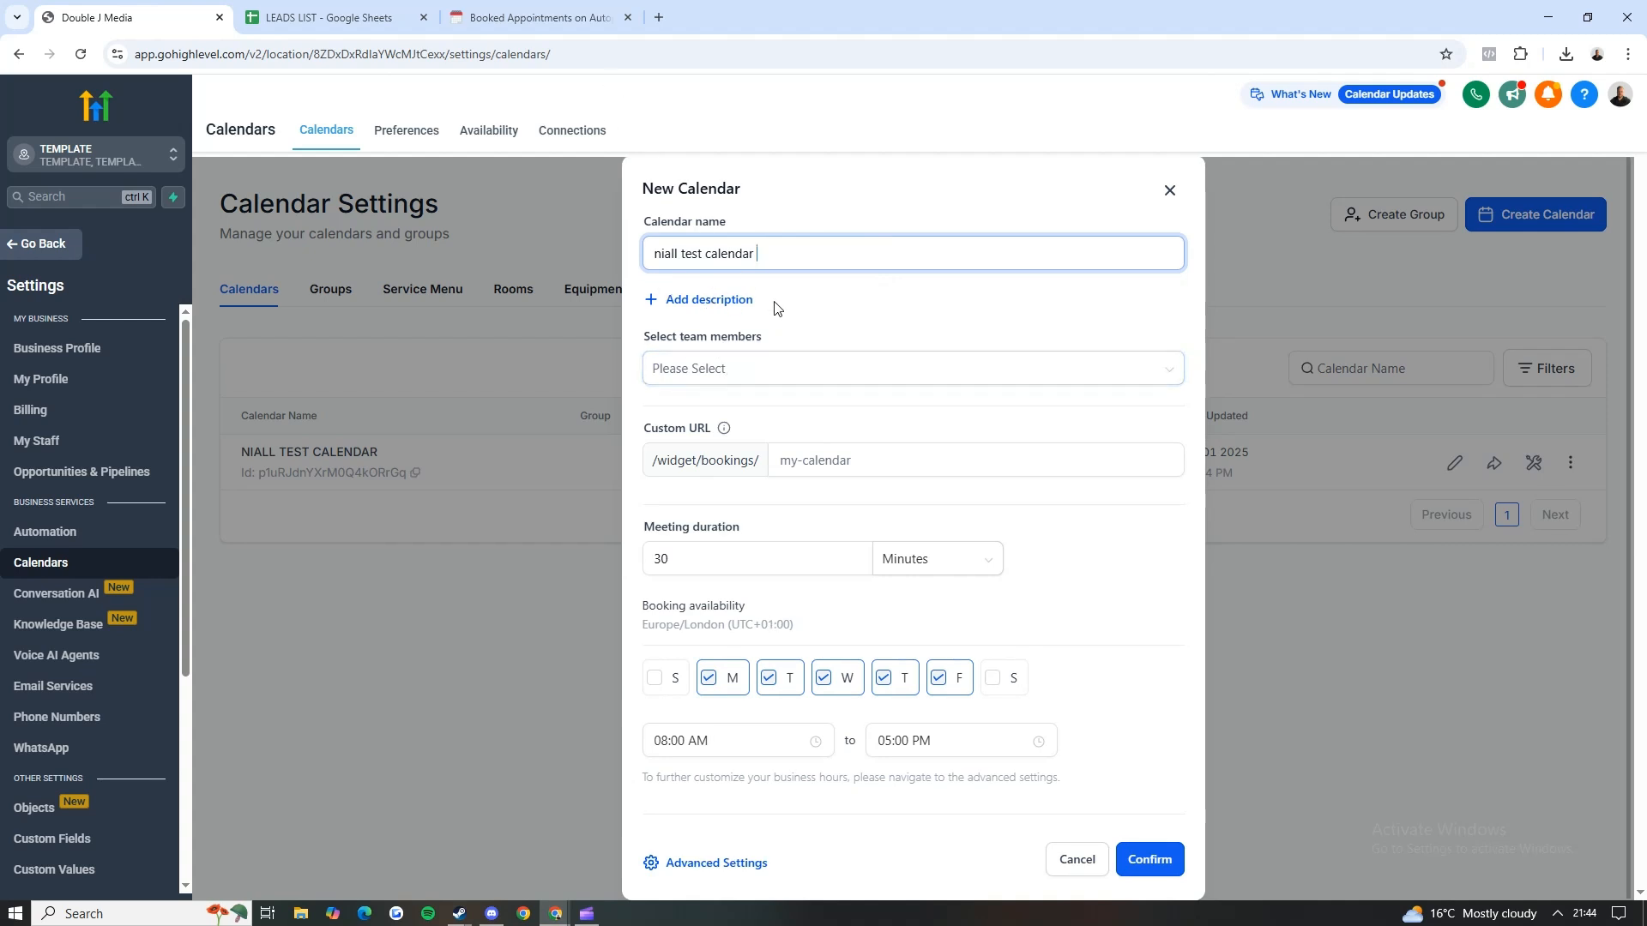
Step: Add a description area to the new calendar and assign the account owner as its team member
click(739, 310)
click(740, 304)
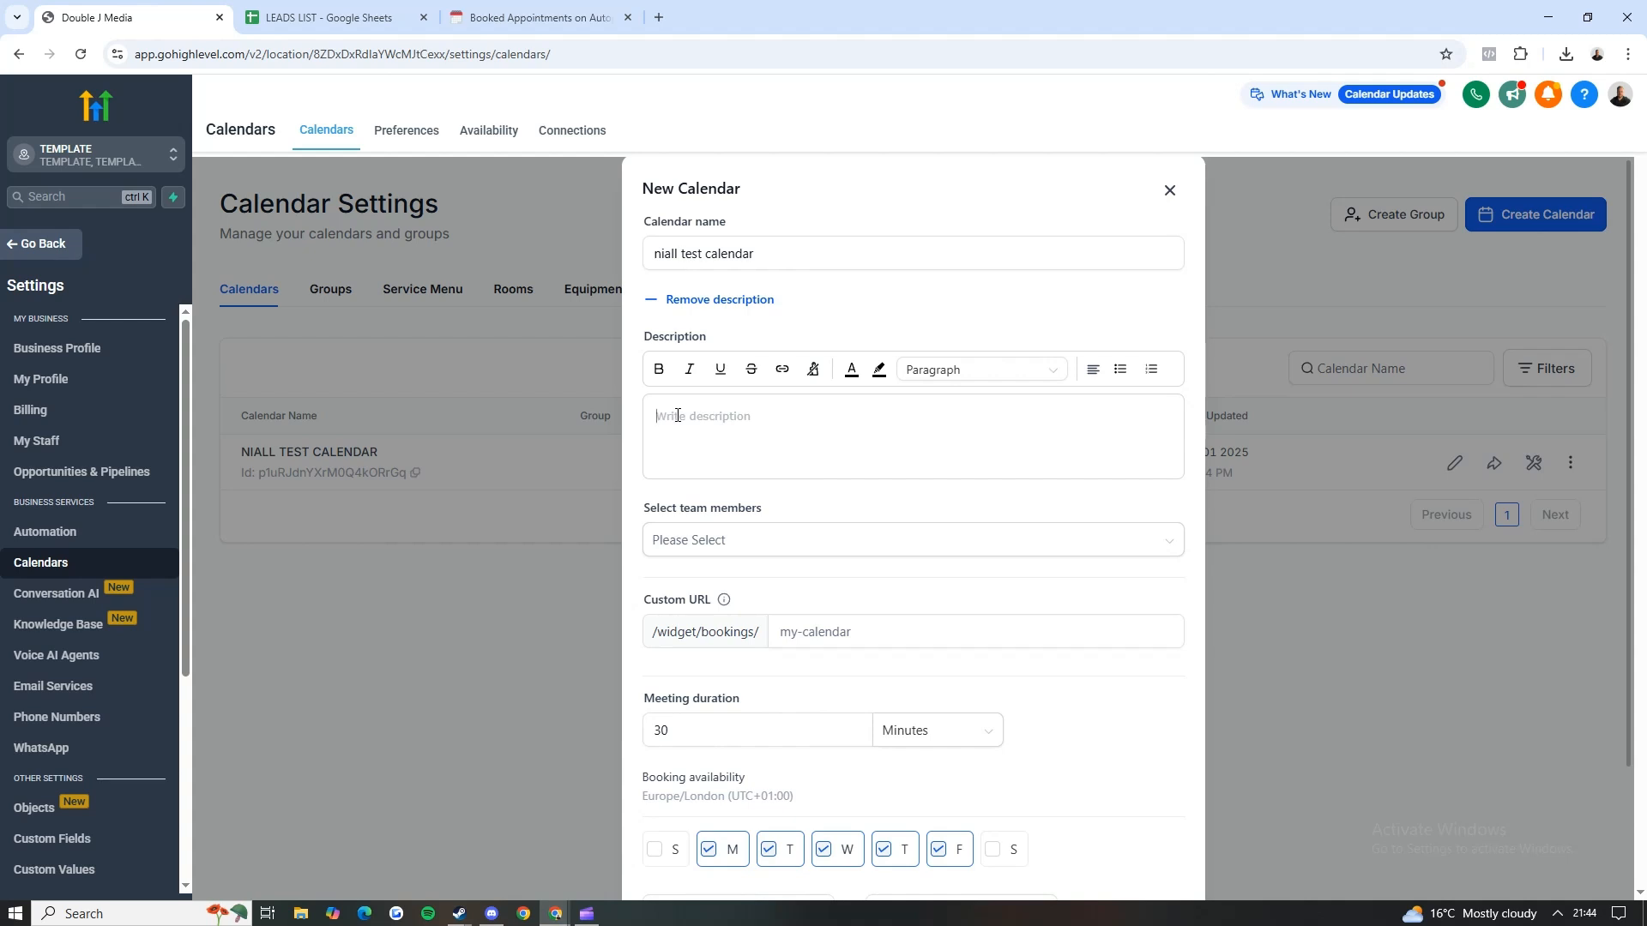
scroll(677, 415, down, 1)
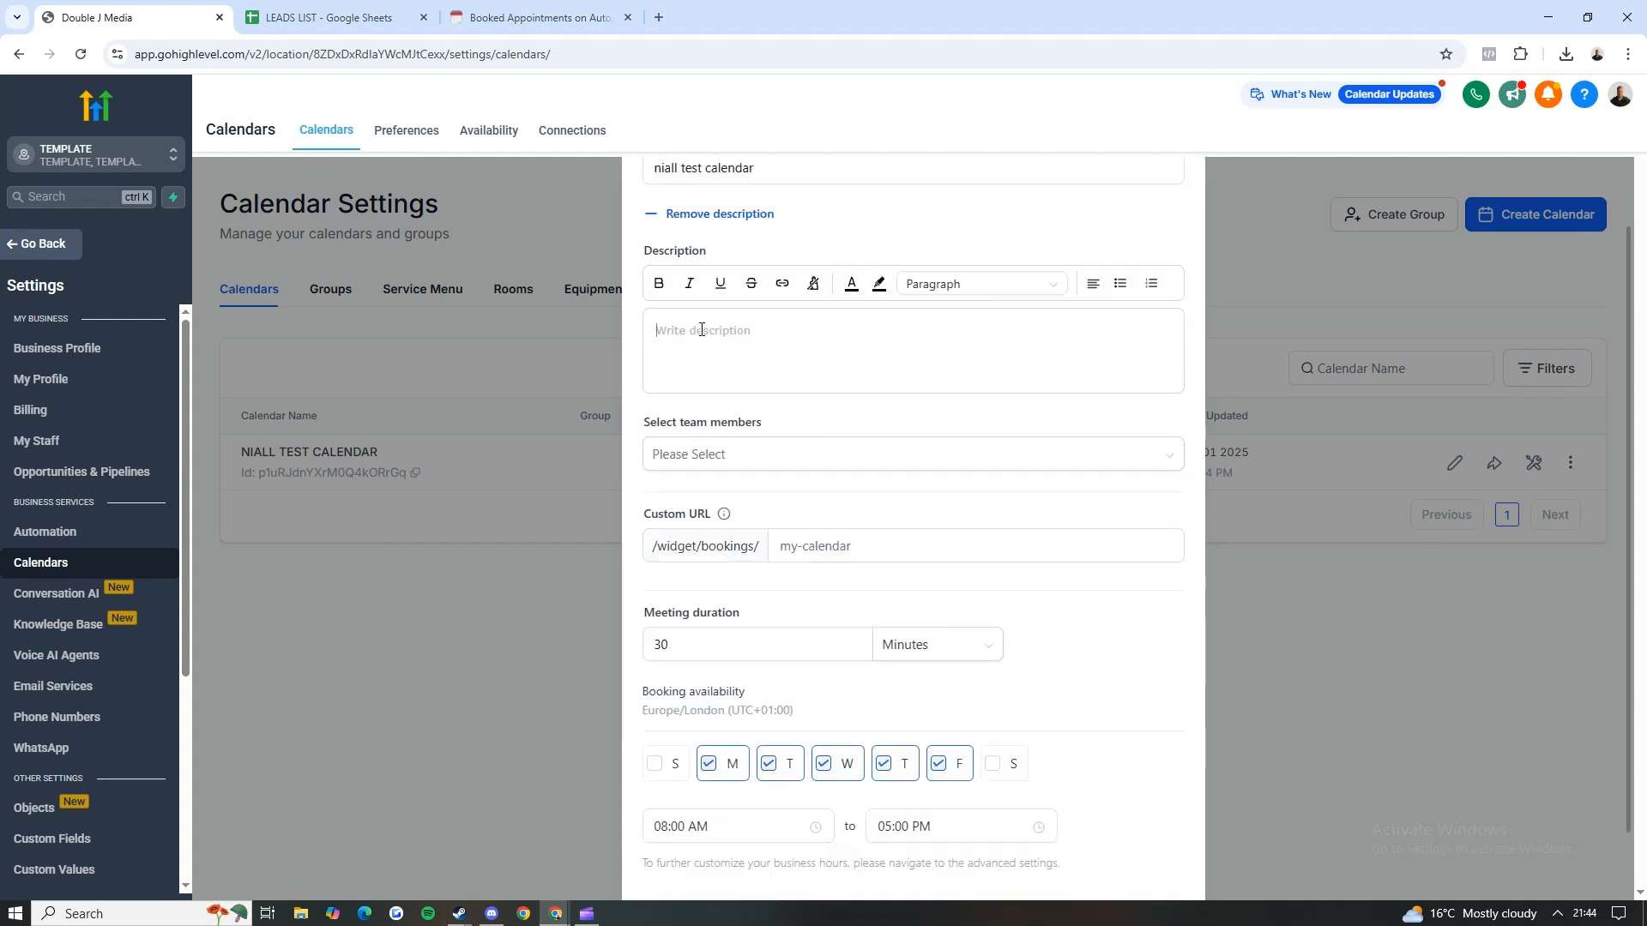
click(777, 462)
click(735, 419)
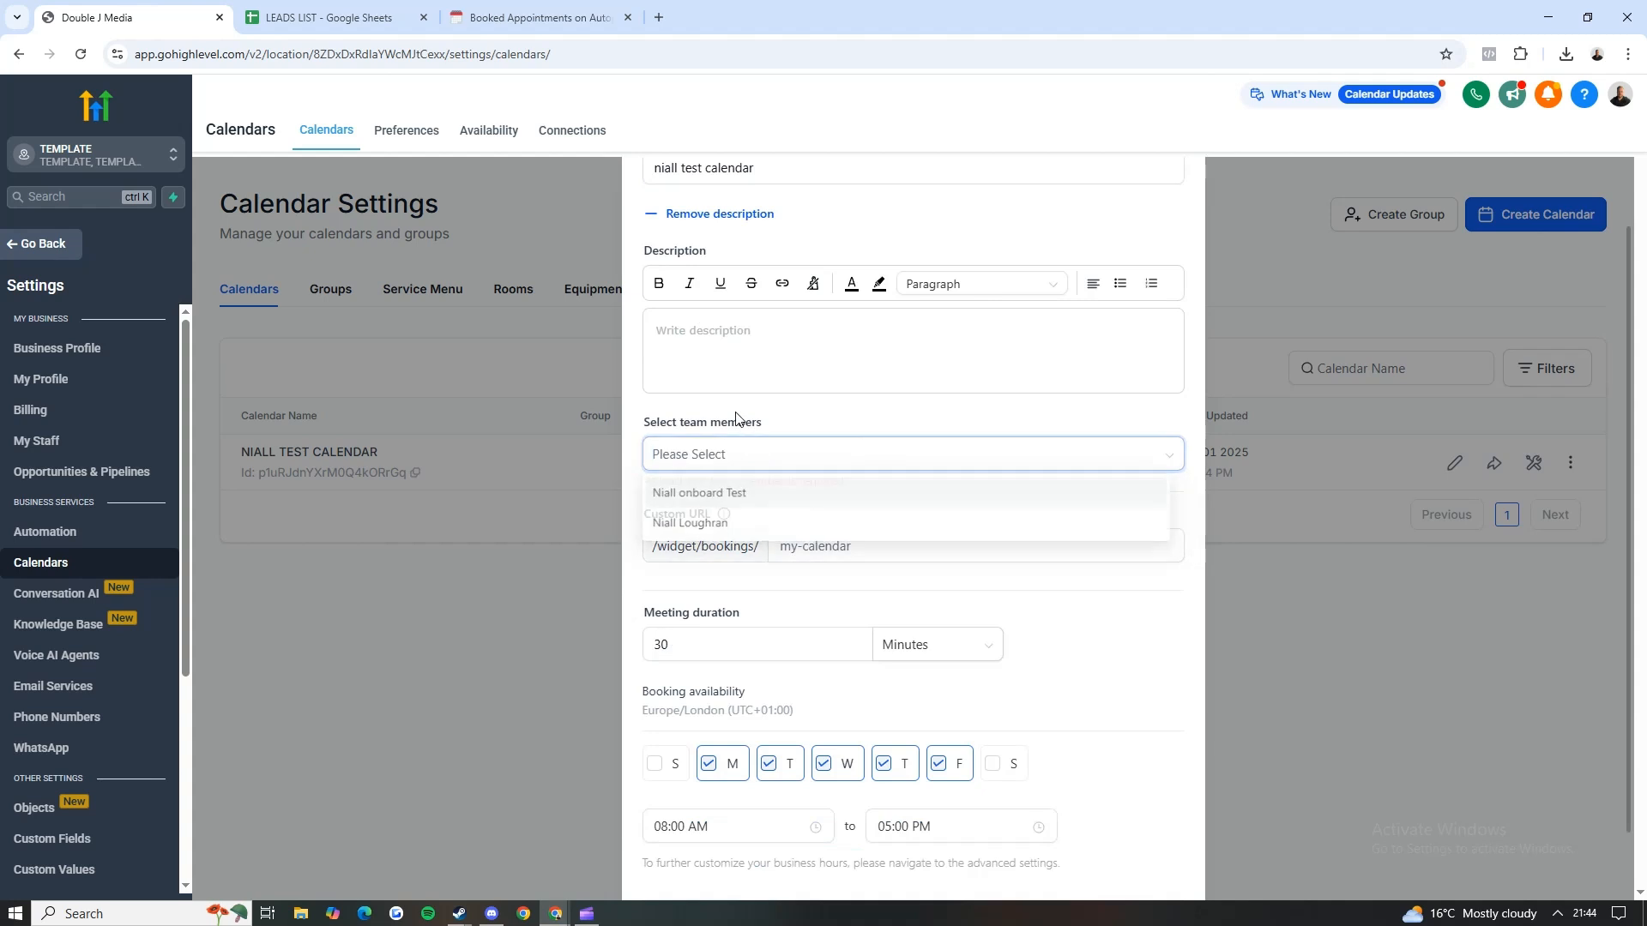
click(705, 460)
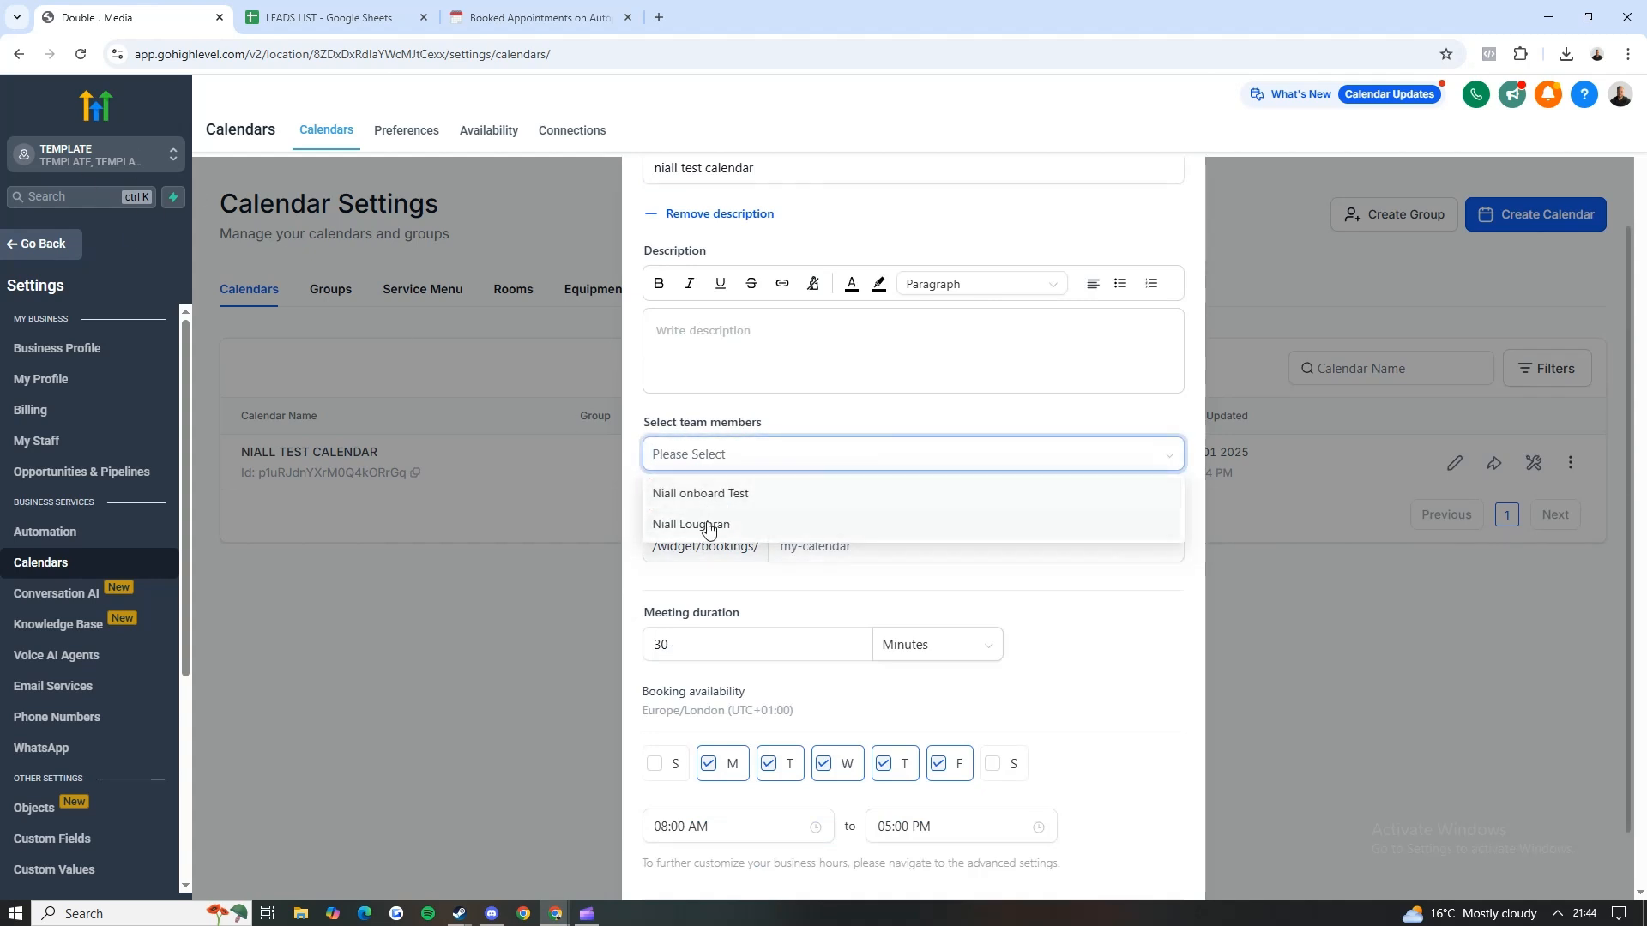
click(709, 524)
Step: Set the new calendar's custom URL ending to custom-cal-56
scroll(795, 469, down, 1)
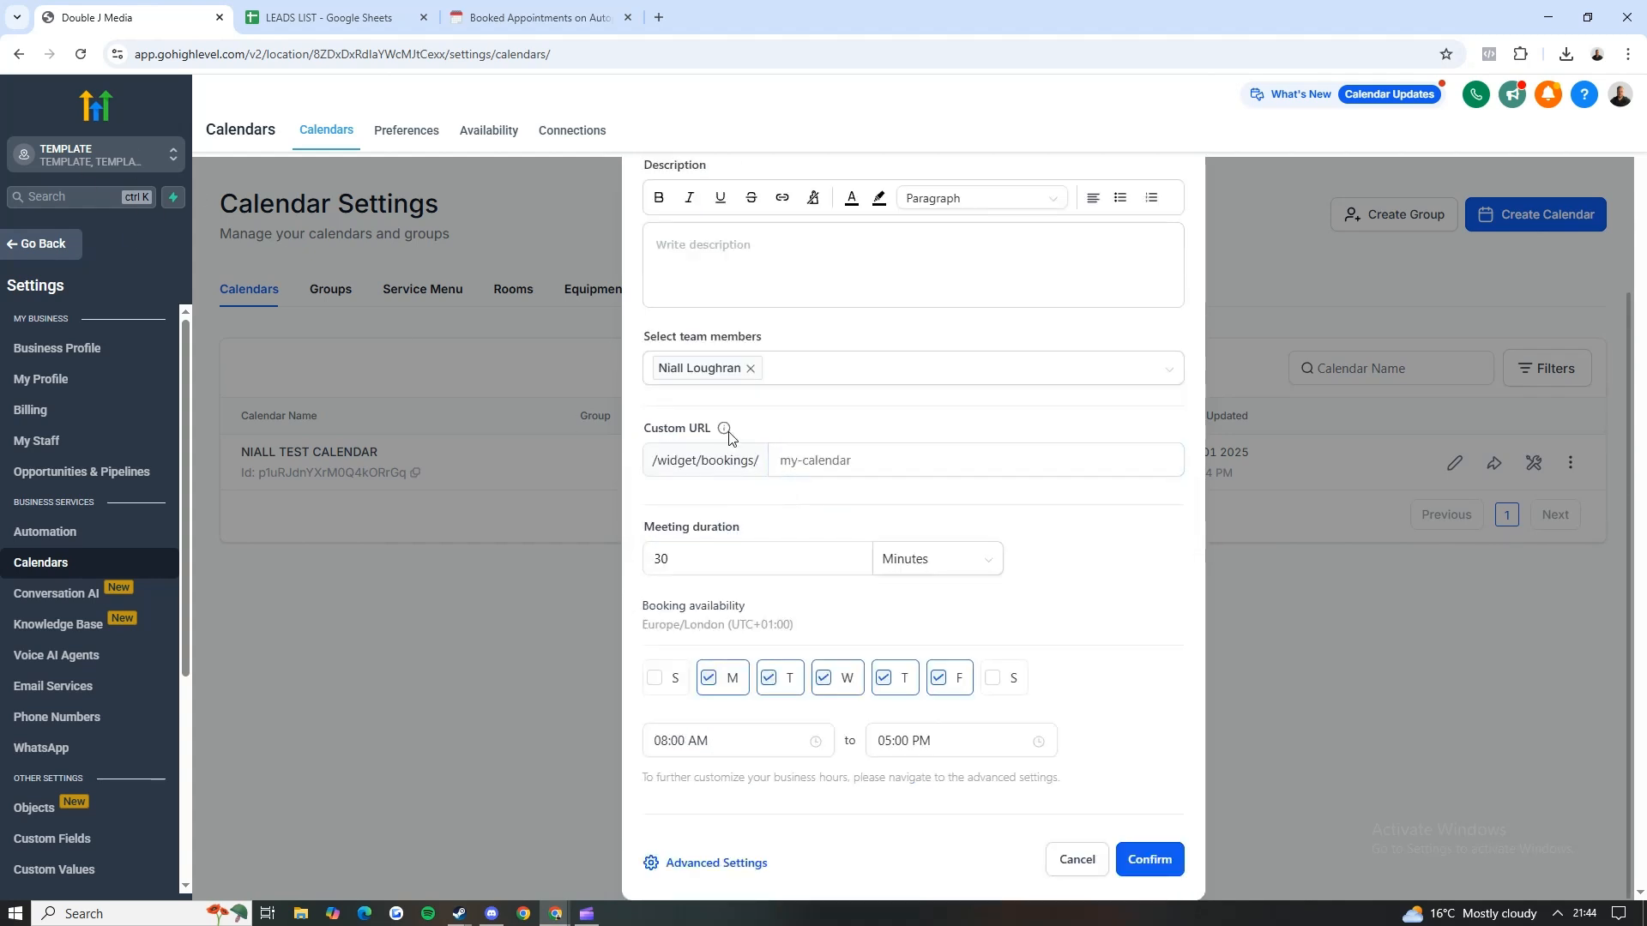
triple_click(671, 431)
click(830, 459)
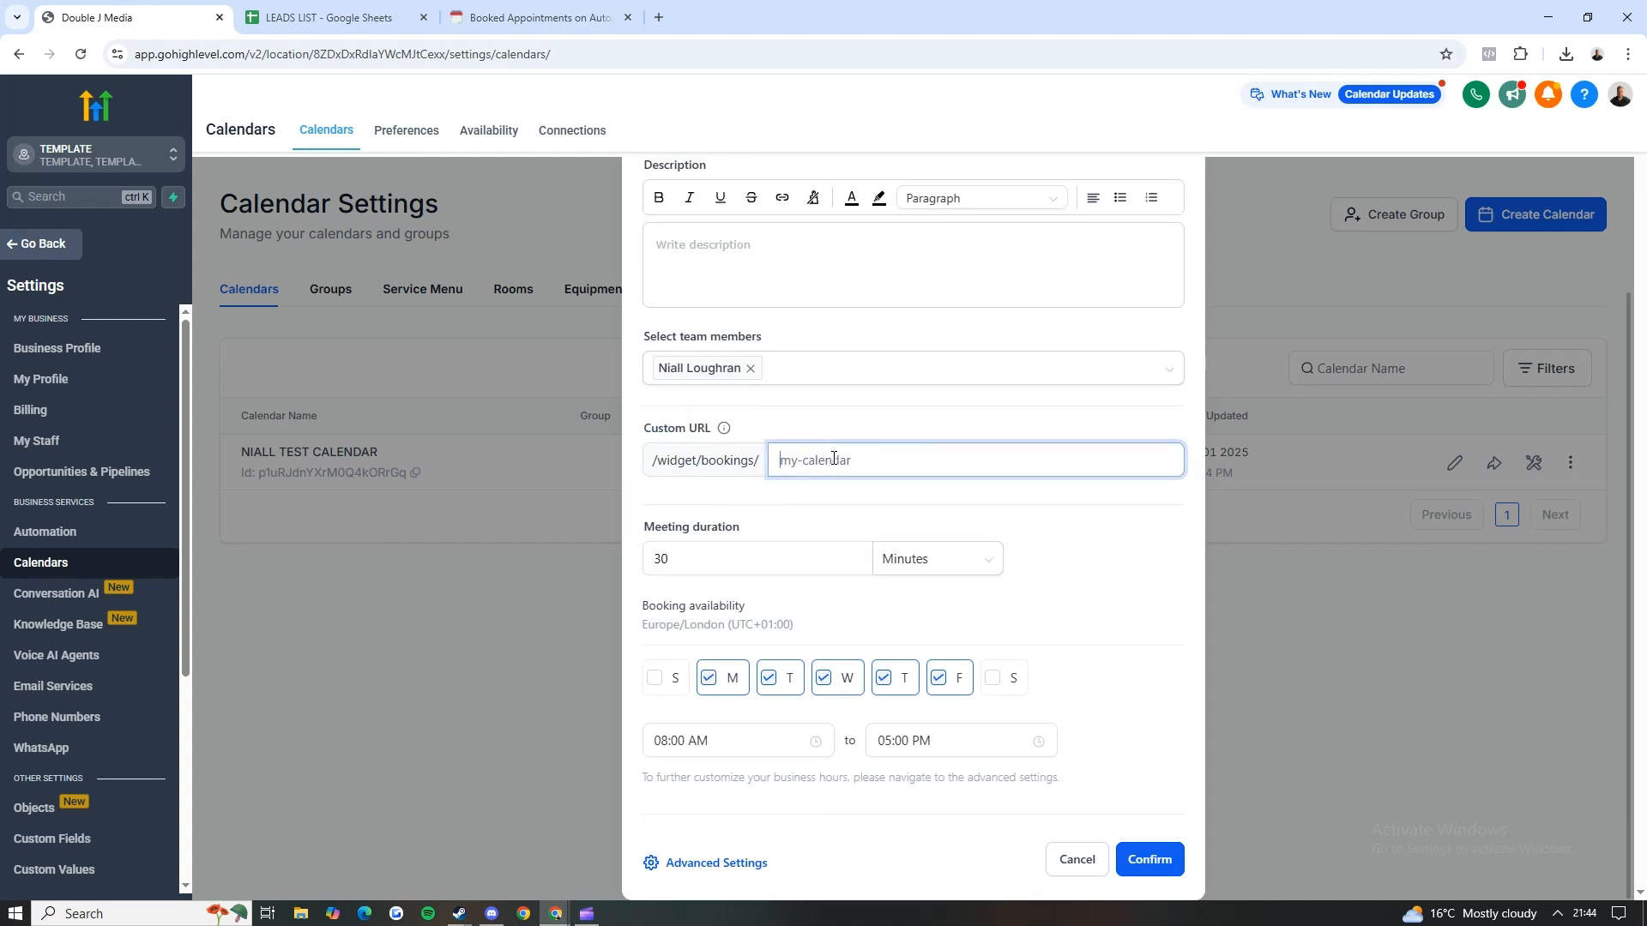
text(-custome)
key(BackSpace)
key(BackSpace)
key(BackSpace)
key(BackSpace)
key(BackSpace)
key(BackSpace)
key(BackSpace)
key(BackSpace)
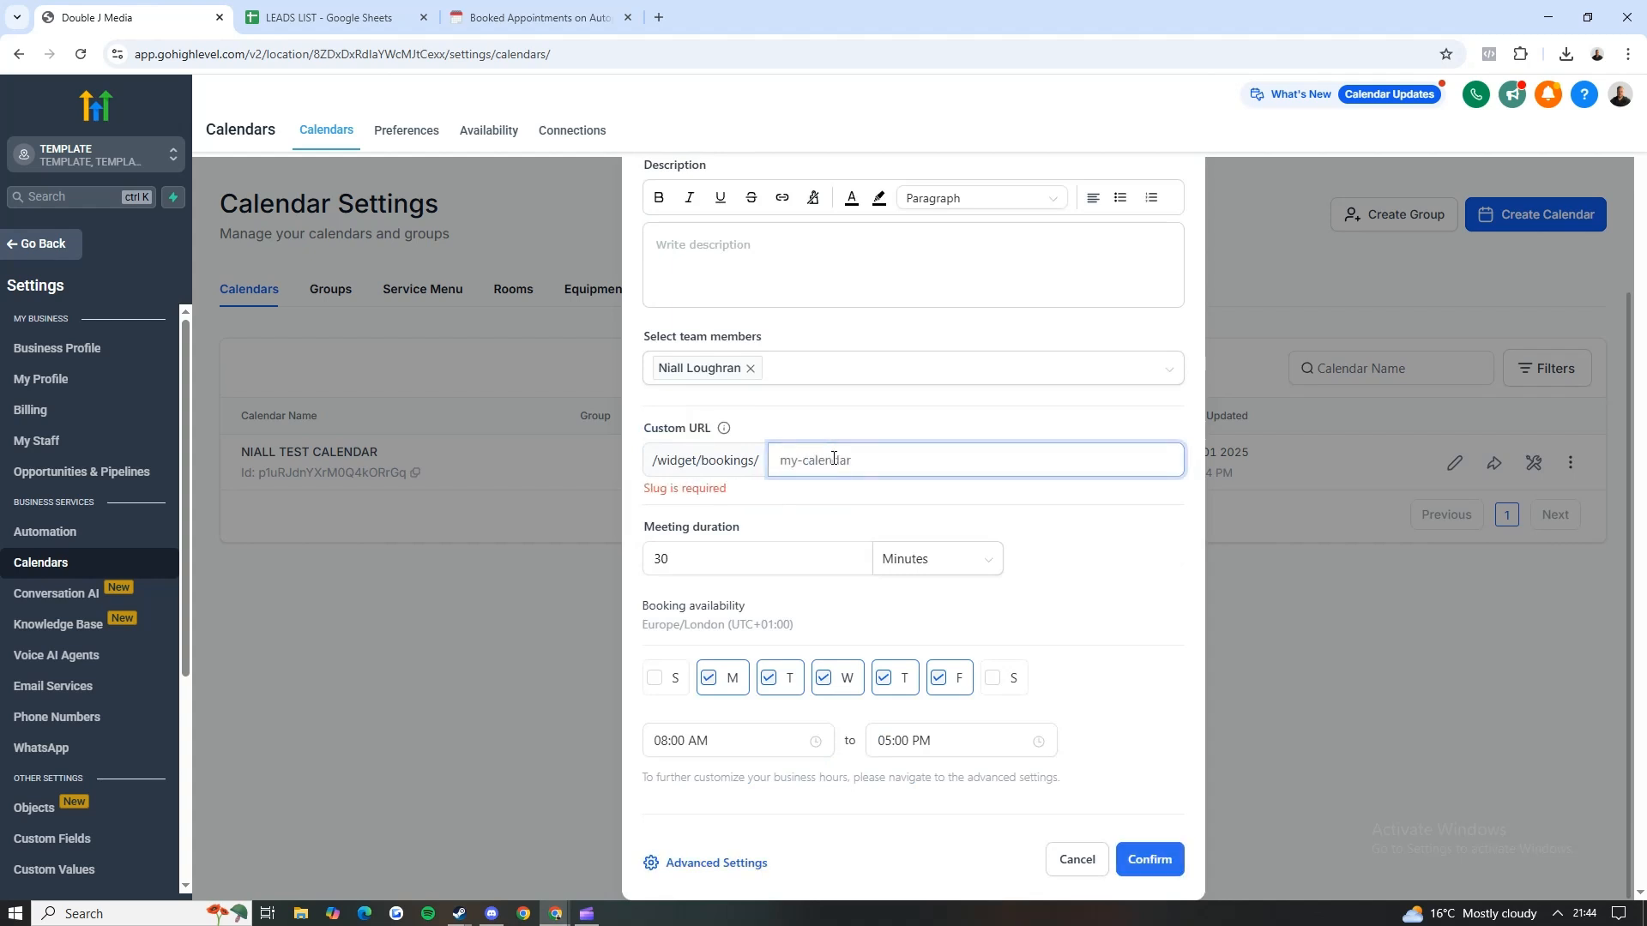
text(custom-cal-)
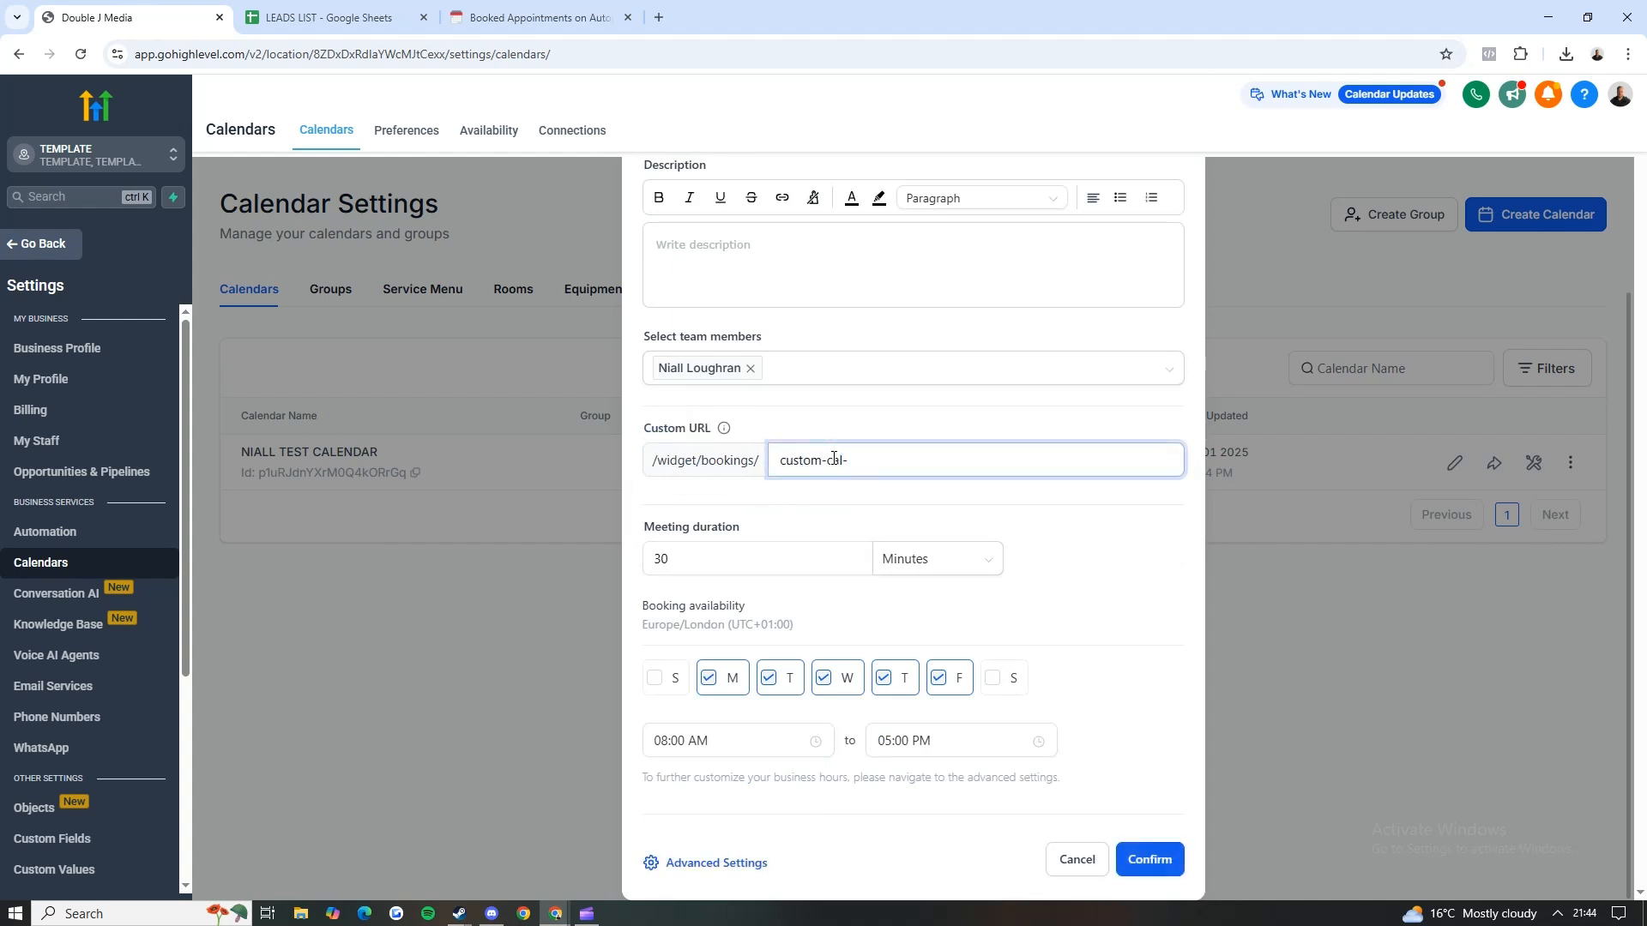
text(56)
triple_click(792, 453)
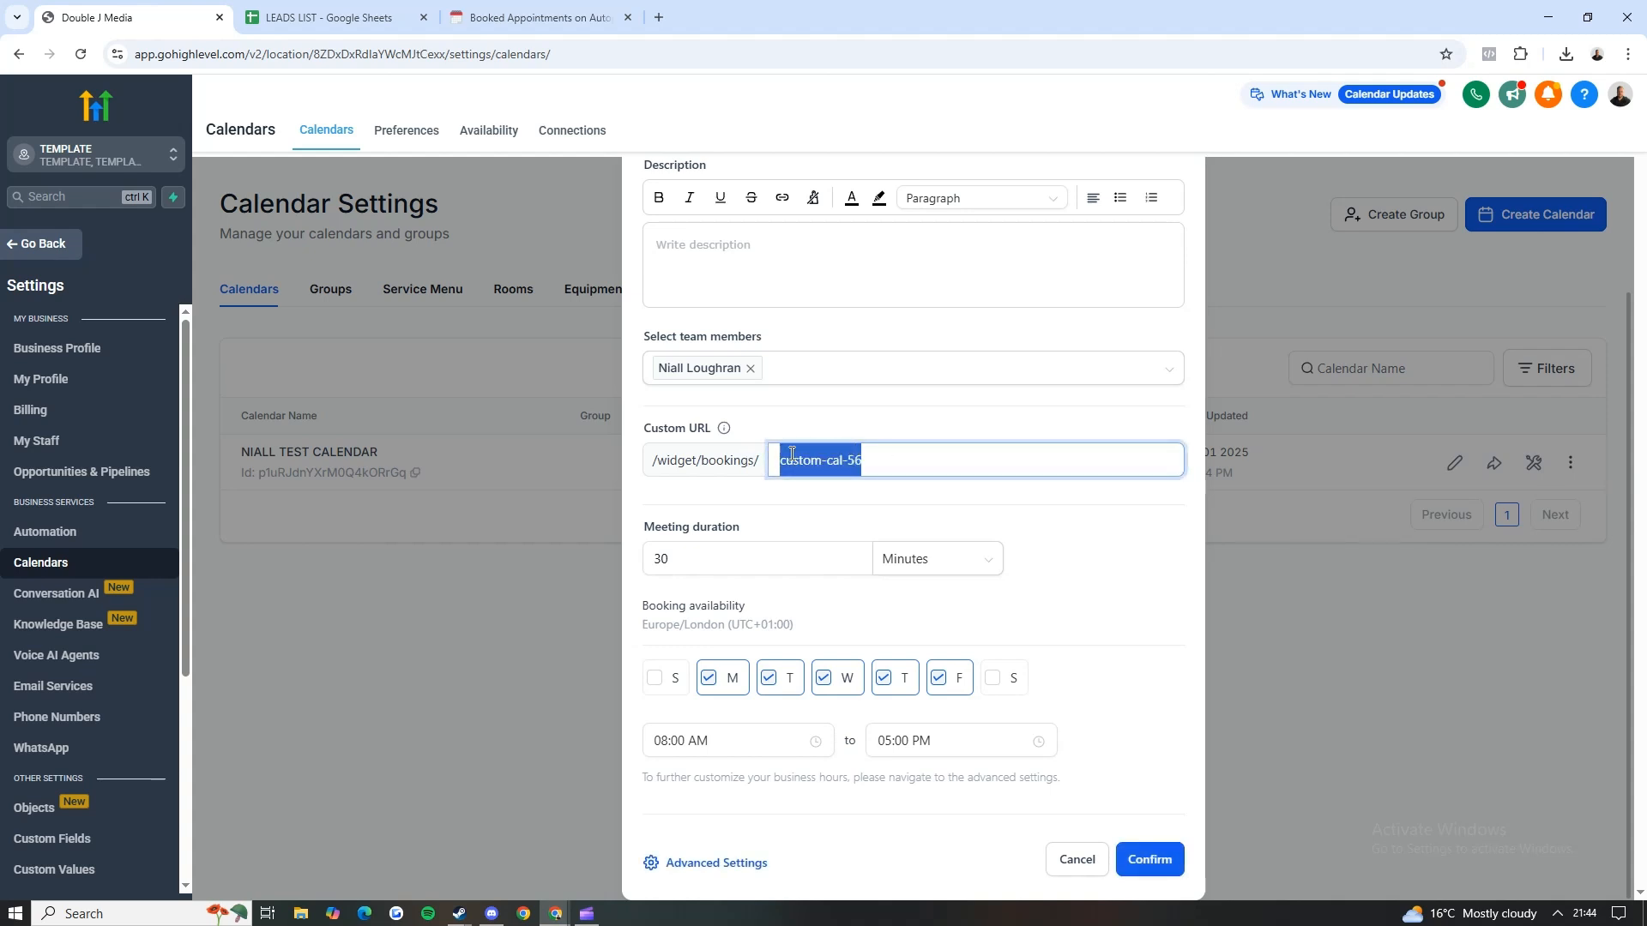
click(885, 462)
Step: Go over the meeting duration, open the new calendar's advanced settings and view its weekly availability
click(710, 558)
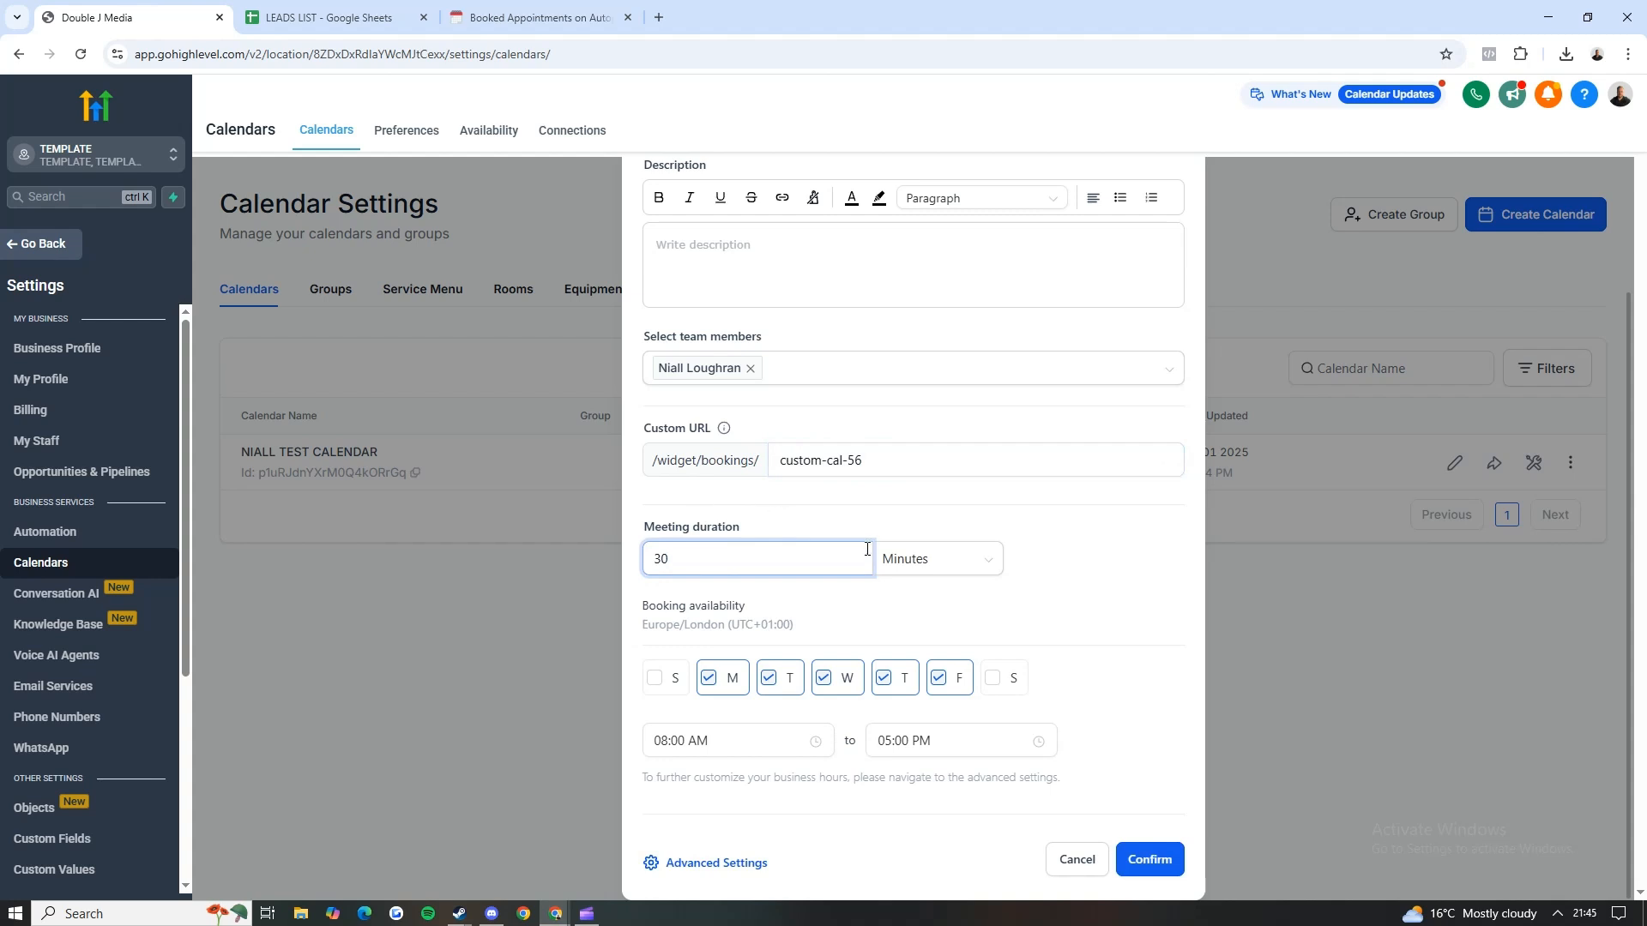
click(934, 562)
click(846, 531)
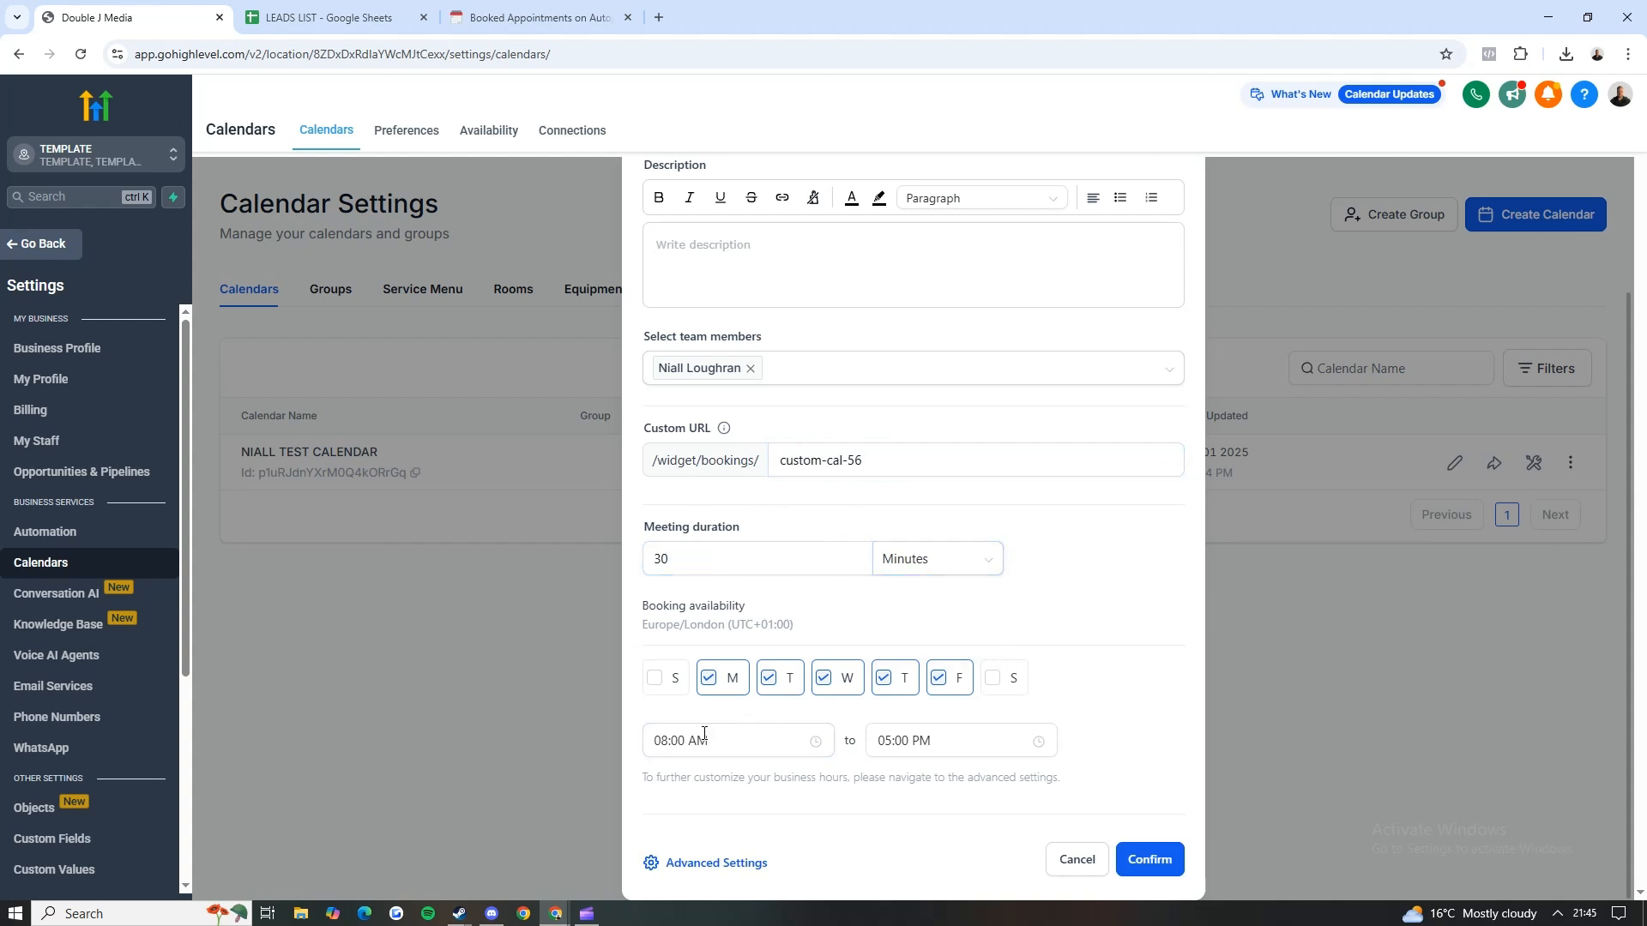
click(731, 863)
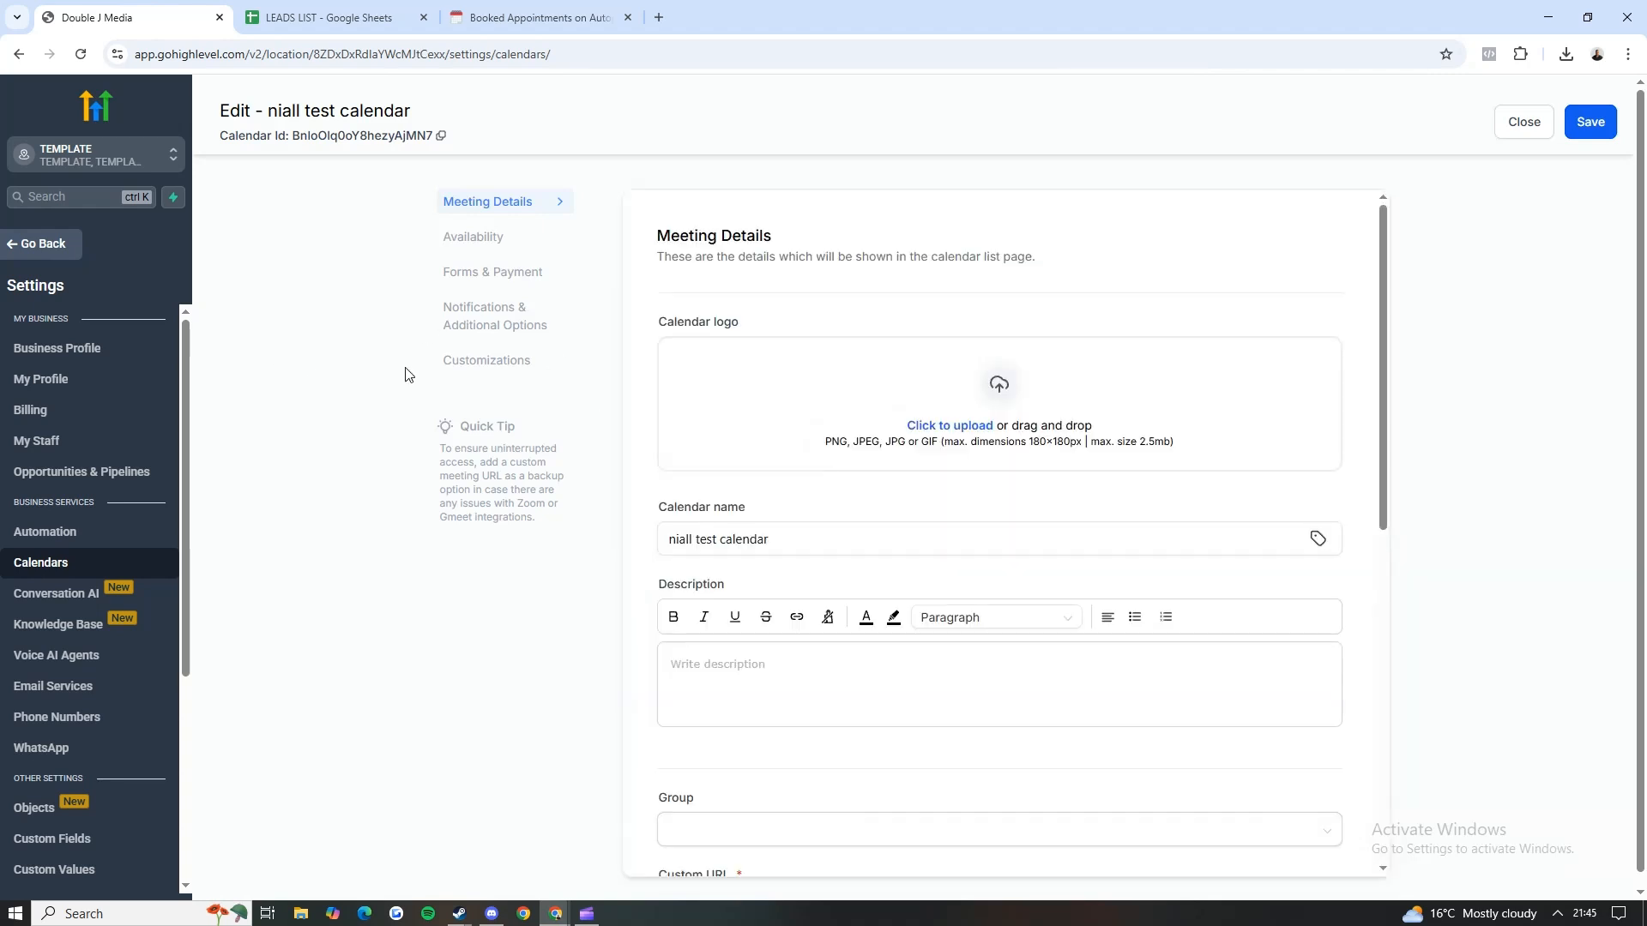
click(468, 239)
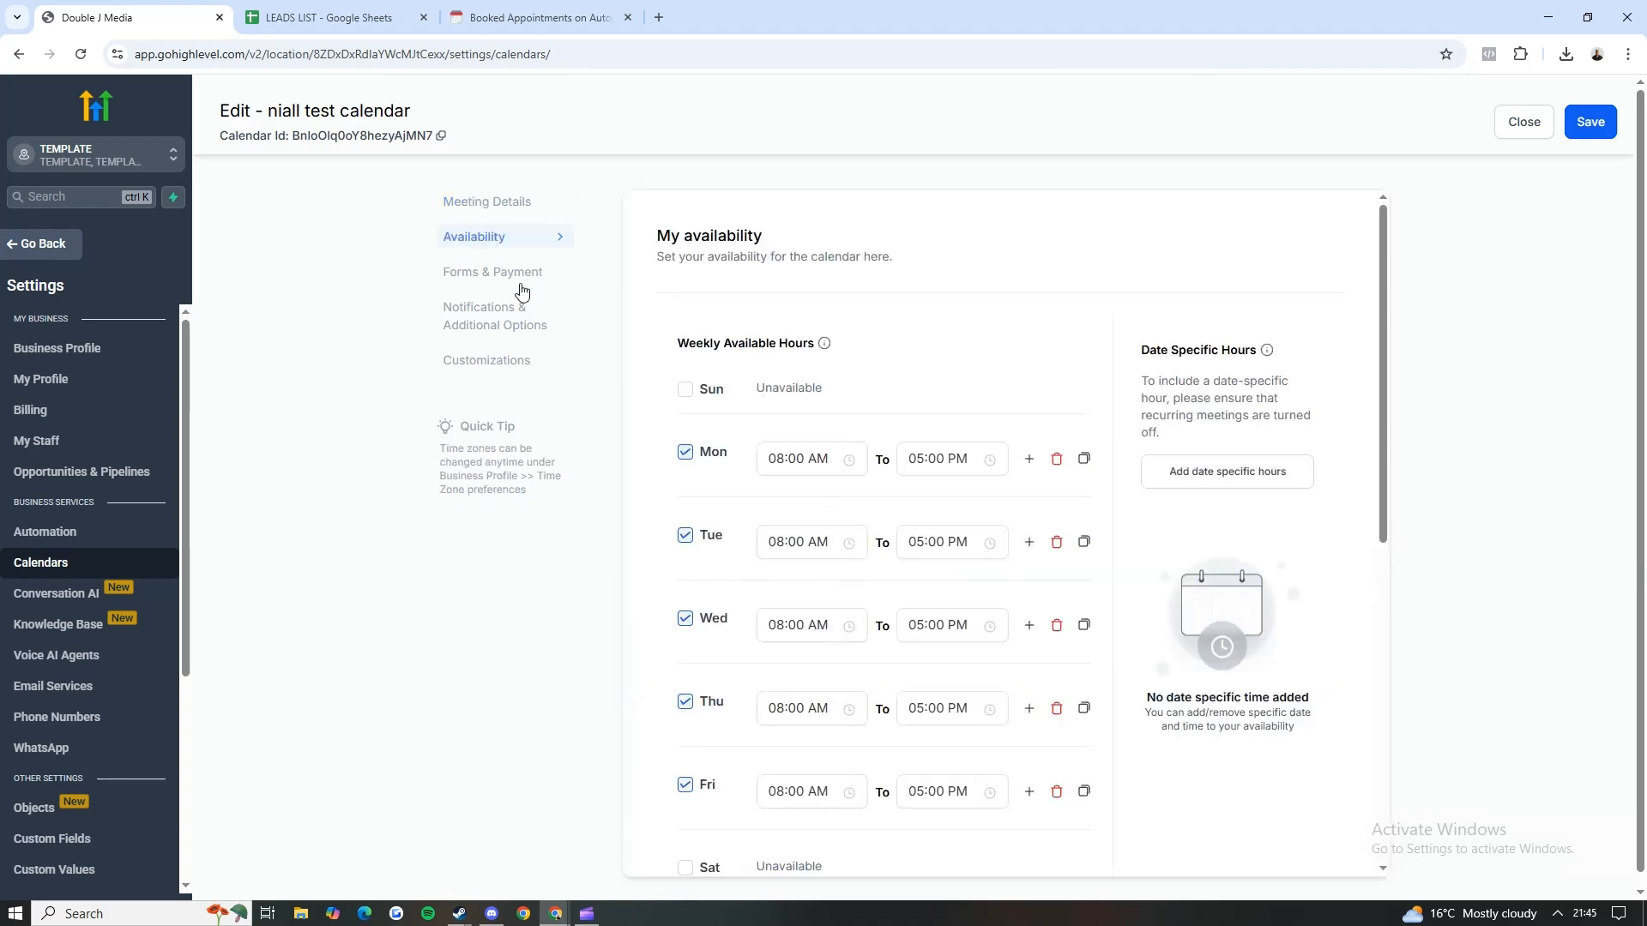
Step: In the calendar's Meeting Details, set the team member's priority to High Priority and the meeting location to Google Meet
click(486, 210)
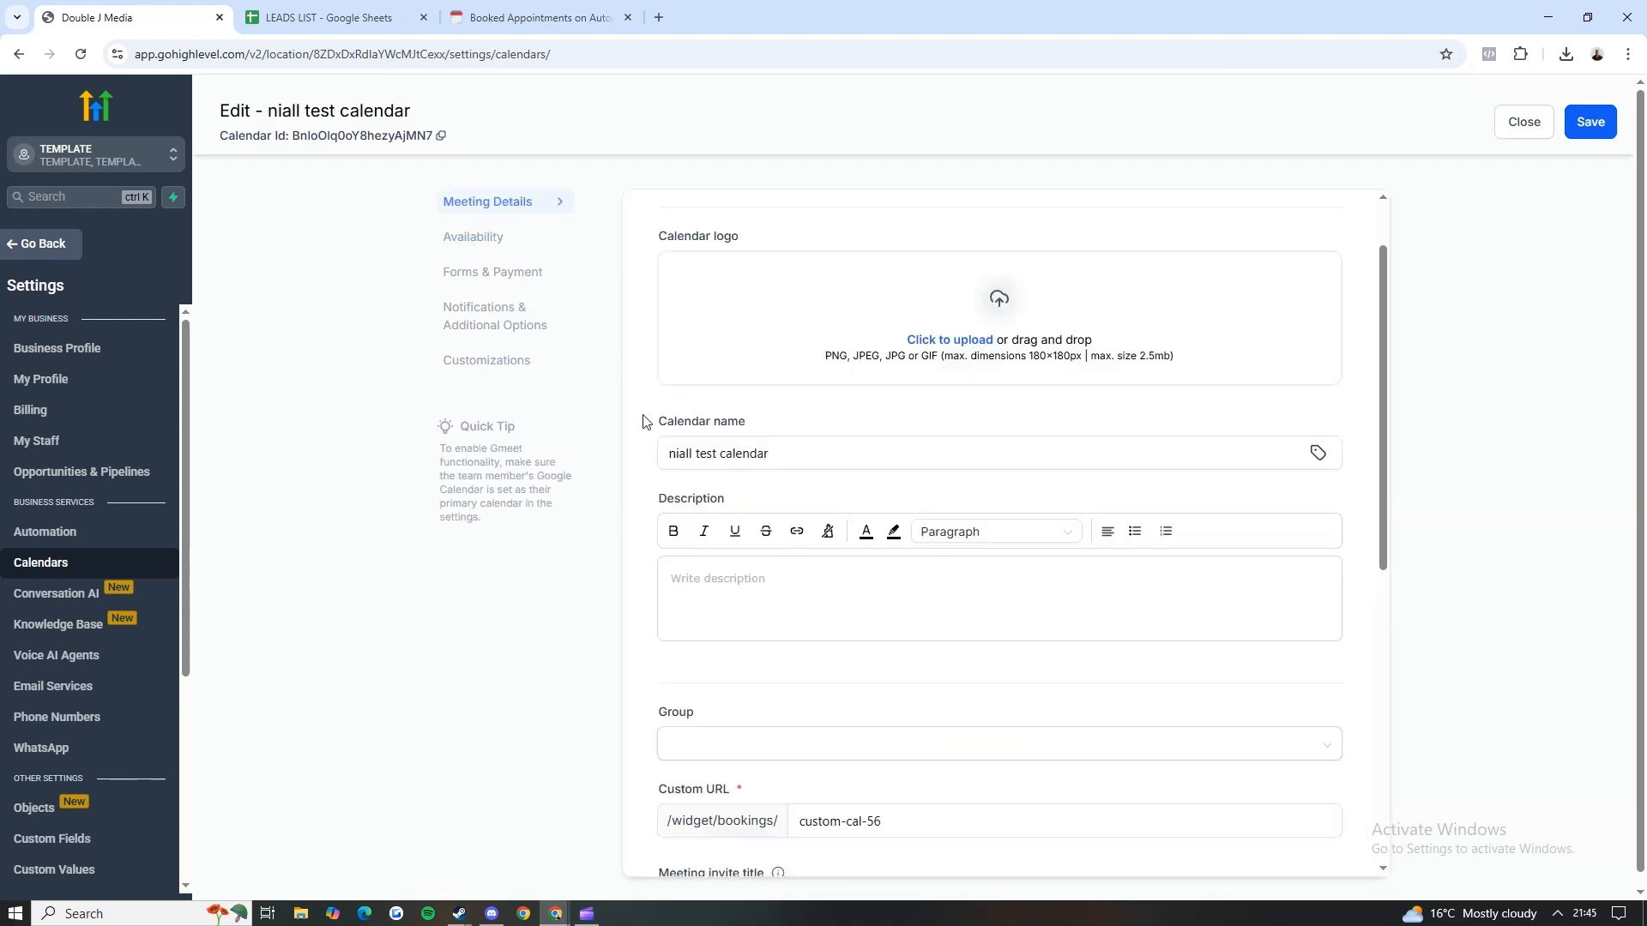
scroll(728, 455, down, 6)
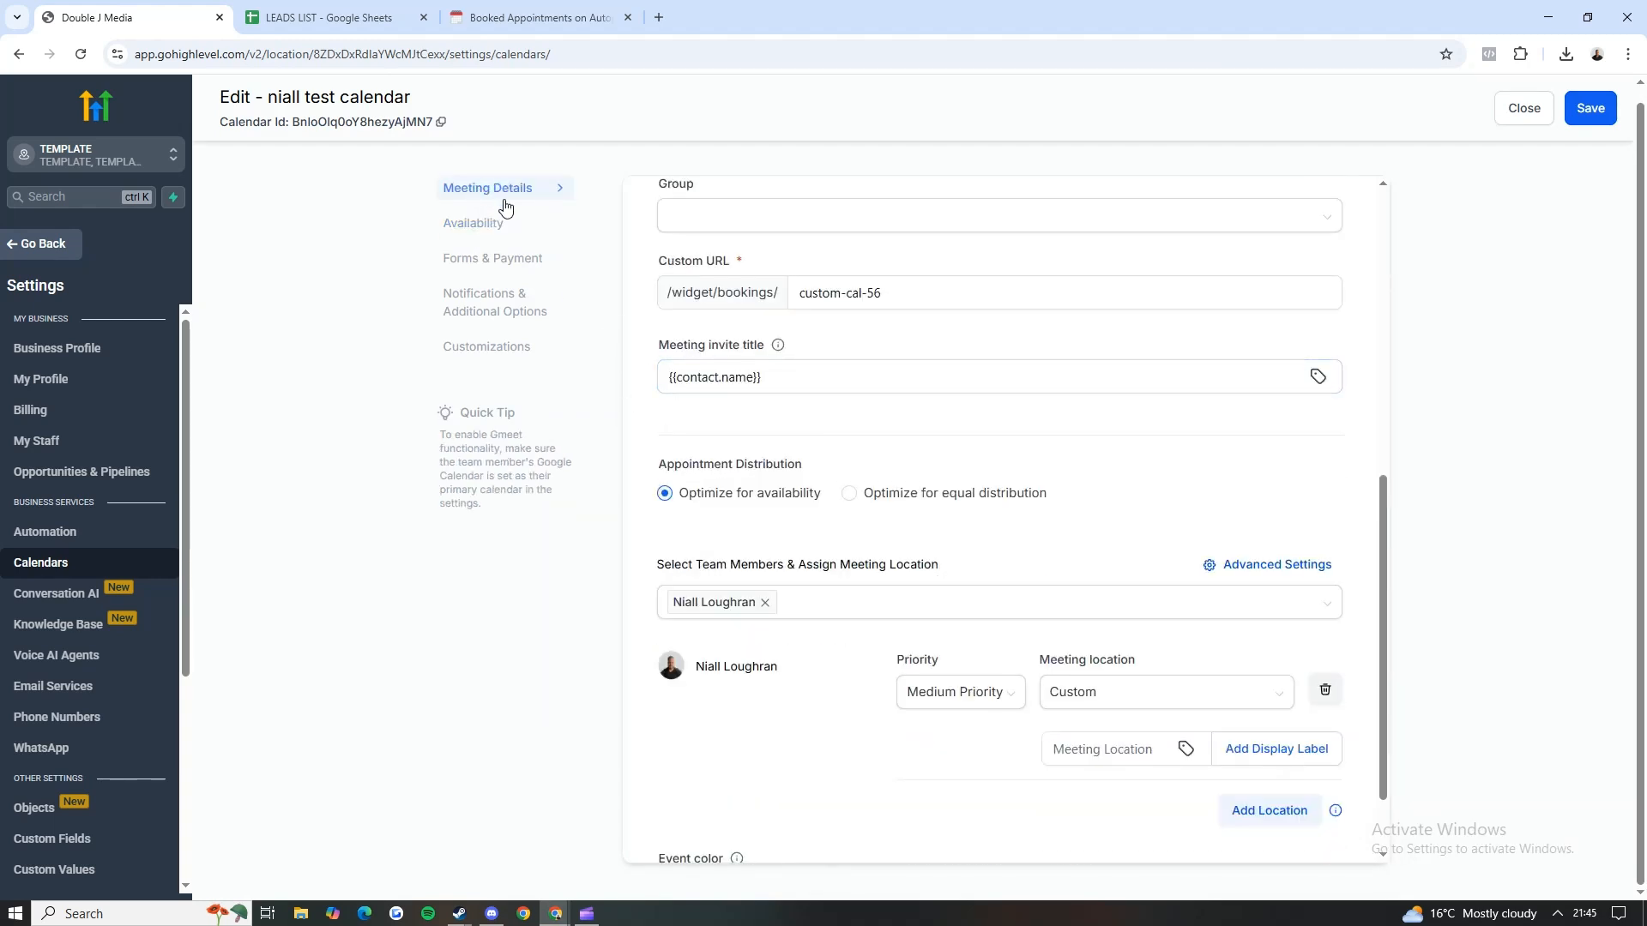
scroll(772, 331, down, 1)
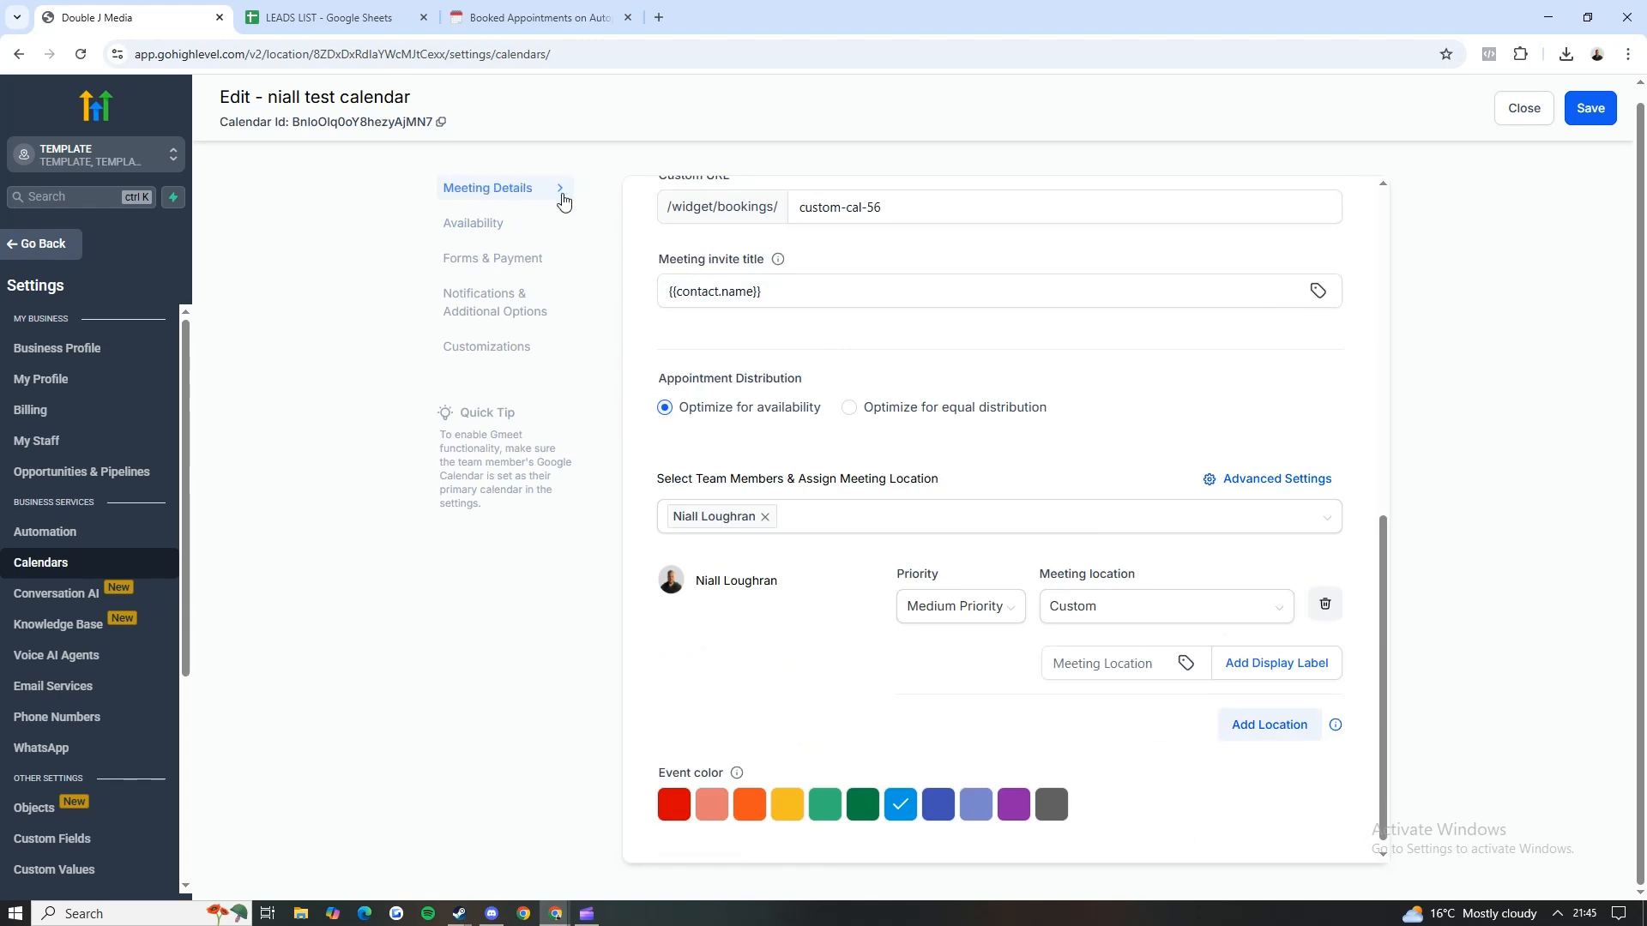
scroll(768, 369, down, 1)
click(952, 592)
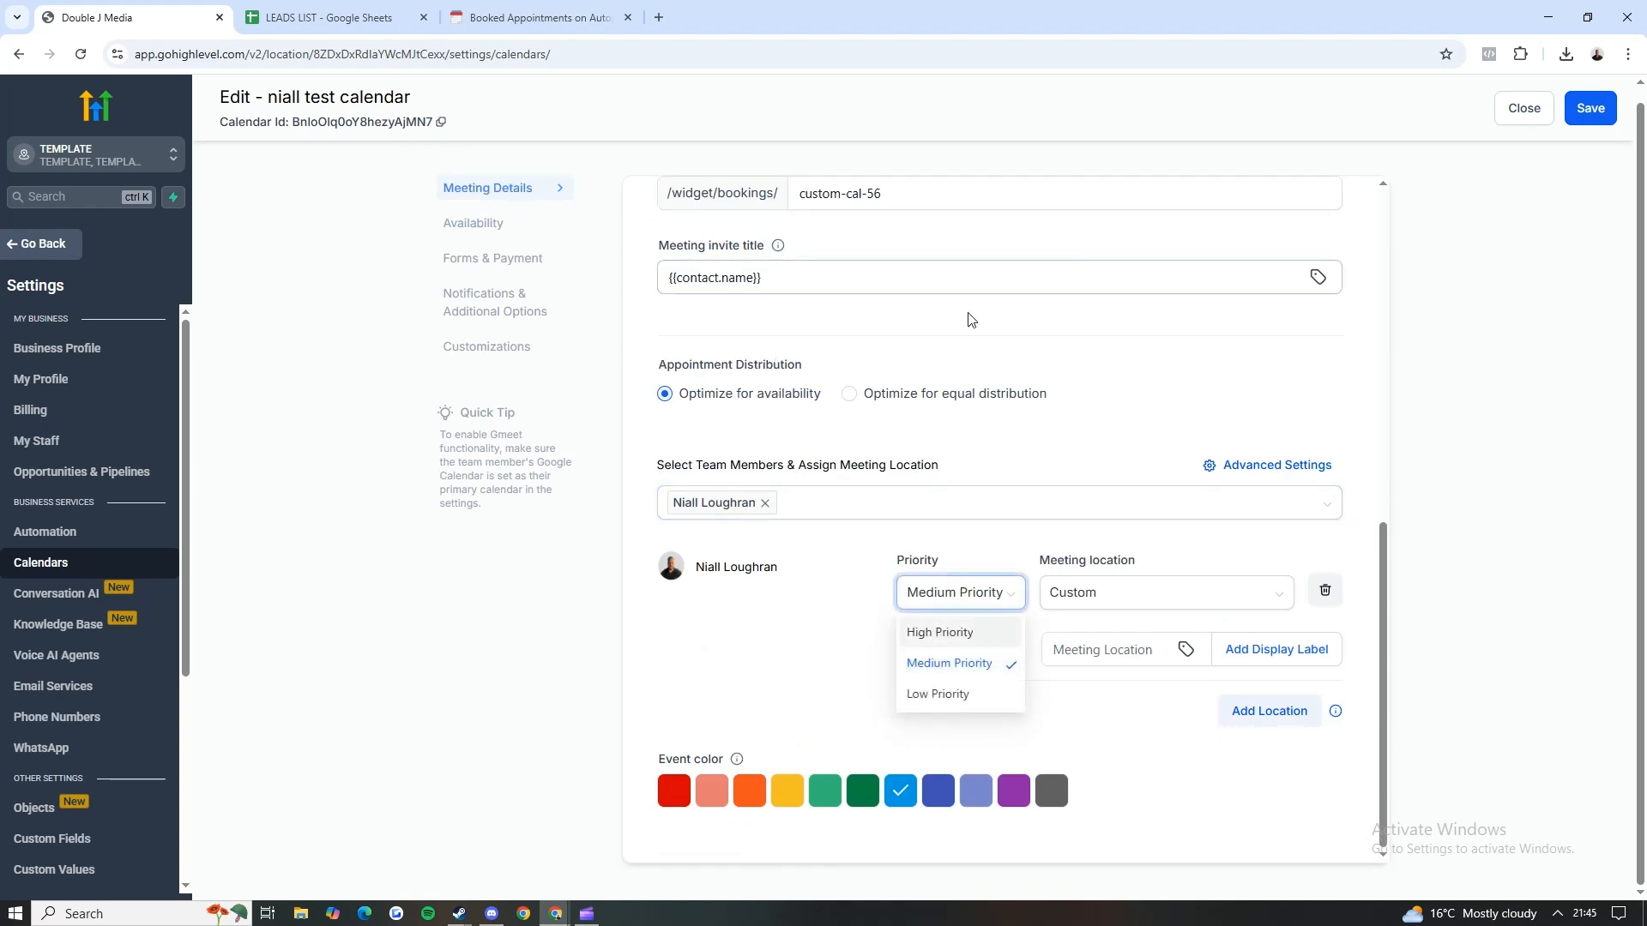
click(955, 635)
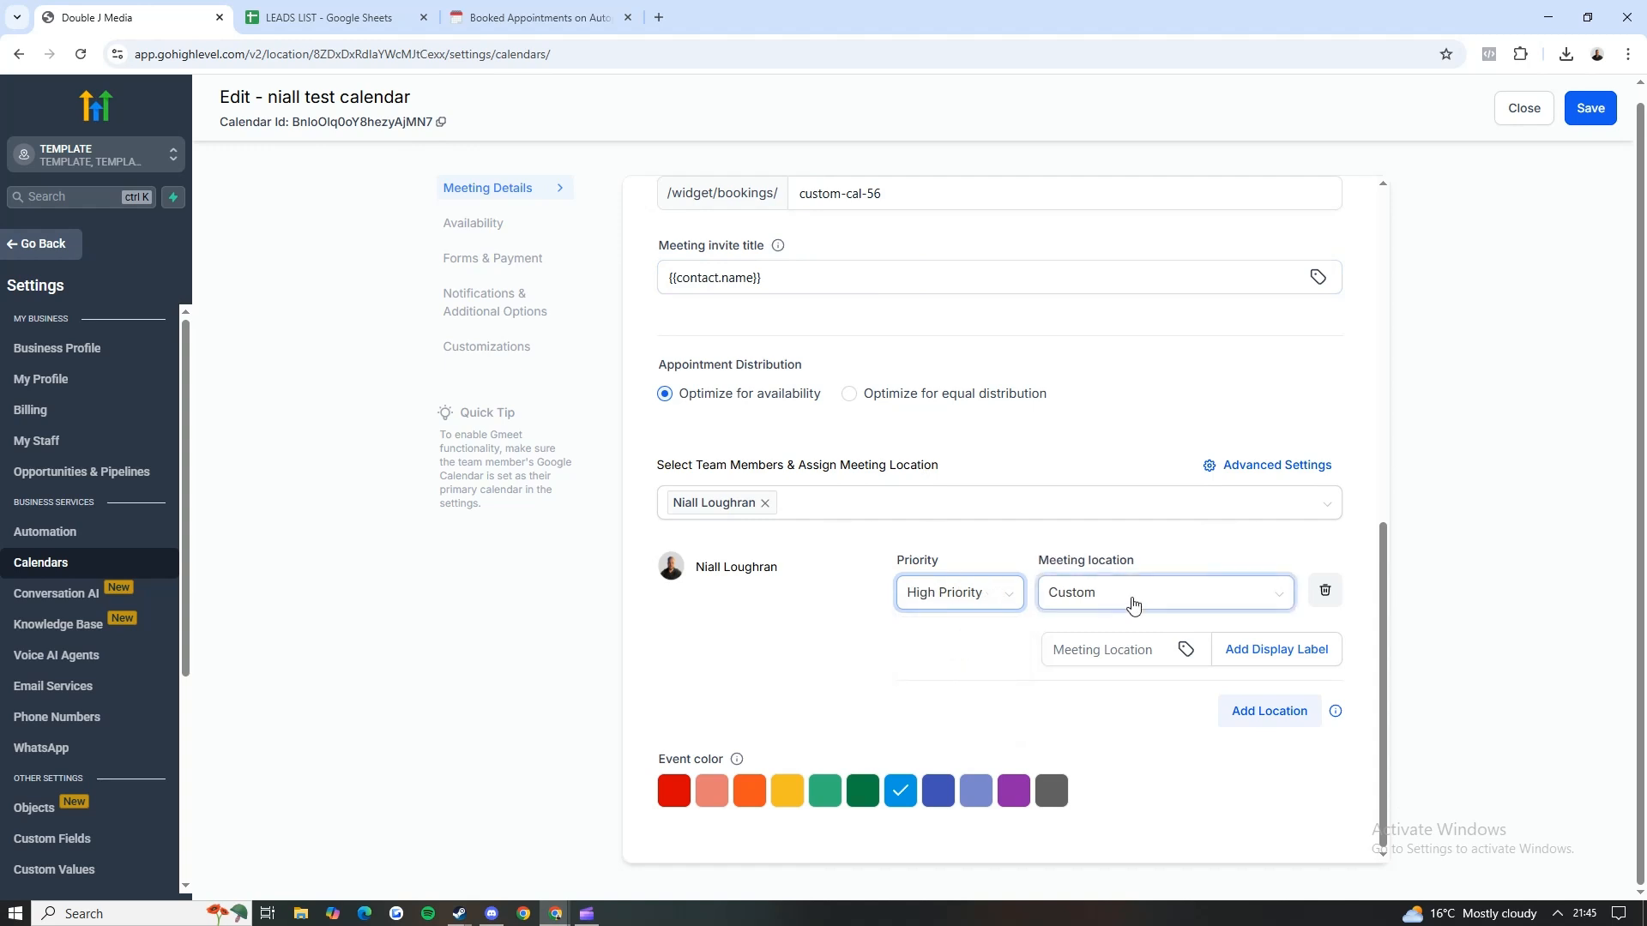
click(1251, 603)
click(1107, 603)
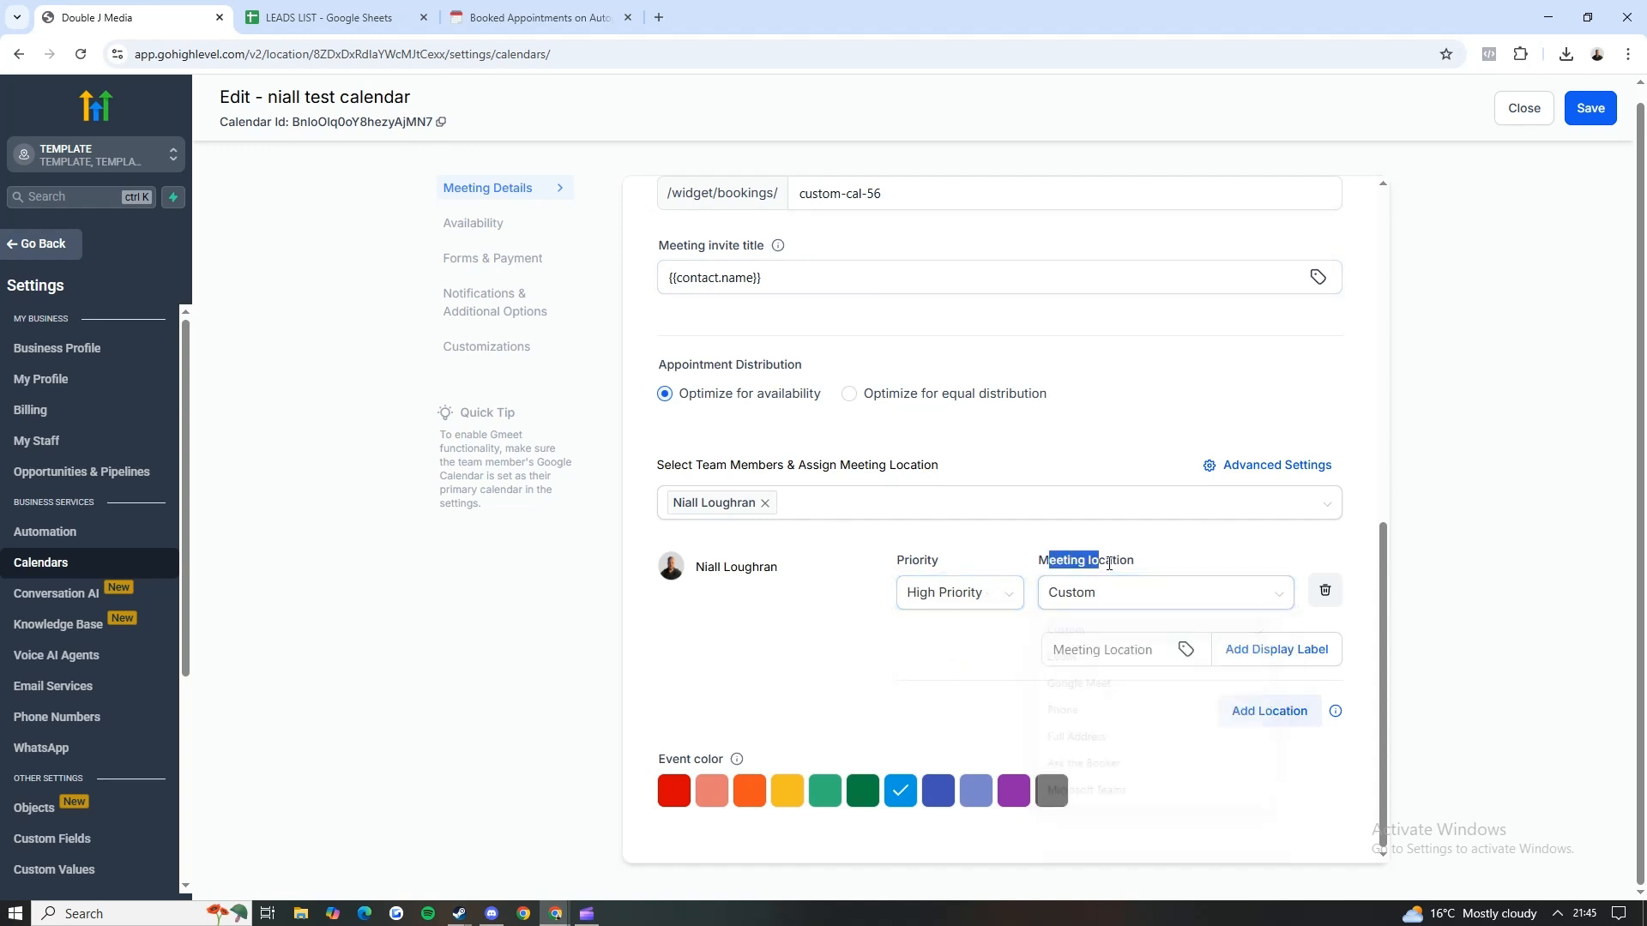
click(1140, 606)
click(1085, 691)
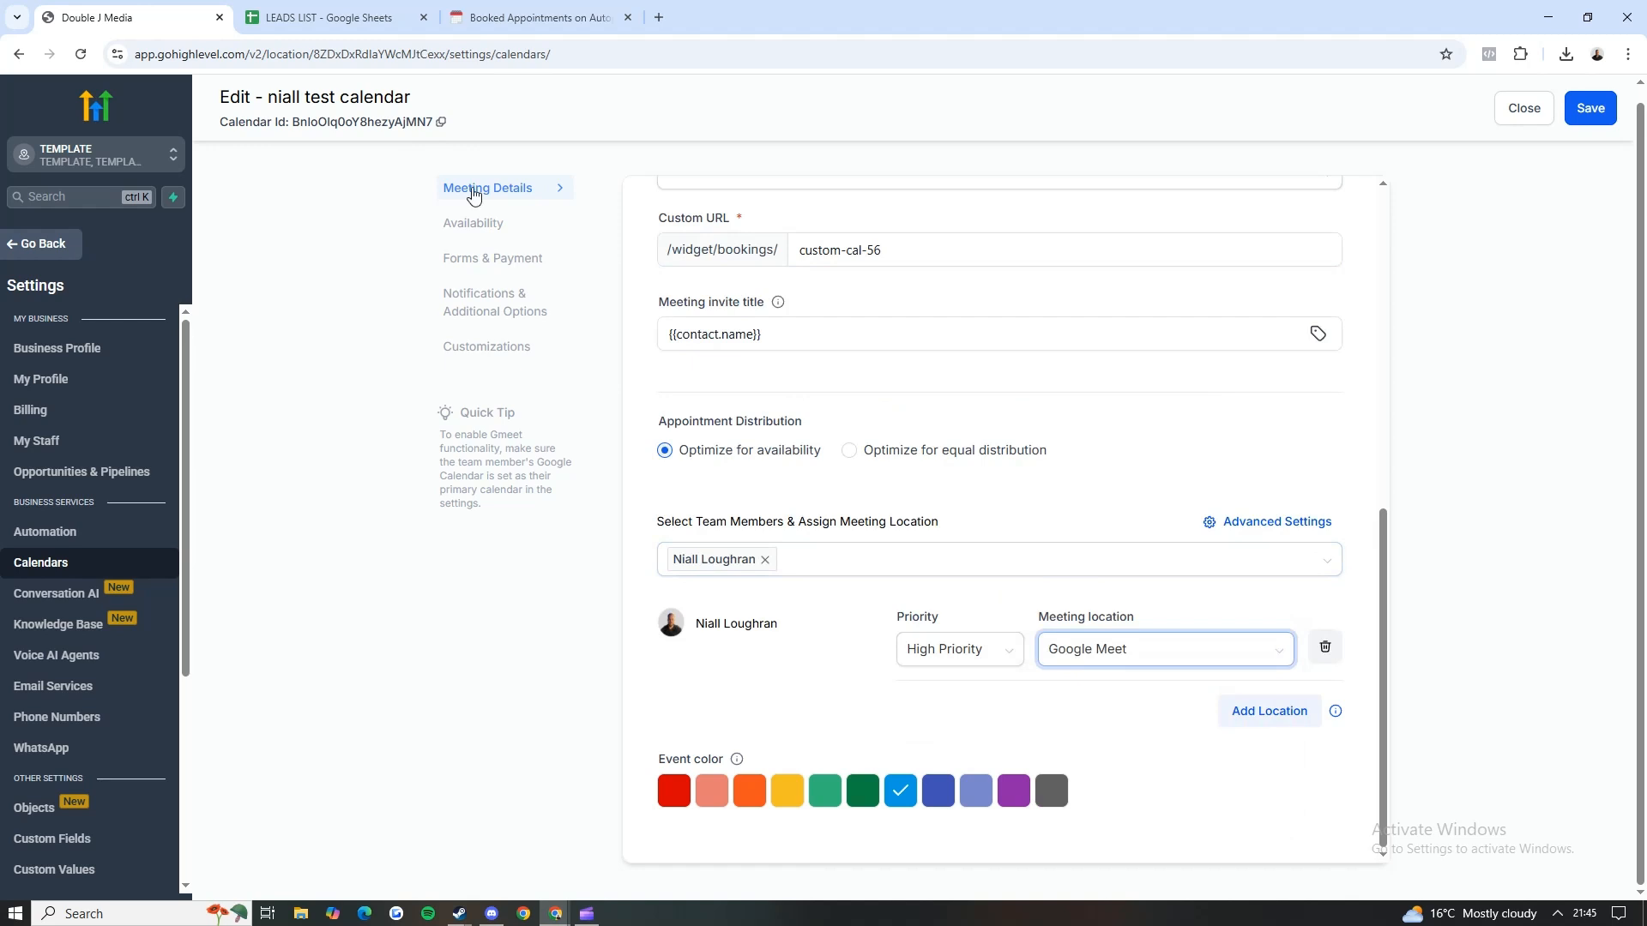
Step: Review the calendar's Meeting Details, Notifications & Additional Options, and Forms & Payment settings
click(471, 187)
scroll(901, 371, down, 5)
scroll(1147, 333, down, 1)
drag(1156, 621, 1034, 611)
click(1034, 613)
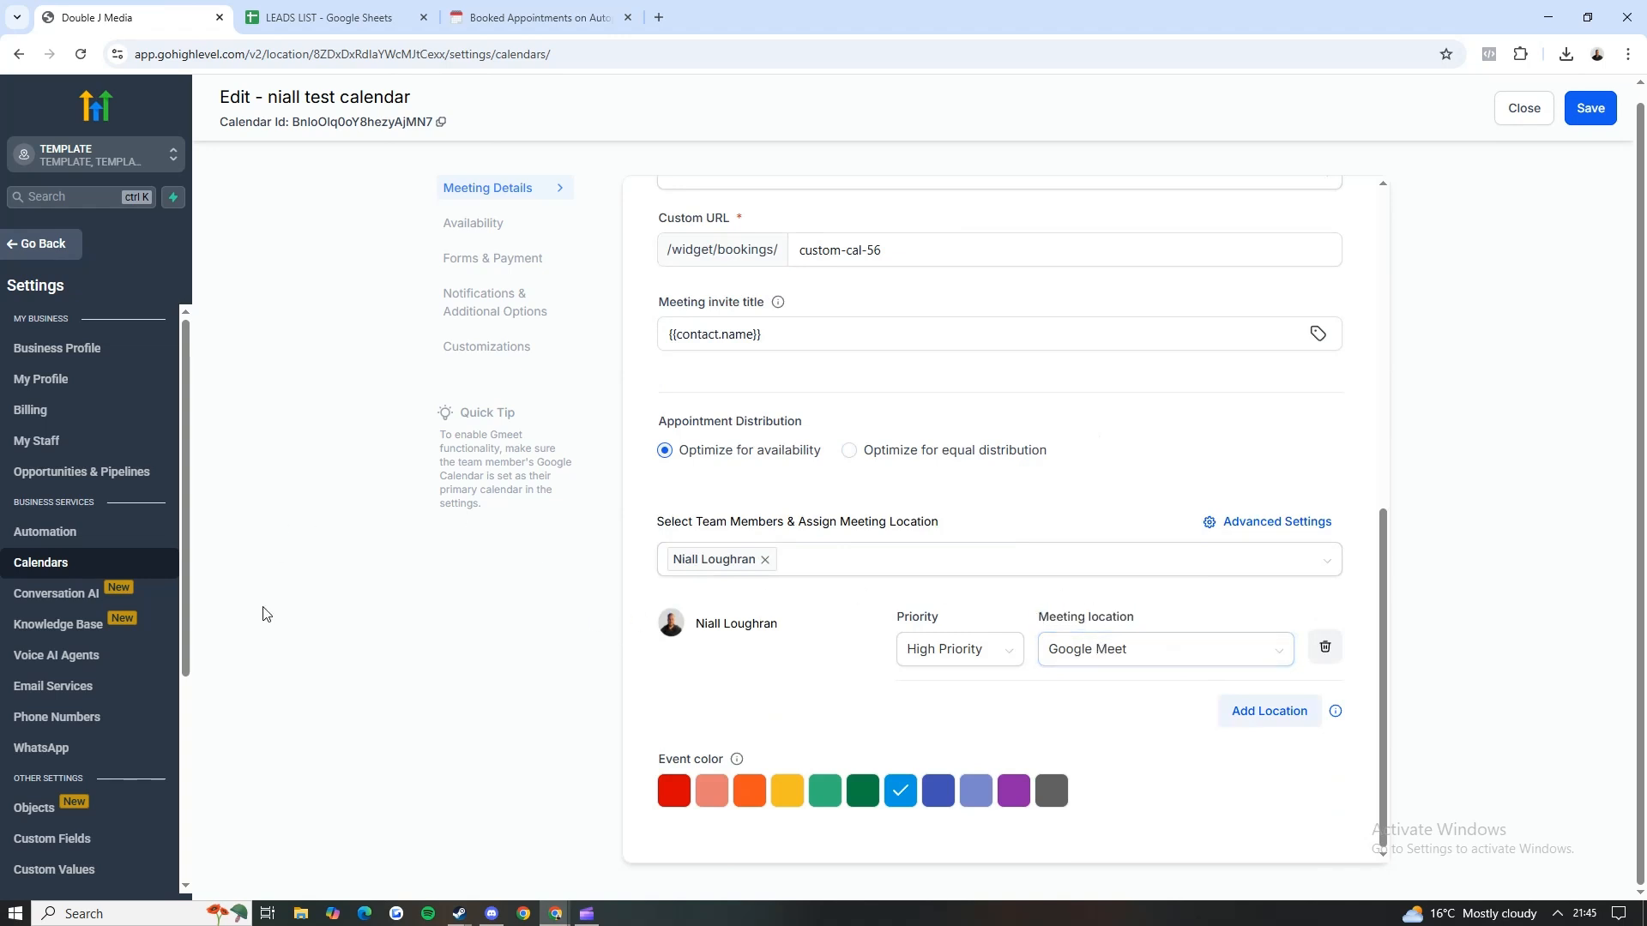
click(481, 290)
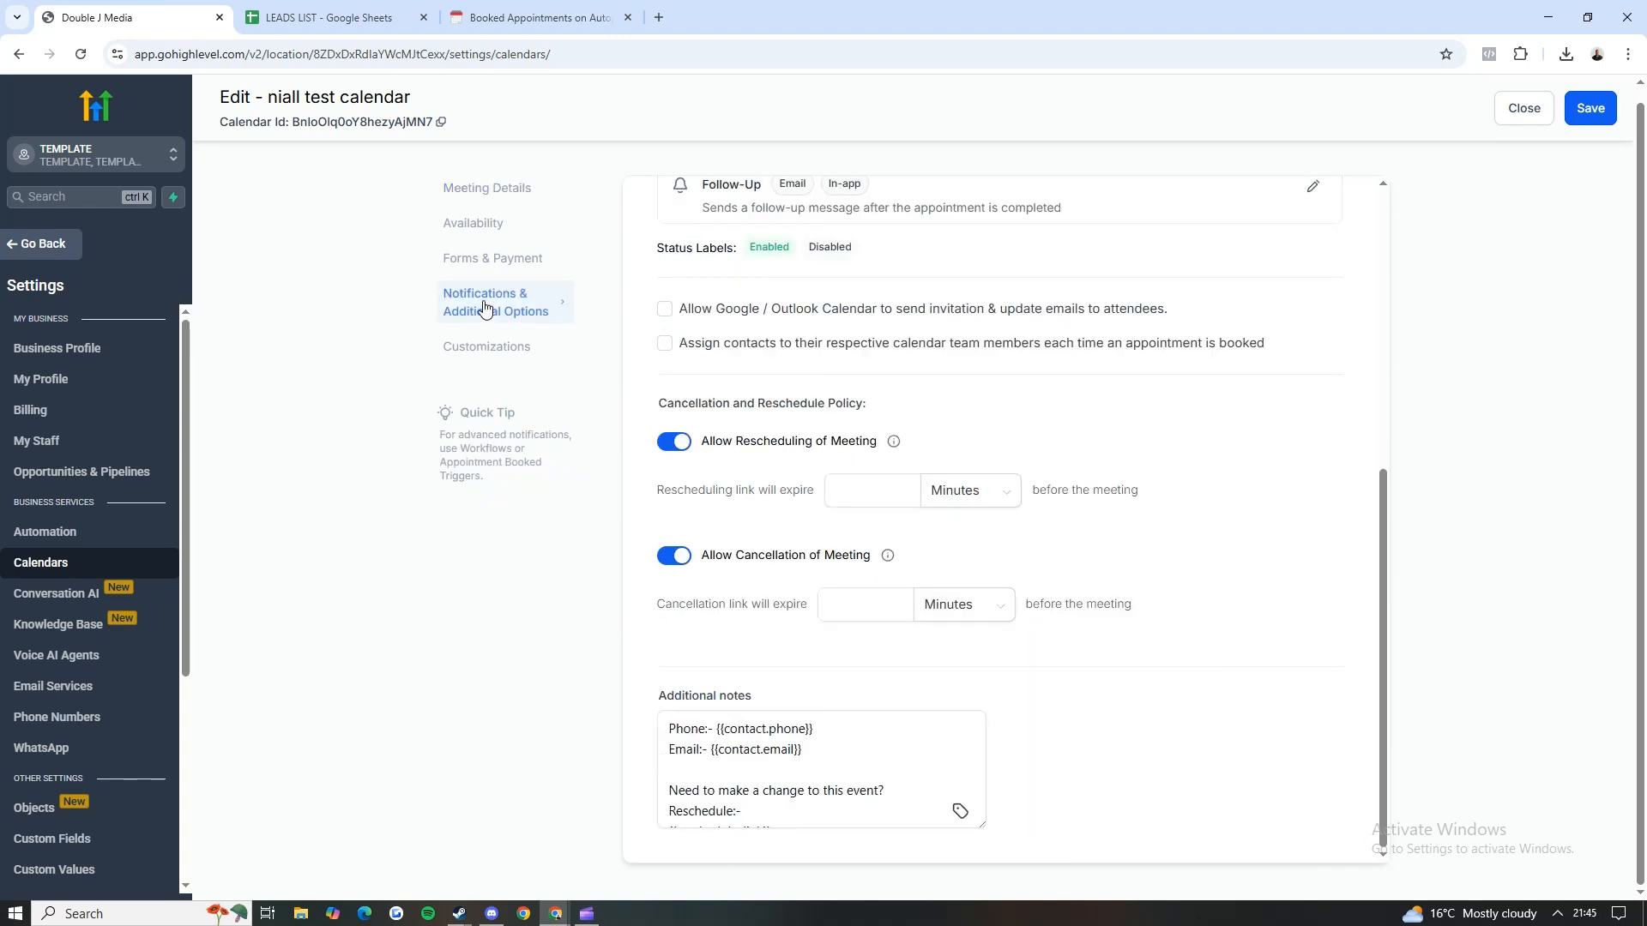
click(480, 262)
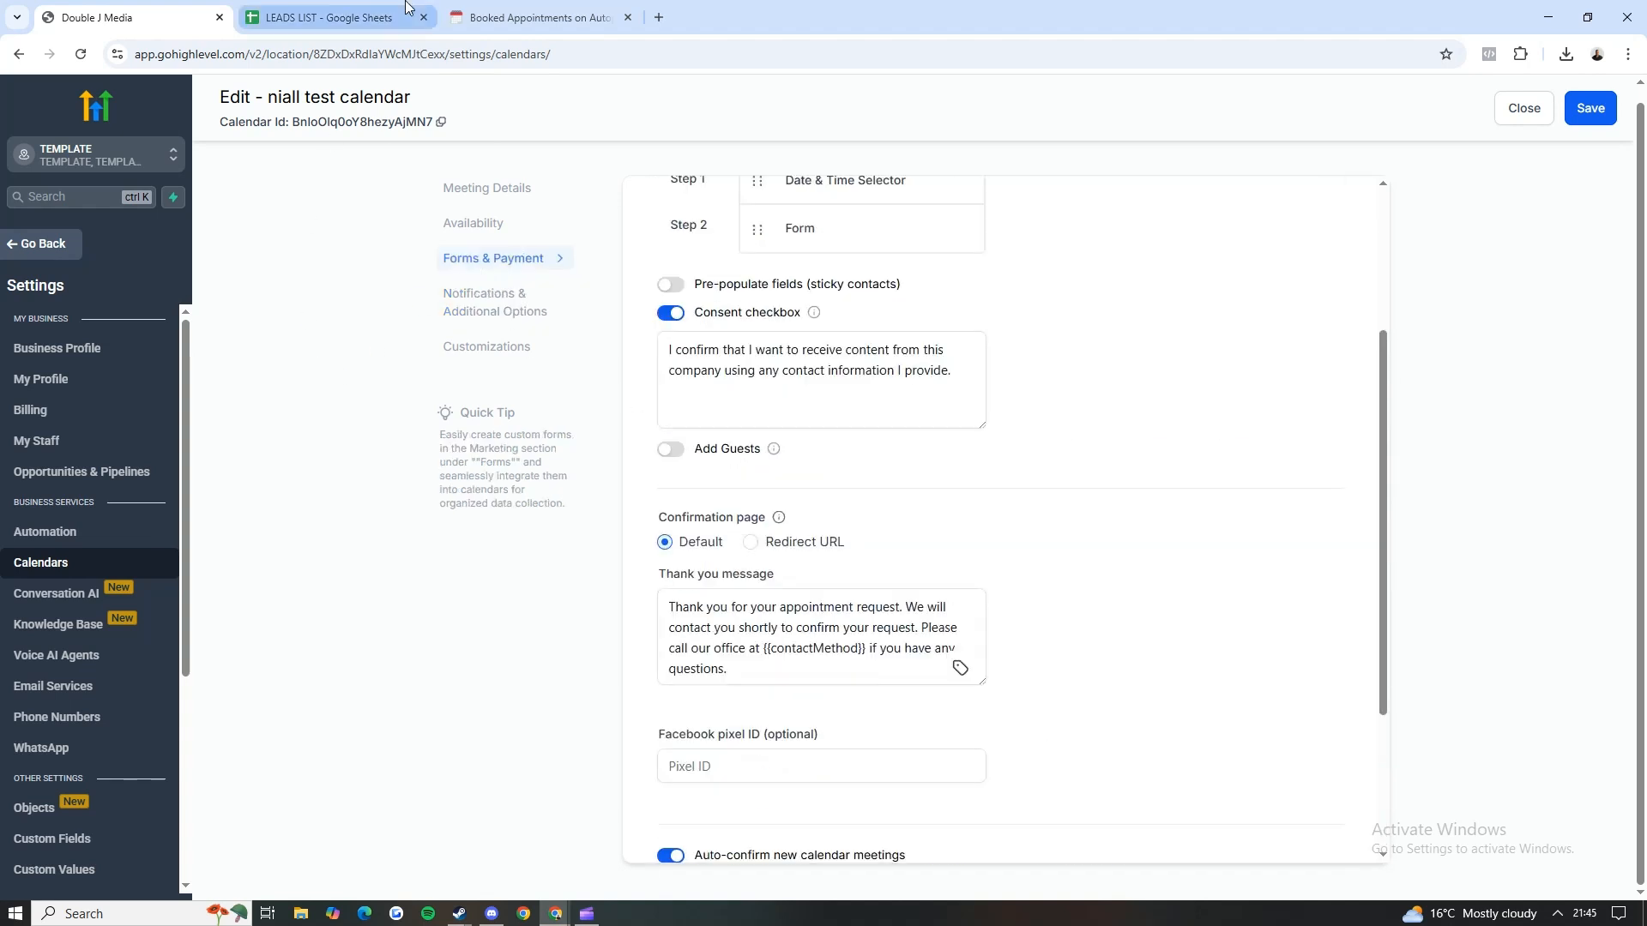
Step: Tick off Create Calendar in the Notion setup checklist, highlight Sync to Gmail and return to GoHighLevel
click(536, 17)
click(525, 511)
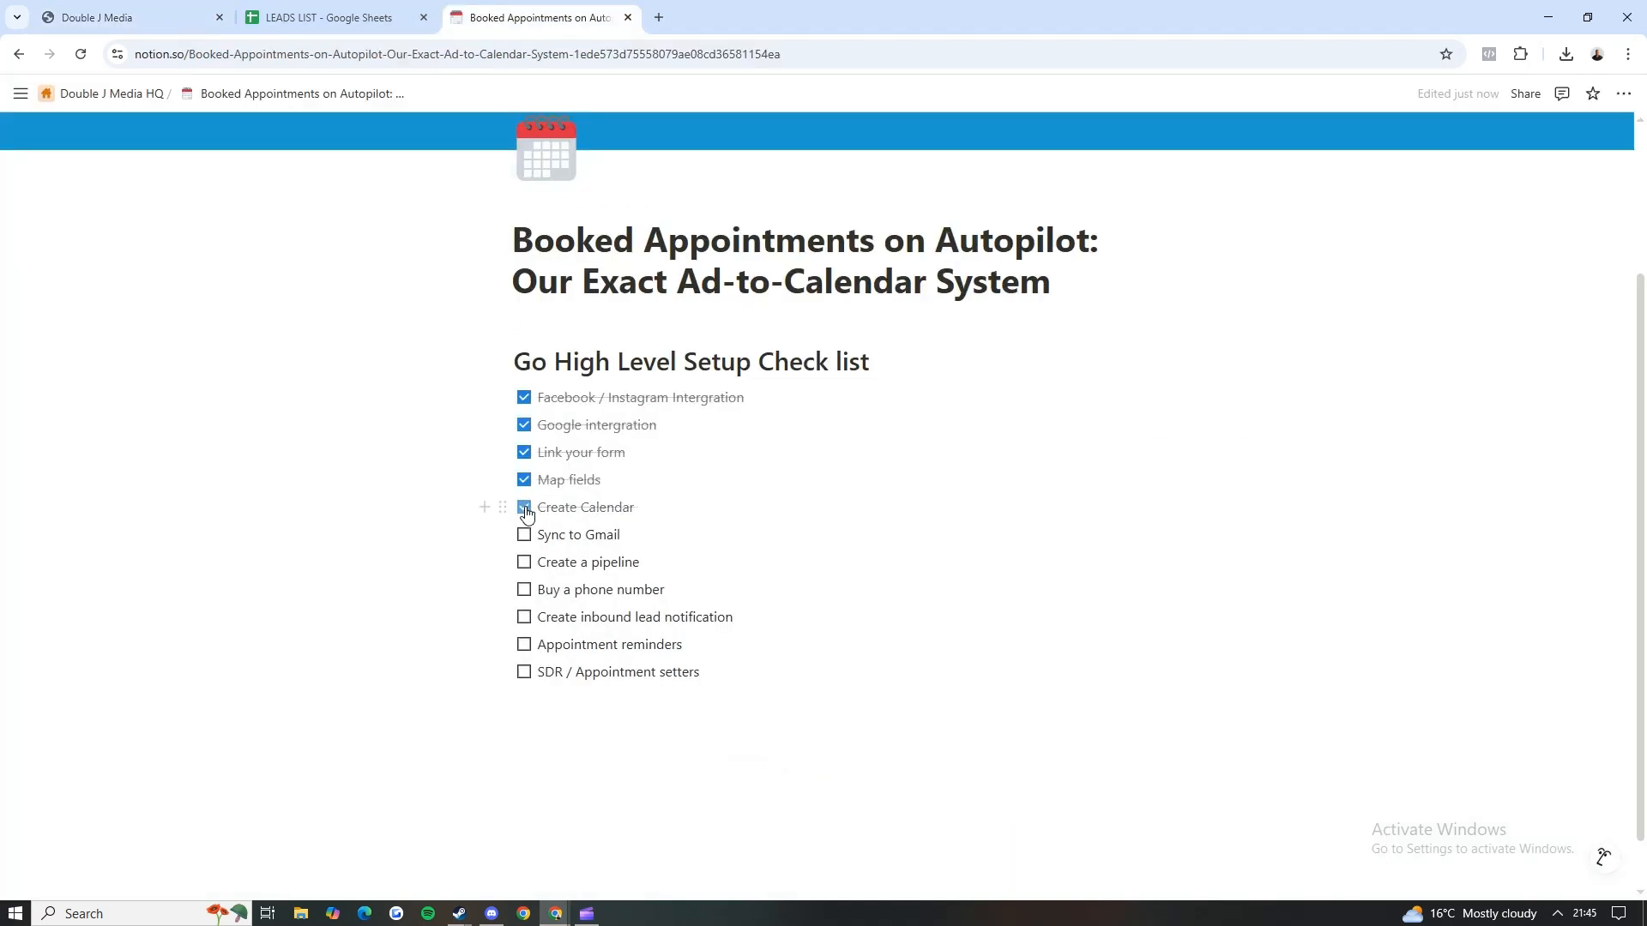
drag(620, 535, 538, 536)
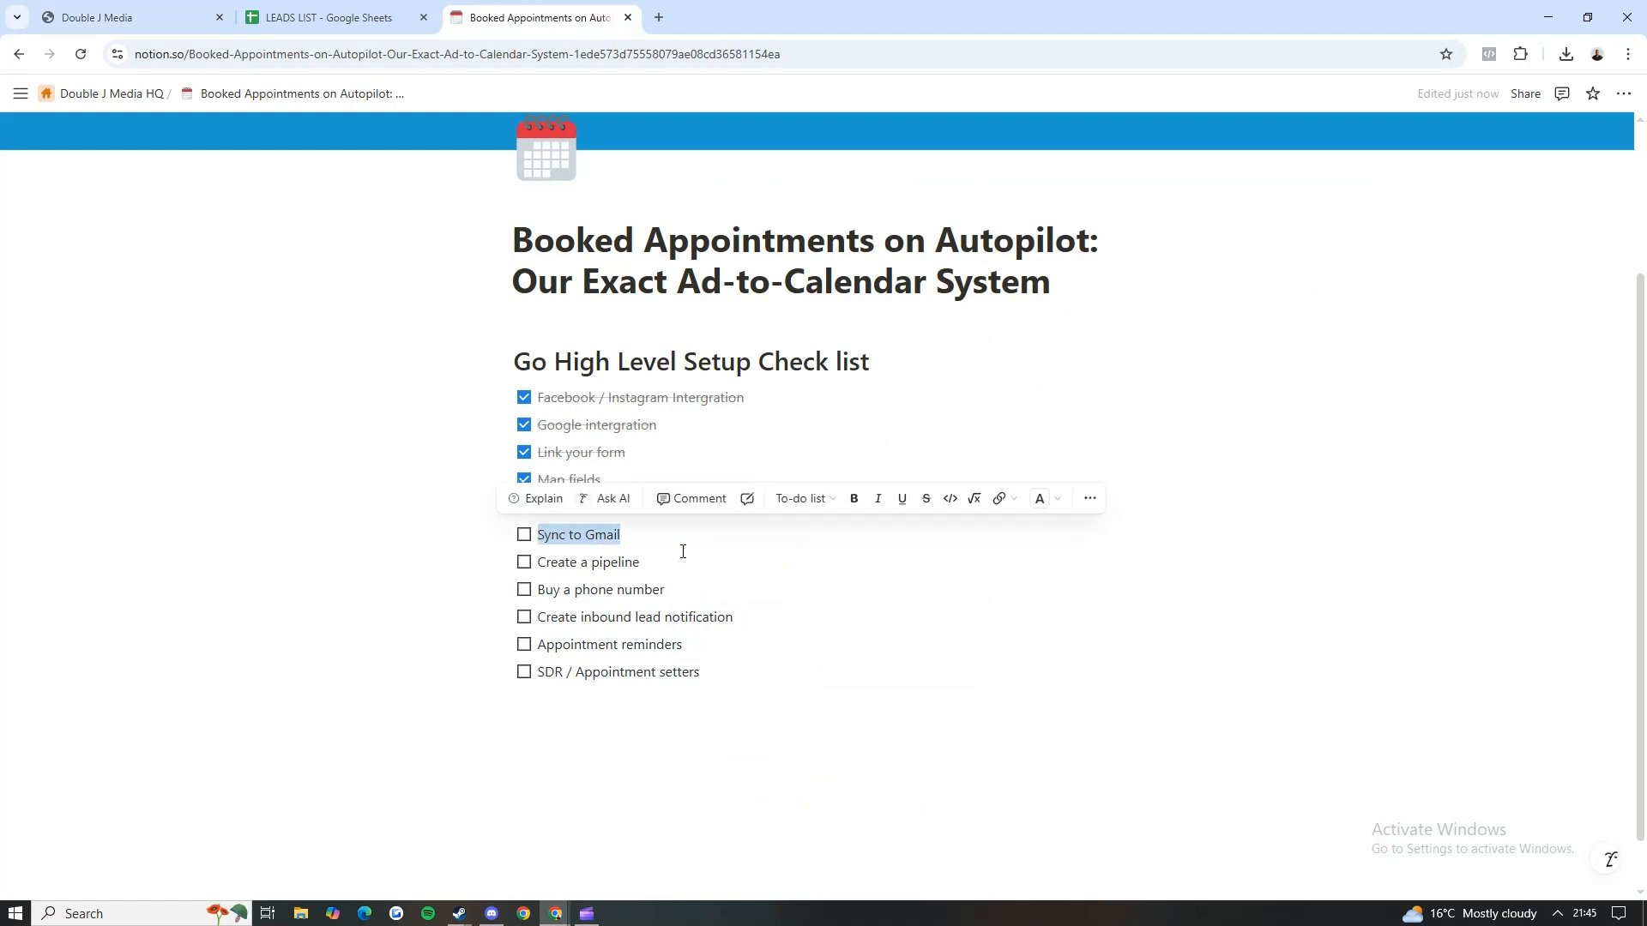
click(146, 8)
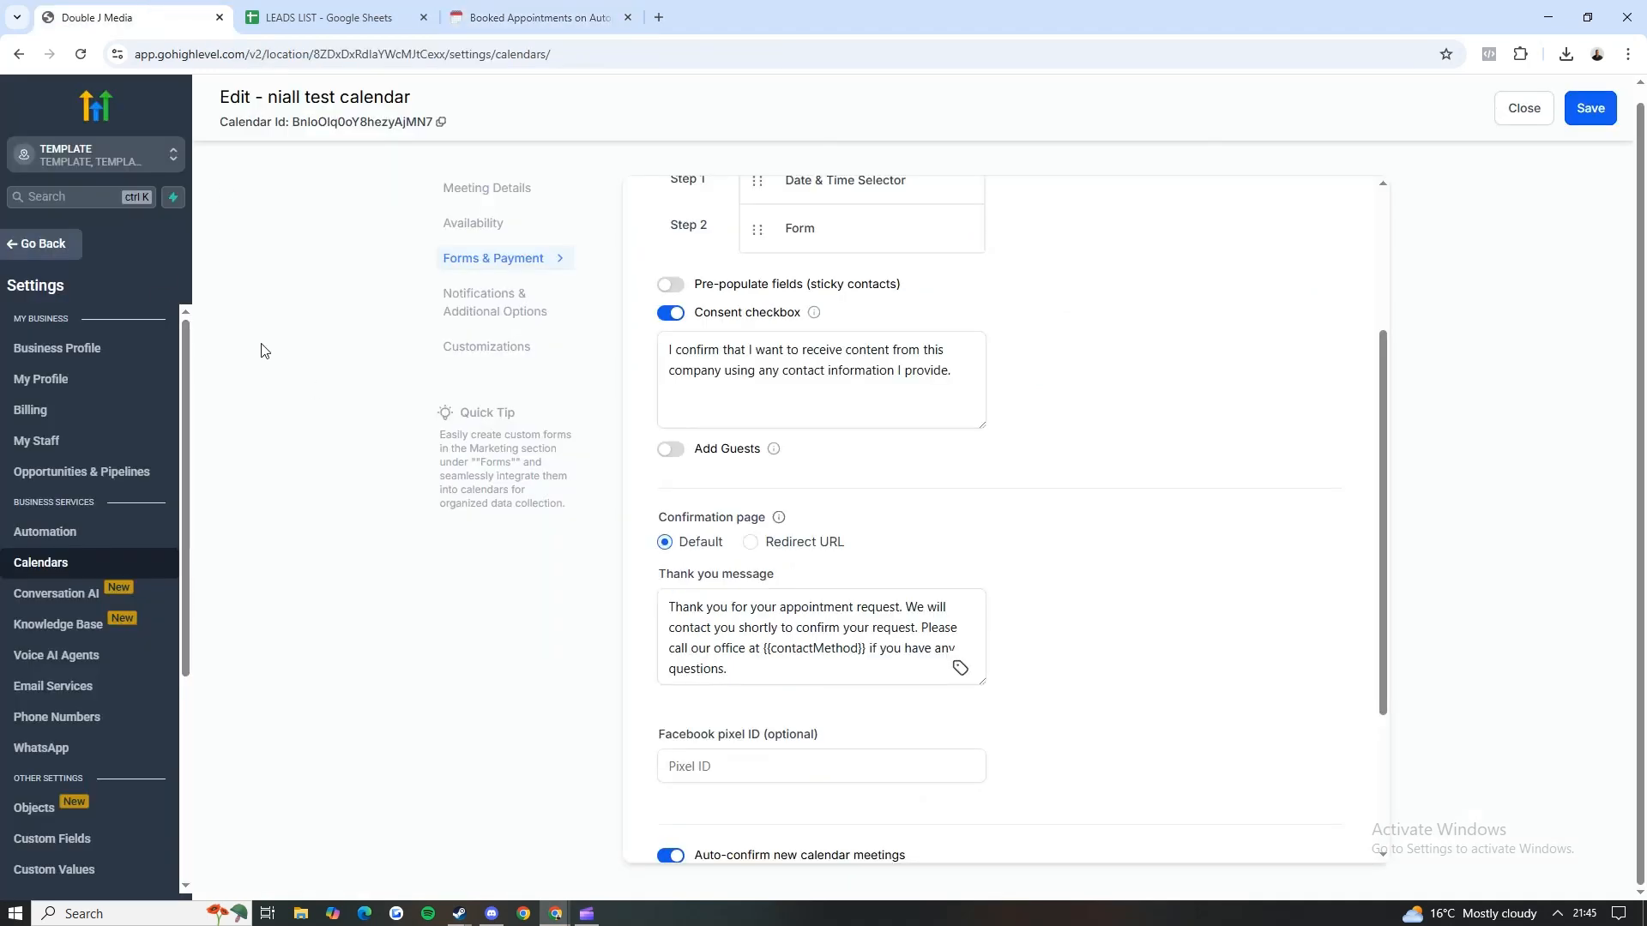
Step: Open the My Profile settings and examine the two-way email sync and connected calendars sections
click(47, 380)
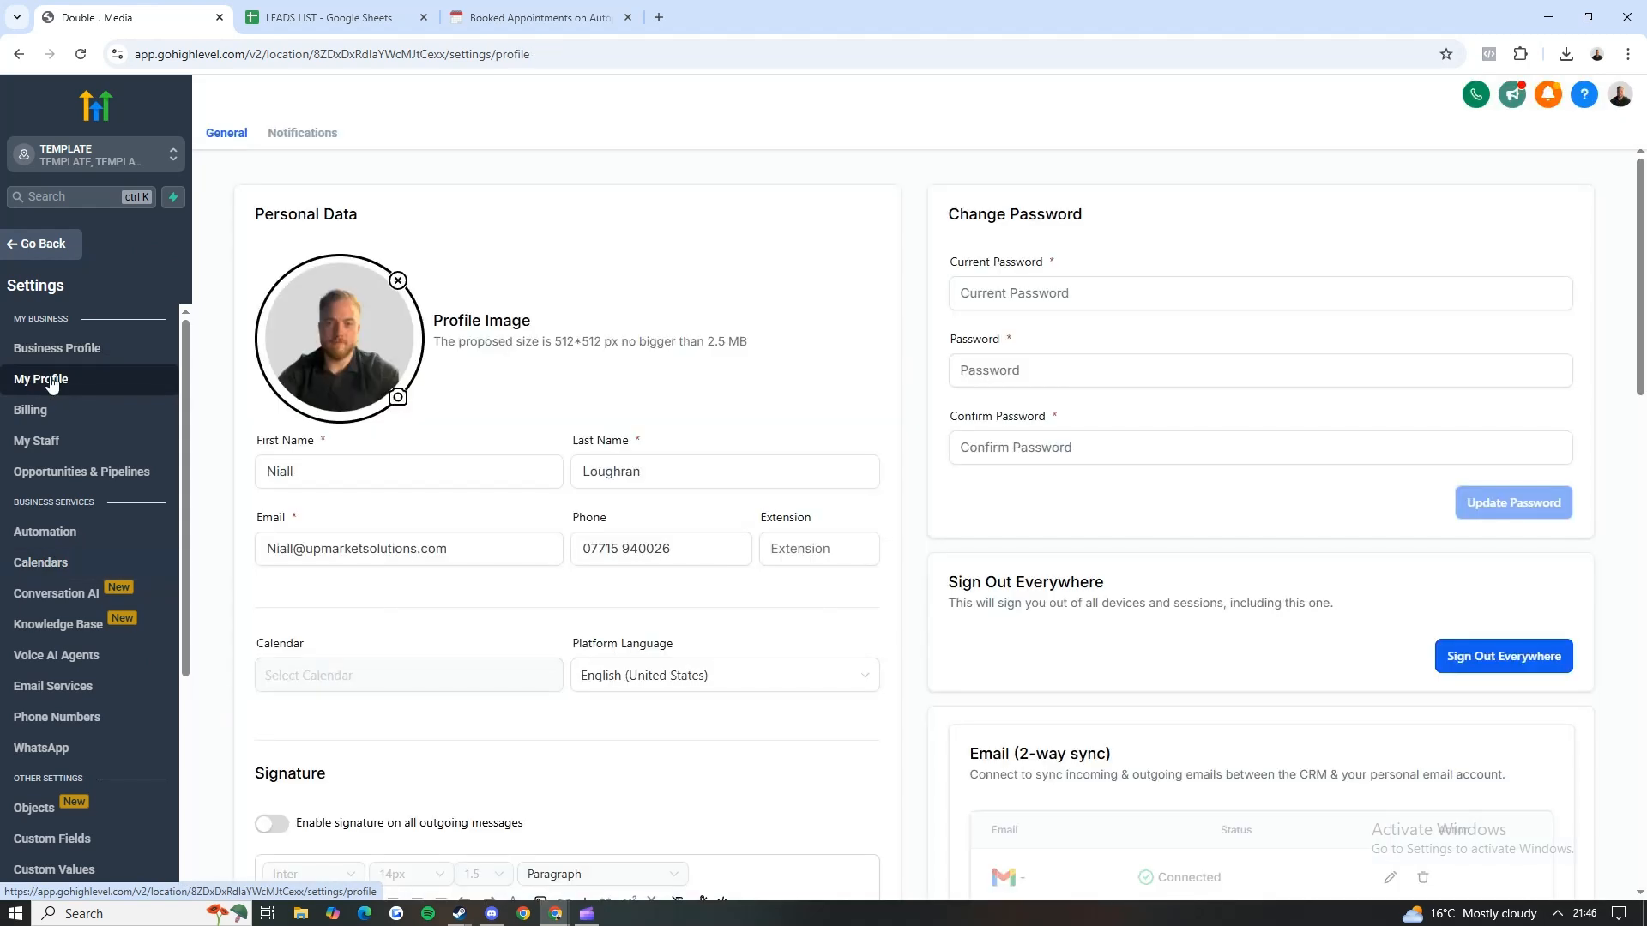
scroll(966, 478, down, 5)
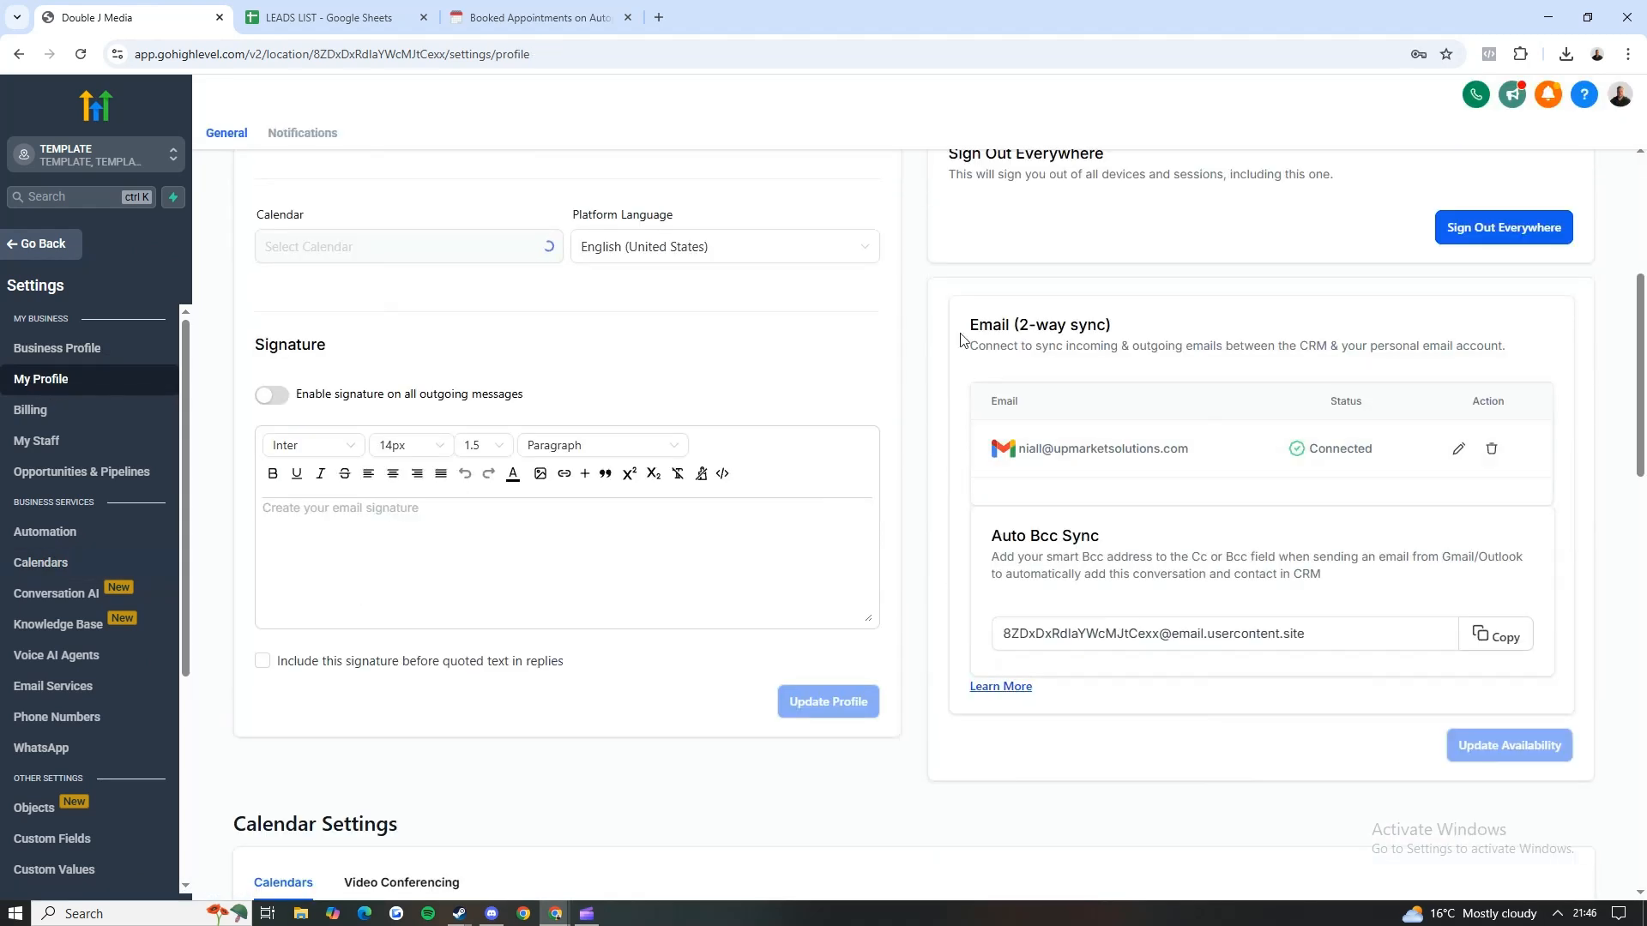
drag(959, 324, 1140, 338)
click(1083, 327)
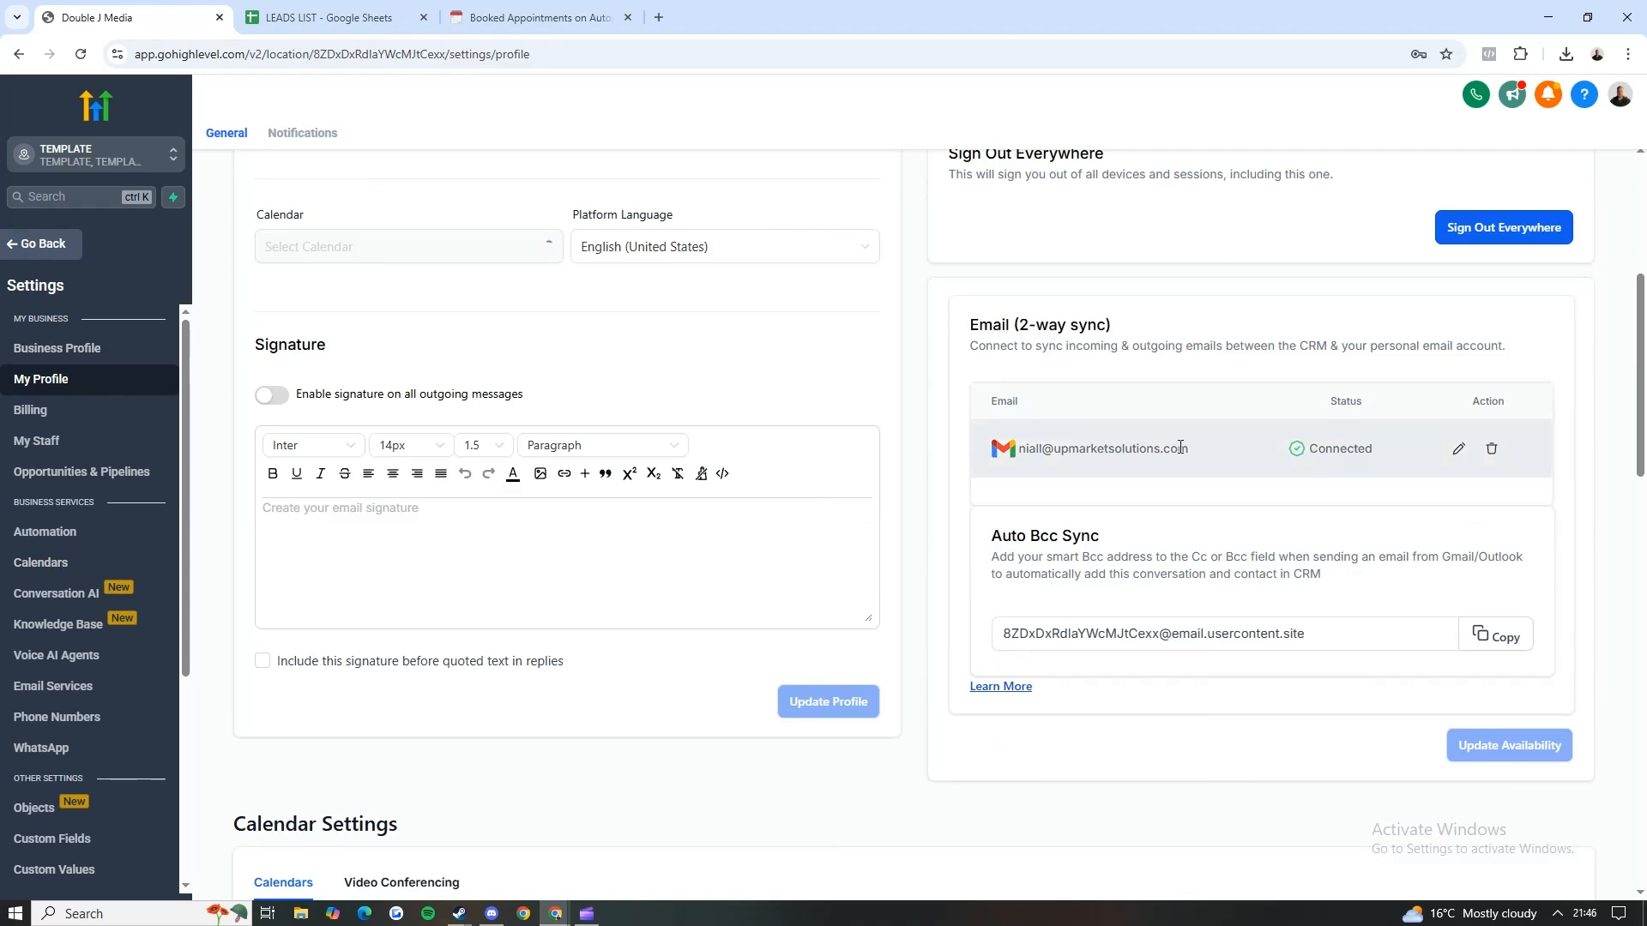
scroll(1083, 327, down, 3)
scroll(1109, 361, down, 10)
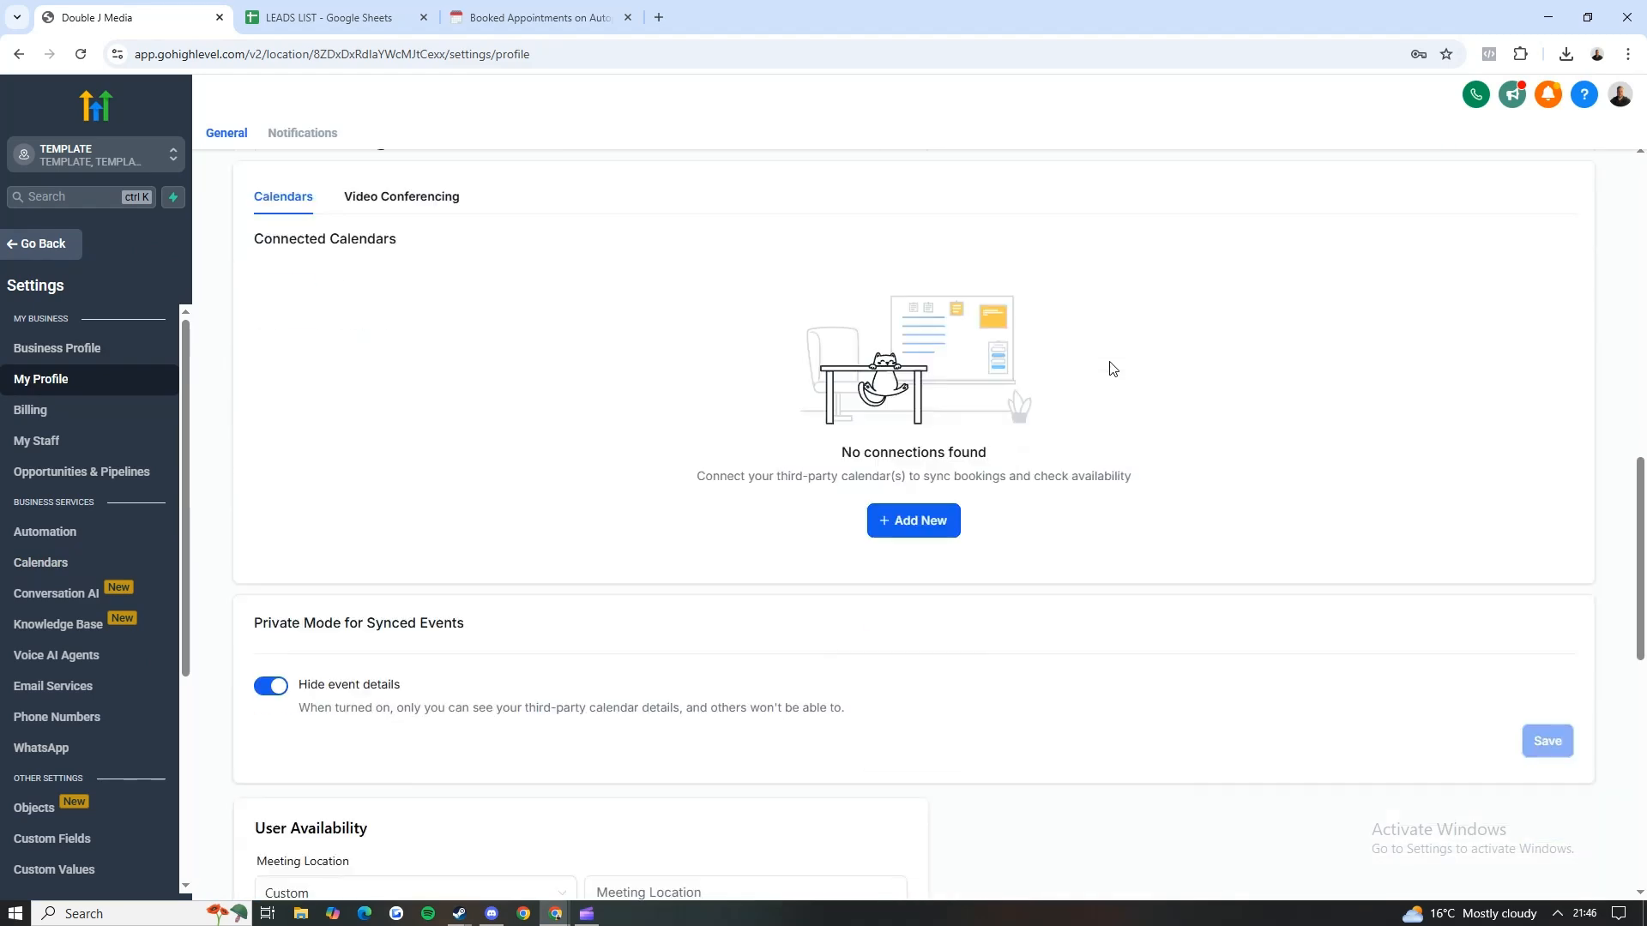
scroll(575, 267, up, 9)
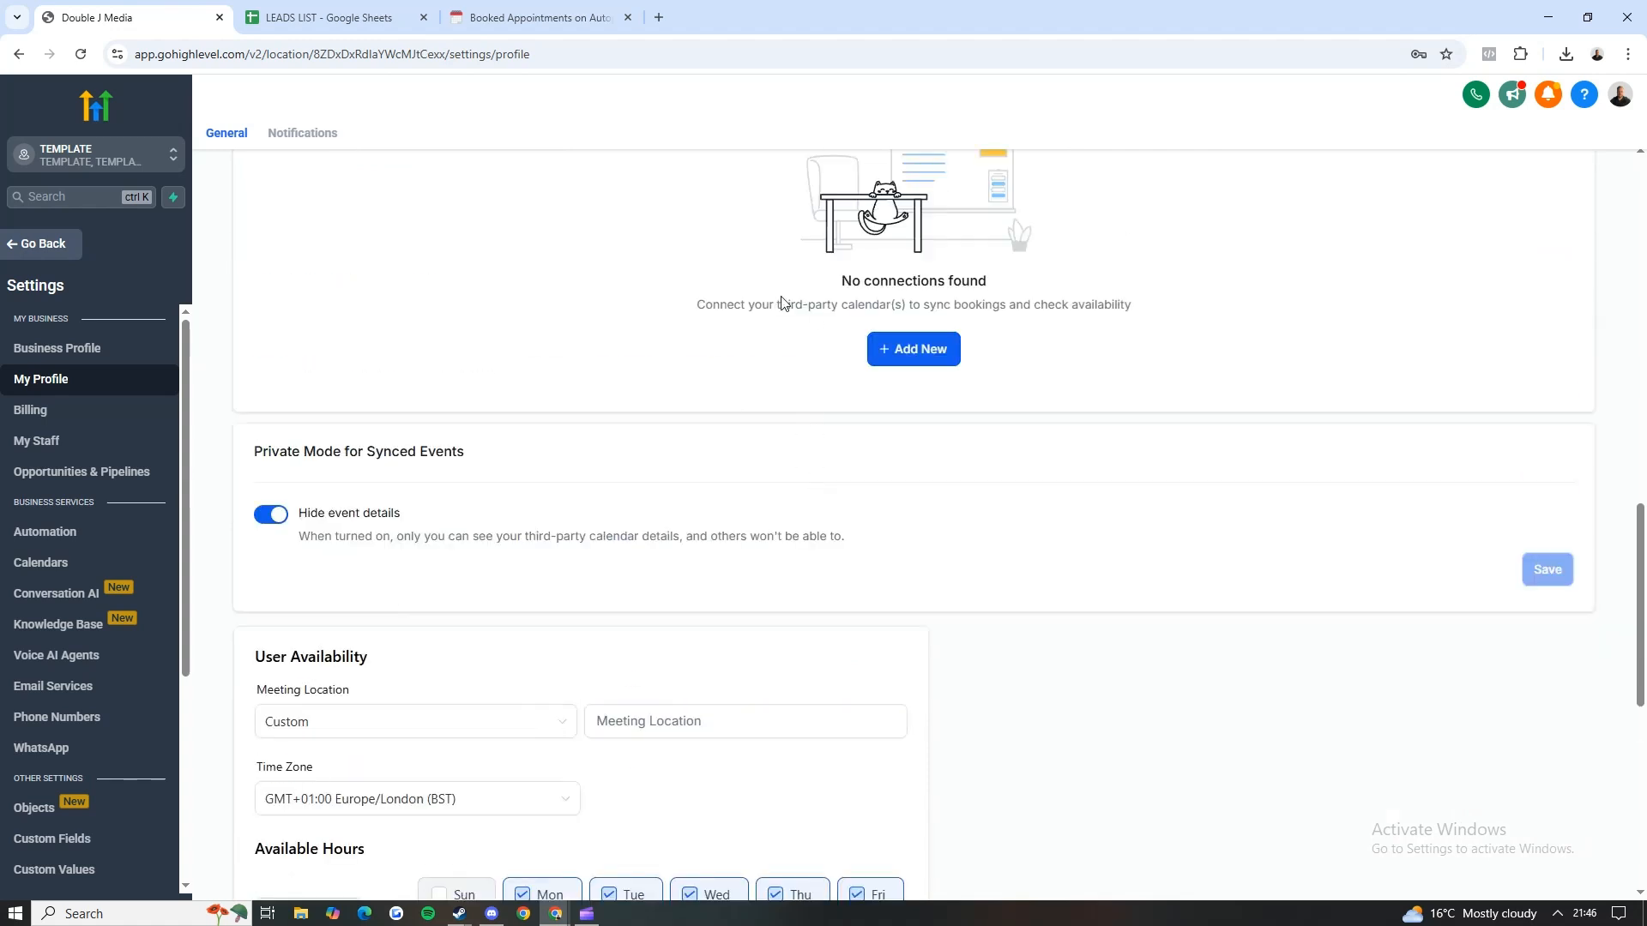
Step: Try to connect Google Calendar as a new connected calendar in the profile's calendar settings
click(877, 605)
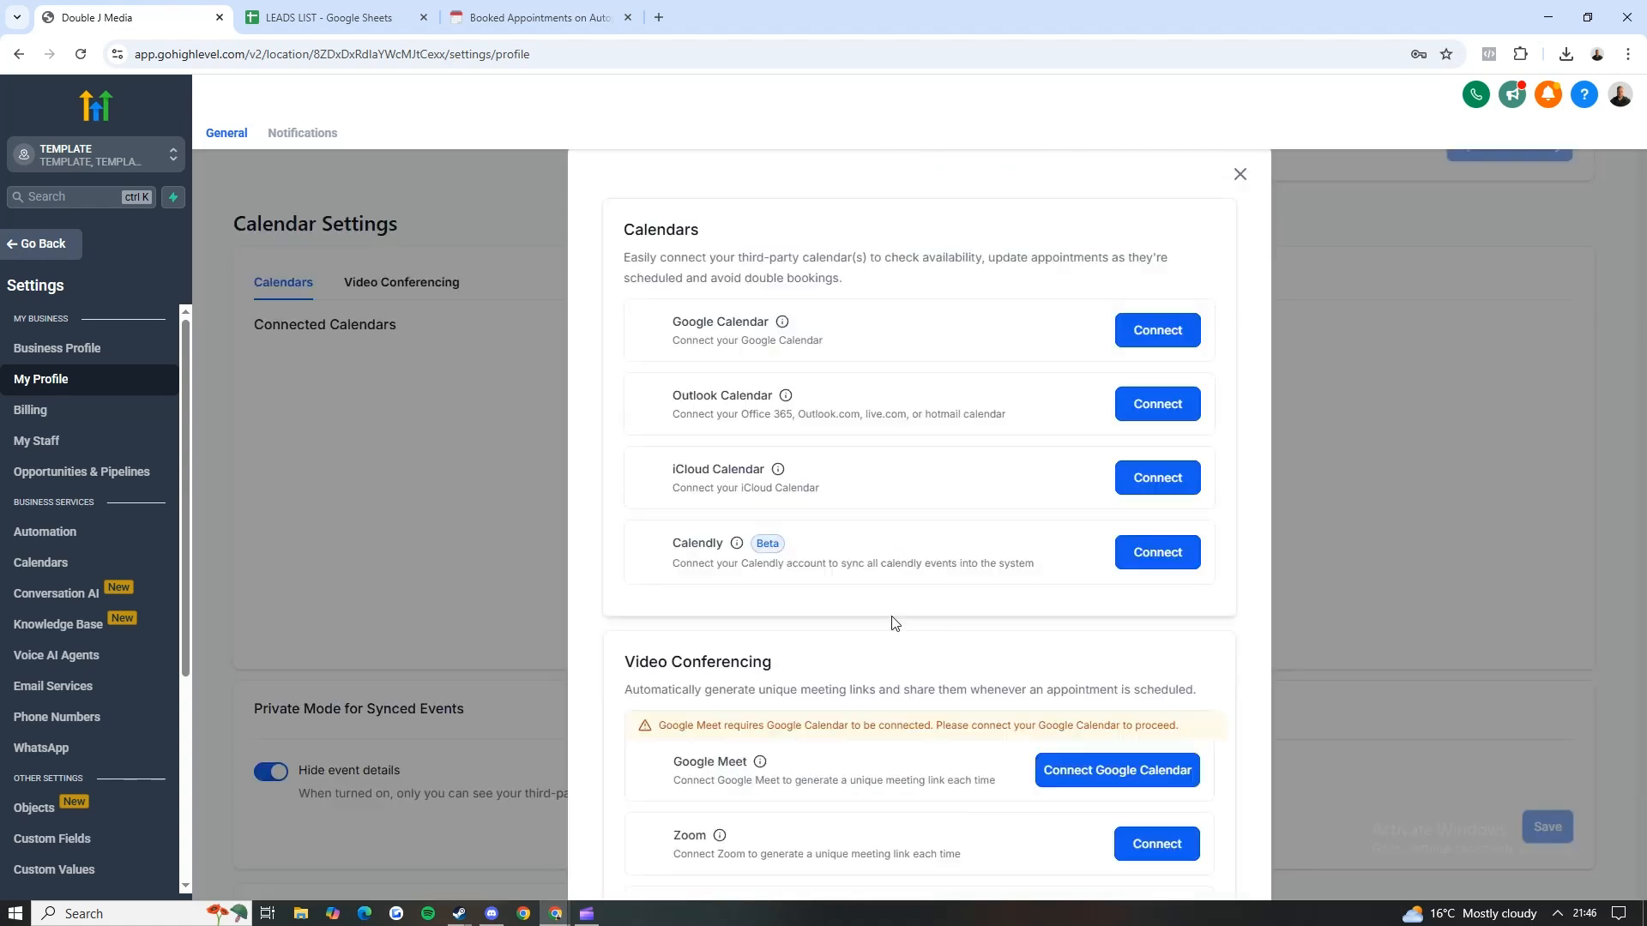
click(1141, 327)
click(977, 13)
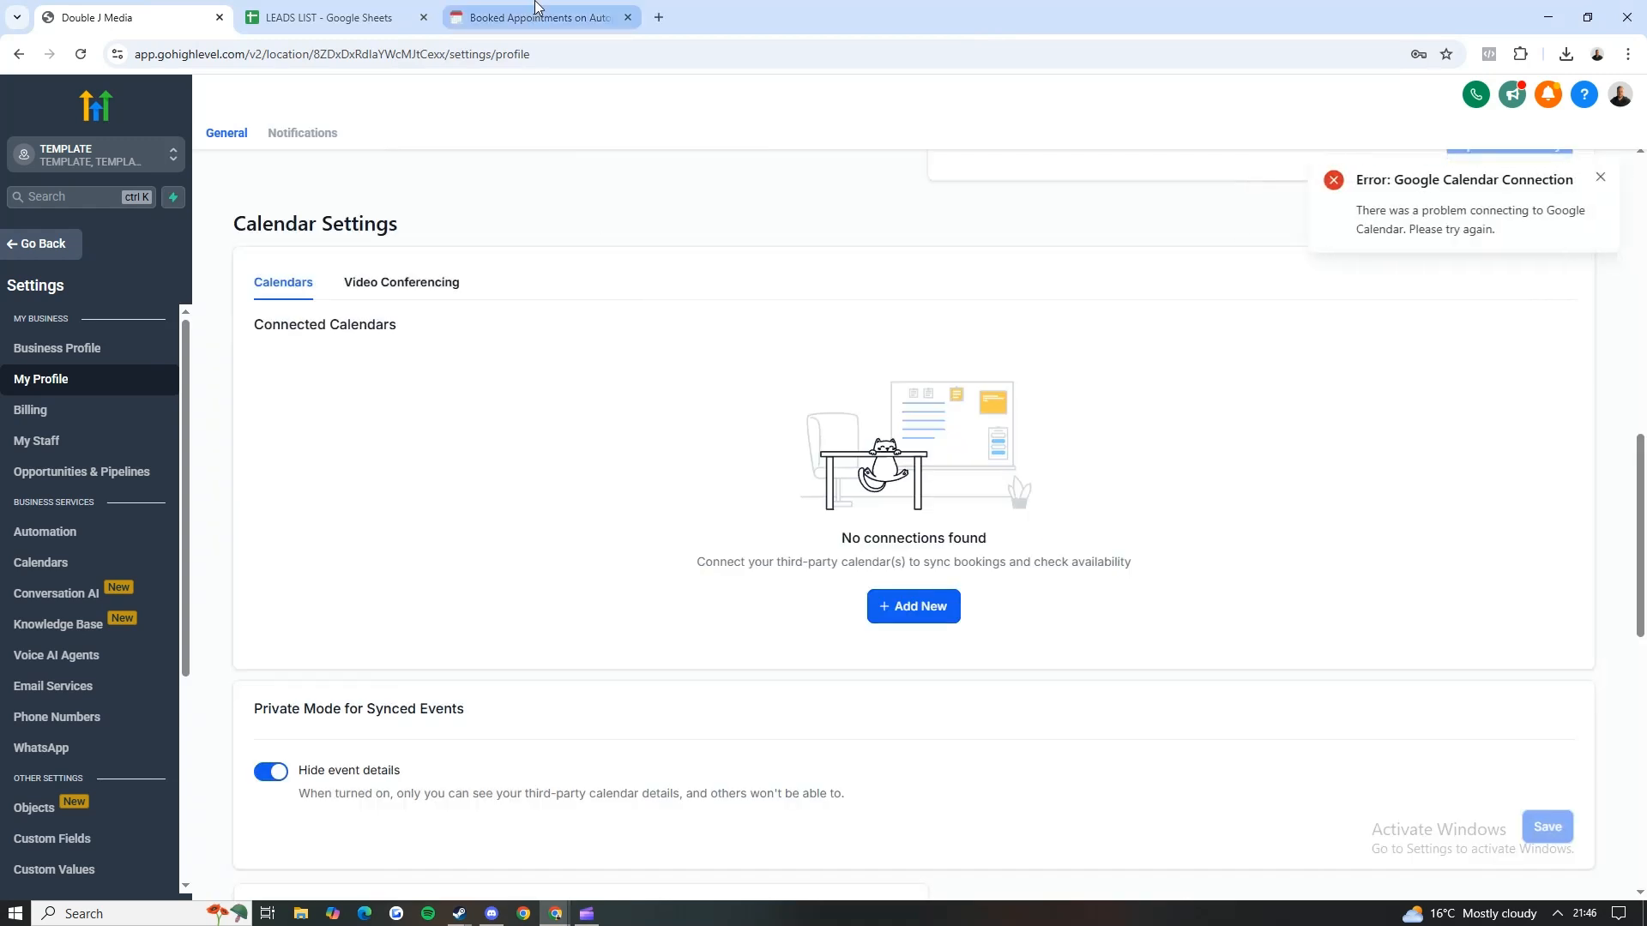
Step: Tick off Sync to Gmail in the Notion setup checklist, highlight Create a pipeline and return to GoHighLevel
click(535, 9)
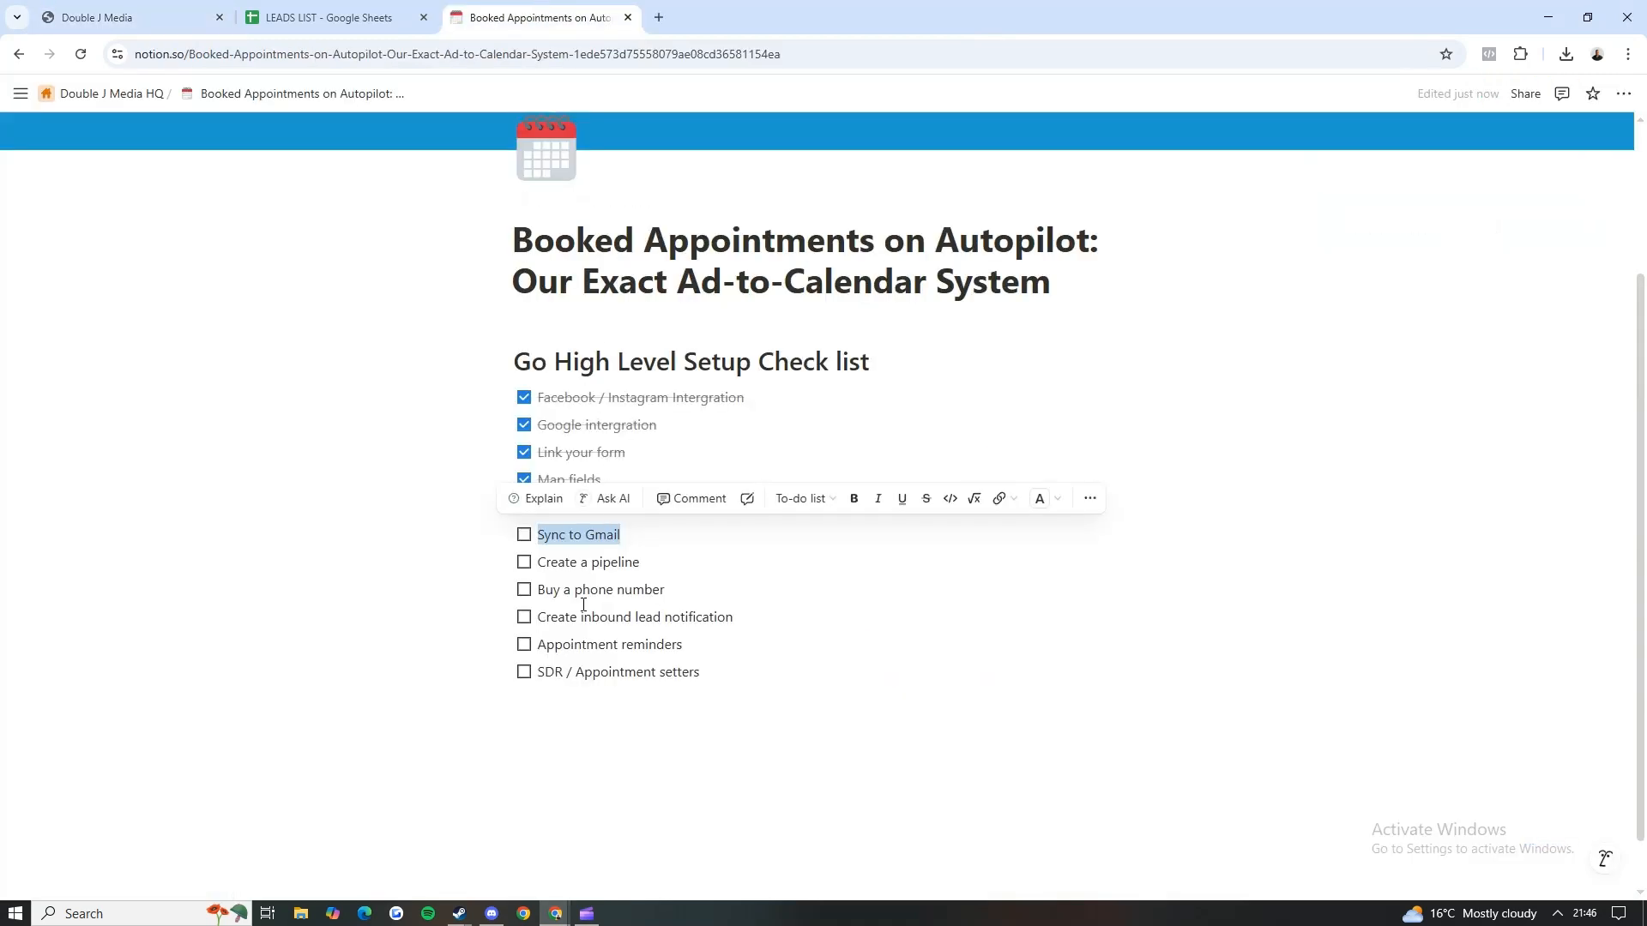
click(525, 536)
drag(637, 566, 539, 564)
click(344, 553)
click(212, 15)
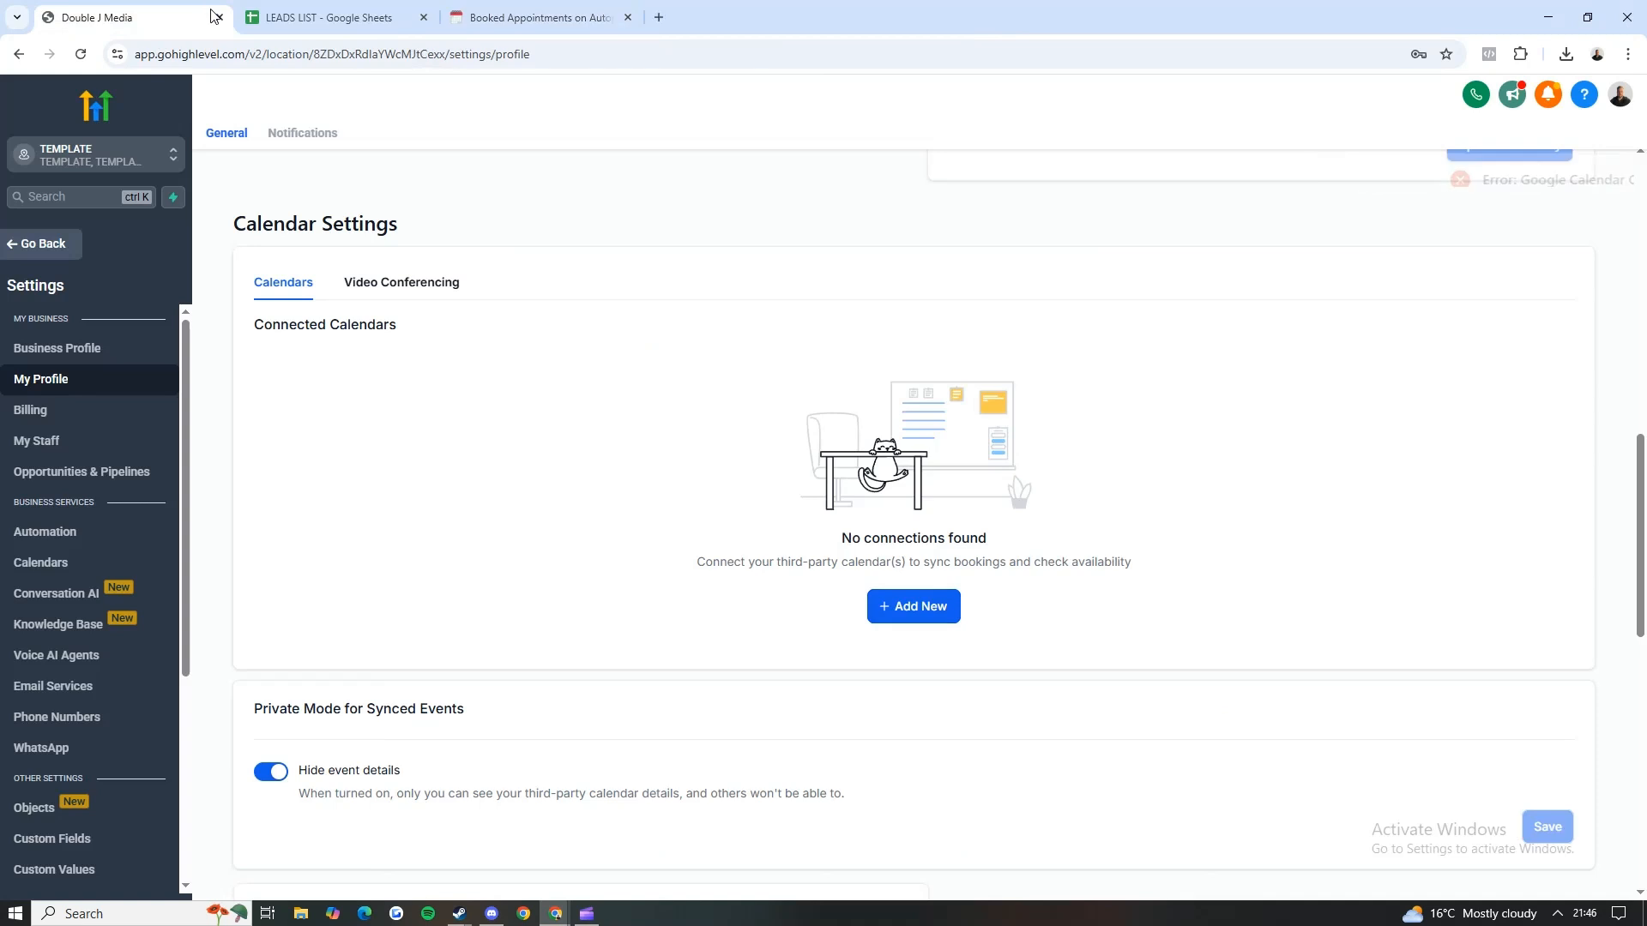
Step: Leave the settings and start a new opportunities pipeline named Youtube Pipeline
click(53, 245)
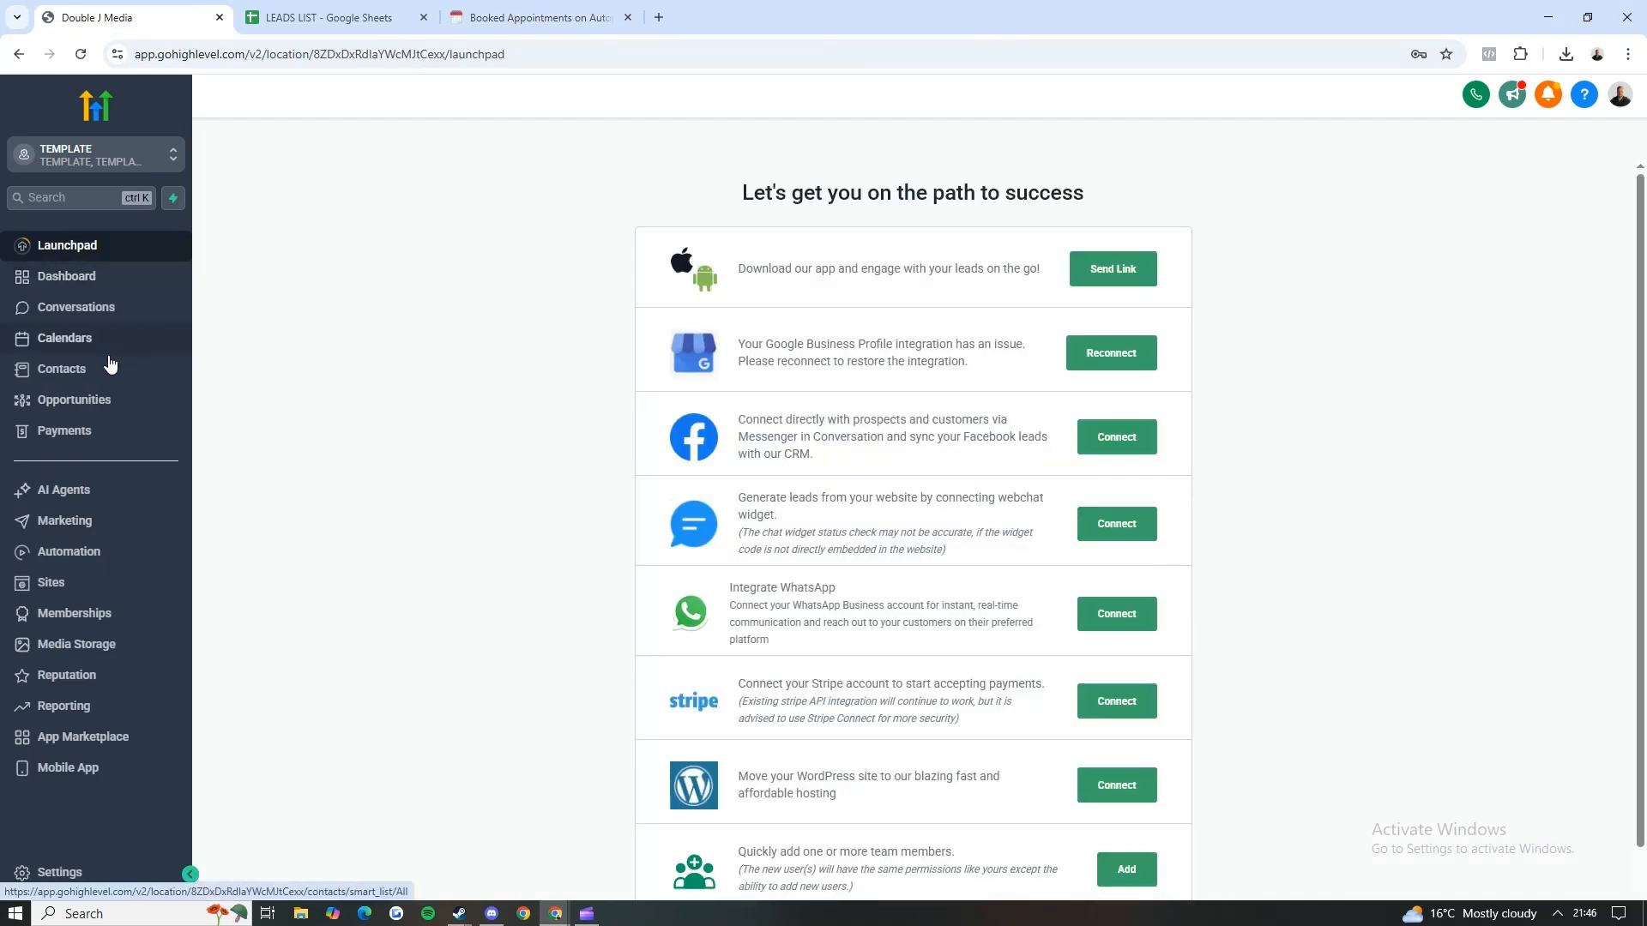
click(74, 401)
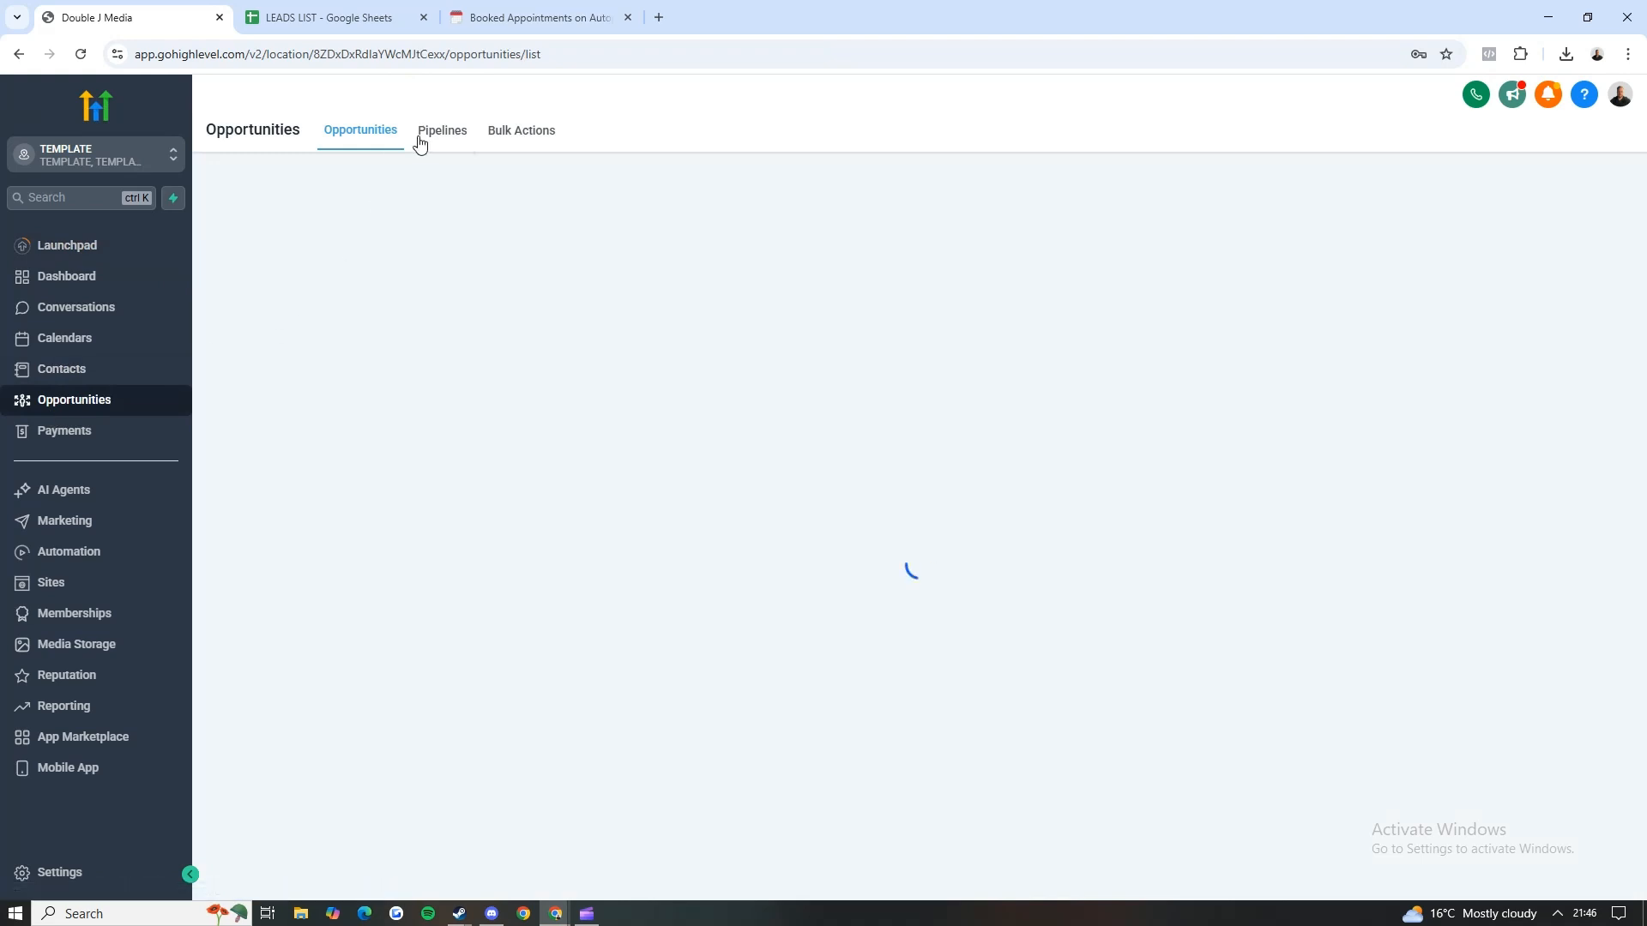
click(437, 137)
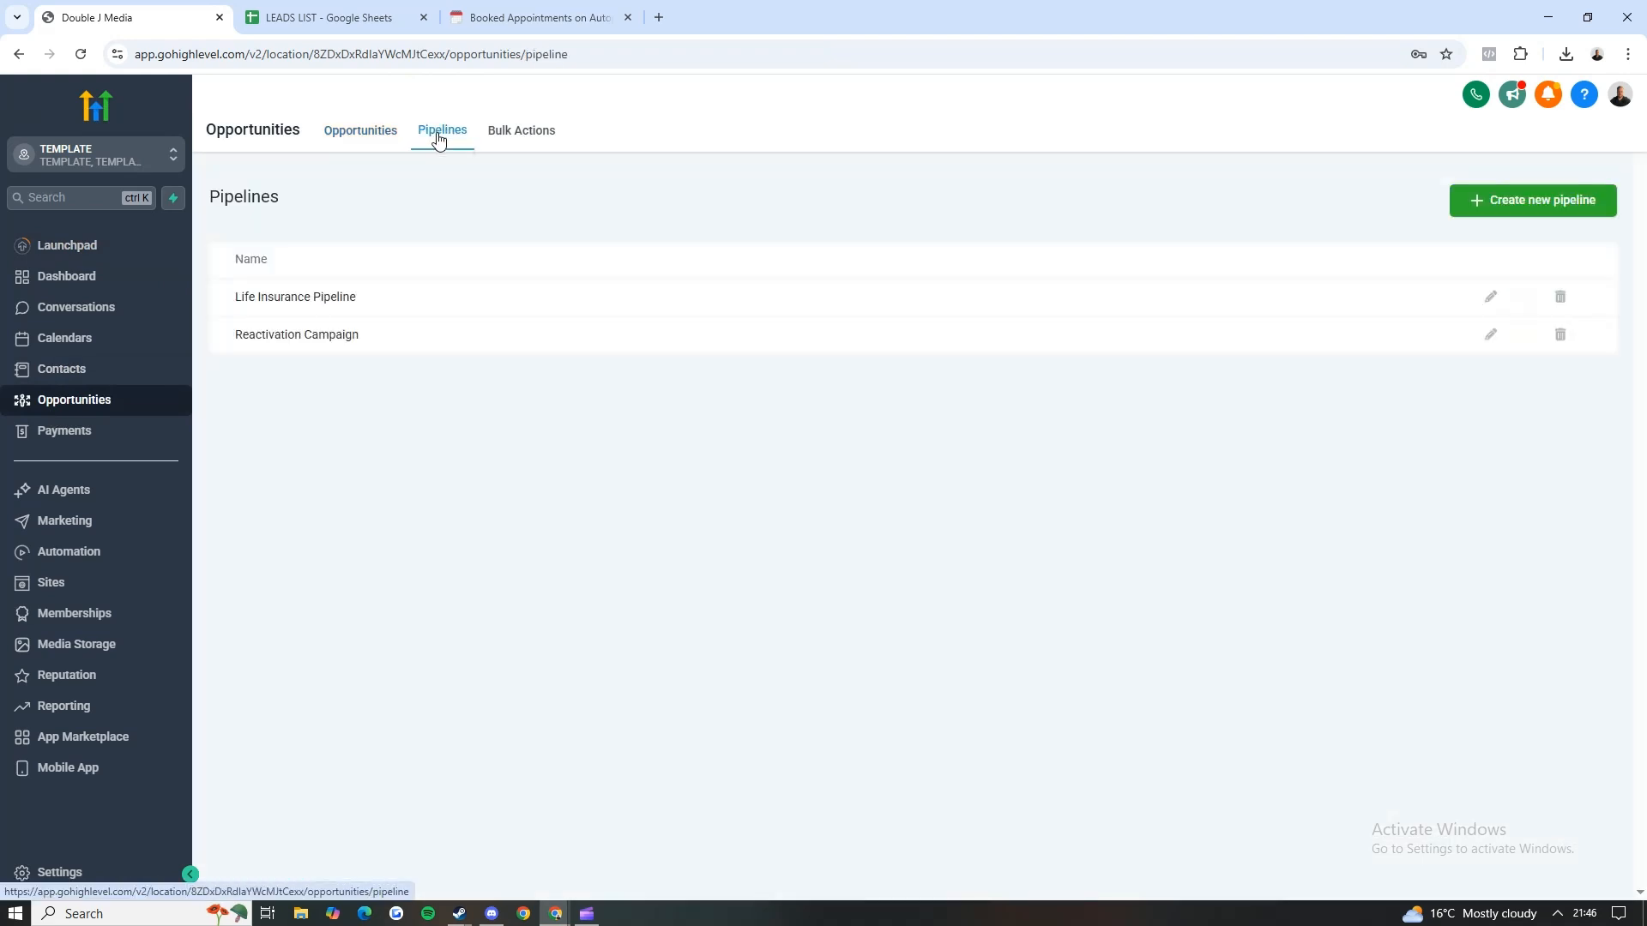
click(1470, 202)
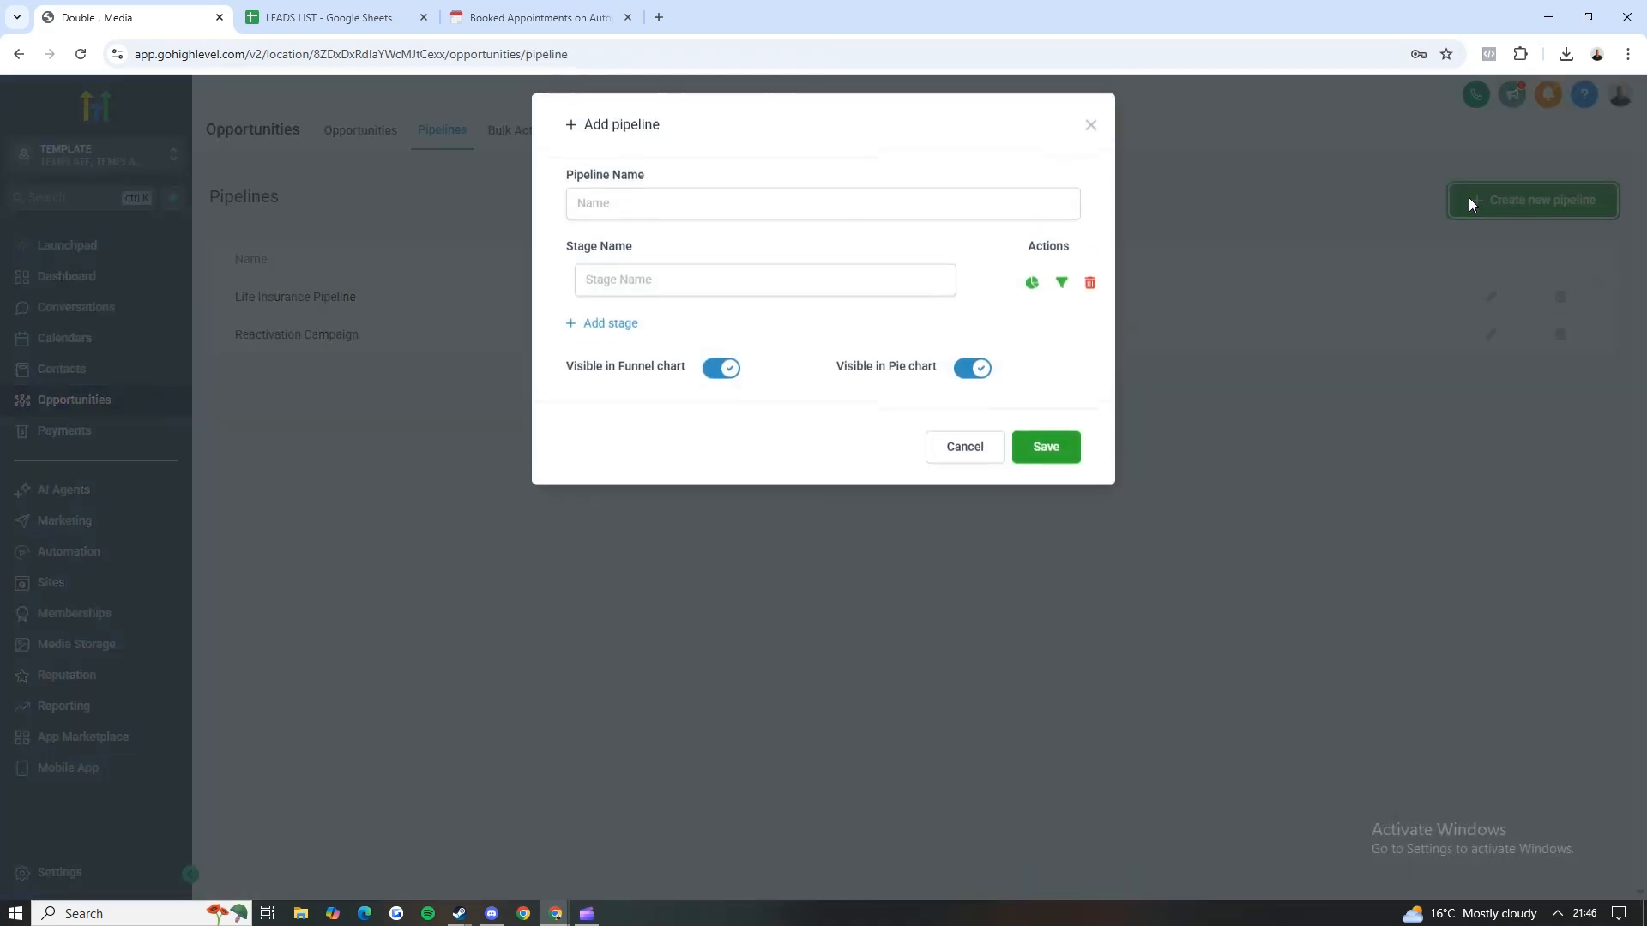
click(650, 204)
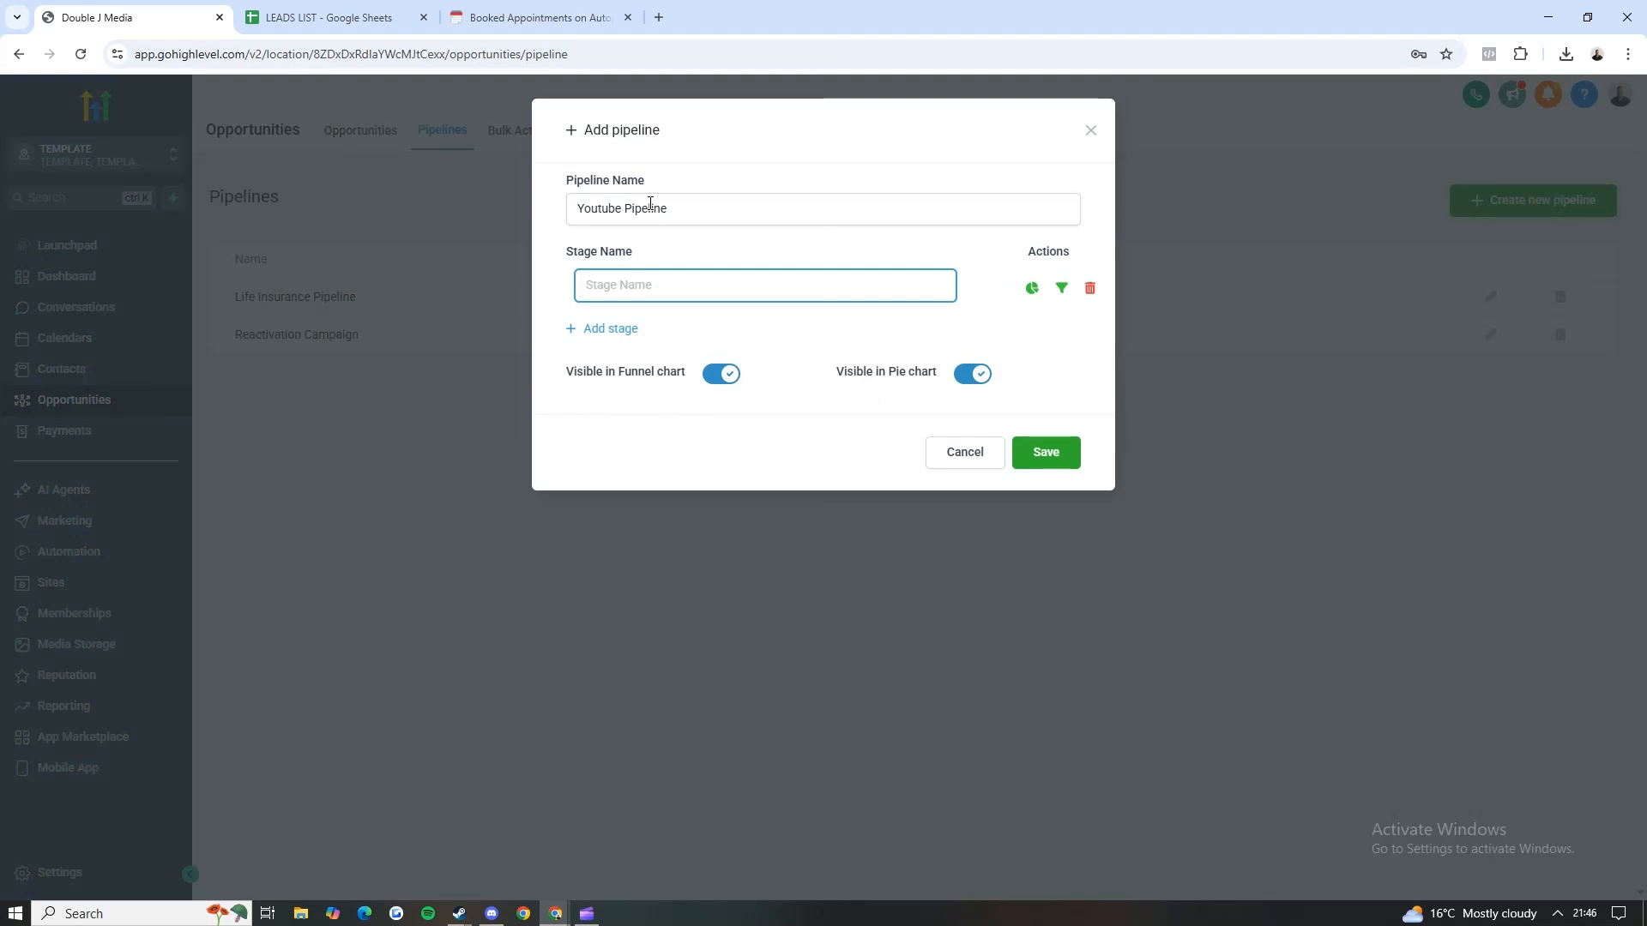
Step: Add the stages New lead, No answer, Meeting booked, No show and Client closed to the pipeline and save it
text(New lead)
click(614, 331)
text(No answer)
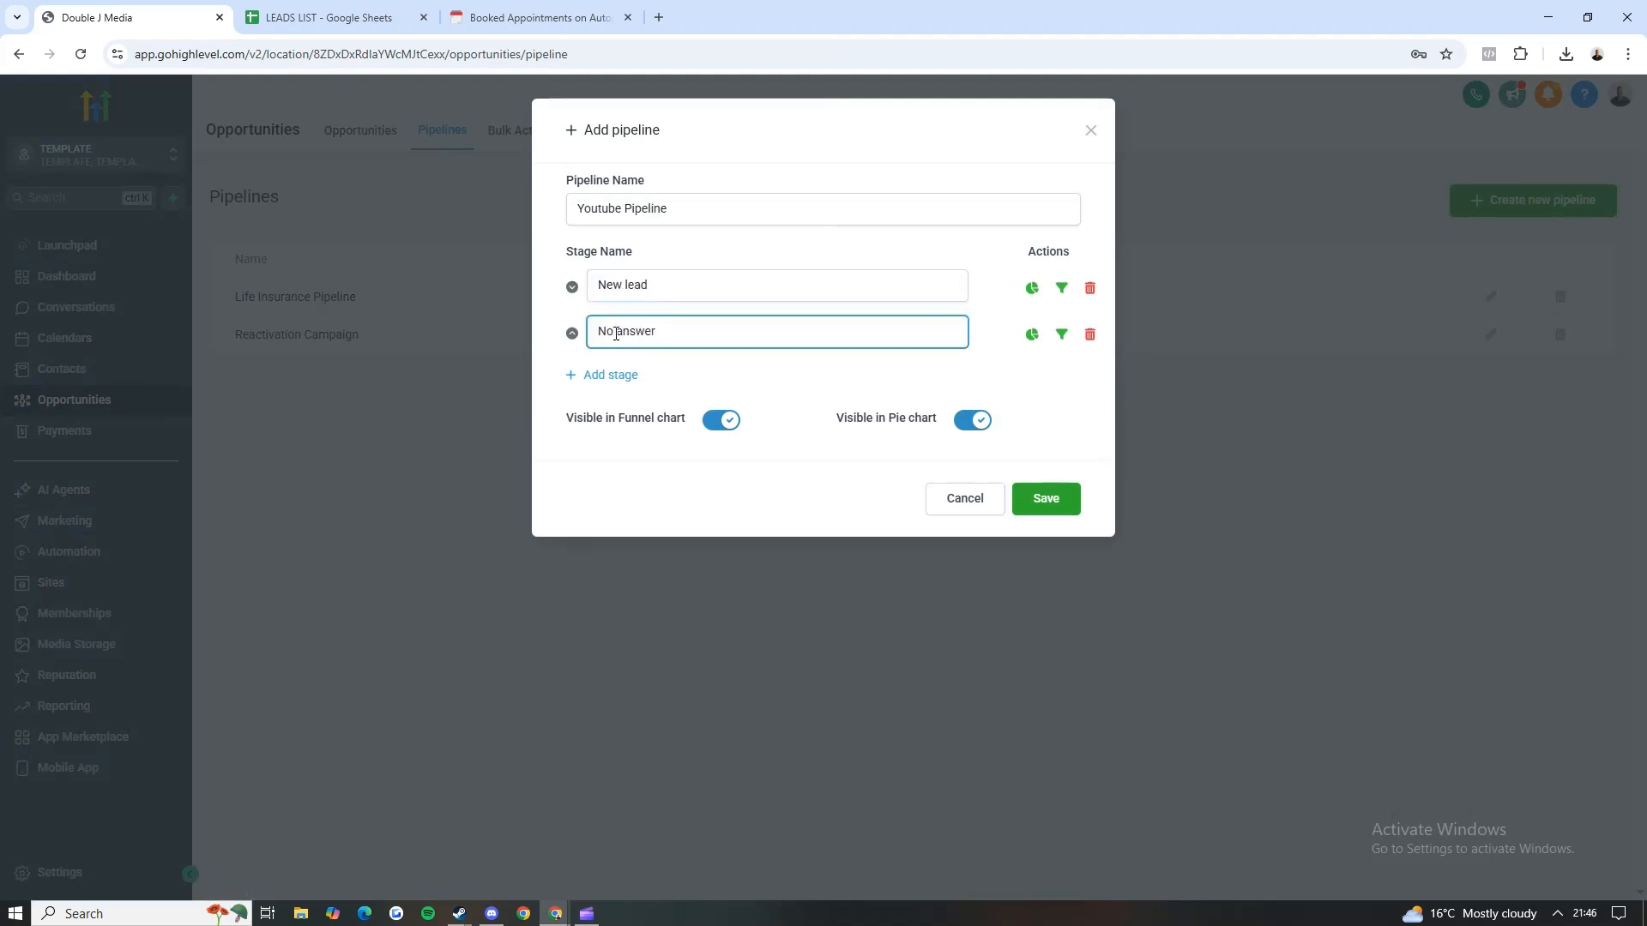
click(614, 378)
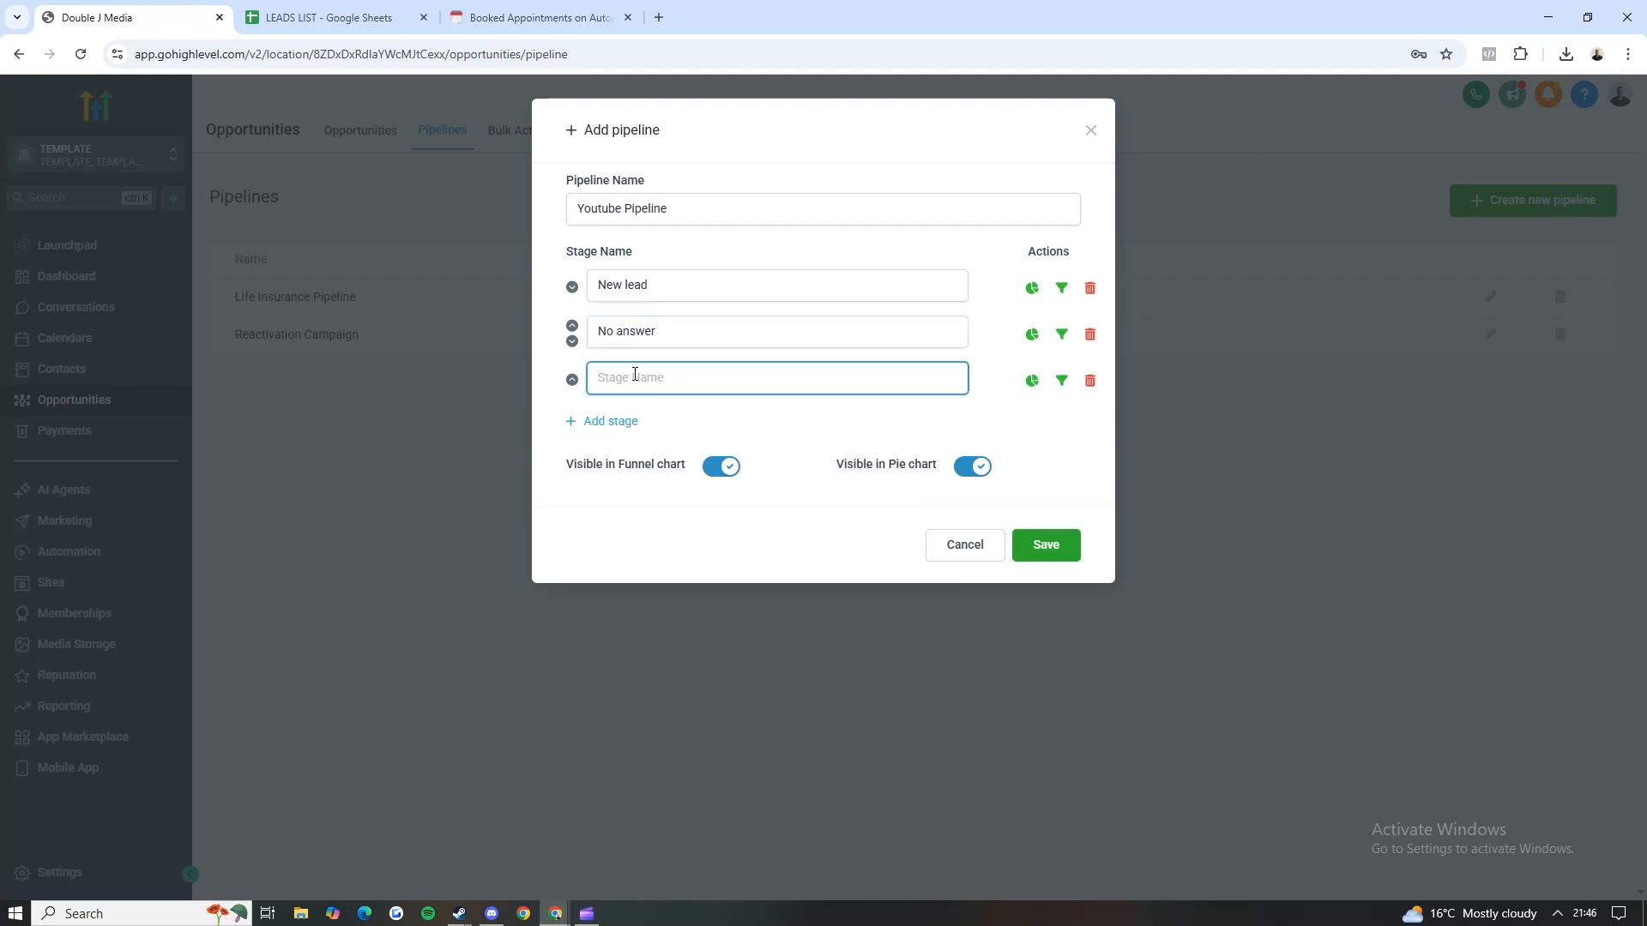
text(Met)
click(626, 422)
text(No show)
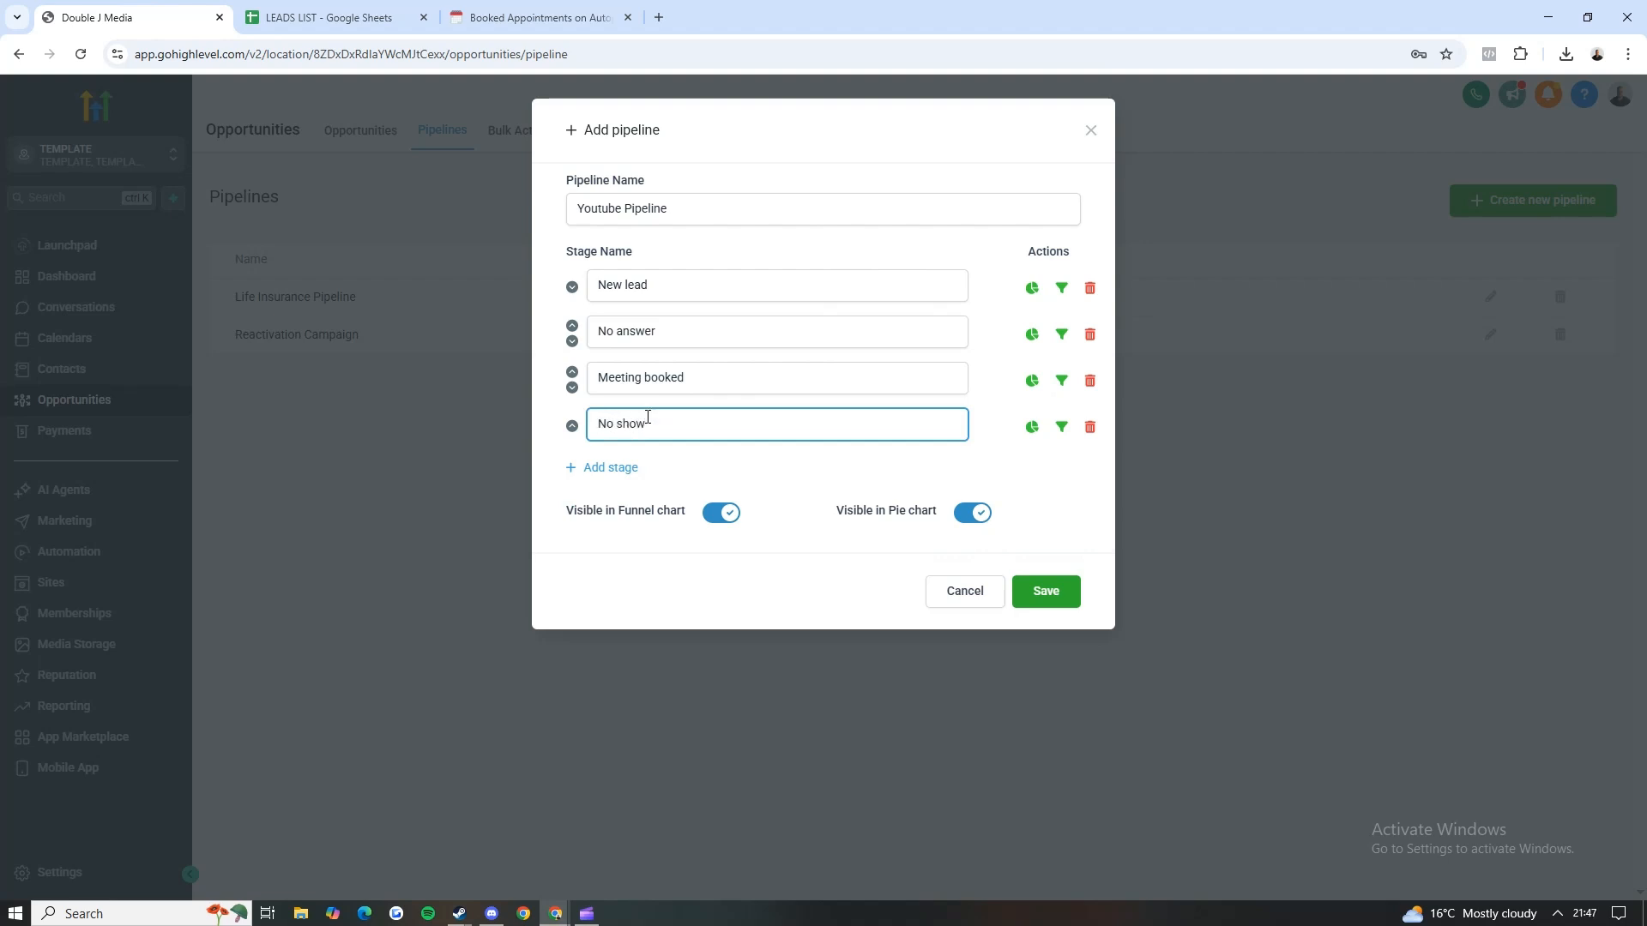
click(628, 469)
text(Client closed)
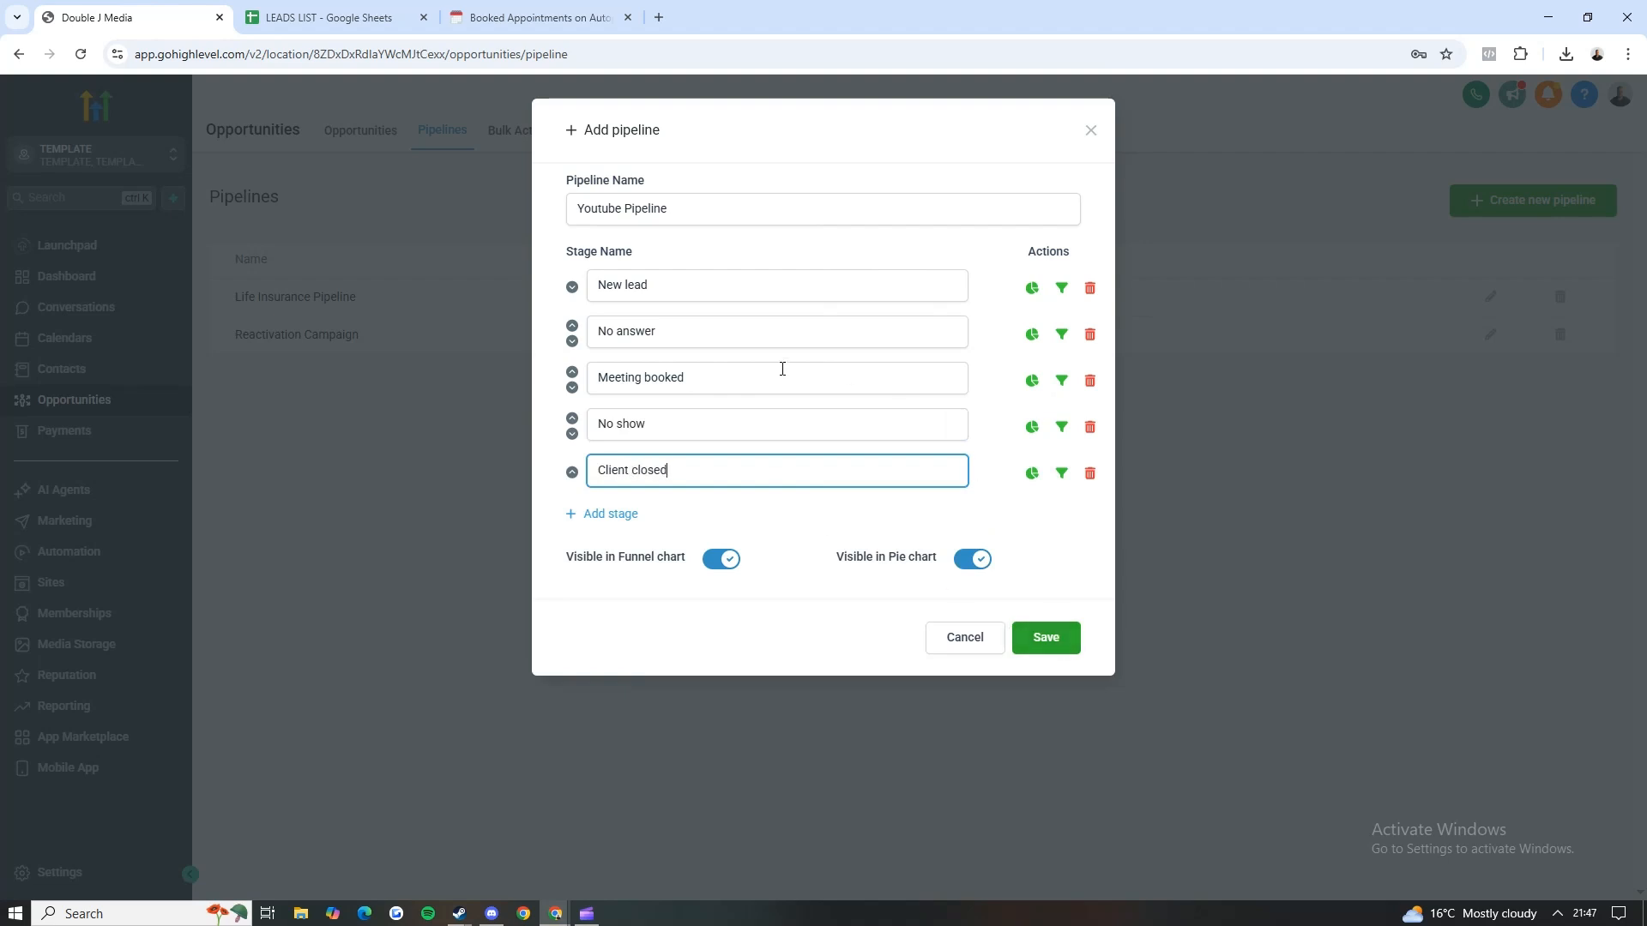
click(1046, 637)
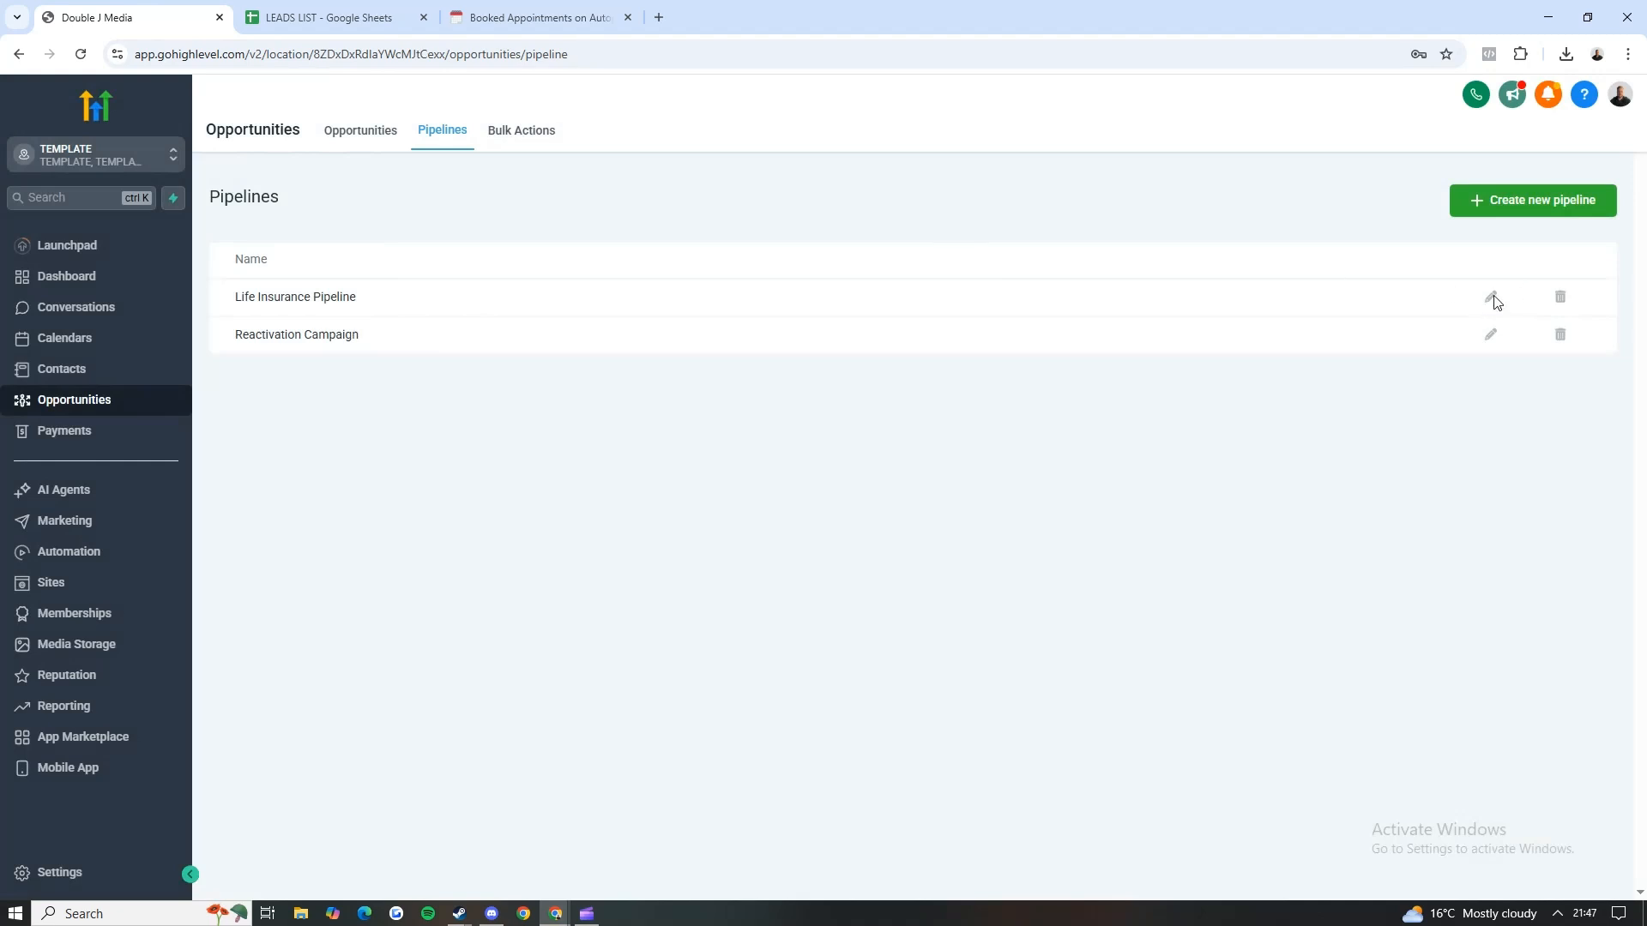
Step: Review the stages of the Life Insurance Pipeline and close it without editing
click(1492, 298)
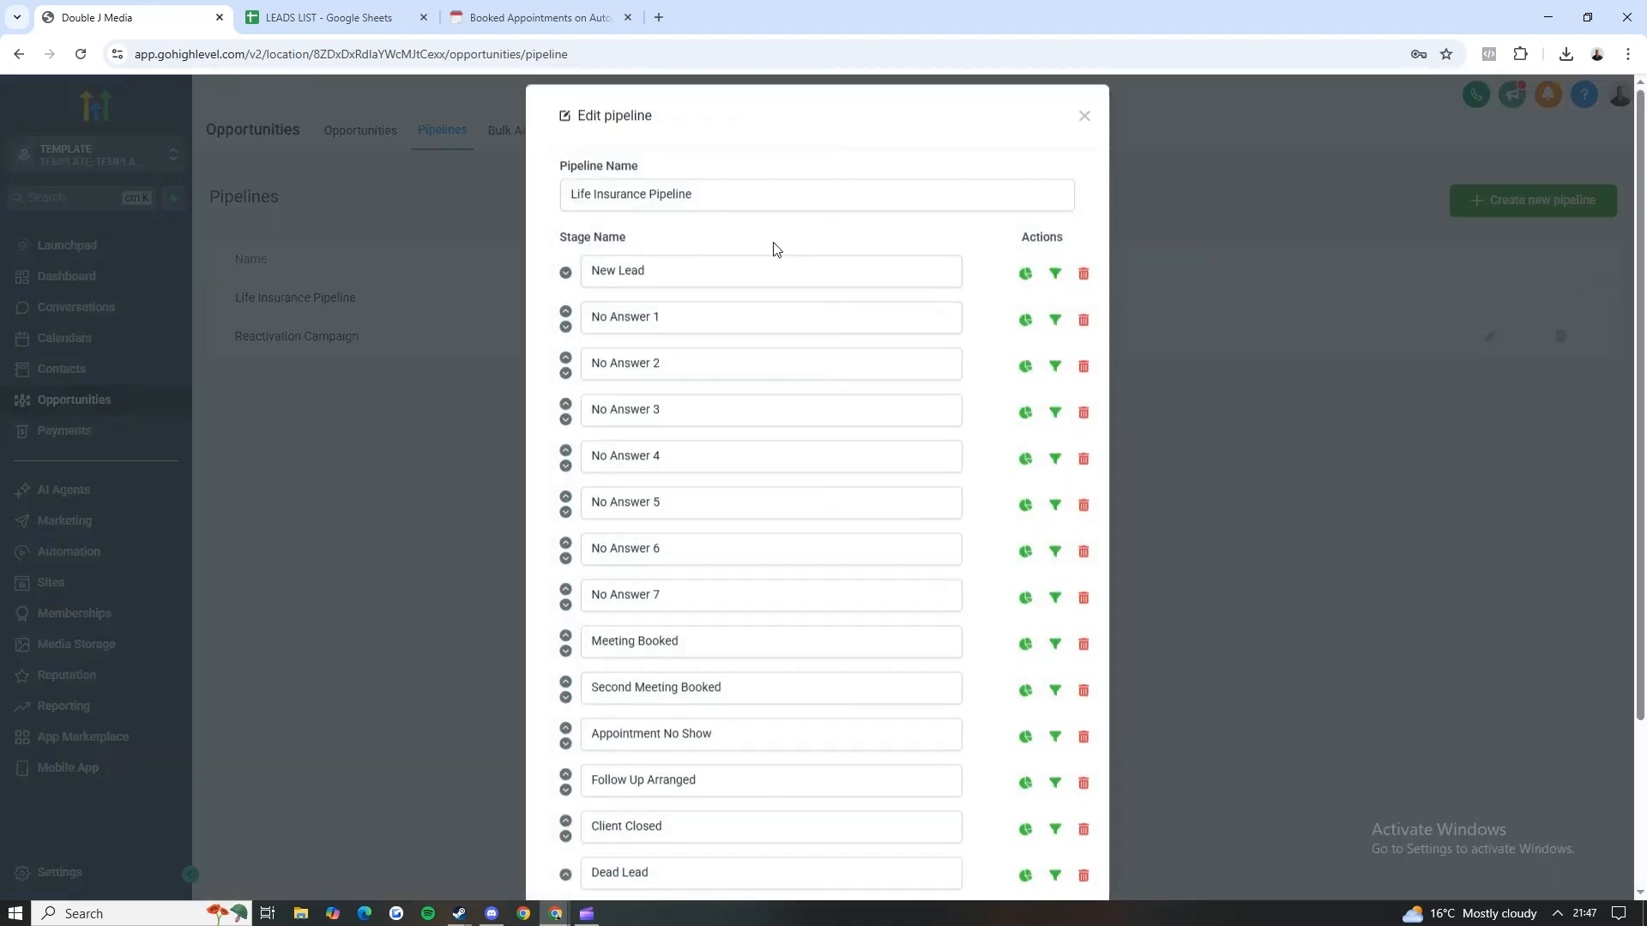
scroll(679, 310, down, 1)
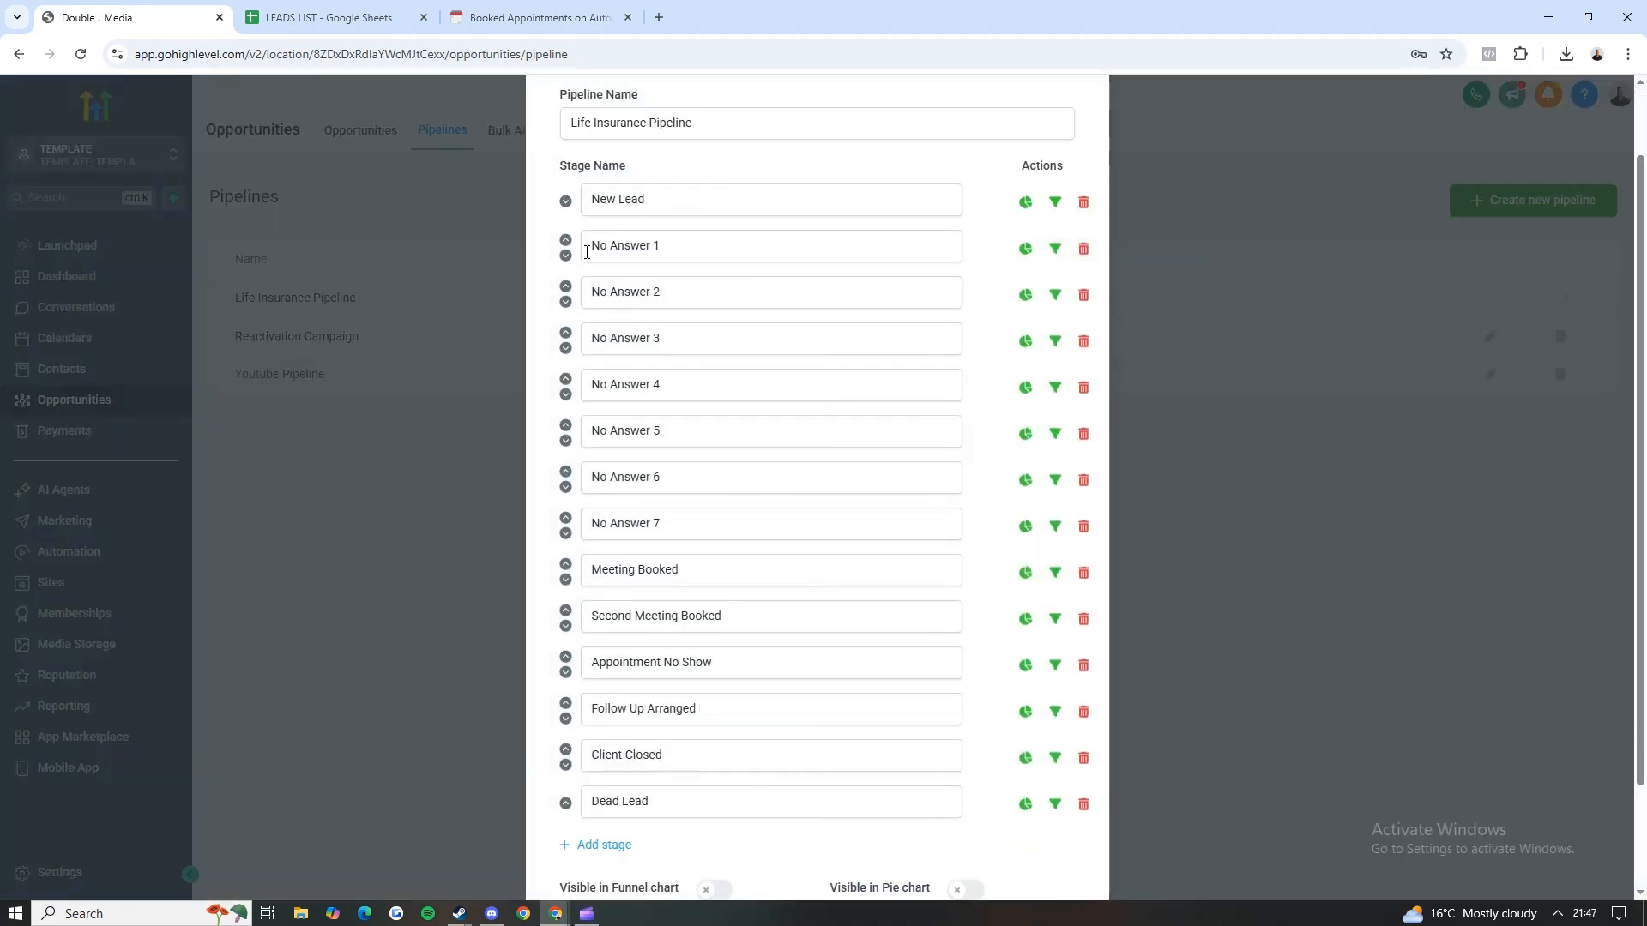
scroll(663, 534, down, 2)
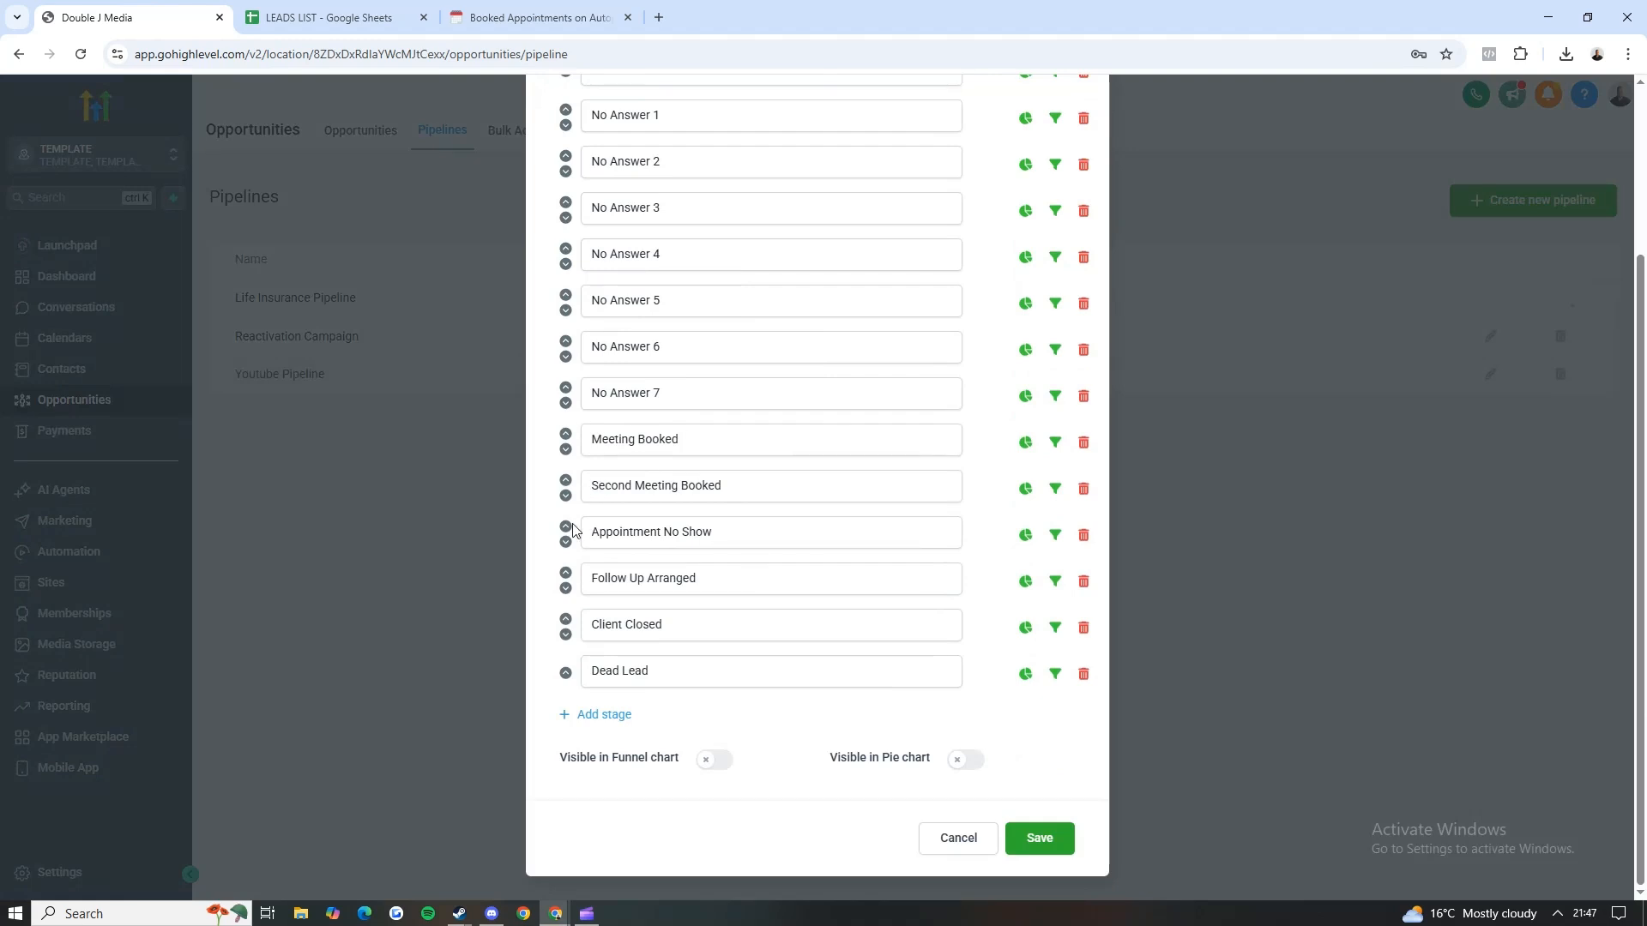
click(399, 477)
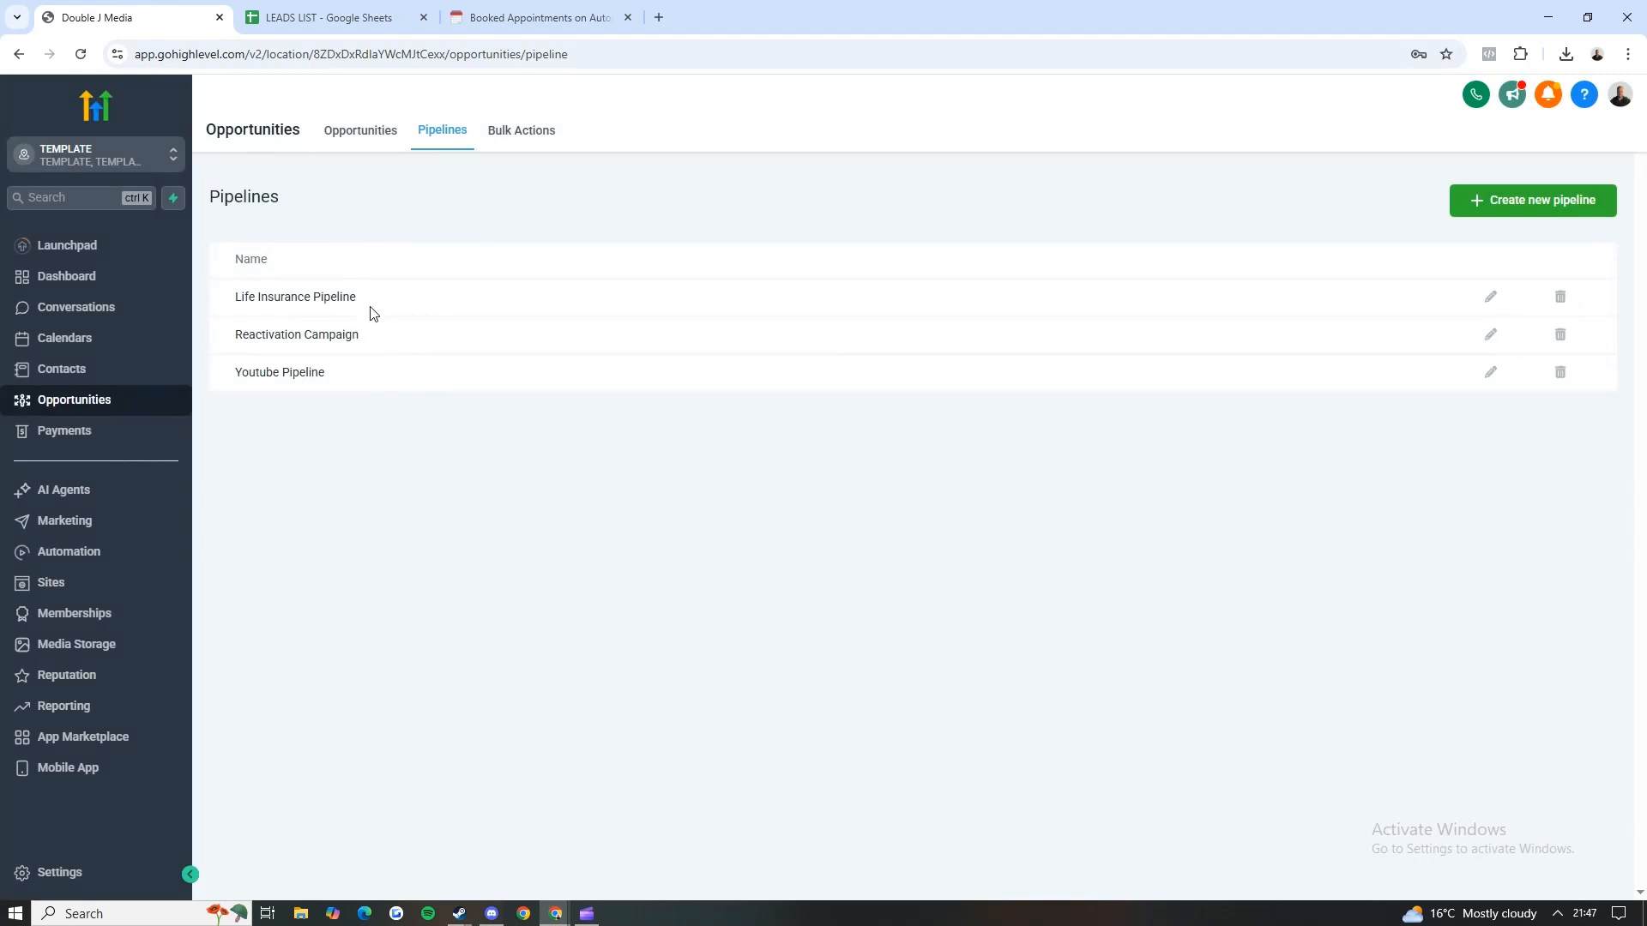
Step: Tick off Create a pipeline in the Notion setup checklist and return to the GoHighLevel pipelines list
click(536, 17)
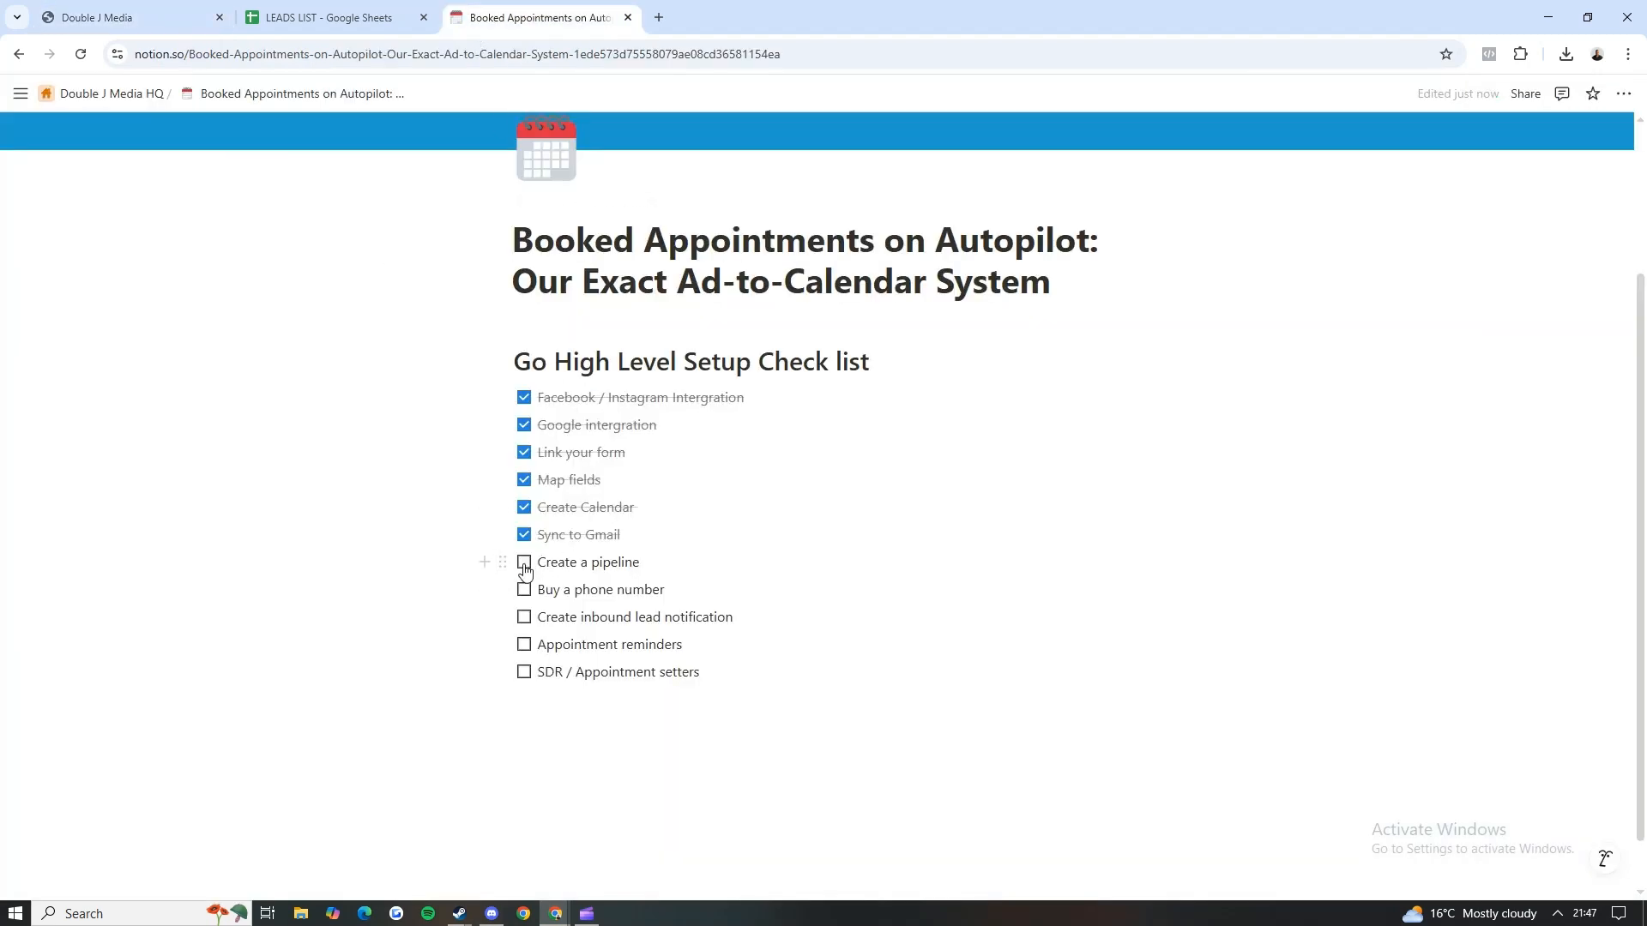
click(524, 563)
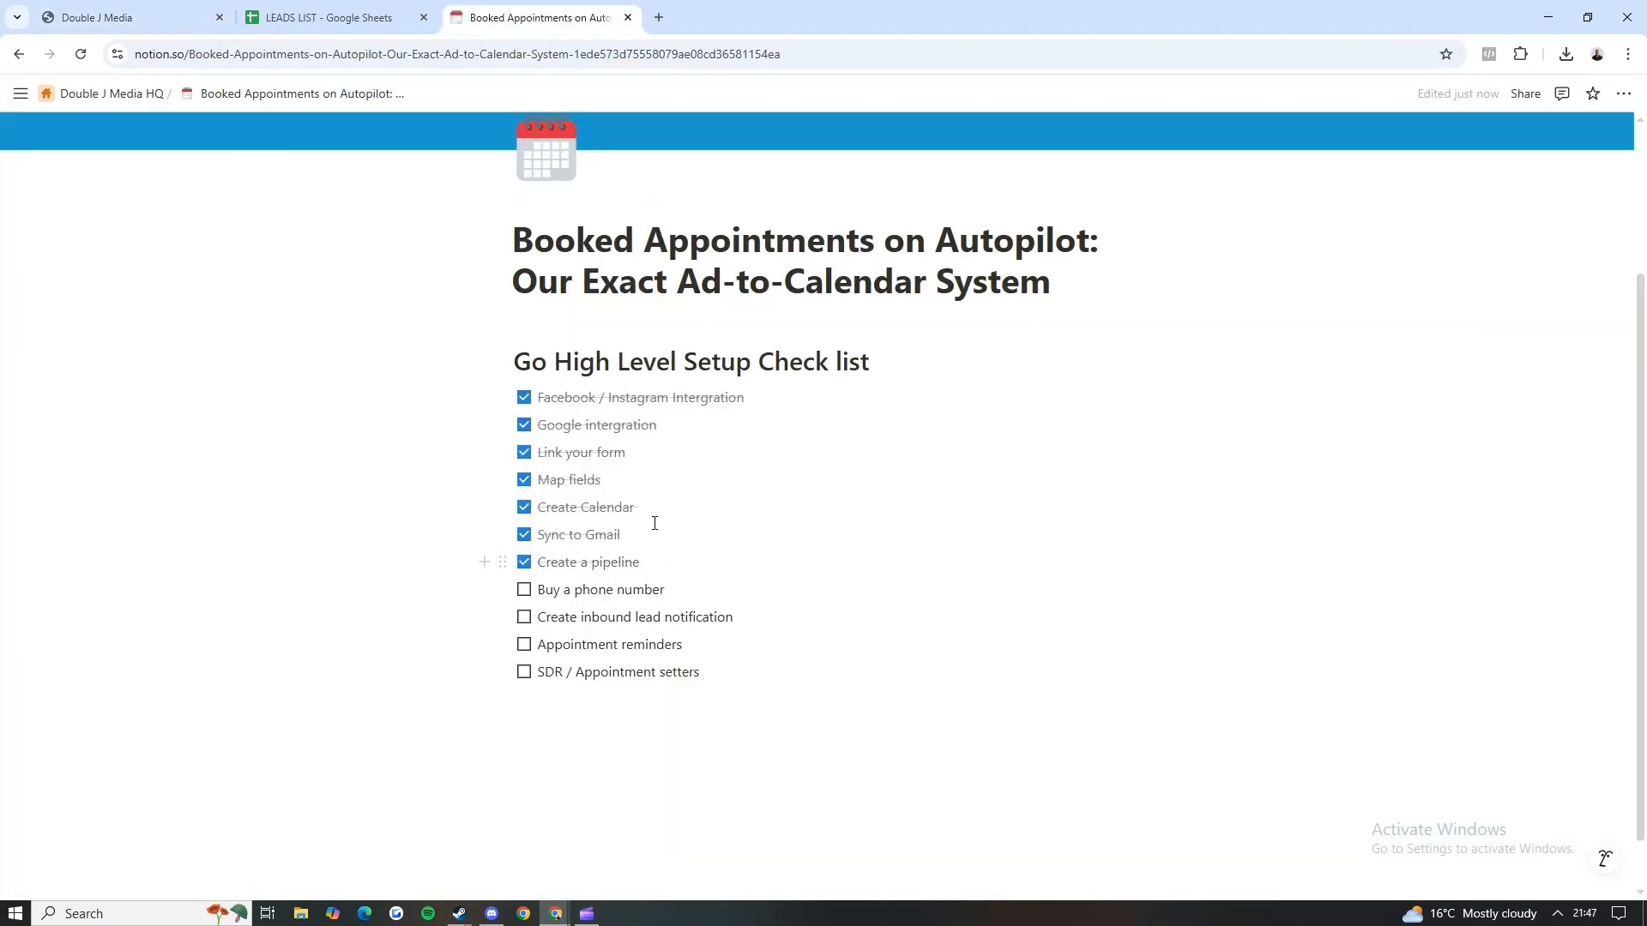
click(162, 7)
drag(228, 309, 360, 327)
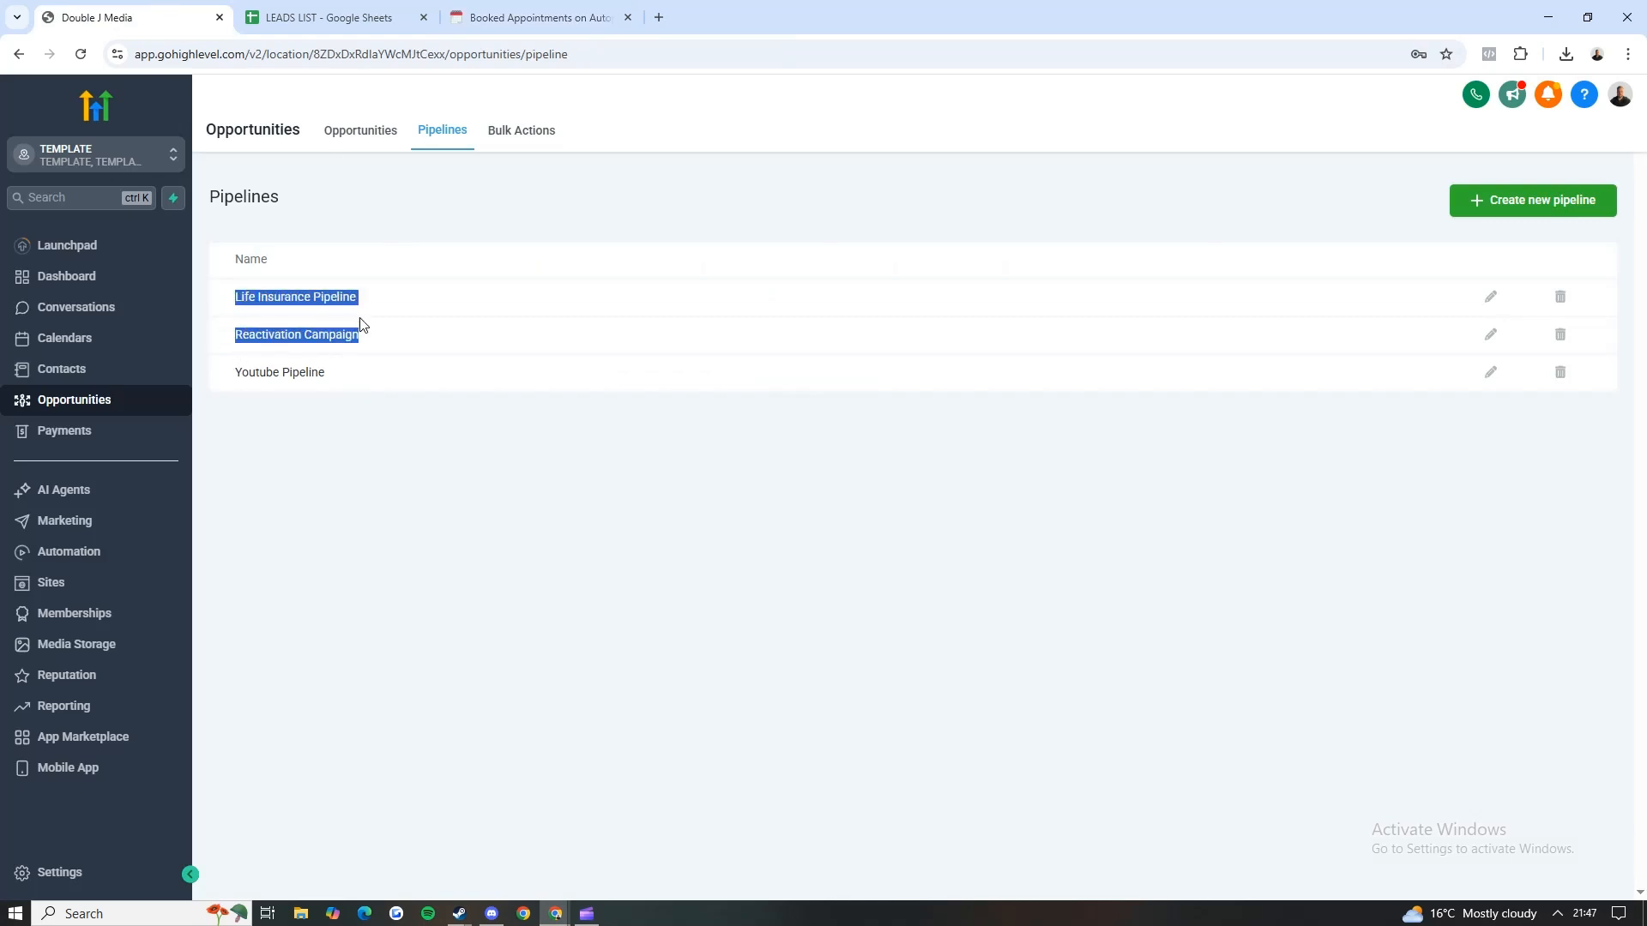
click(360, 327)
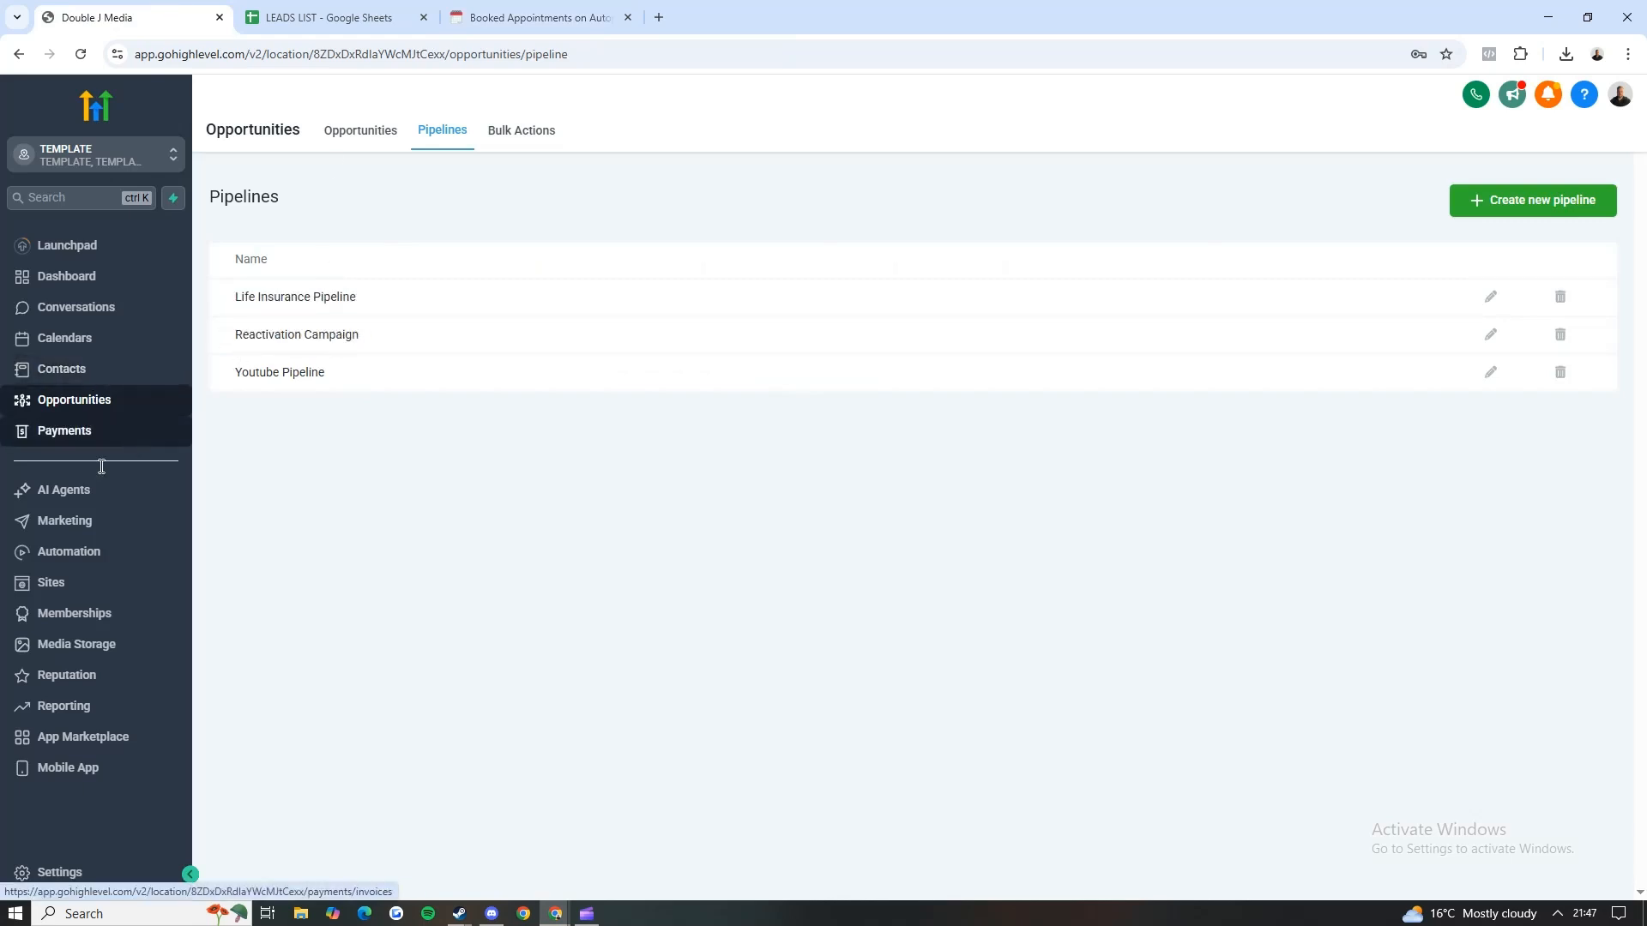
Step: In the Phone Numbers settings, compare the Address Bundle and Regulatory Bundle types for a new bundle, then dismiss the bundle selection
click(96, 872)
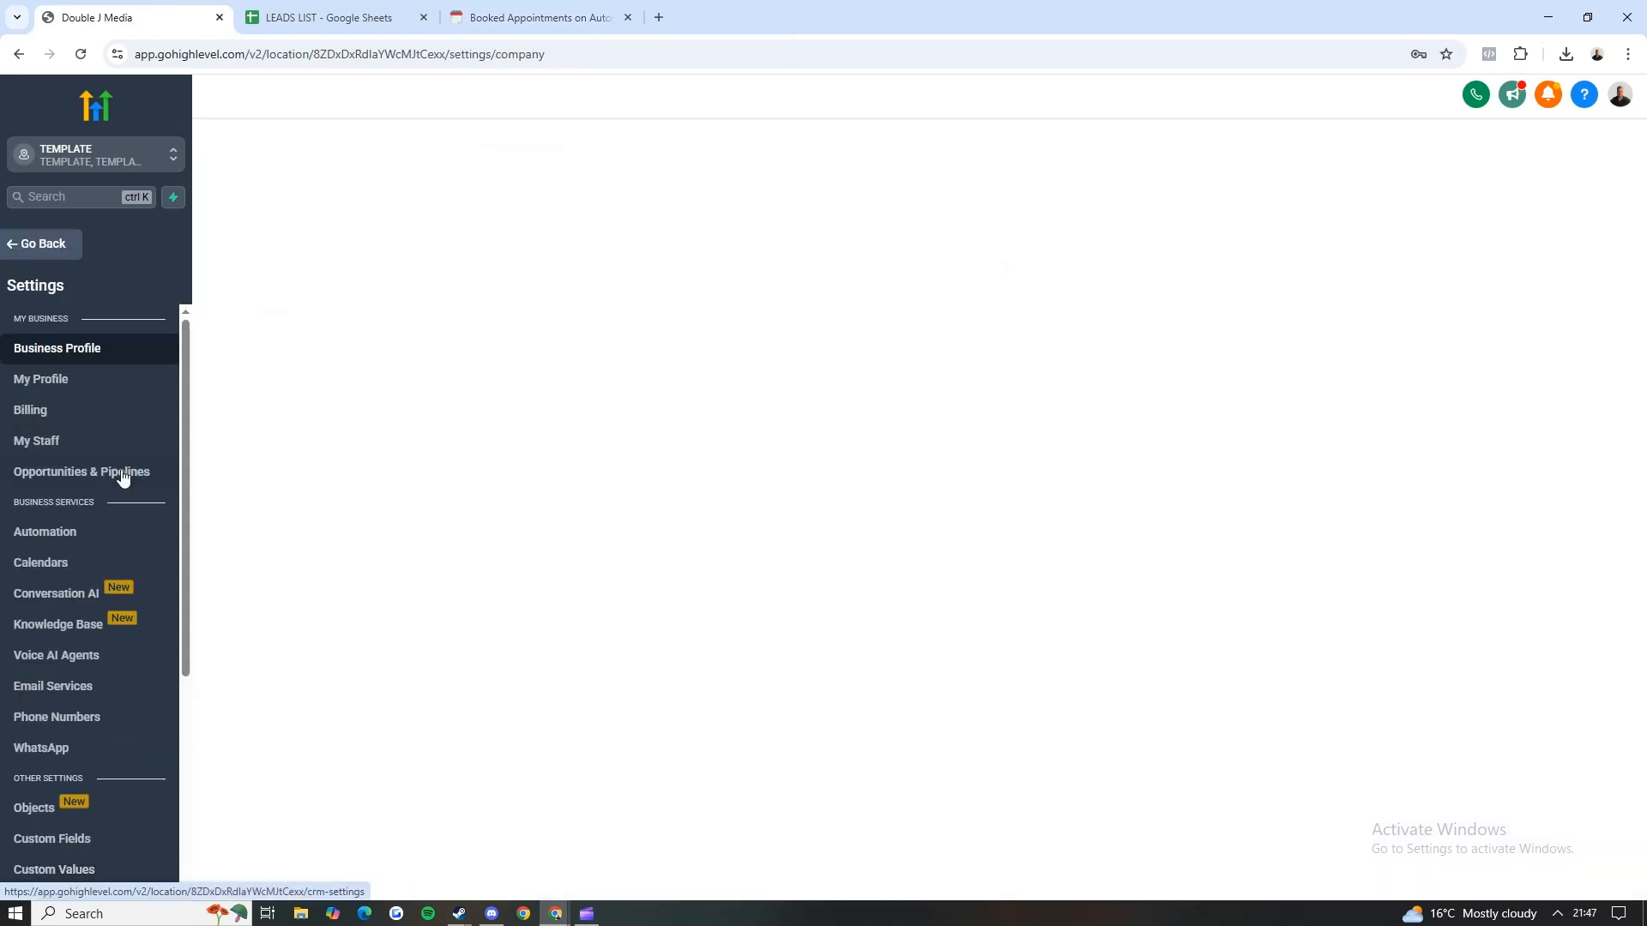
click(59, 718)
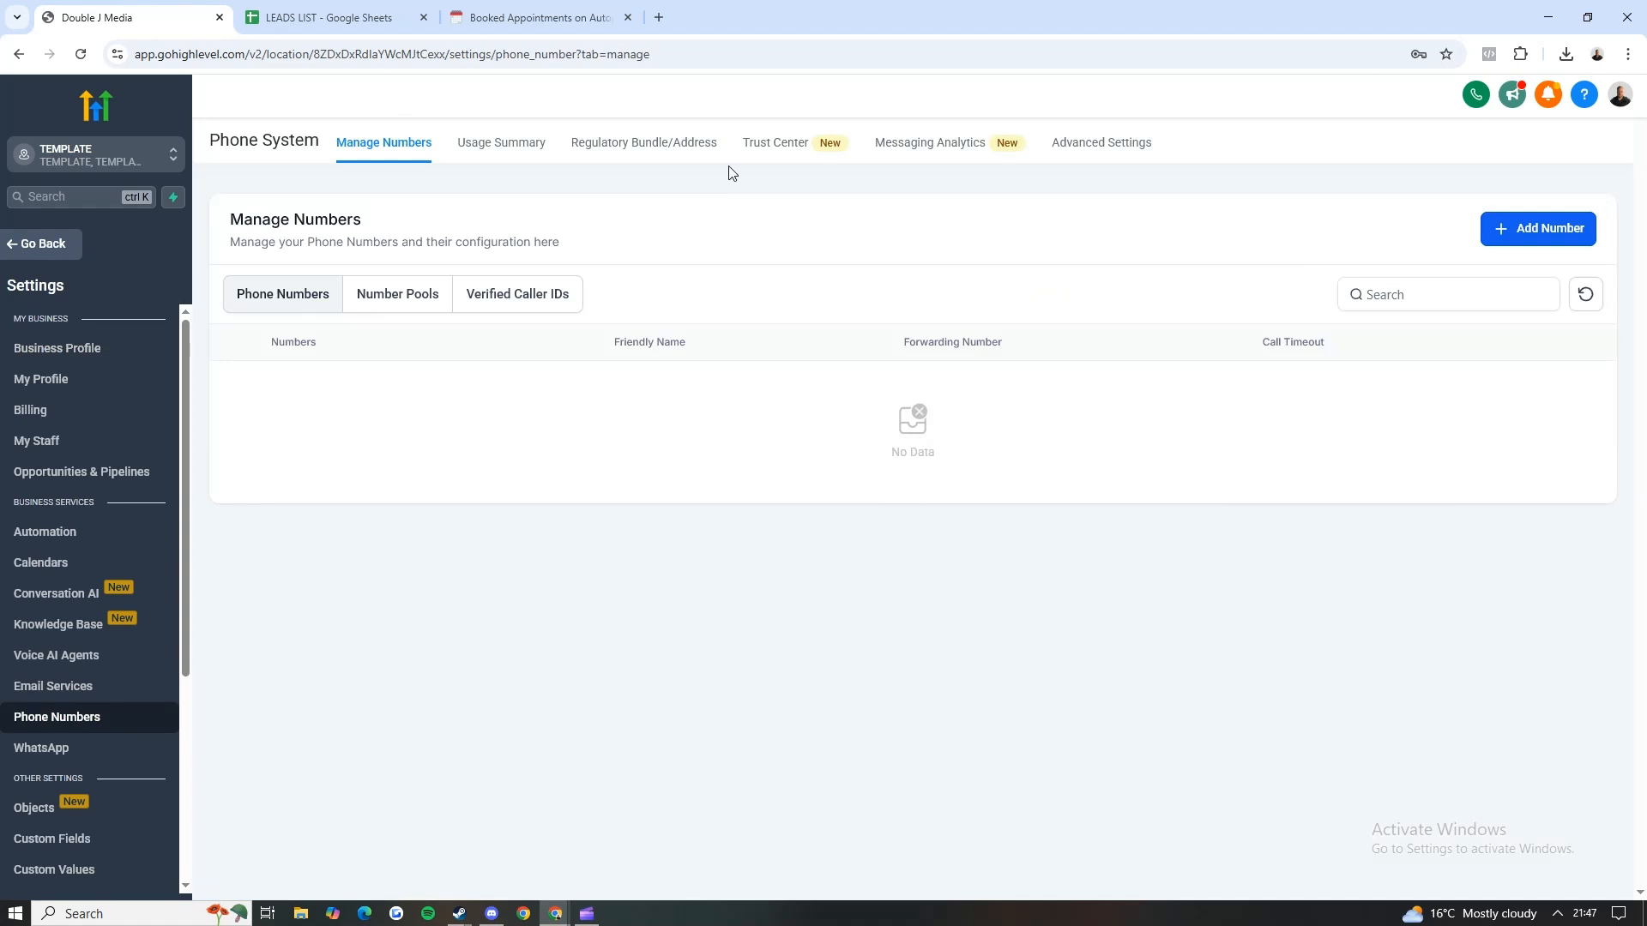
click(653, 143)
click(1512, 239)
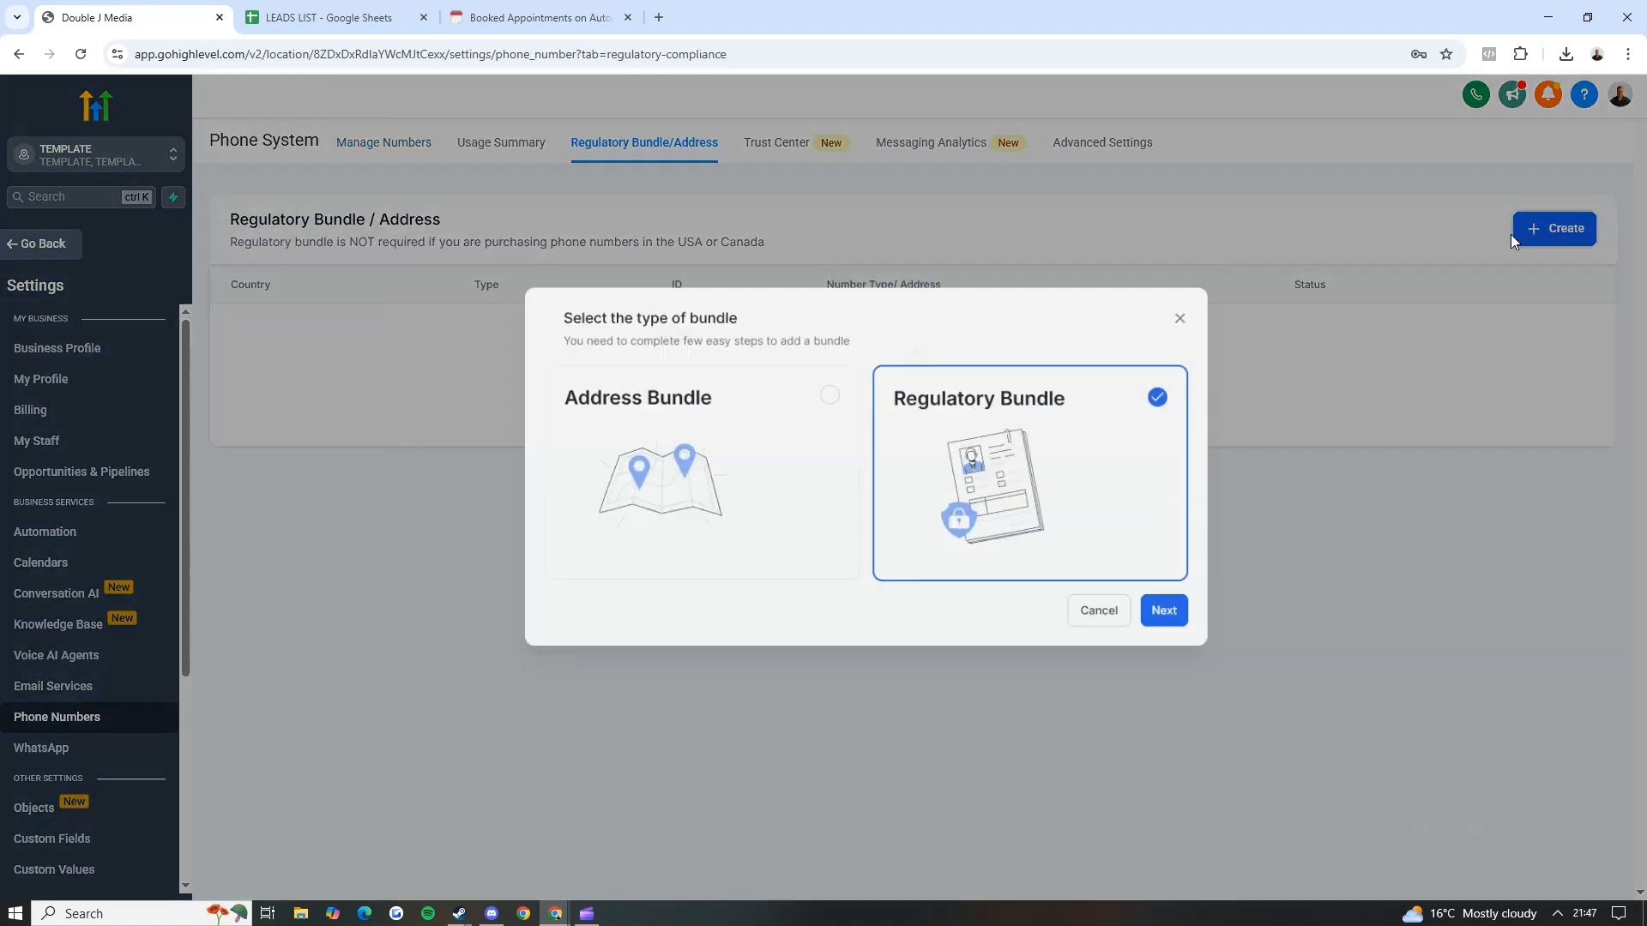
click(604, 421)
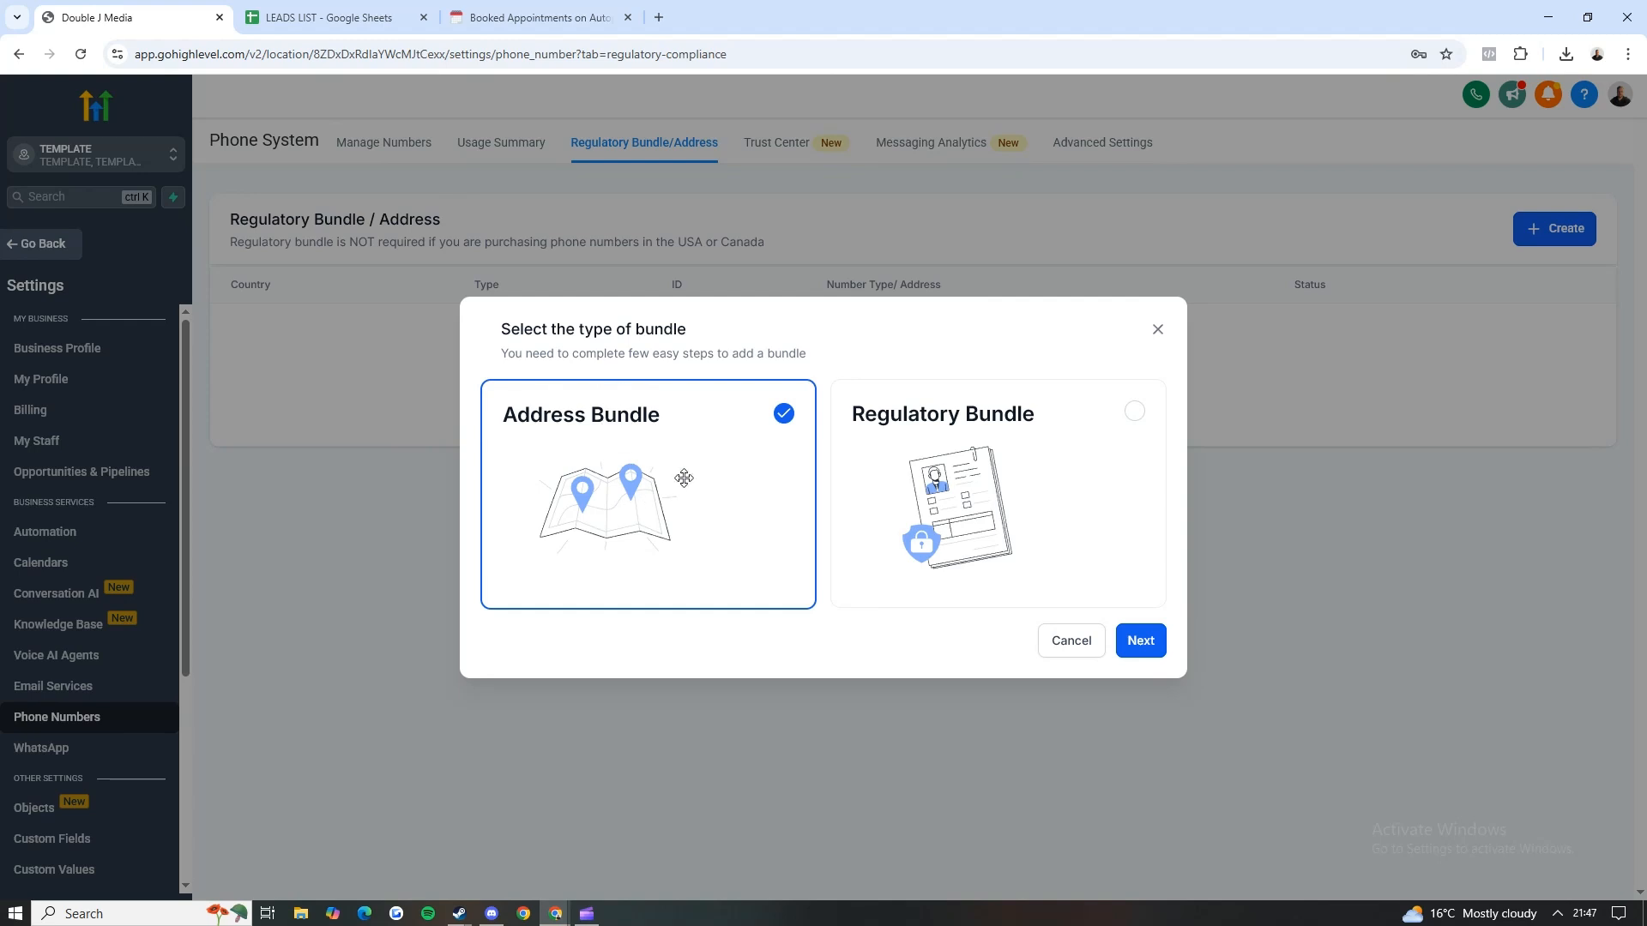
click(943, 439)
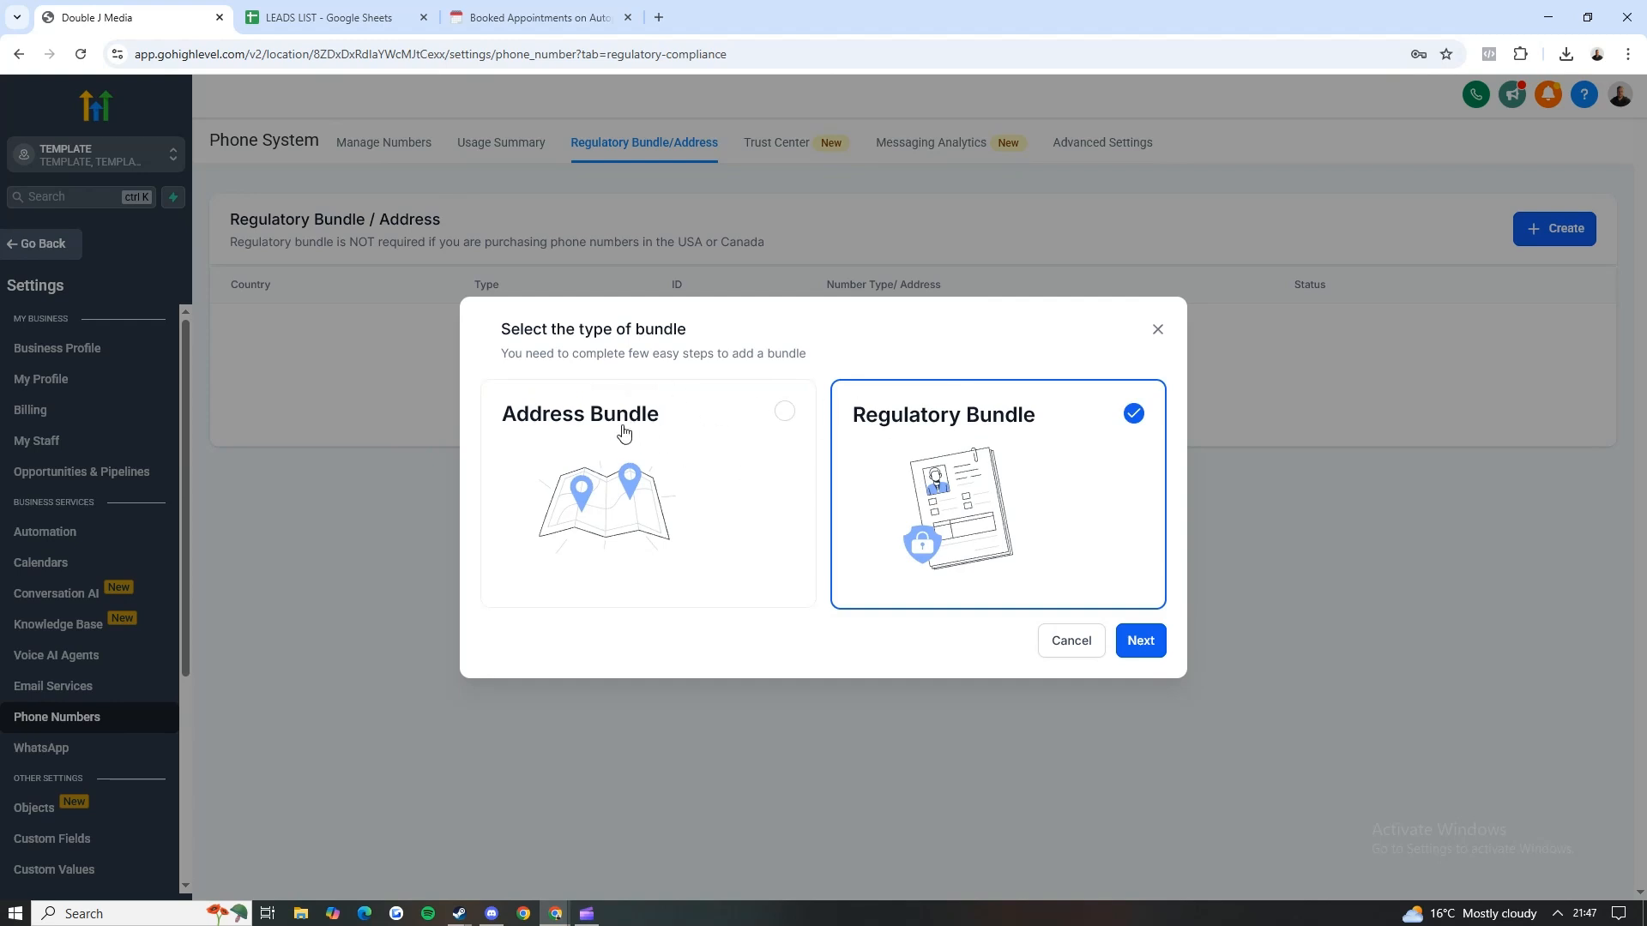
click(609, 486)
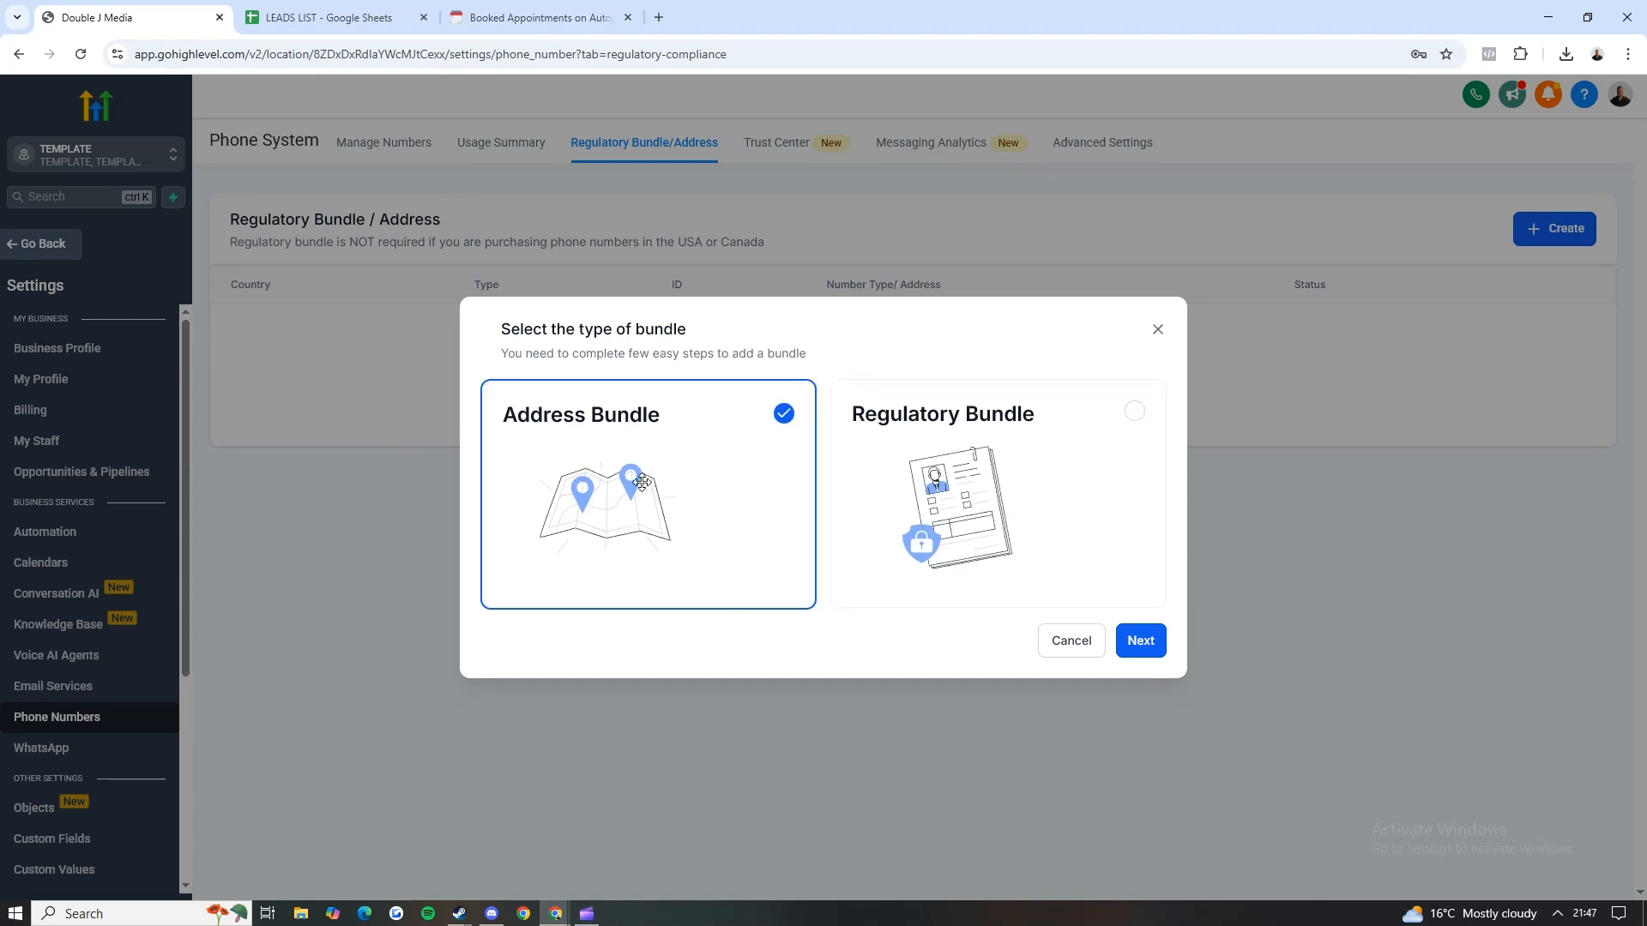
click(965, 489)
click(1157, 331)
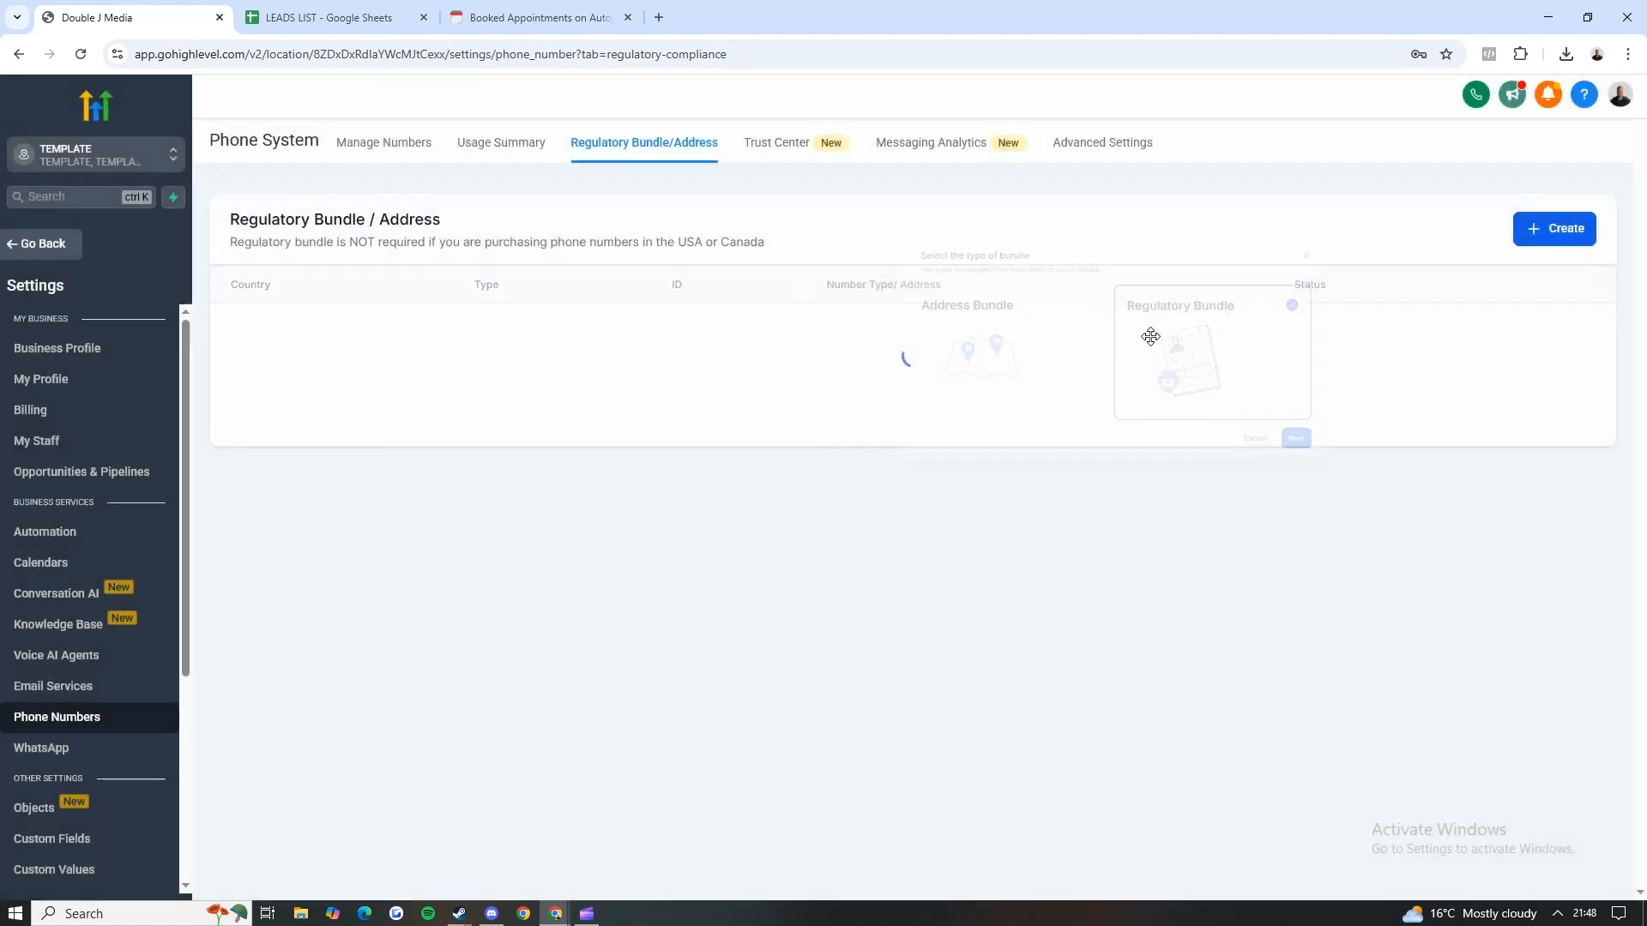
Step: Read the note about regulatory bundles for phone numbers purchased in the USA or Canada
drag(656, 243, 792, 231)
click(785, 235)
drag(307, 257, 656, 244)
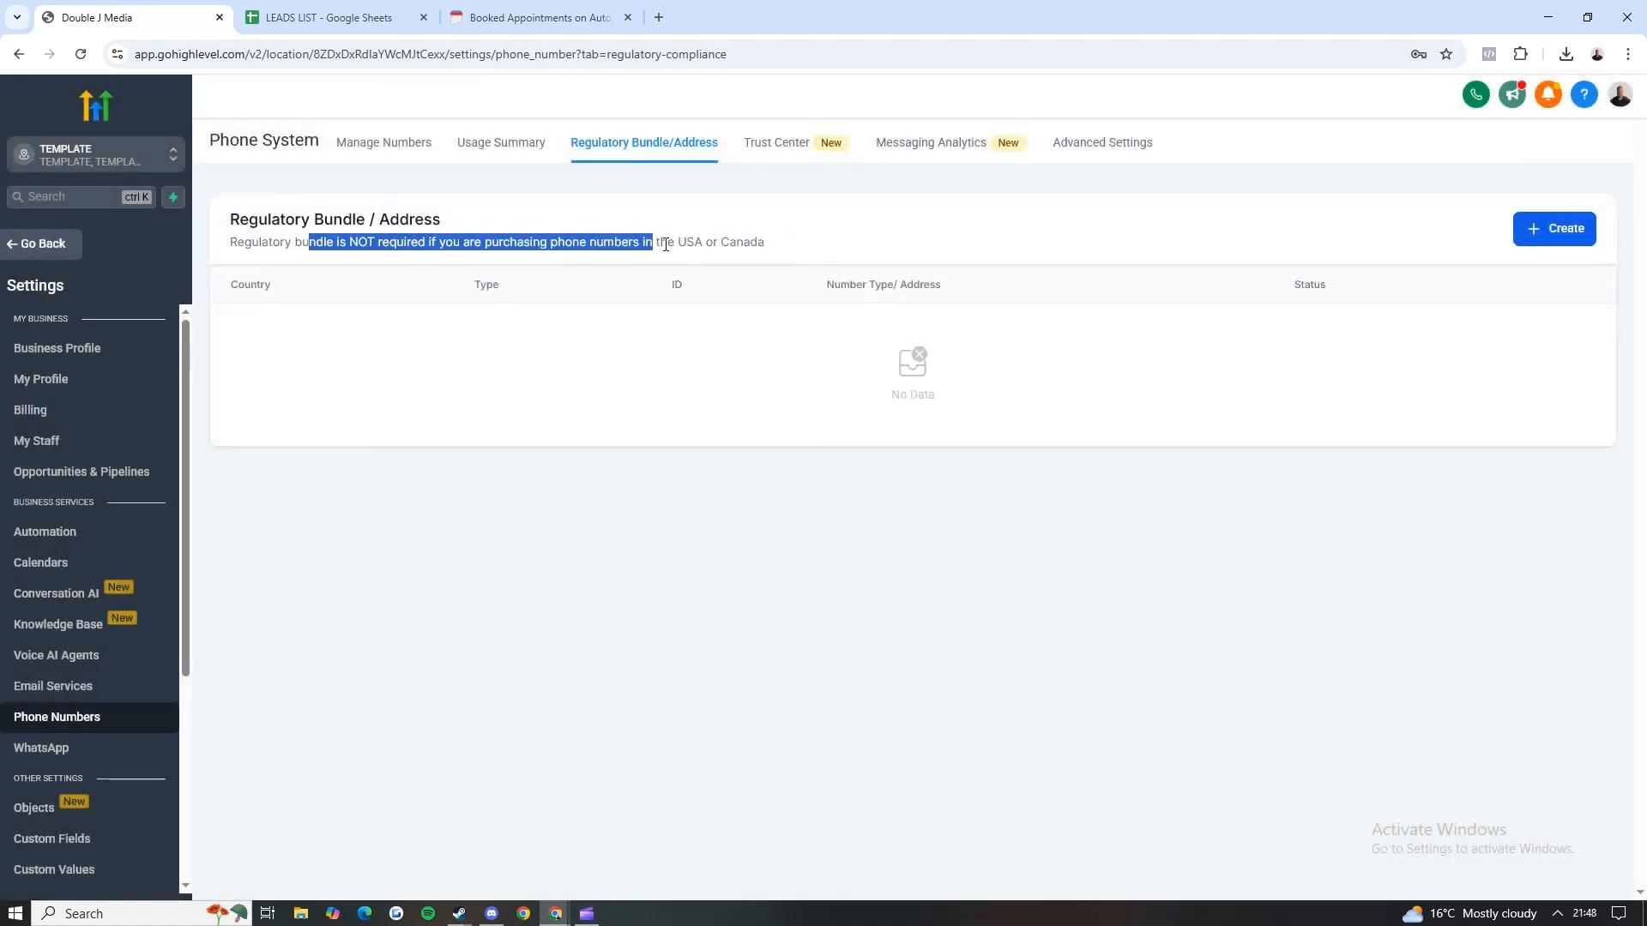
click(810, 260)
Step: Browse the United States phone numbers available to buy and close the list without selecting one
click(415, 152)
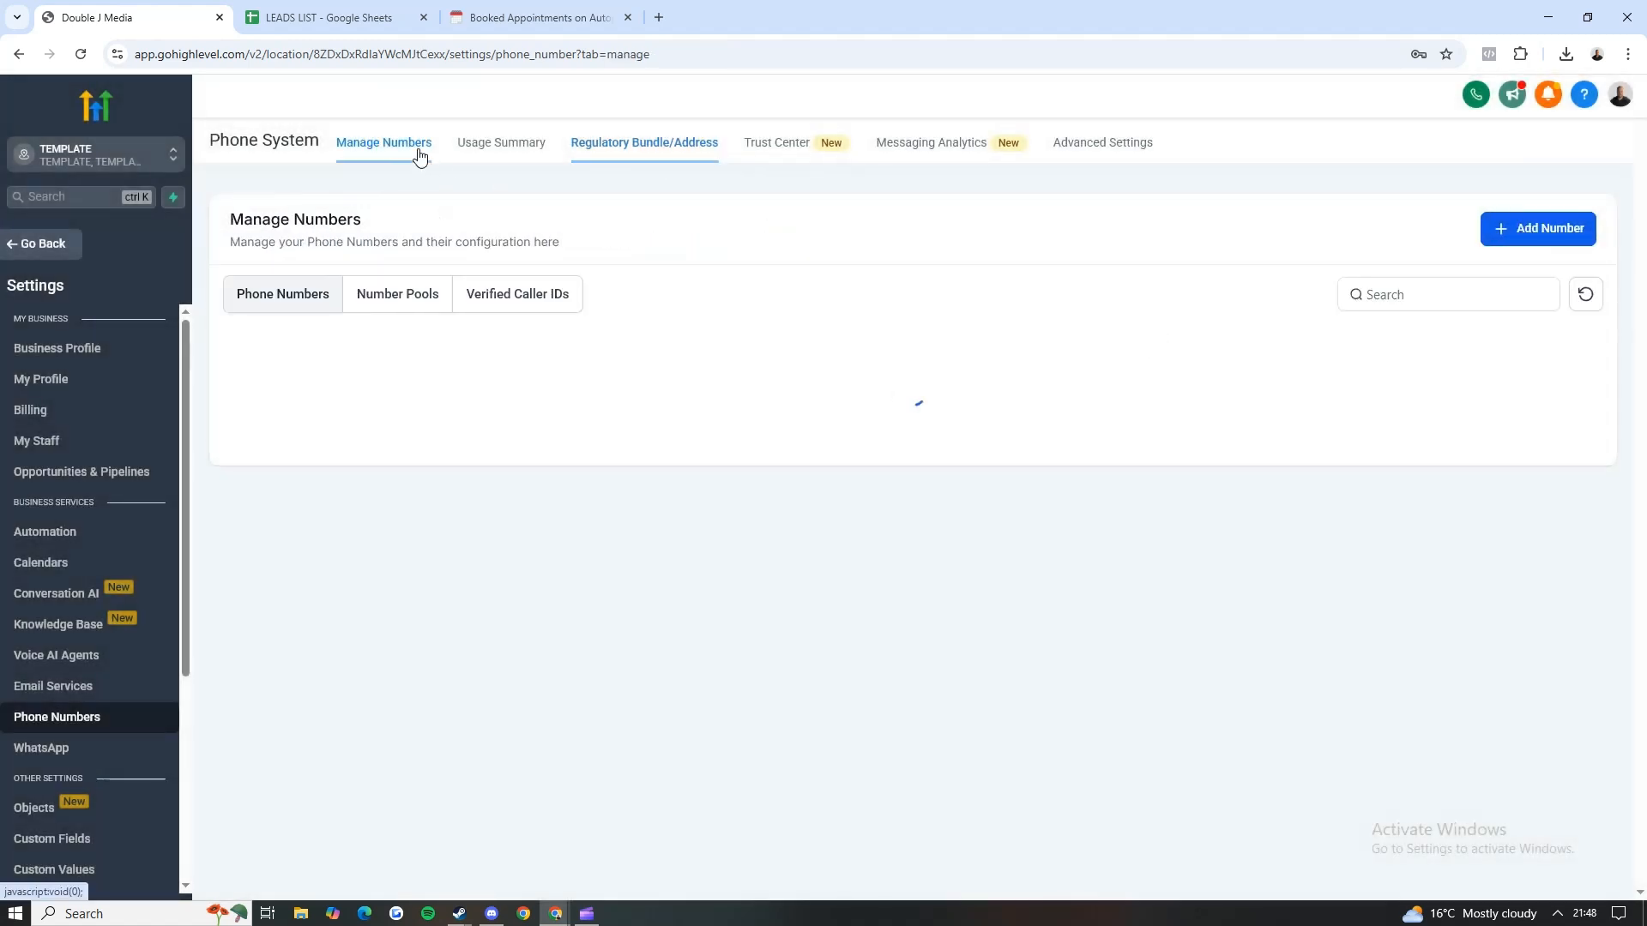
click(1497, 233)
click(1503, 273)
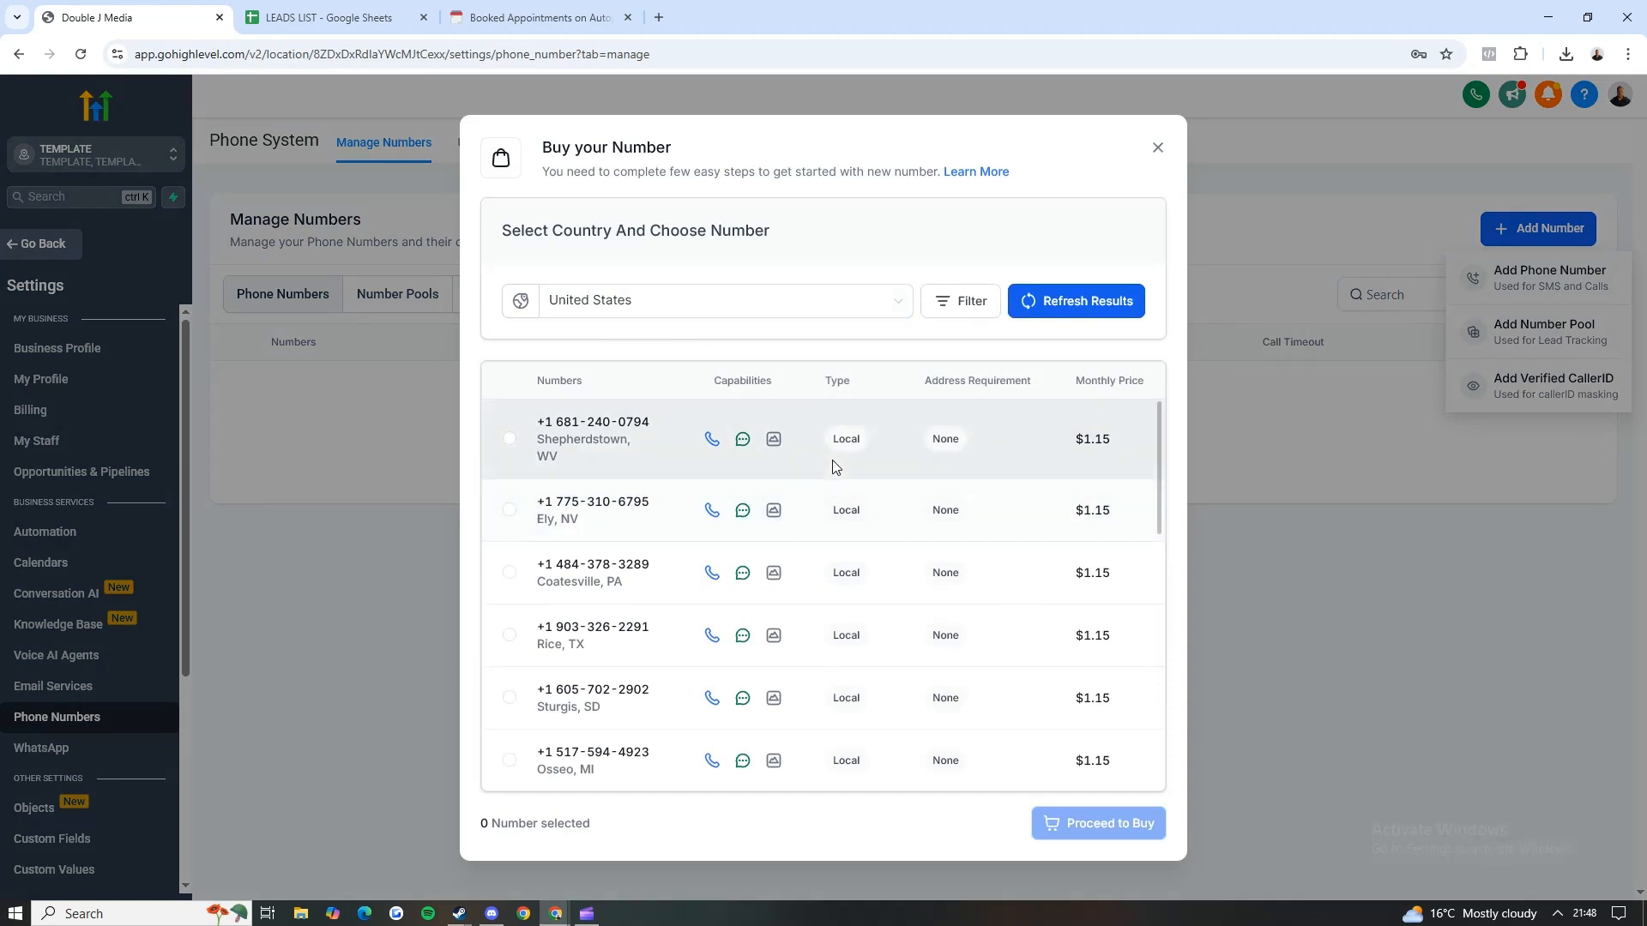
scroll(960, 480, down, 3)
drag(1158, 510, 1149, 684)
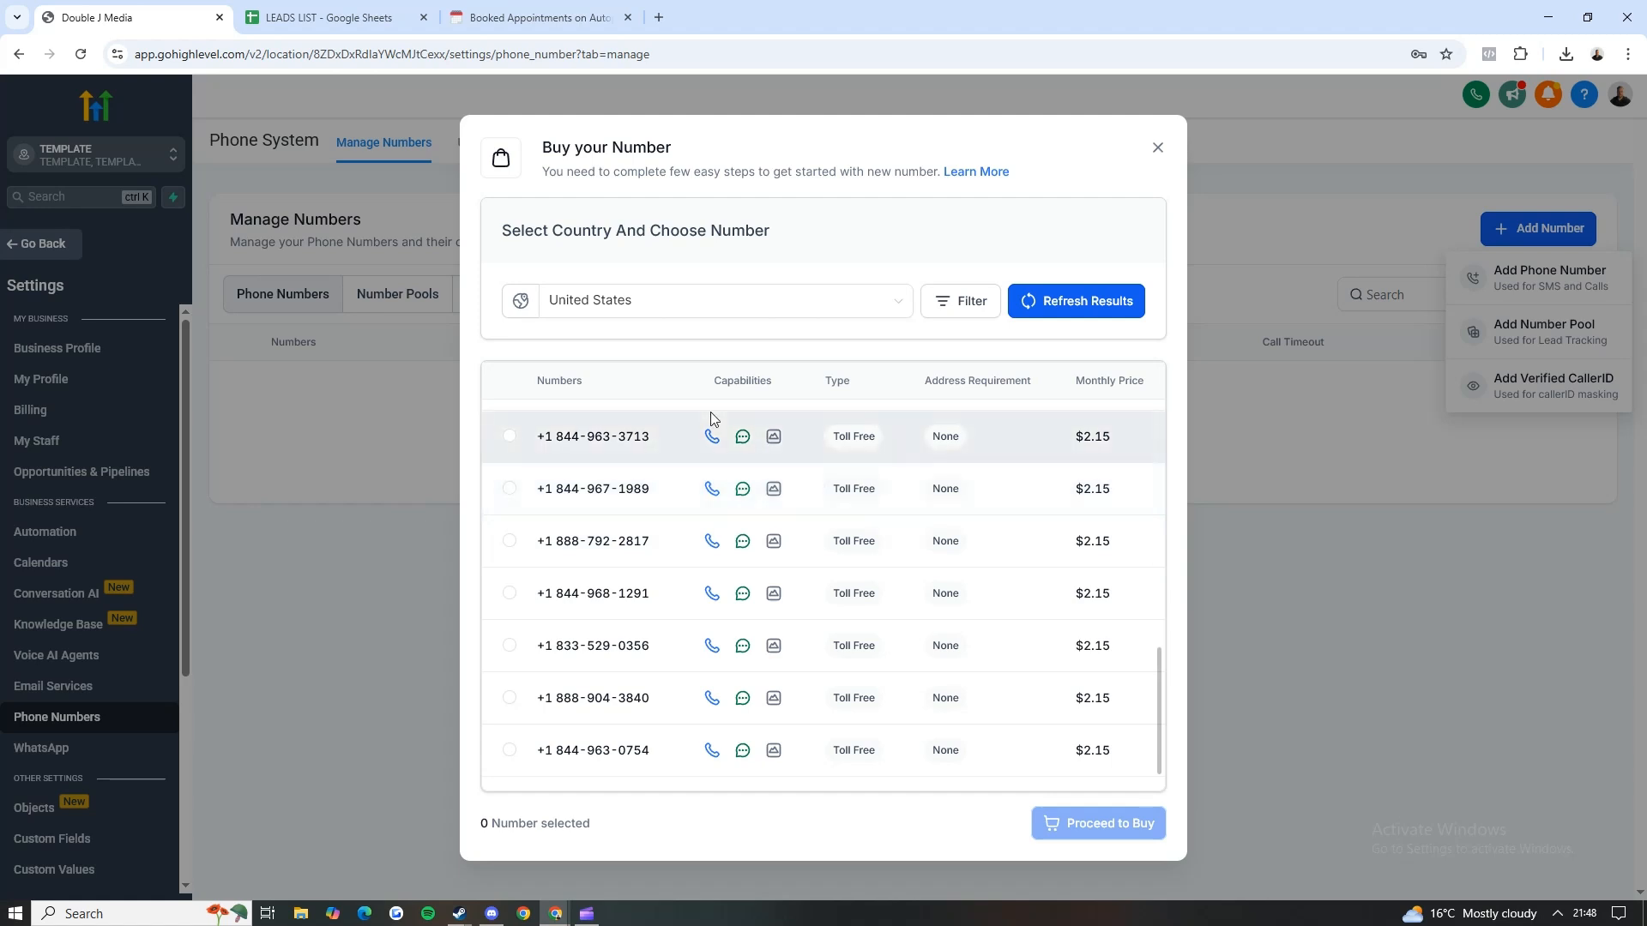
click(1156, 149)
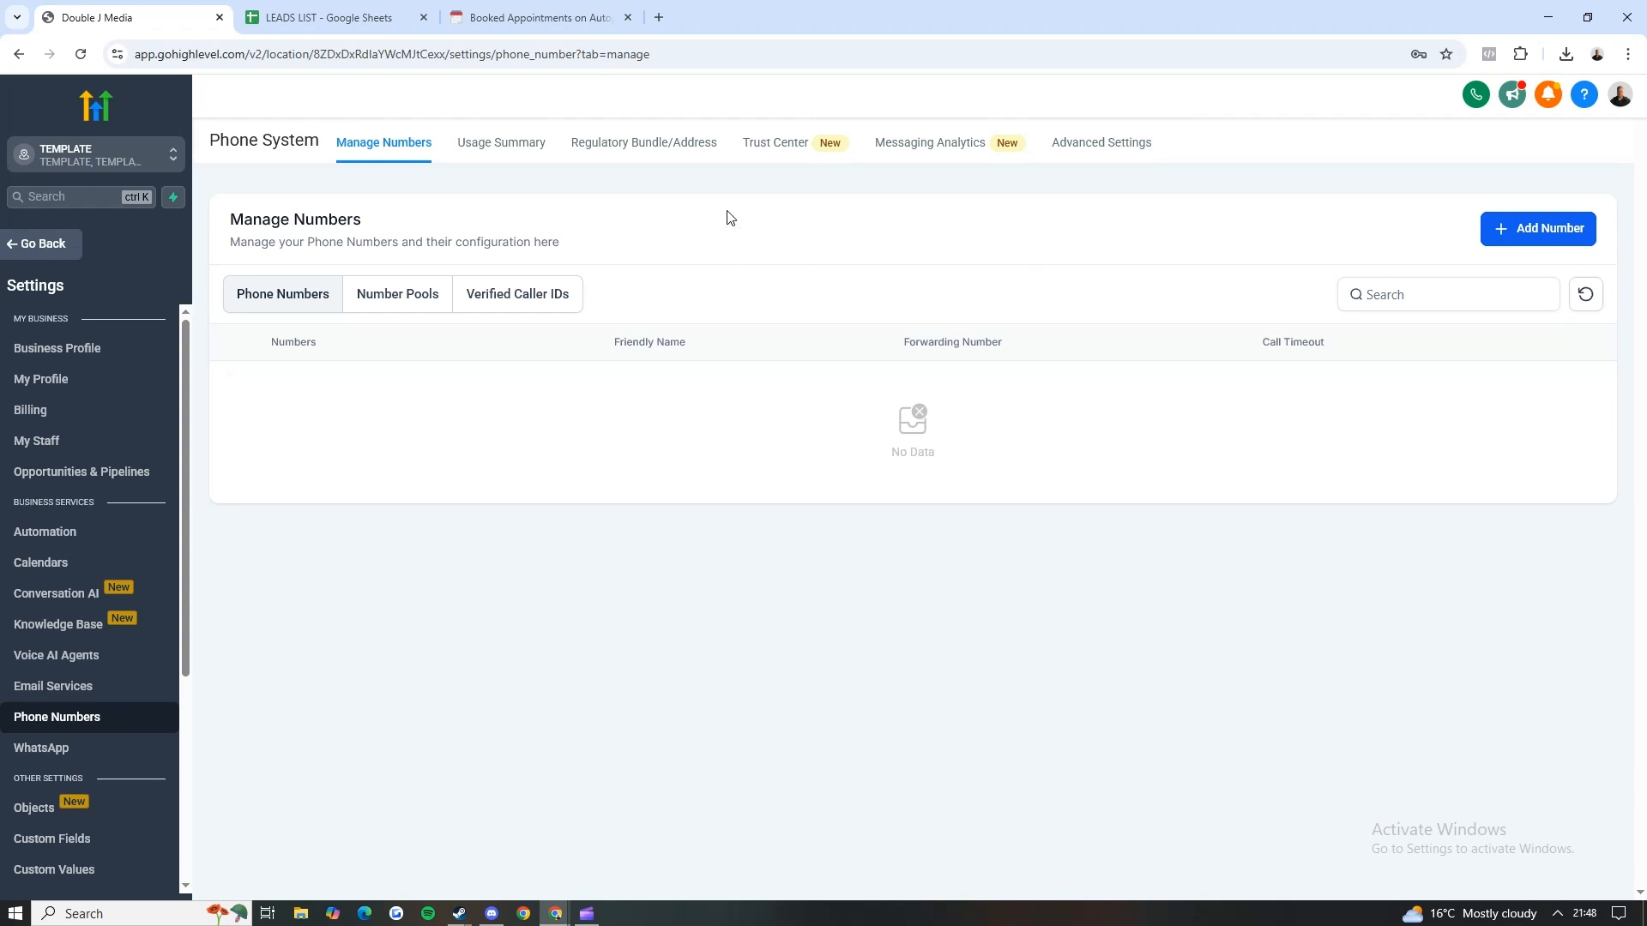
Step: Switch to the Notion setup checklist and tick off Buy a phone number
click(1510, 221)
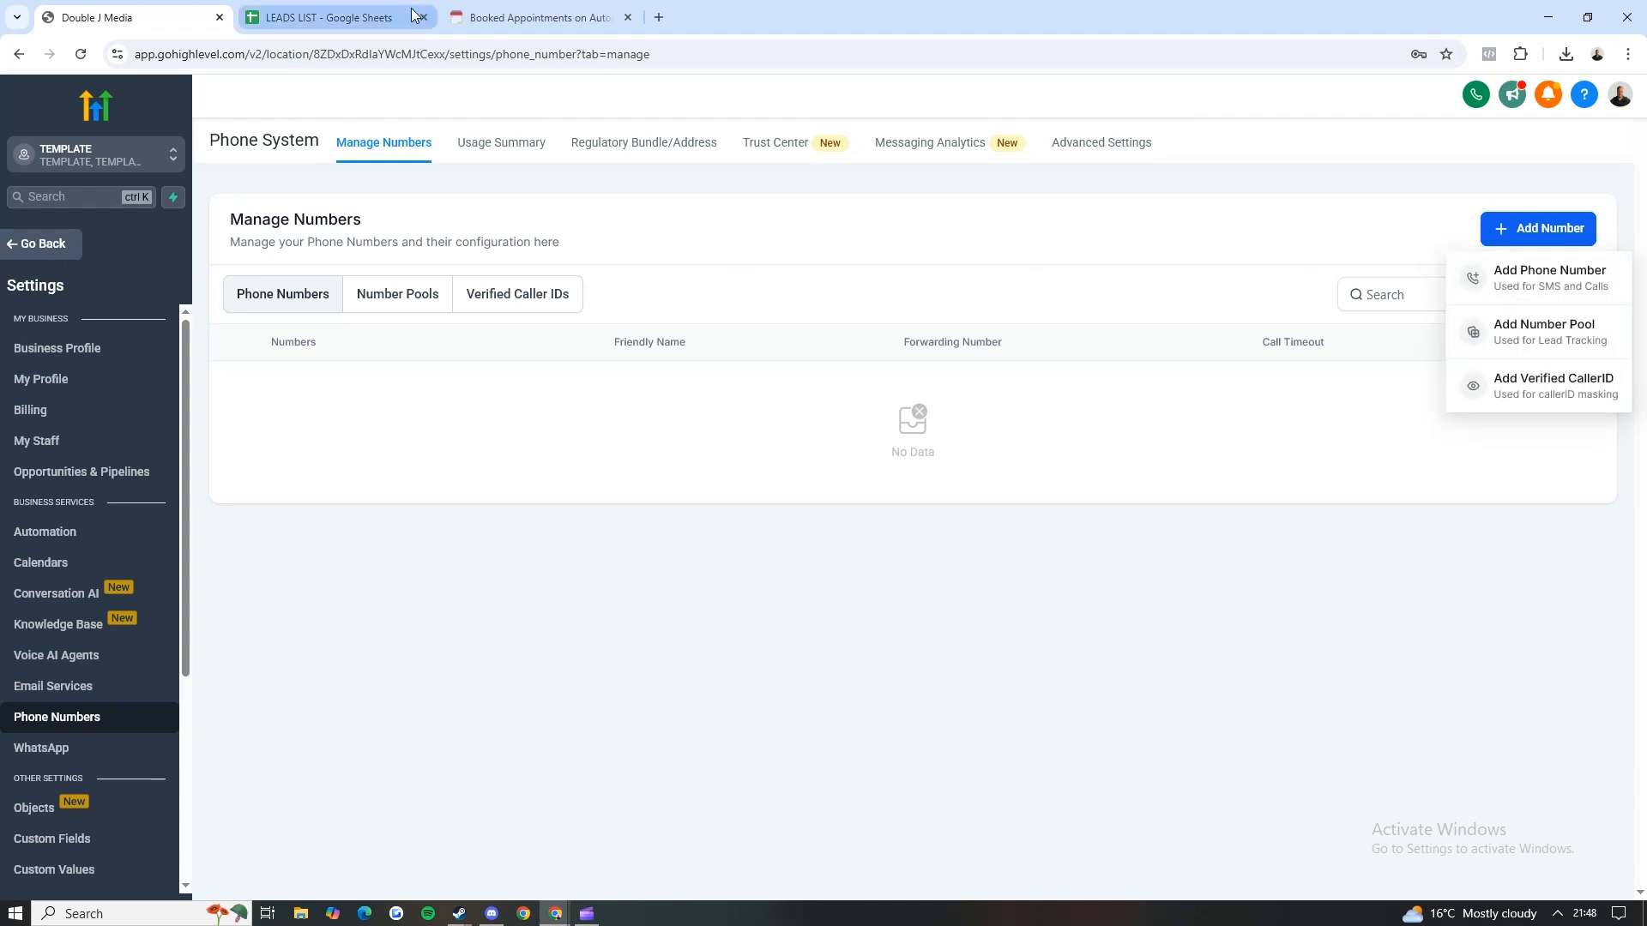
click(536, 17)
click(524, 592)
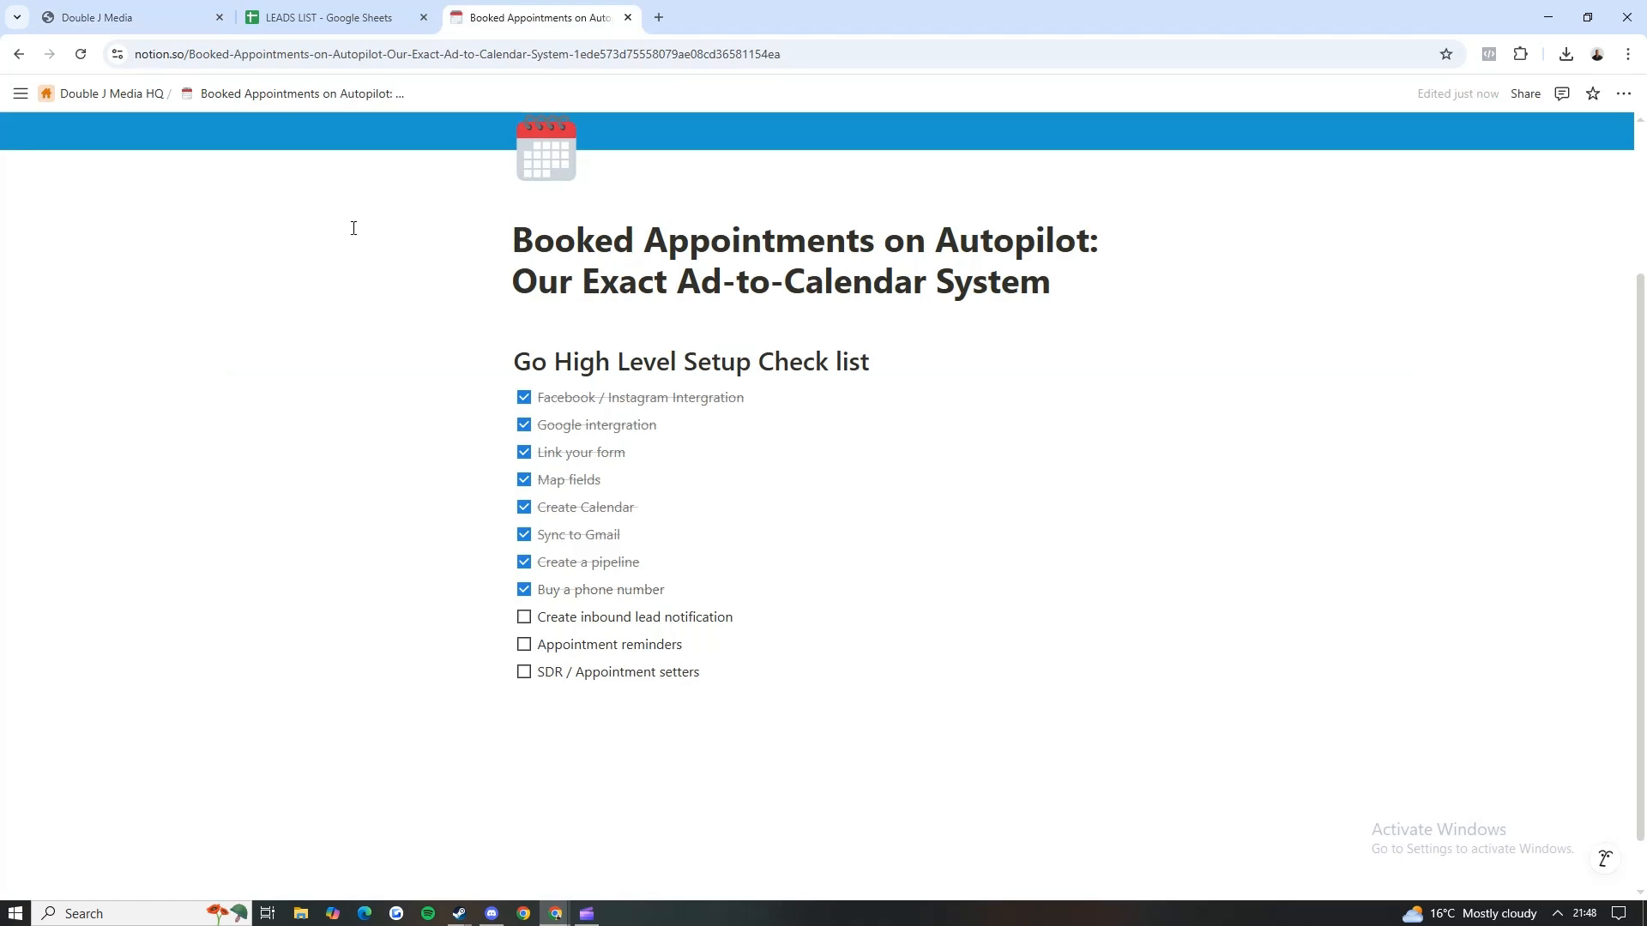
Step: Return to GoHighLevel, leave the phone settings, and create a new automation workflow from scratch
click(128, 17)
click(49, 246)
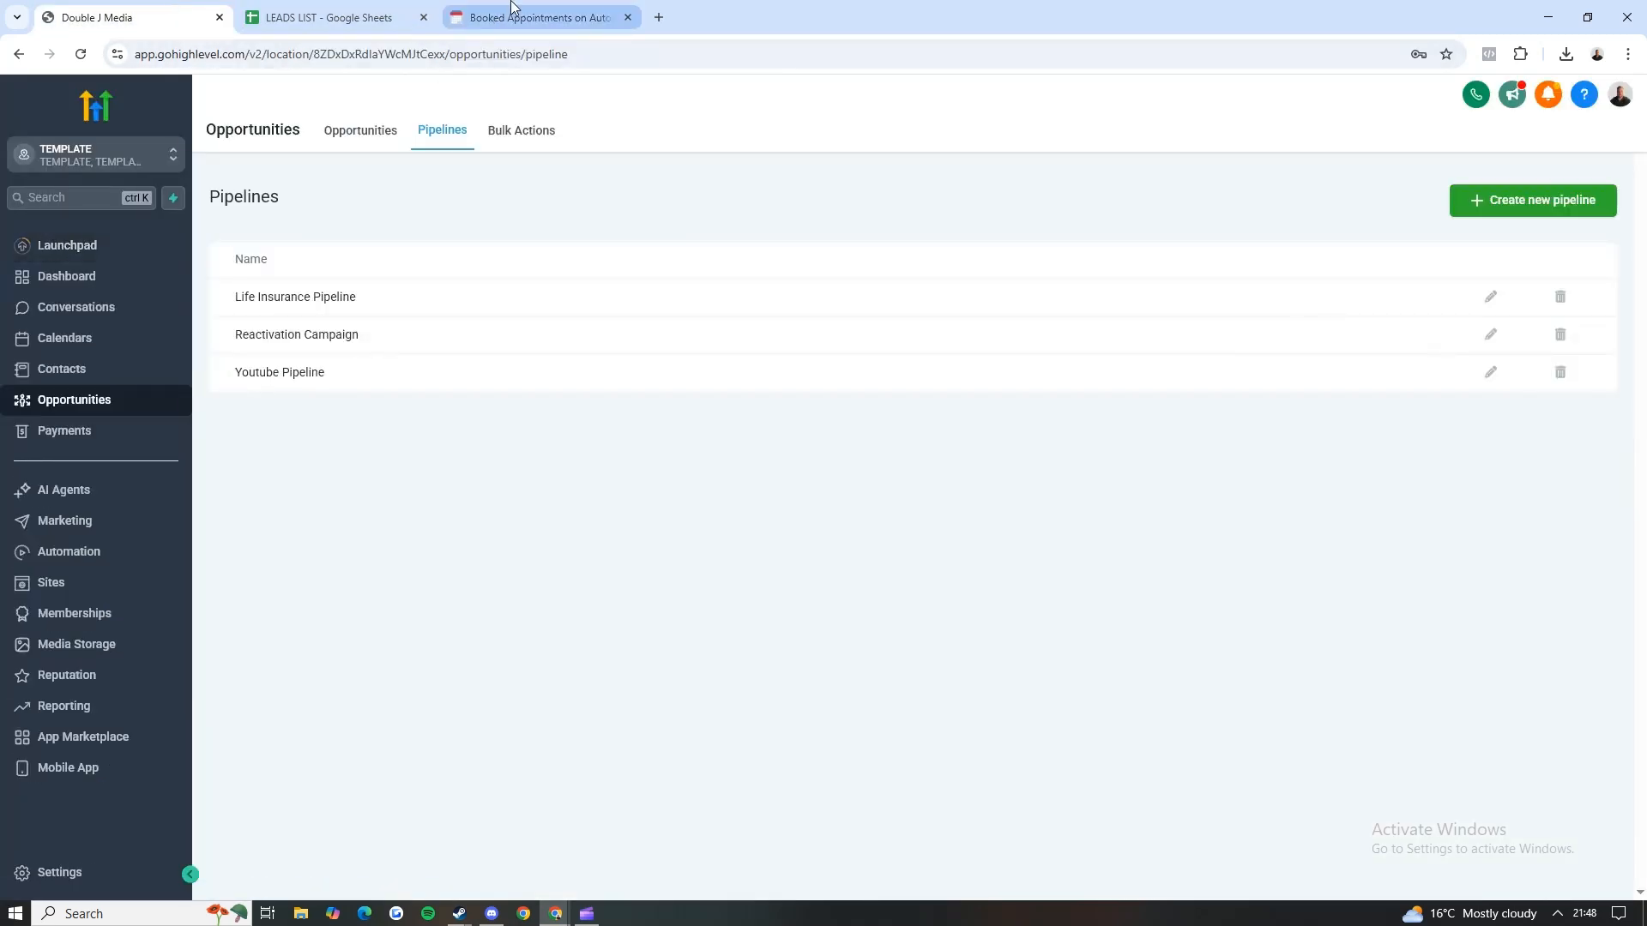
click(104, 309)
click(79, 347)
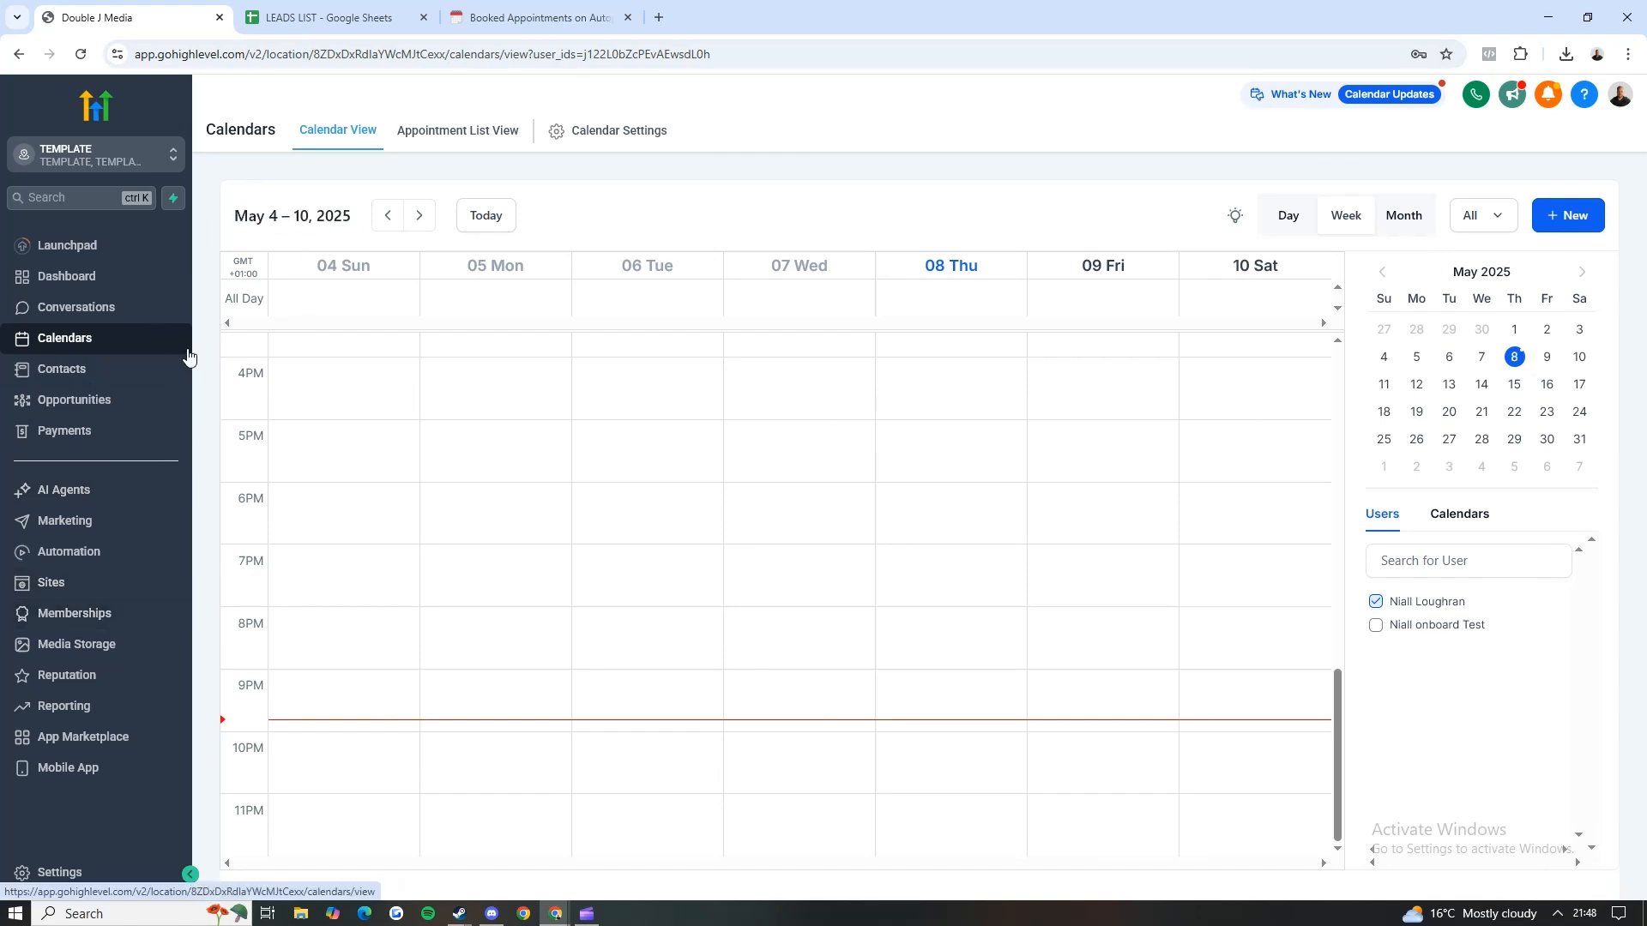
click(55, 556)
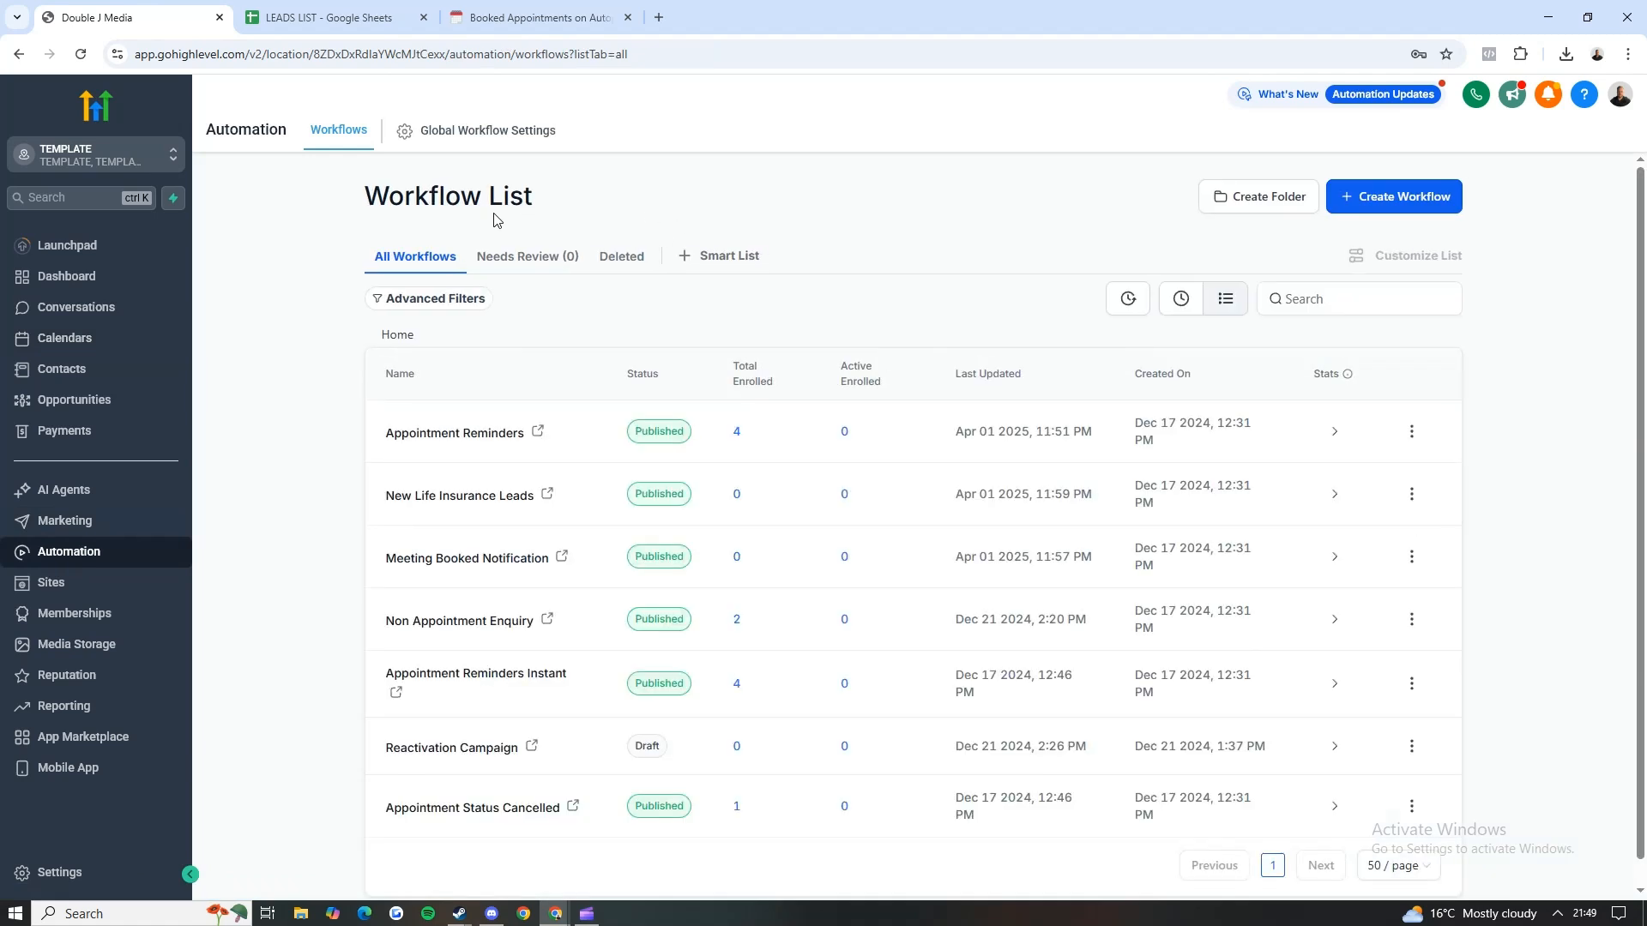
click(1342, 204)
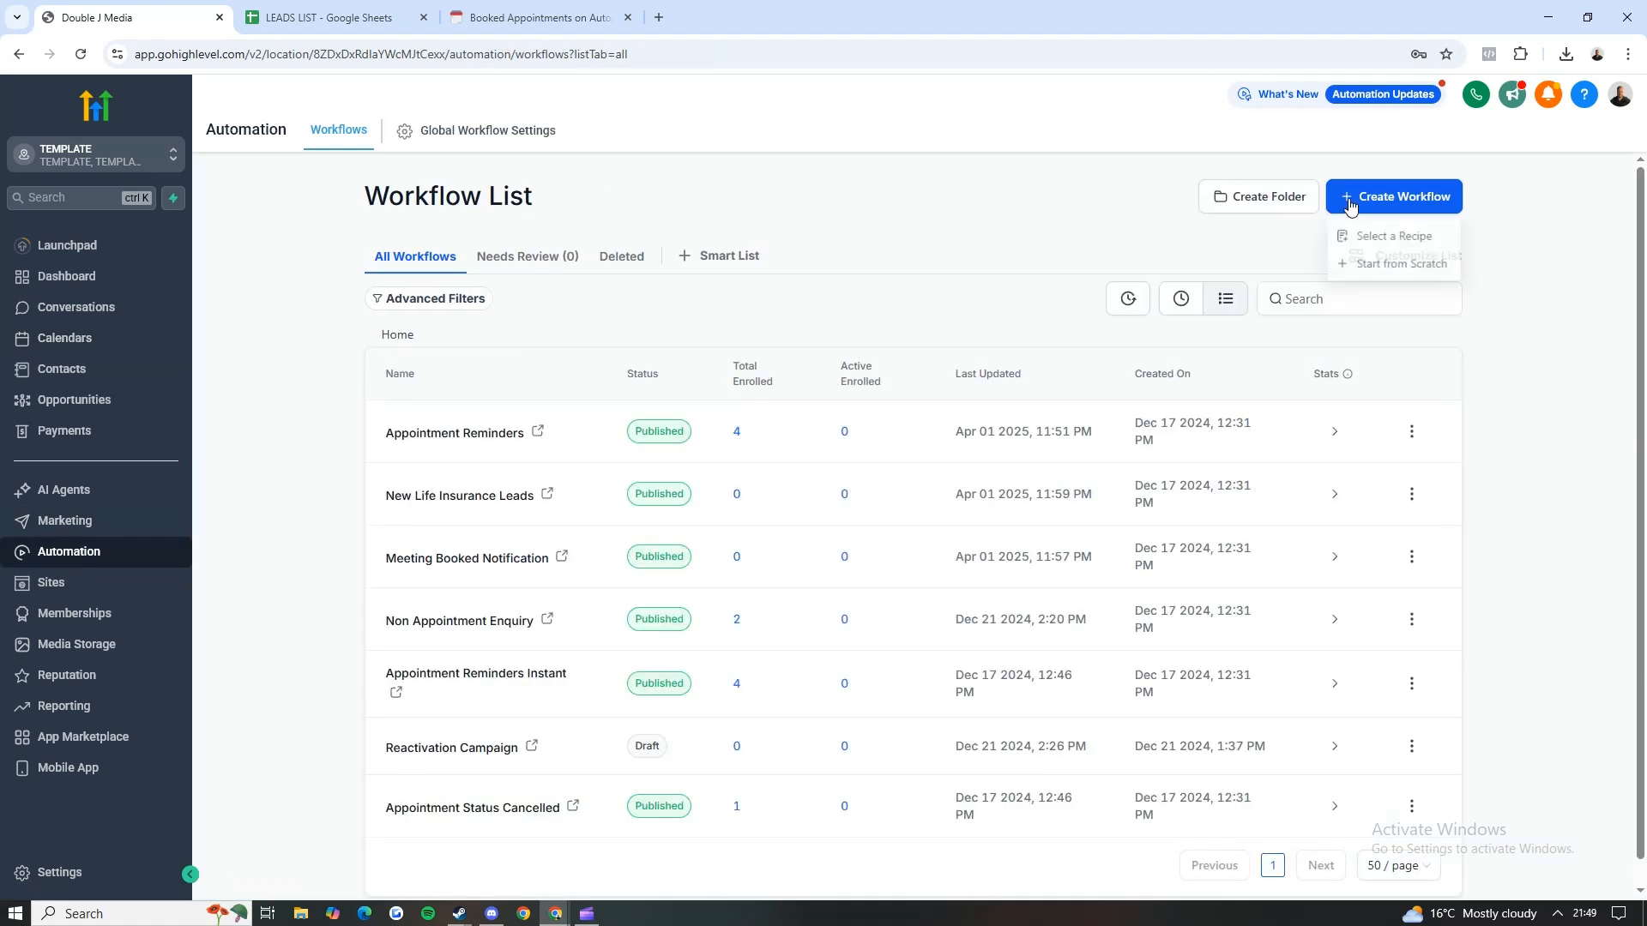
click(1366, 272)
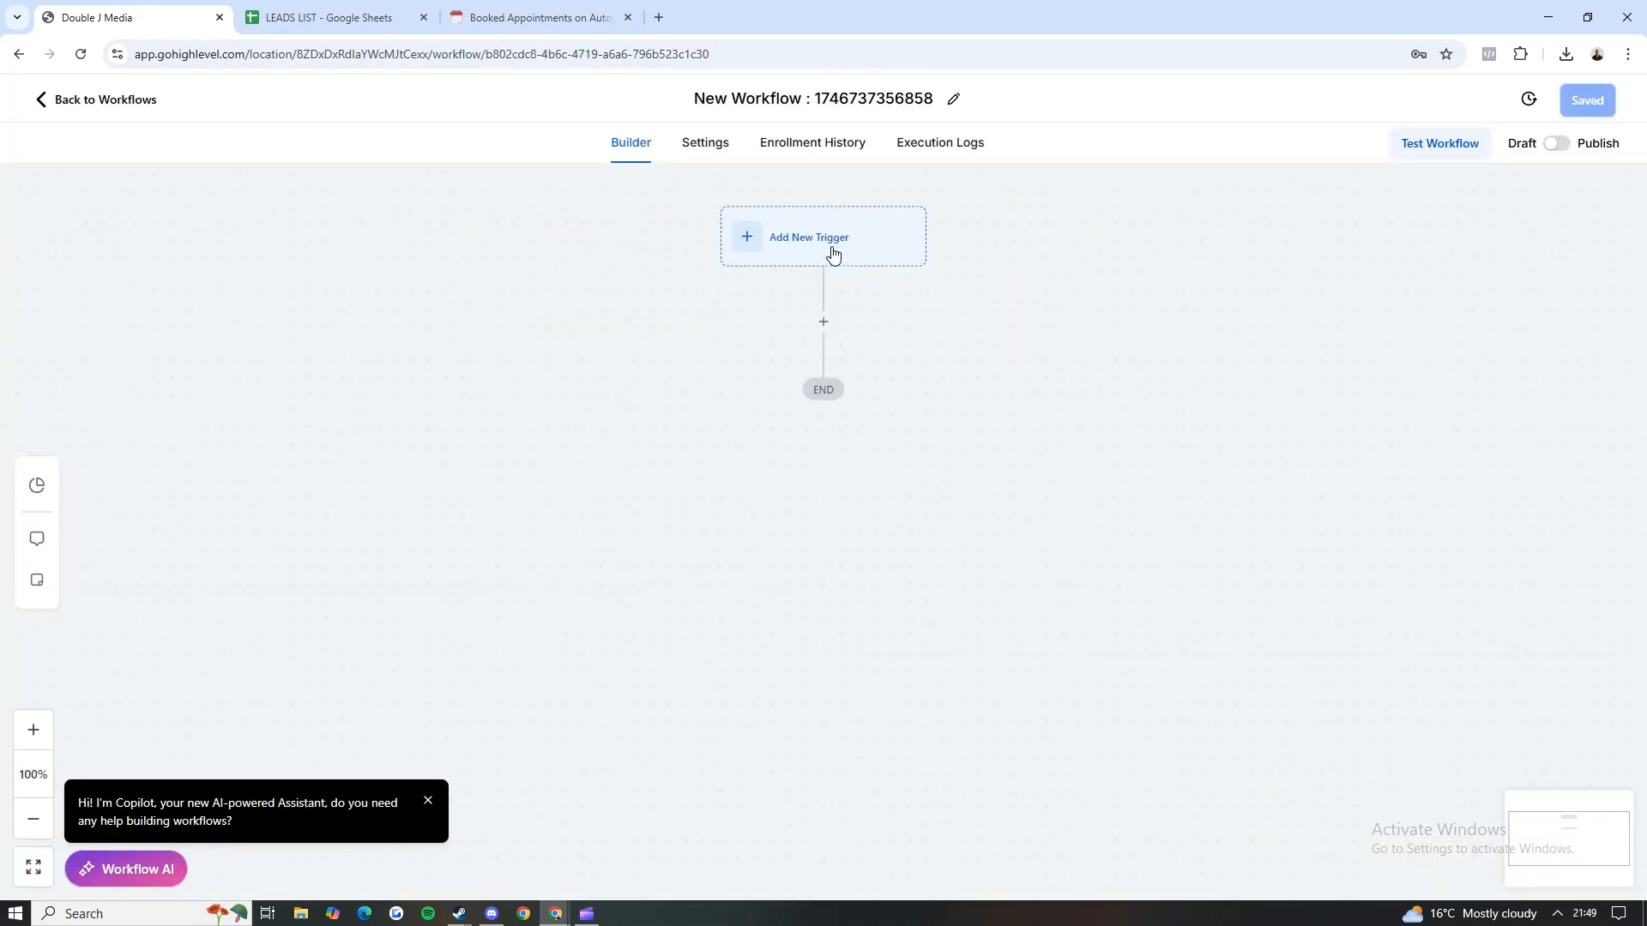
Step: Rename the new workflow "Test - new lead" and save it
click(770, 101)
key(ctrl+a)
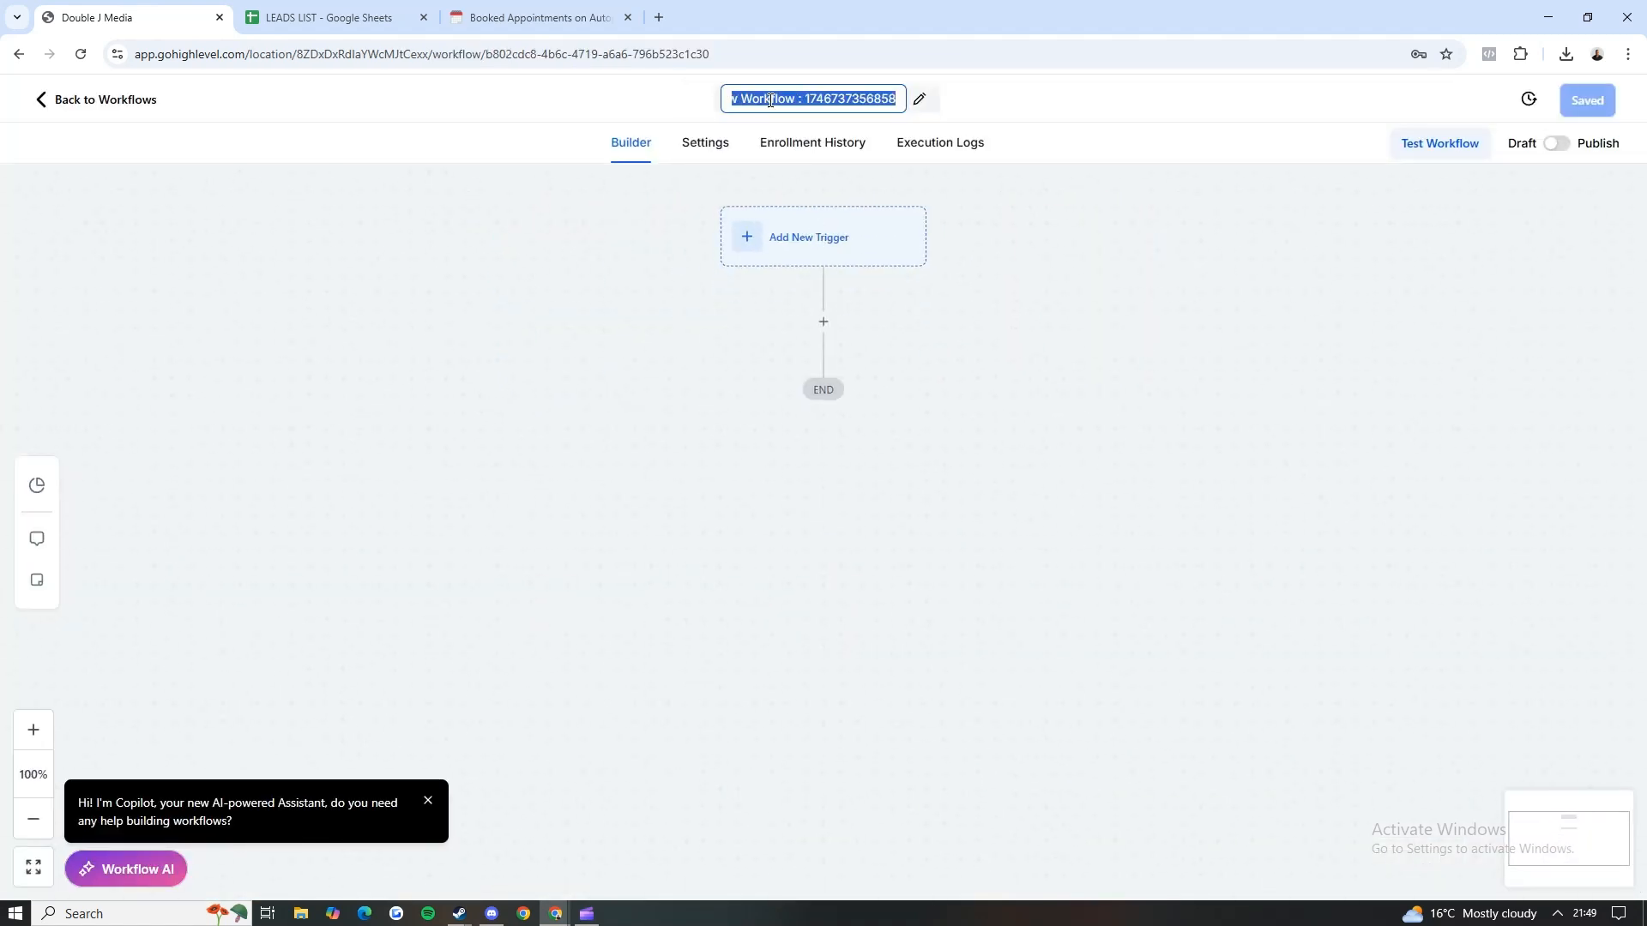
text(Test - n)
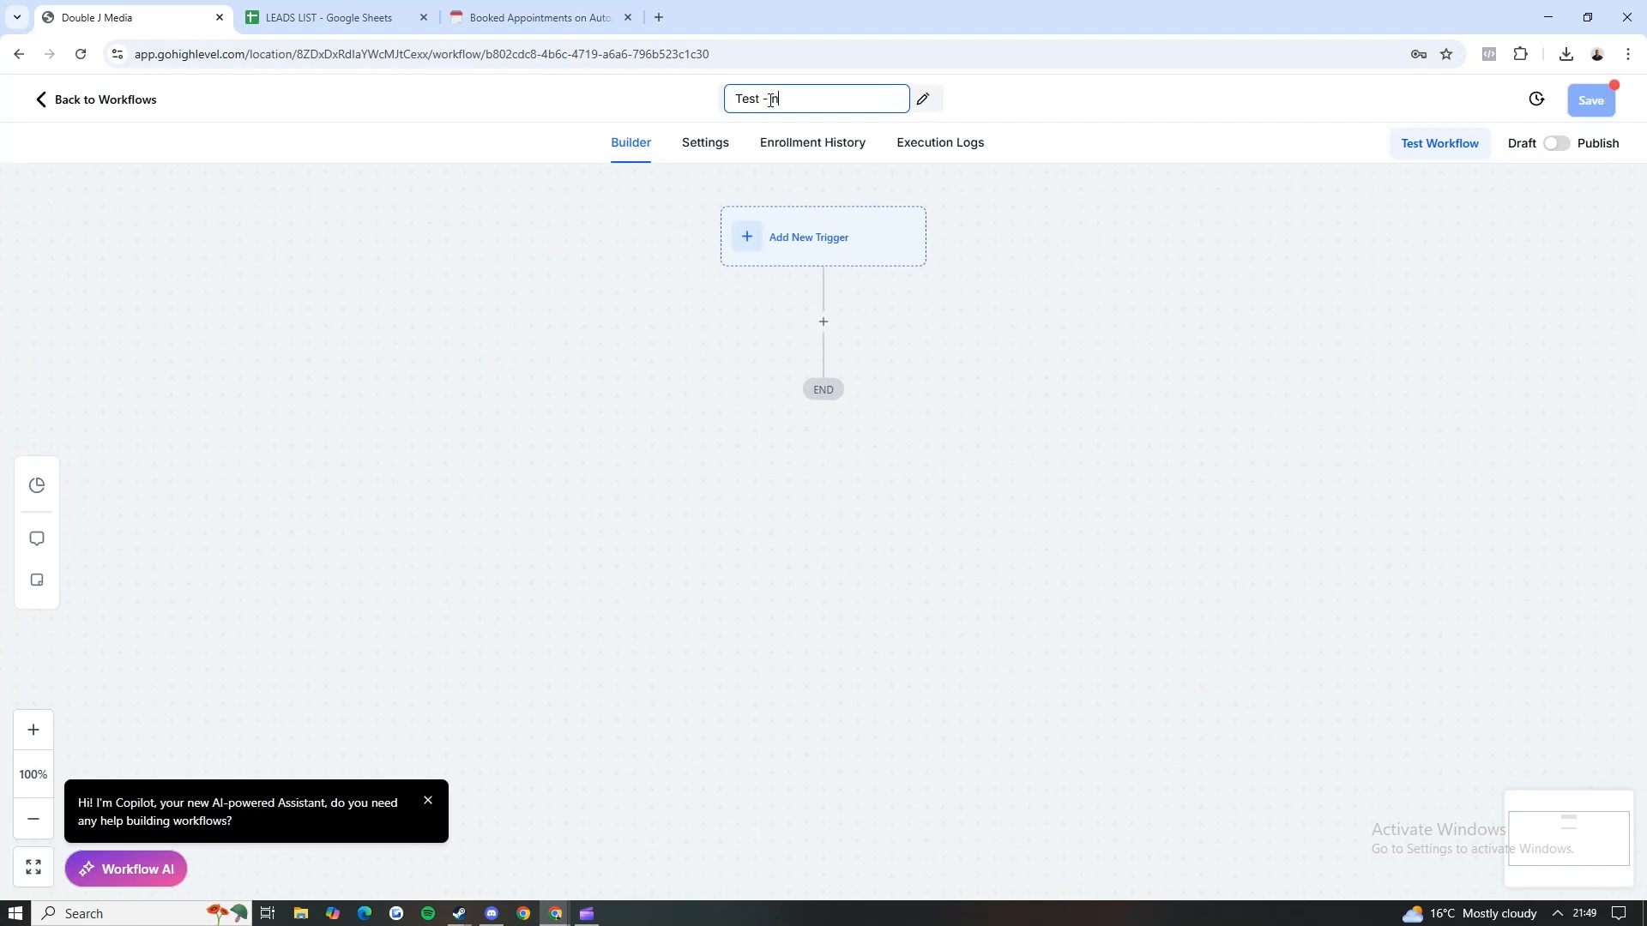
text(ew lead)
key(Return)
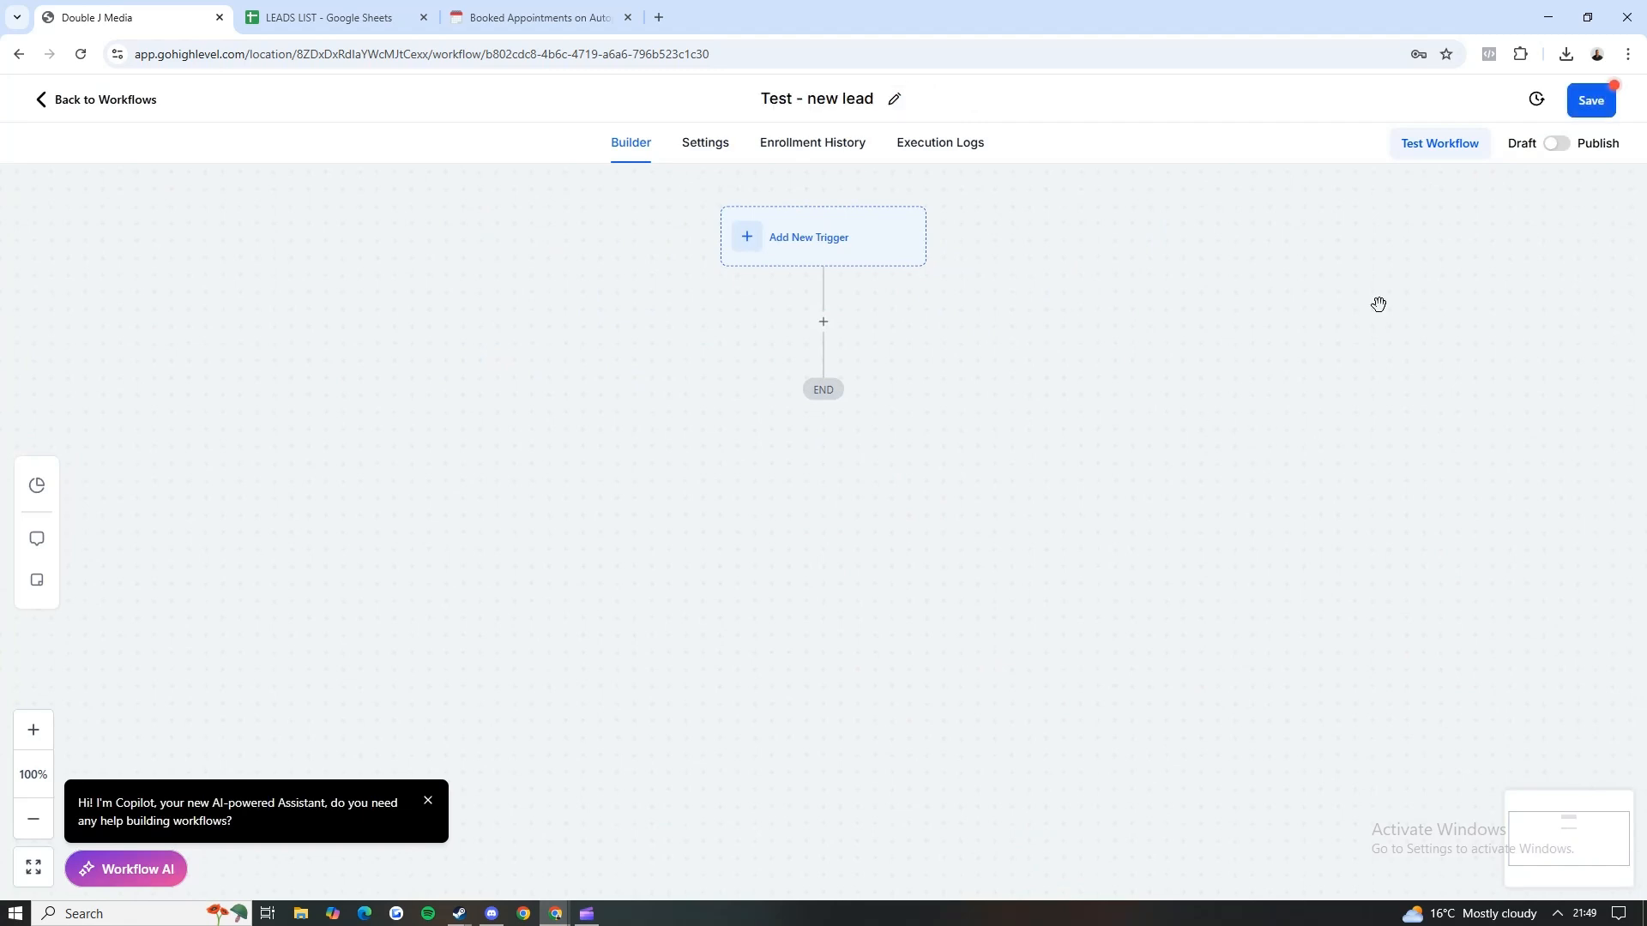
click(1591, 100)
Step: Try to add a Facebook Lead Form Submitted trigger with a Page Is filter and save it
click(758, 240)
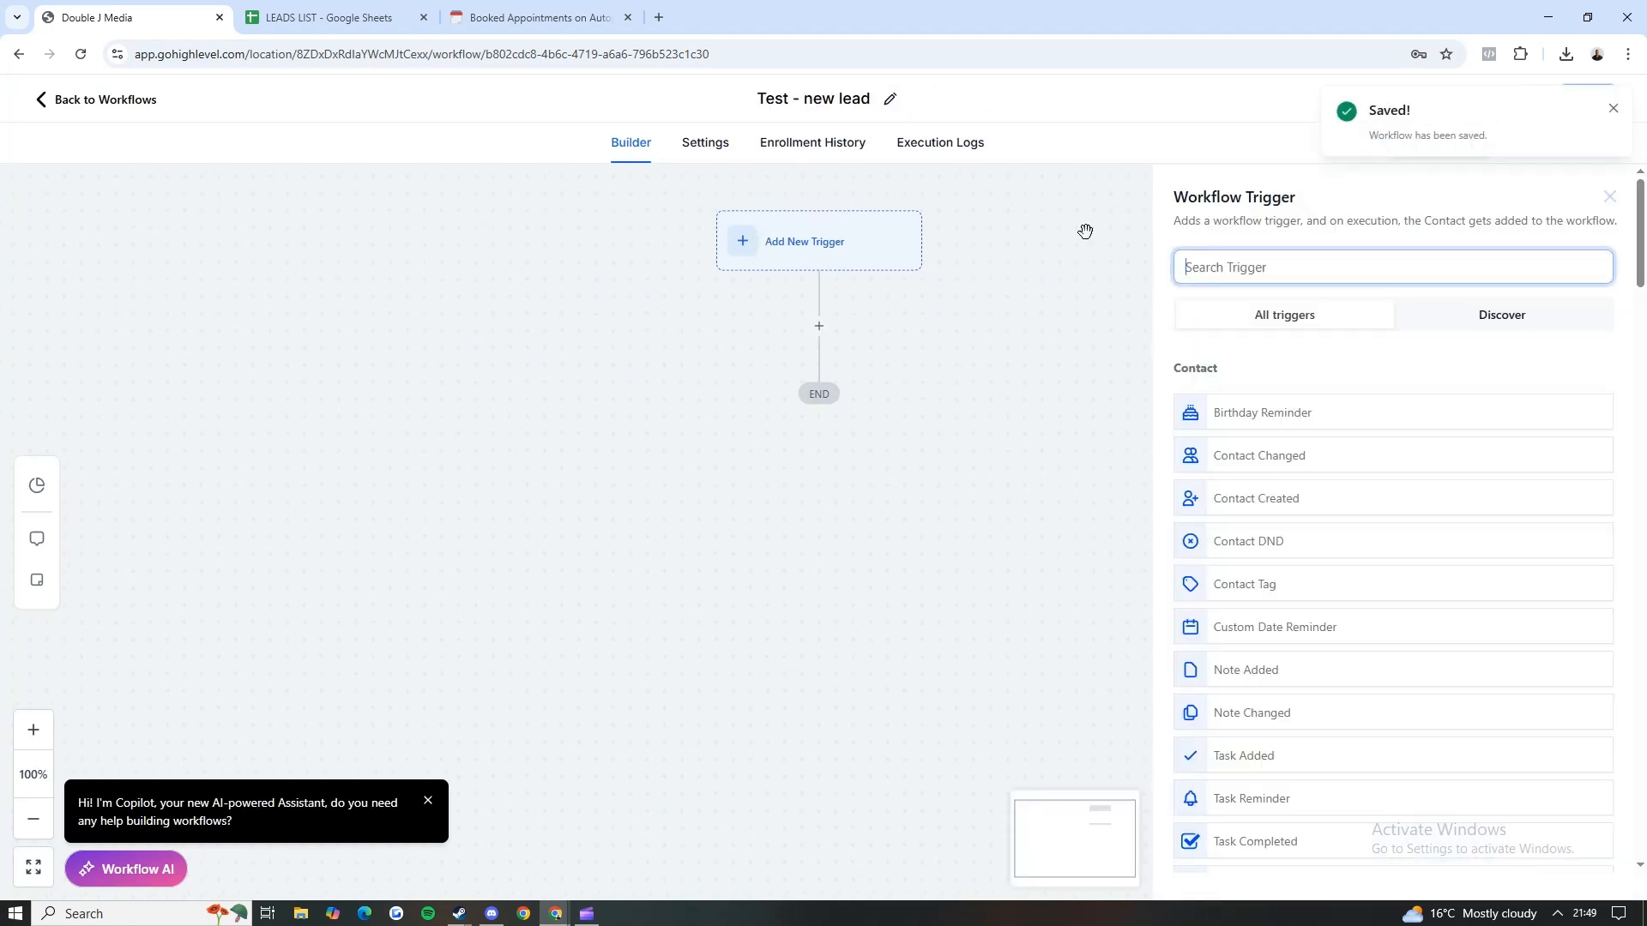
text(face)
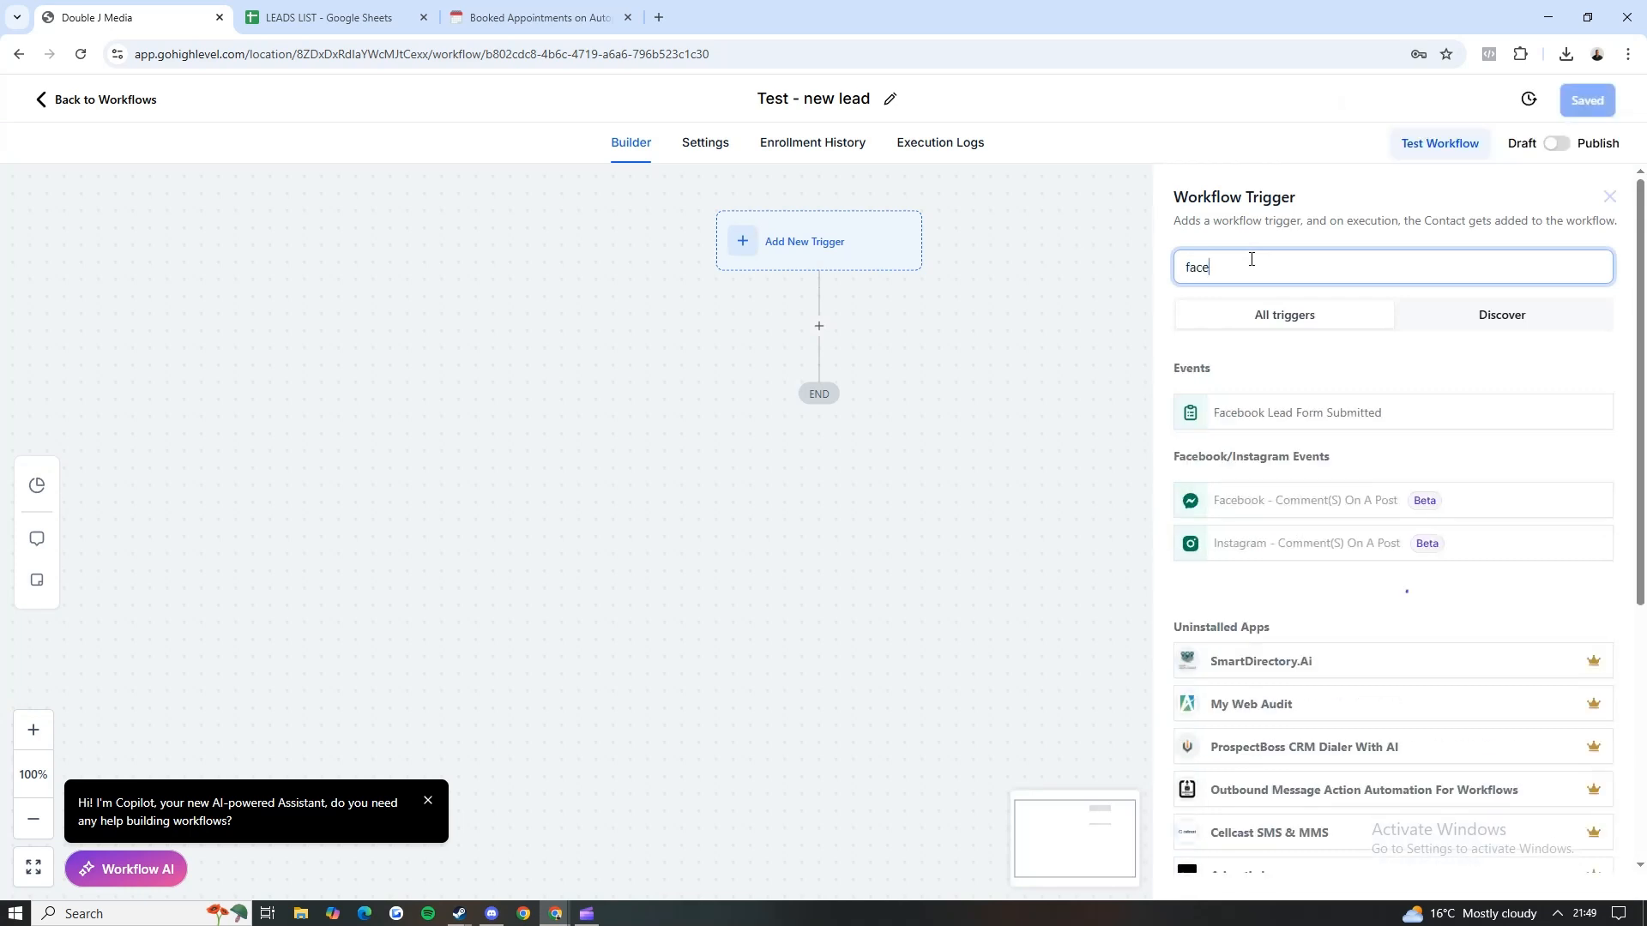
click(1312, 410)
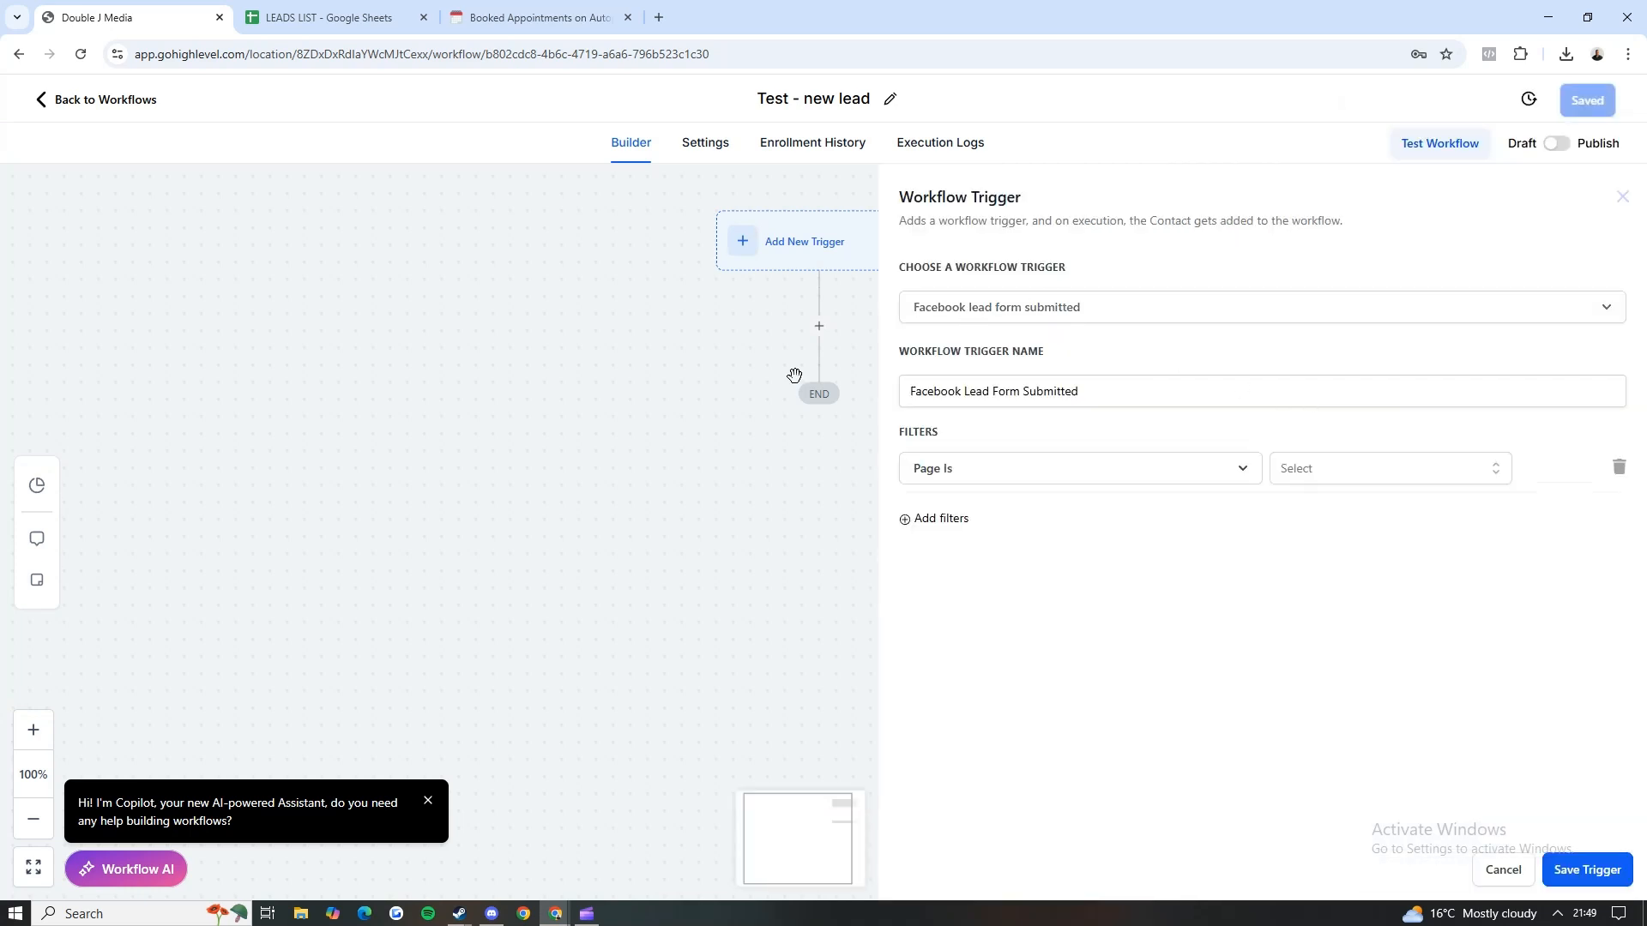
click(992, 479)
click(1333, 481)
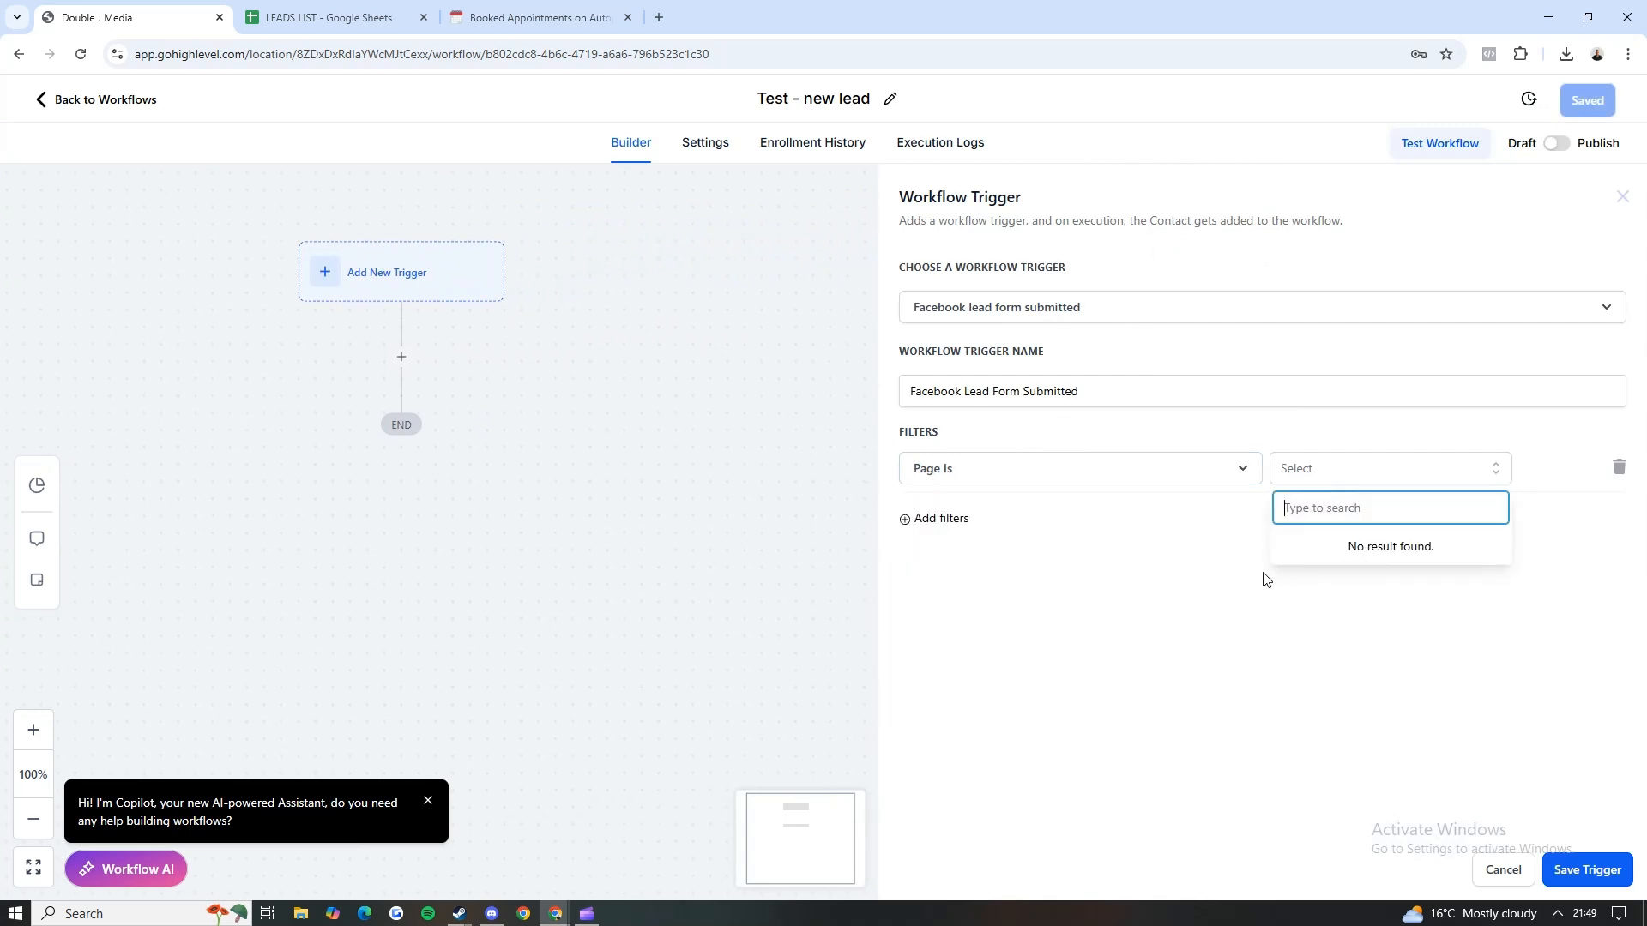
click(1348, 535)
click(1325, 474)
click(1243, 523)
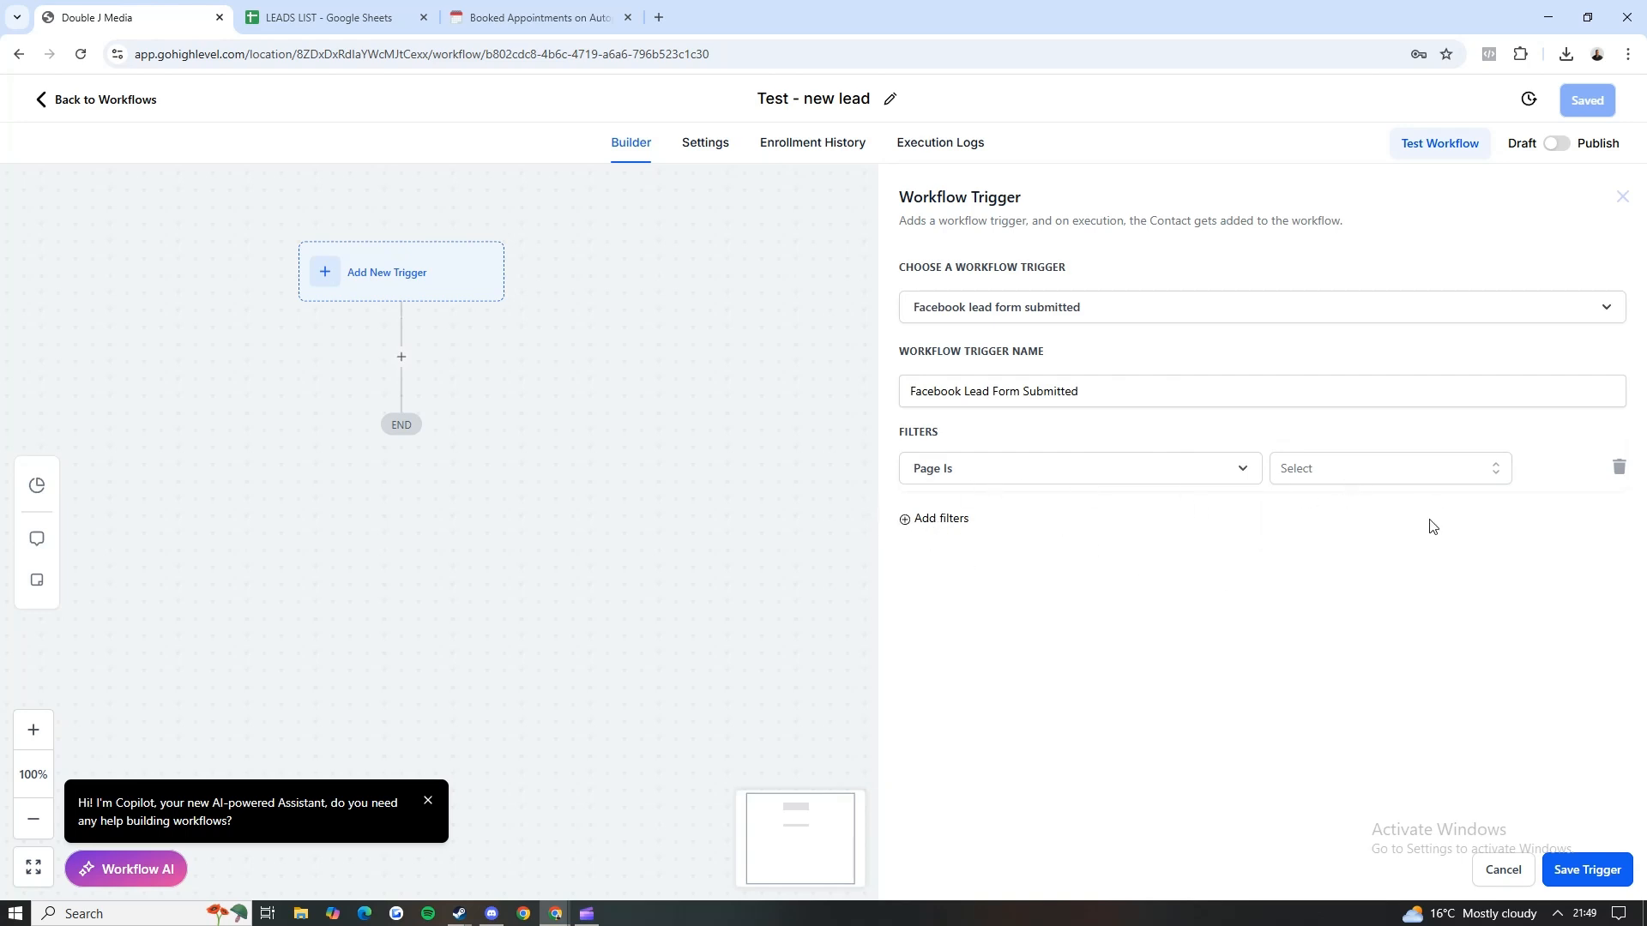
click(1587, 869)
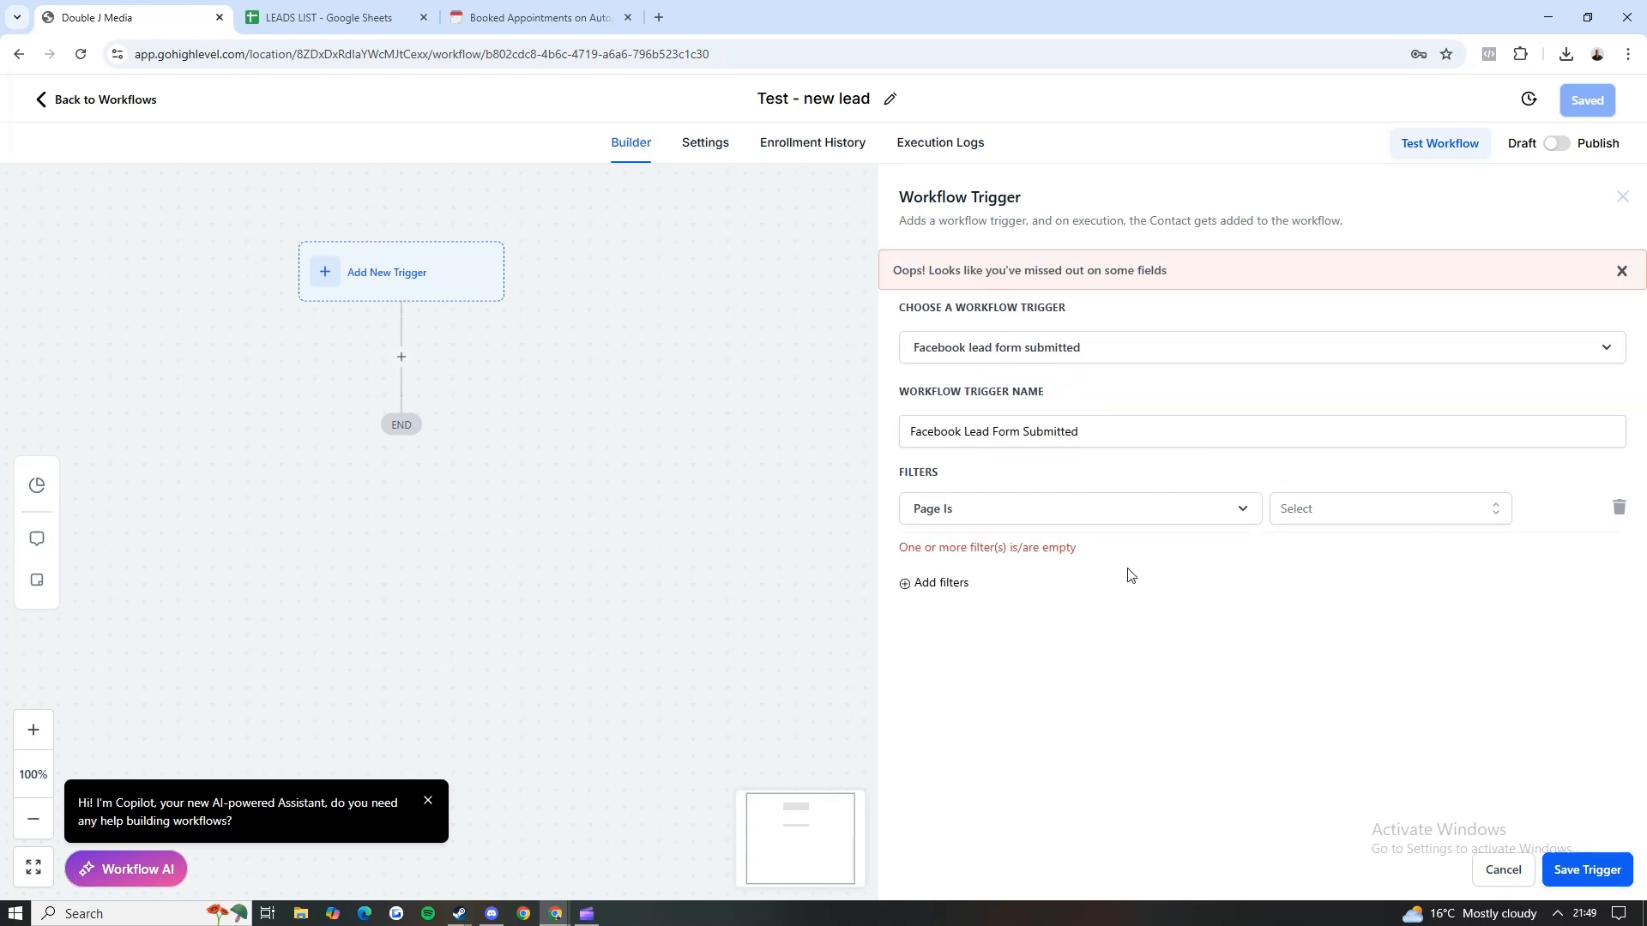
click(1369, 515)
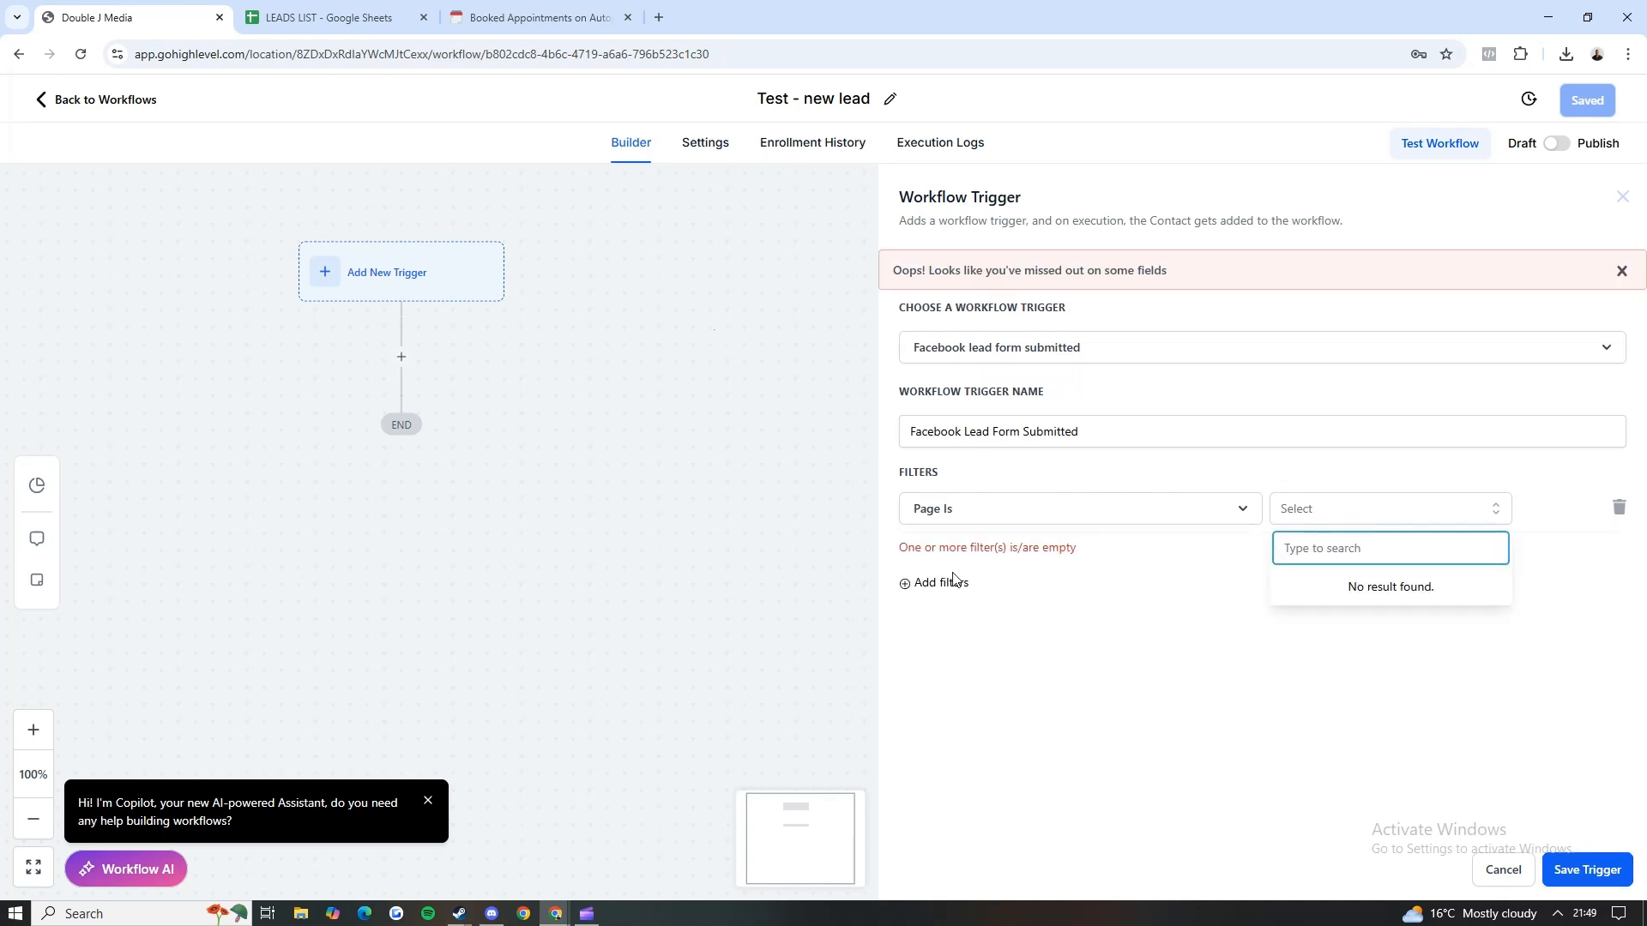
Step: Go back to the workflow list and open the New Life Insurance Leads workflow in the Leads Notifications folder
click(129, 99)
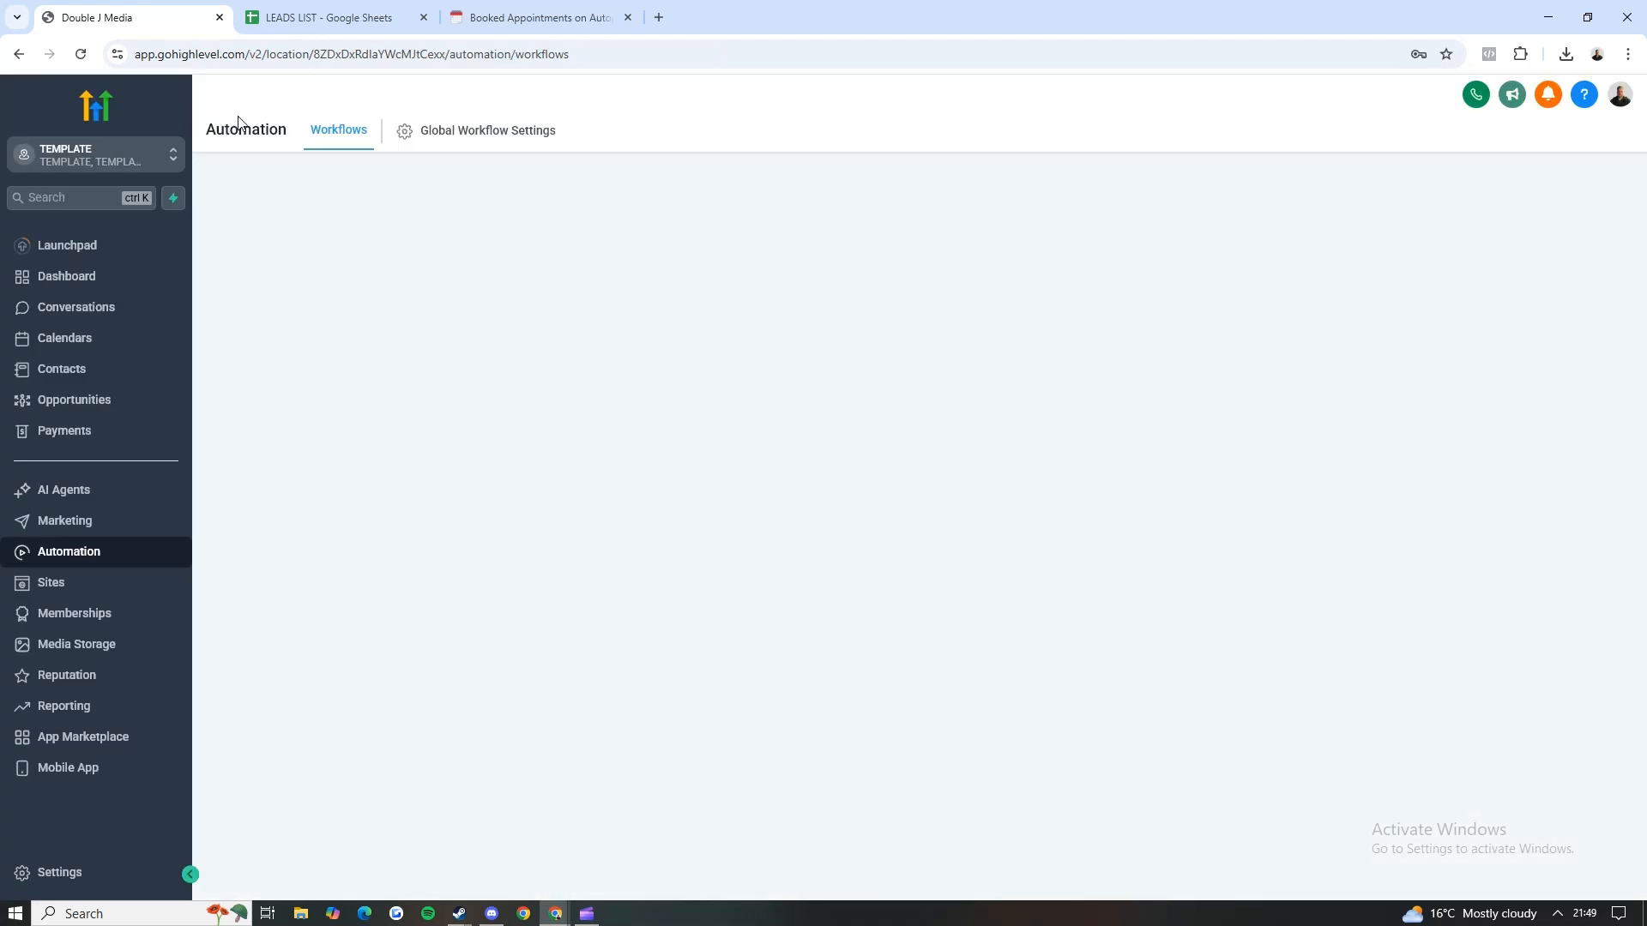
click(491, 531)
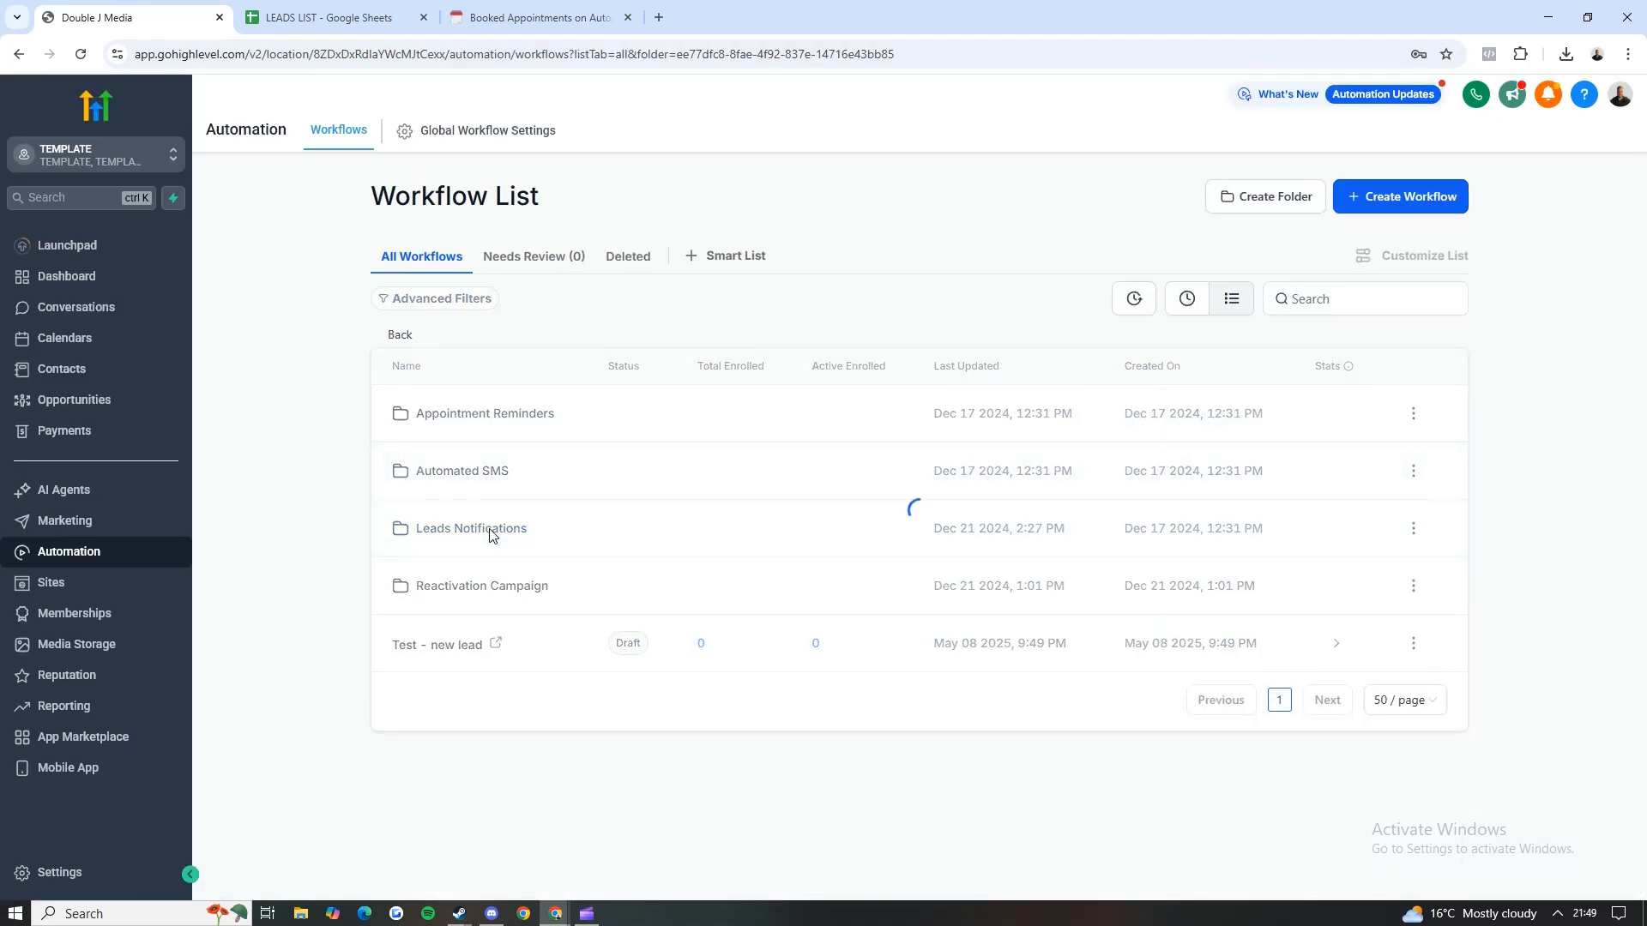
click(490, 478)
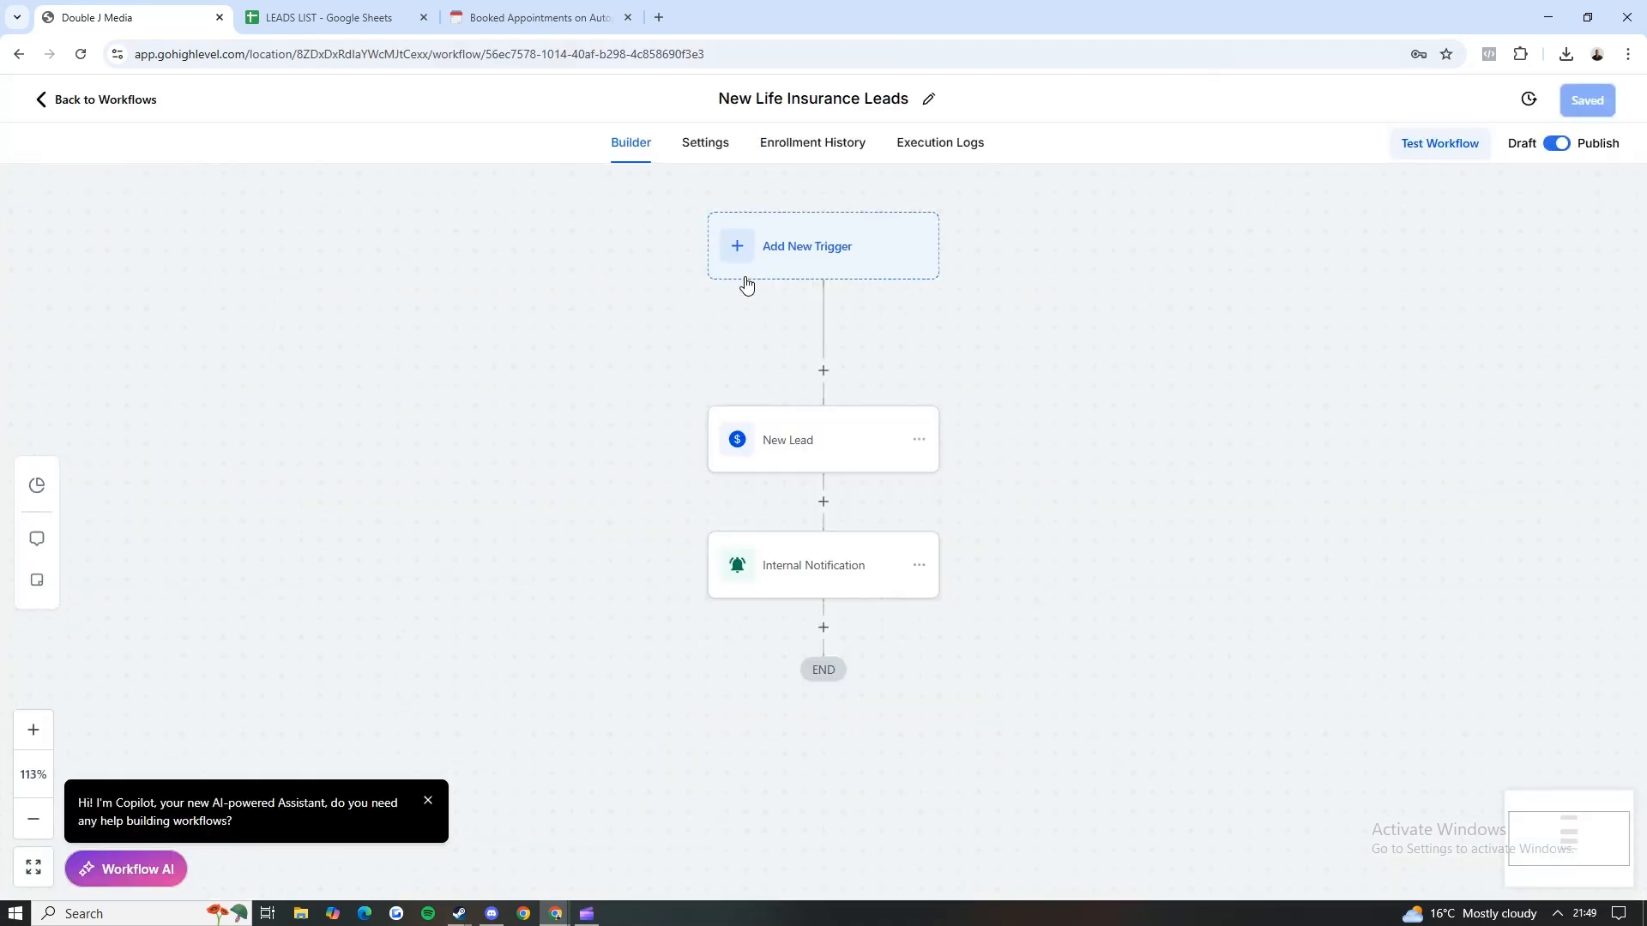
Step: Inspect the Facebook Lead Form Submitted trigger and the choices offered by its Form Is filter
click(684, 234)
drag(528, 394, 196, 392)
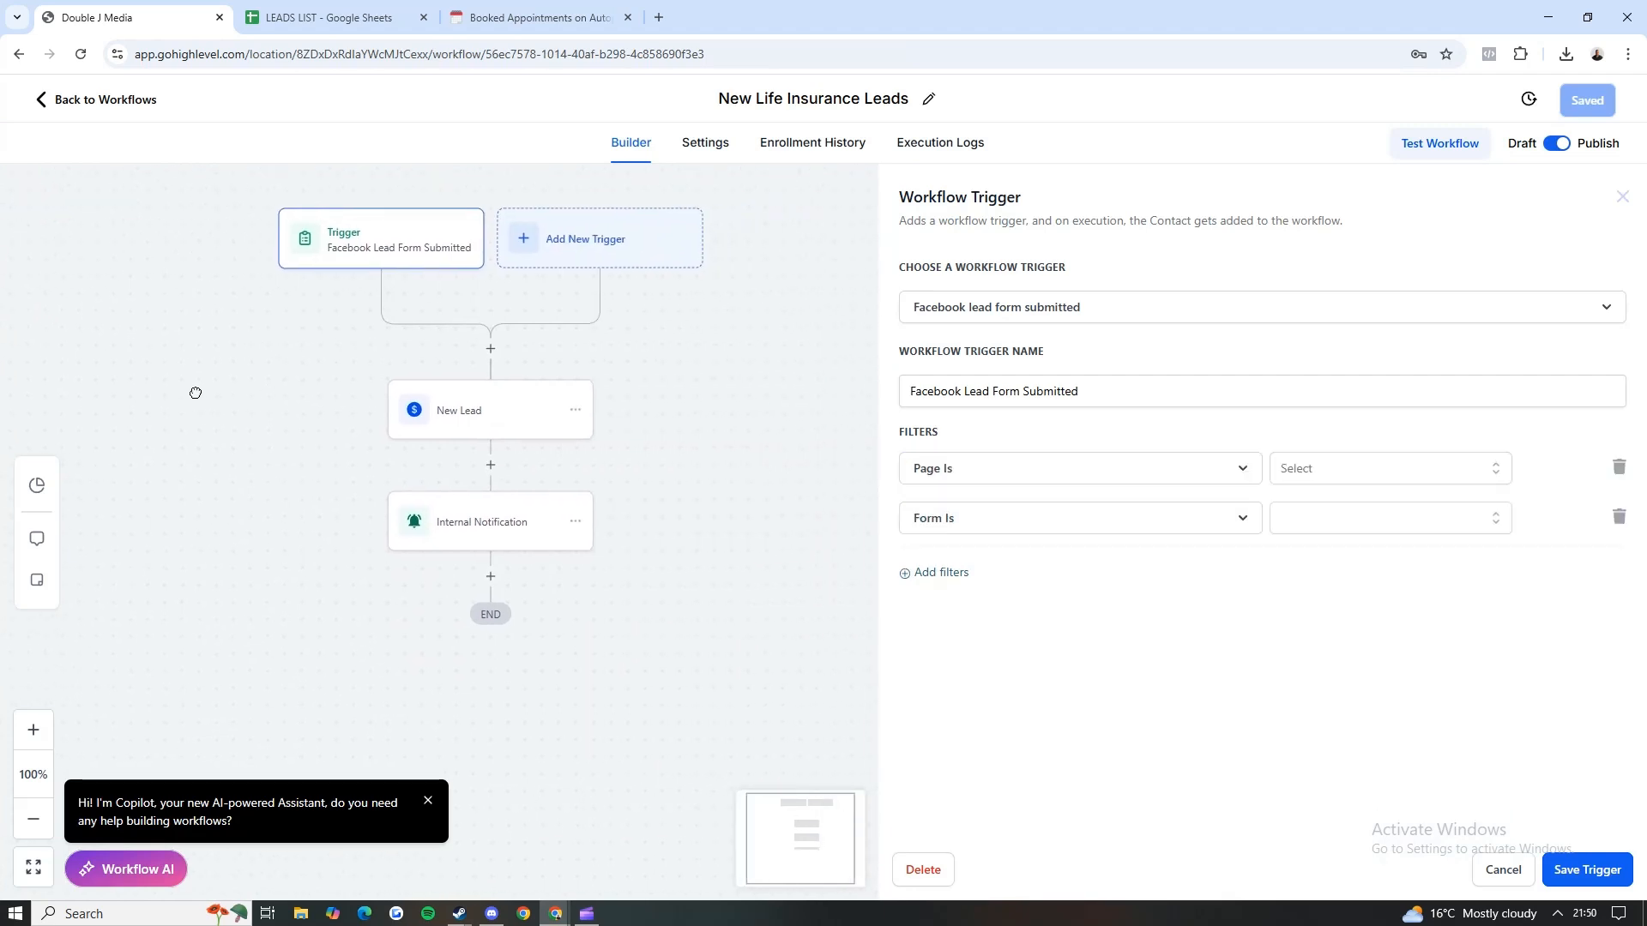
click(1322, 525)
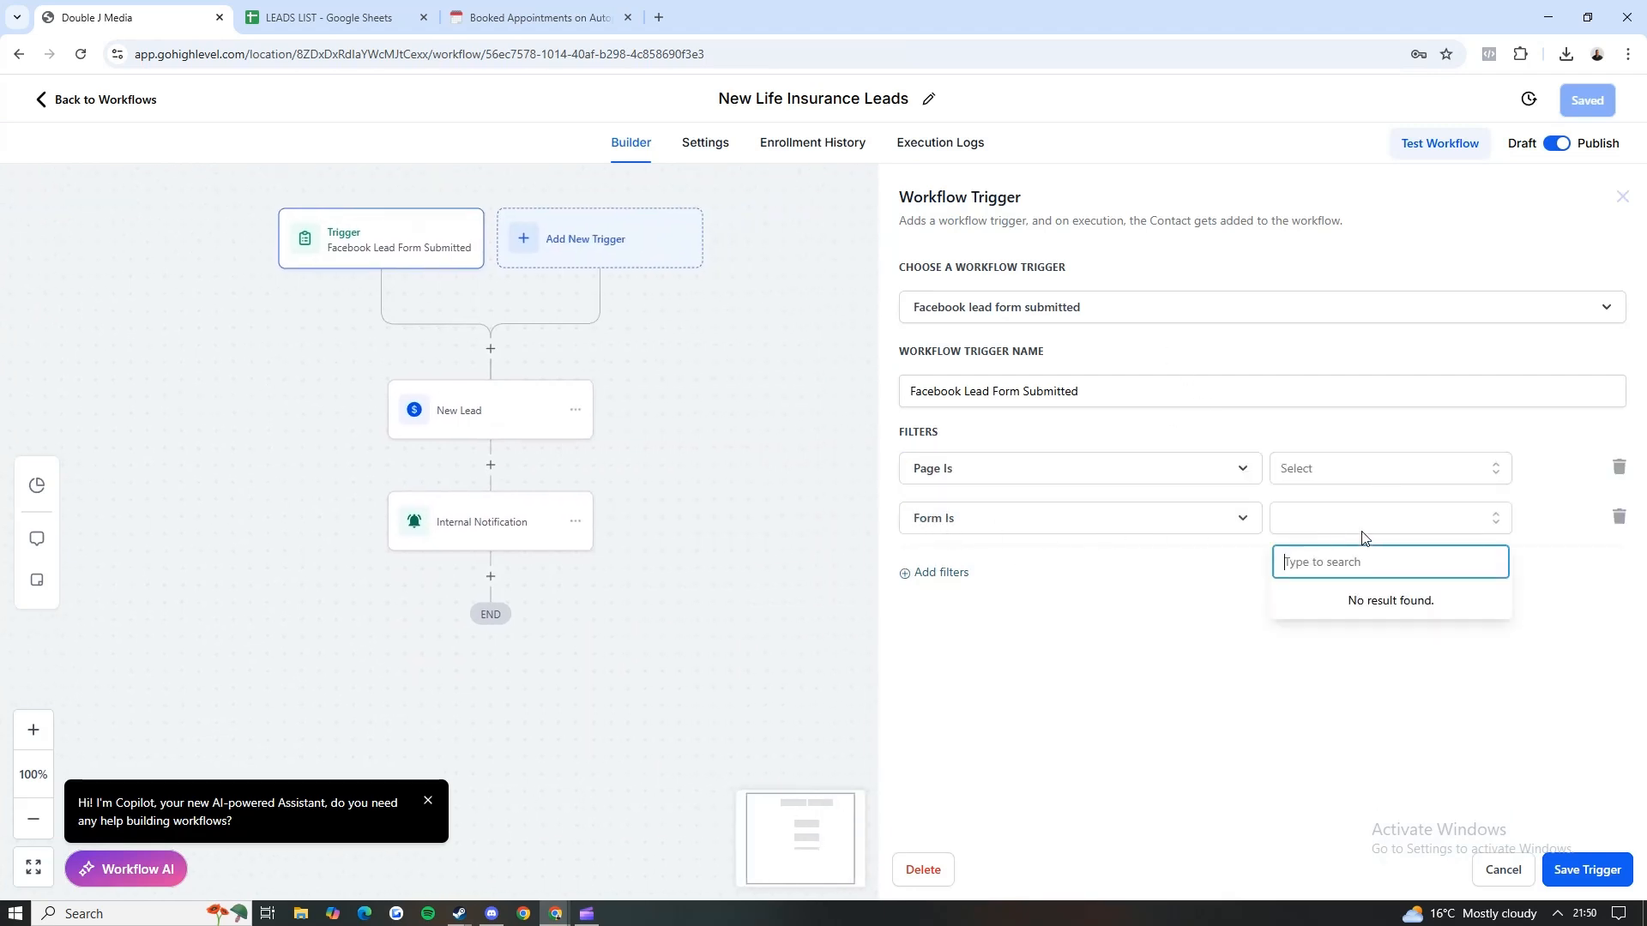
click(1361, 521)
Step: Review the New Lead action and try inserting a Create Or Update Opportunity action directly below it
click(492, 429)
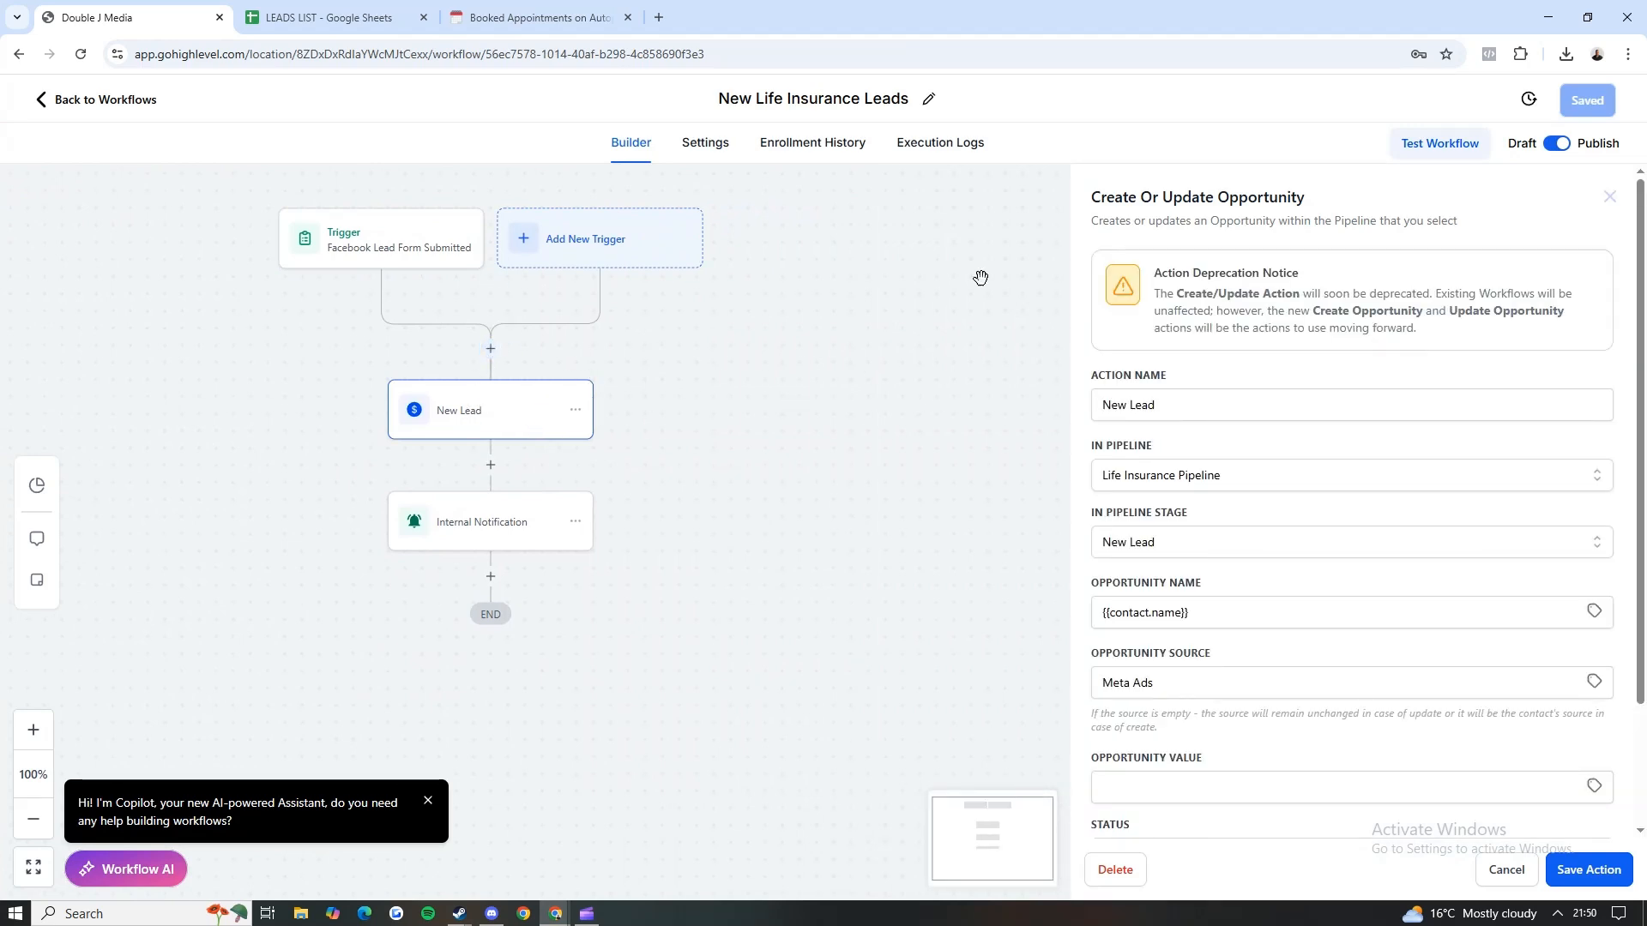
drag(1088, 206, 563, 397)
click(490, 465)
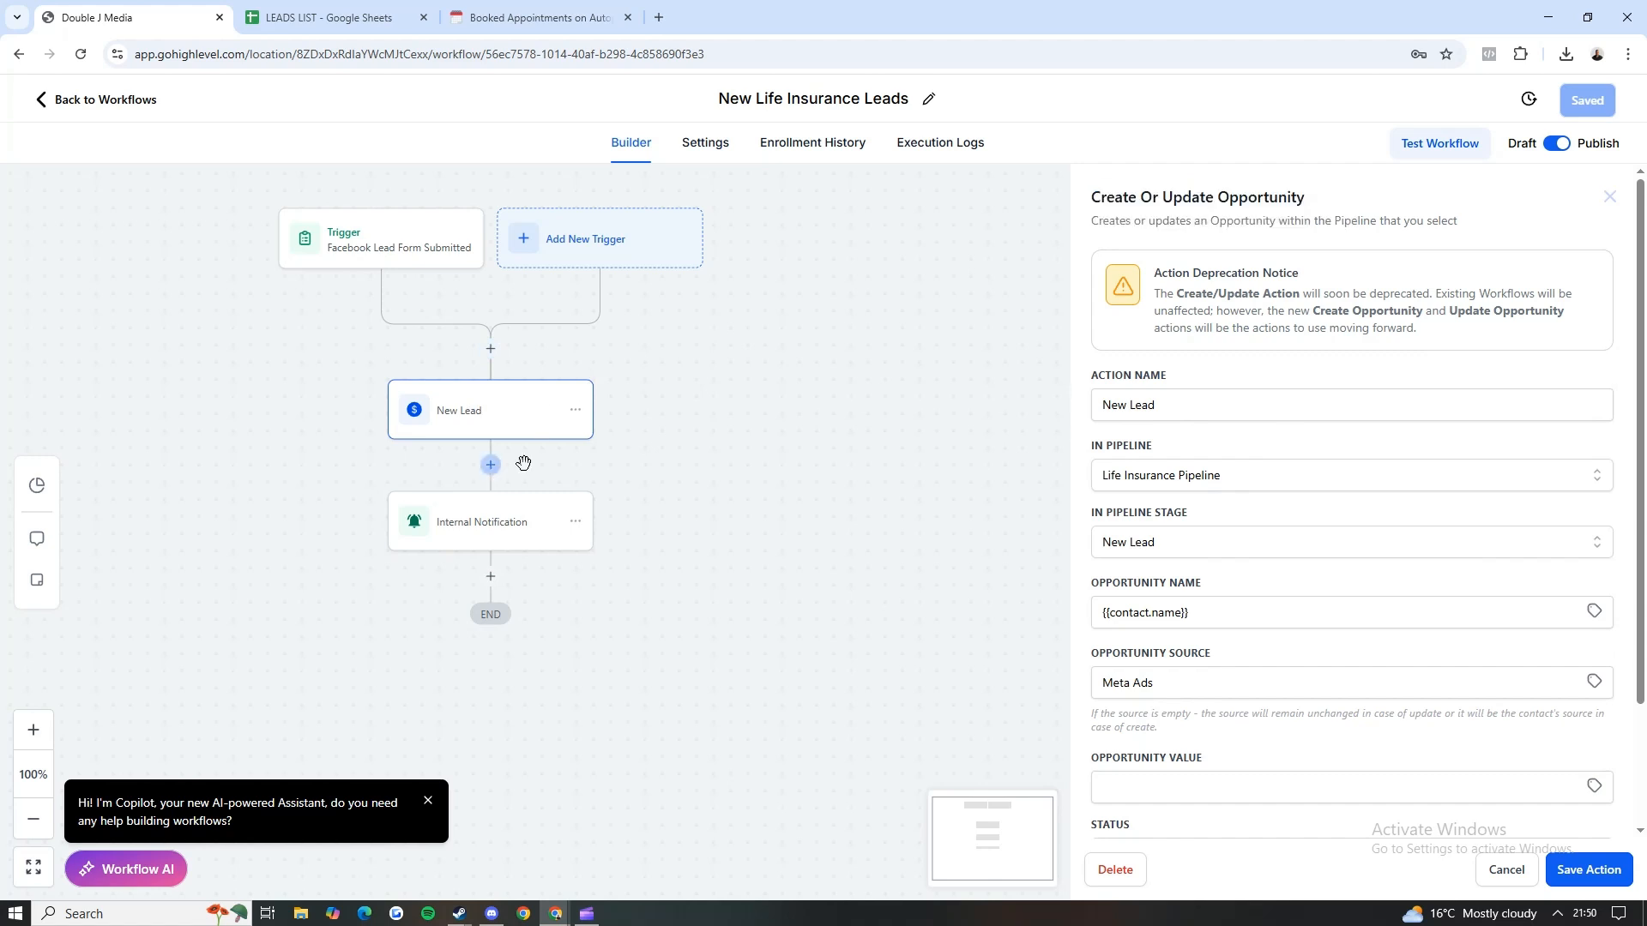
text(crea)
click(1284, 483)
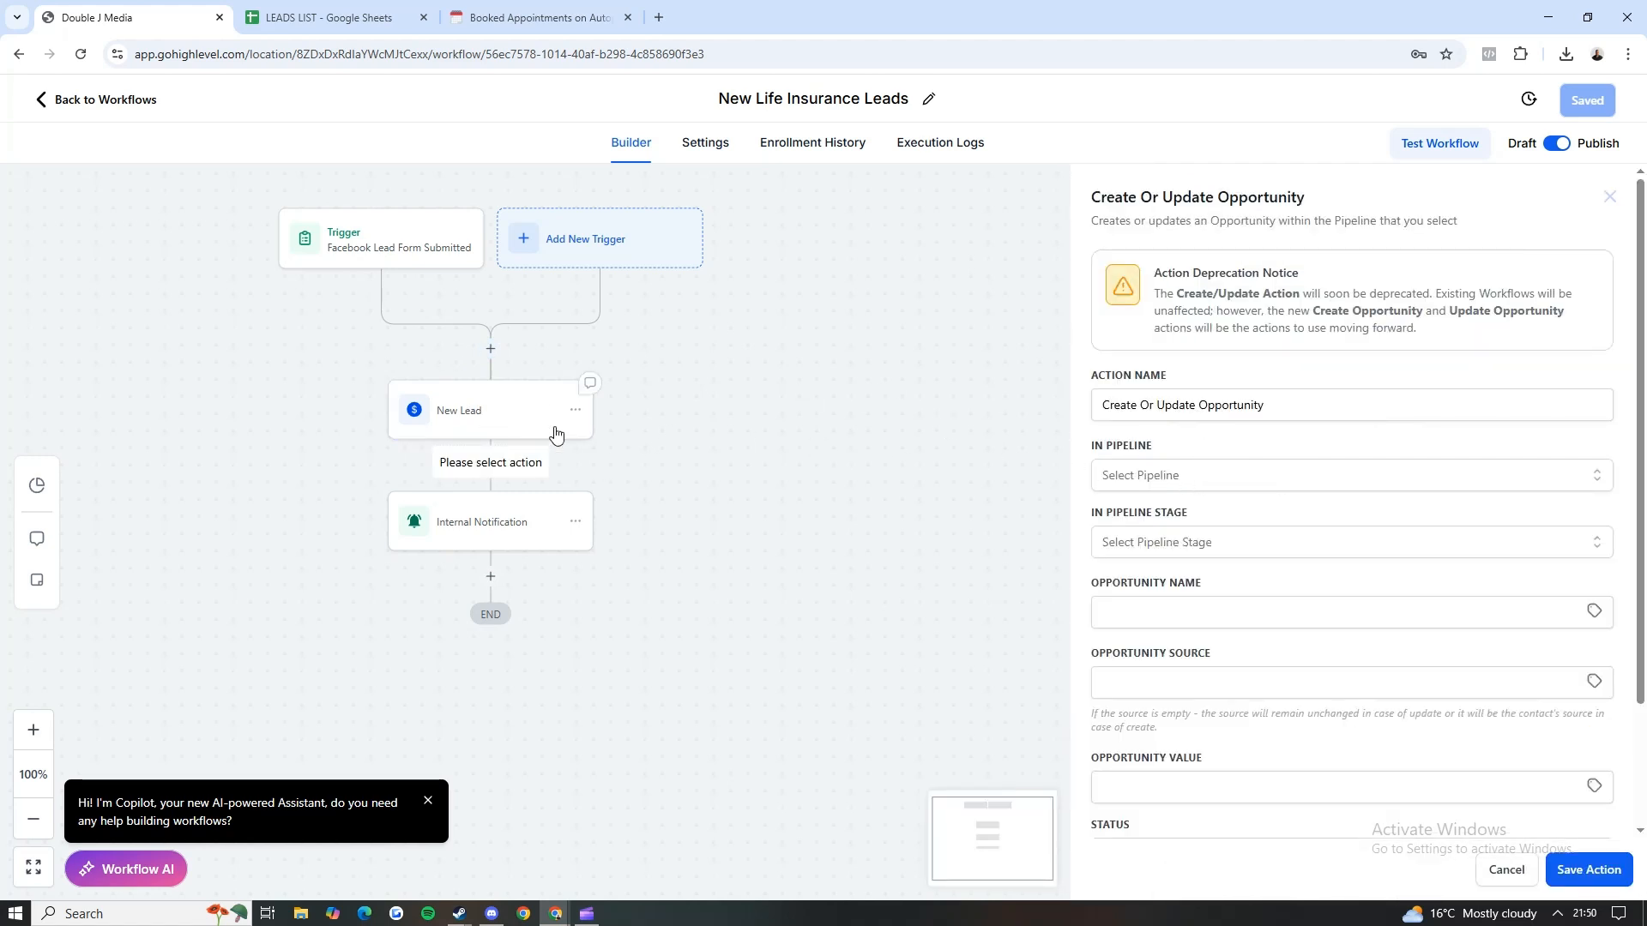
Step: Set the New Lead action to the Youtube Pipeline at the New lead stage and save the action
click(598, 433)
click(1201, 477)
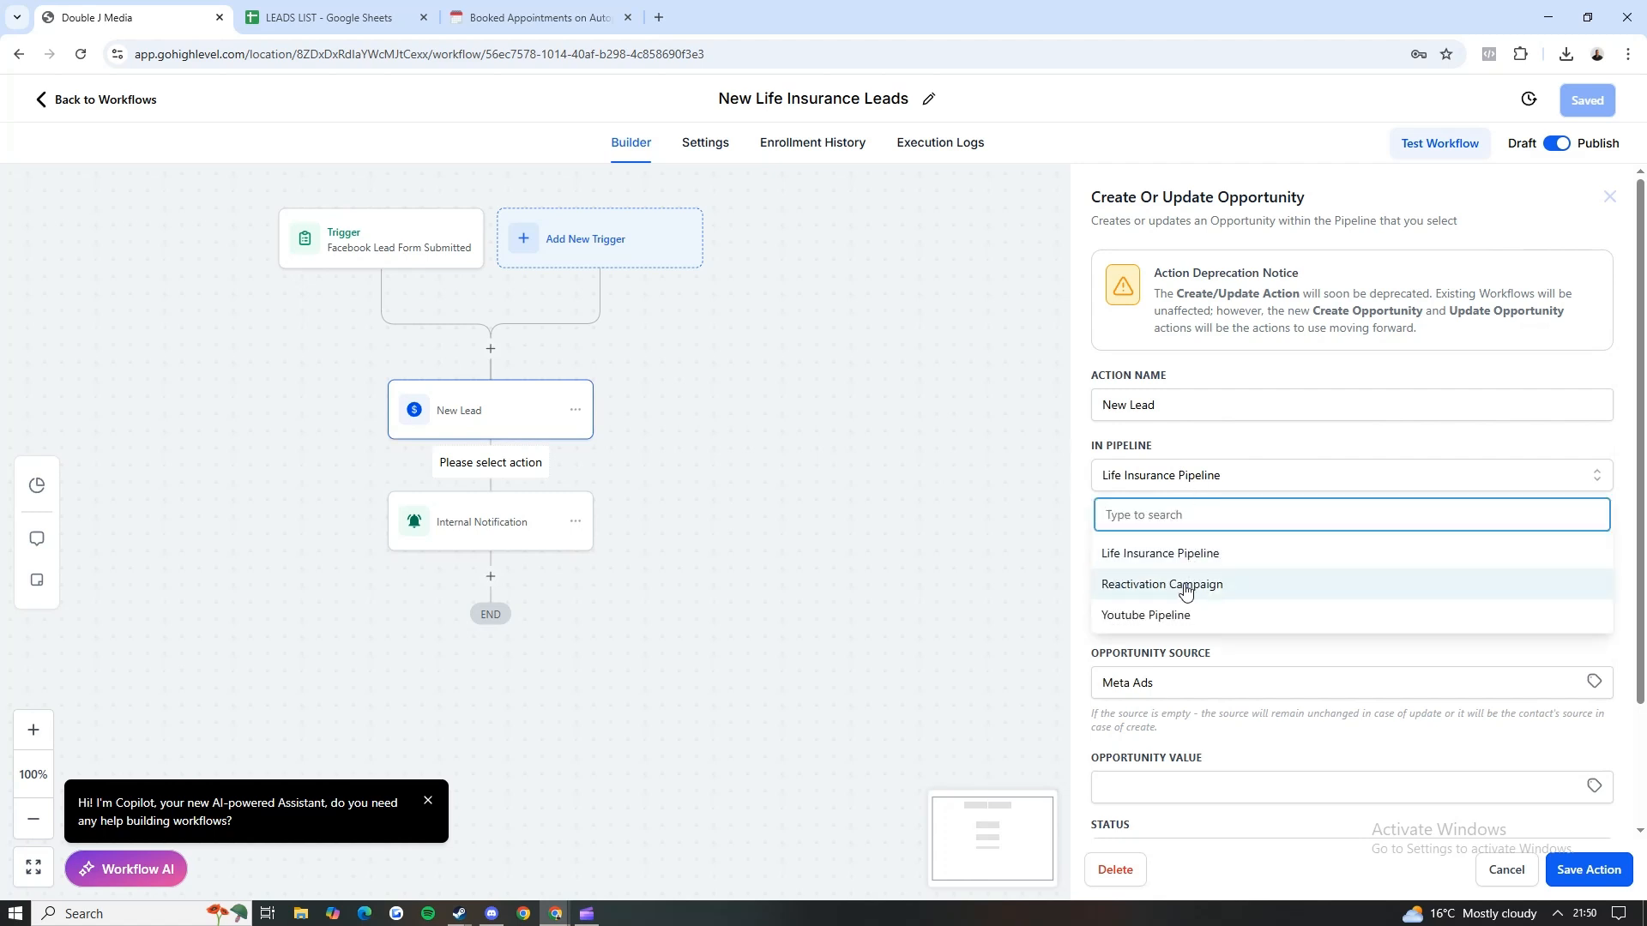
click(1175, 616)
click(1170, 545)
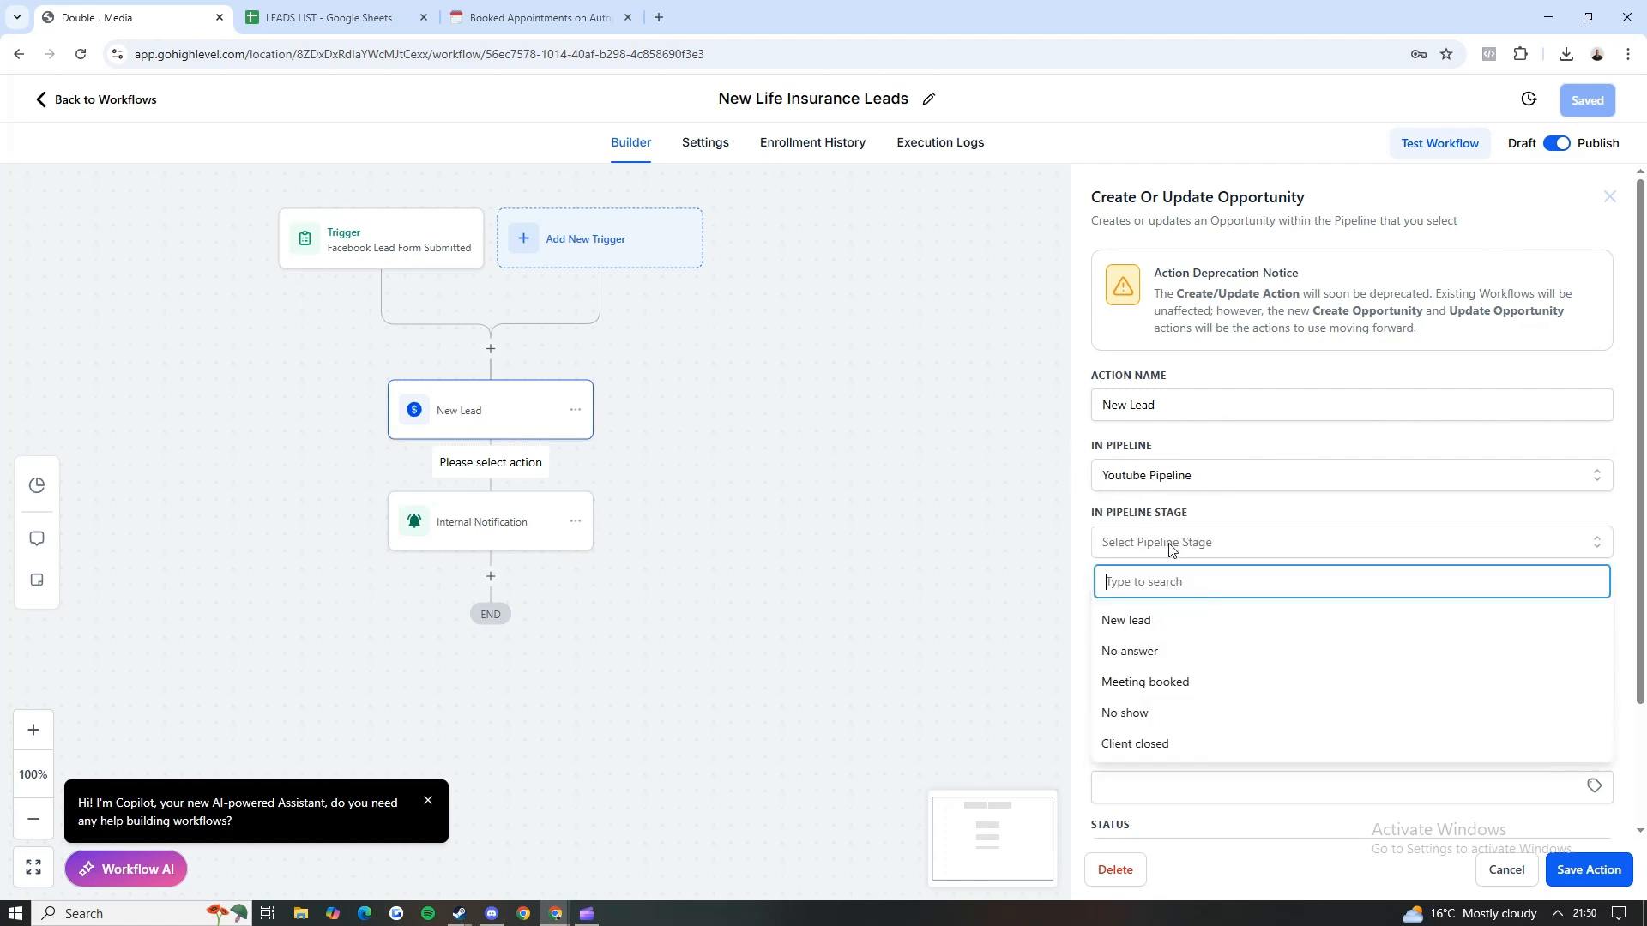
click(1147, 624)
scroll(1148, 553, down, 2)
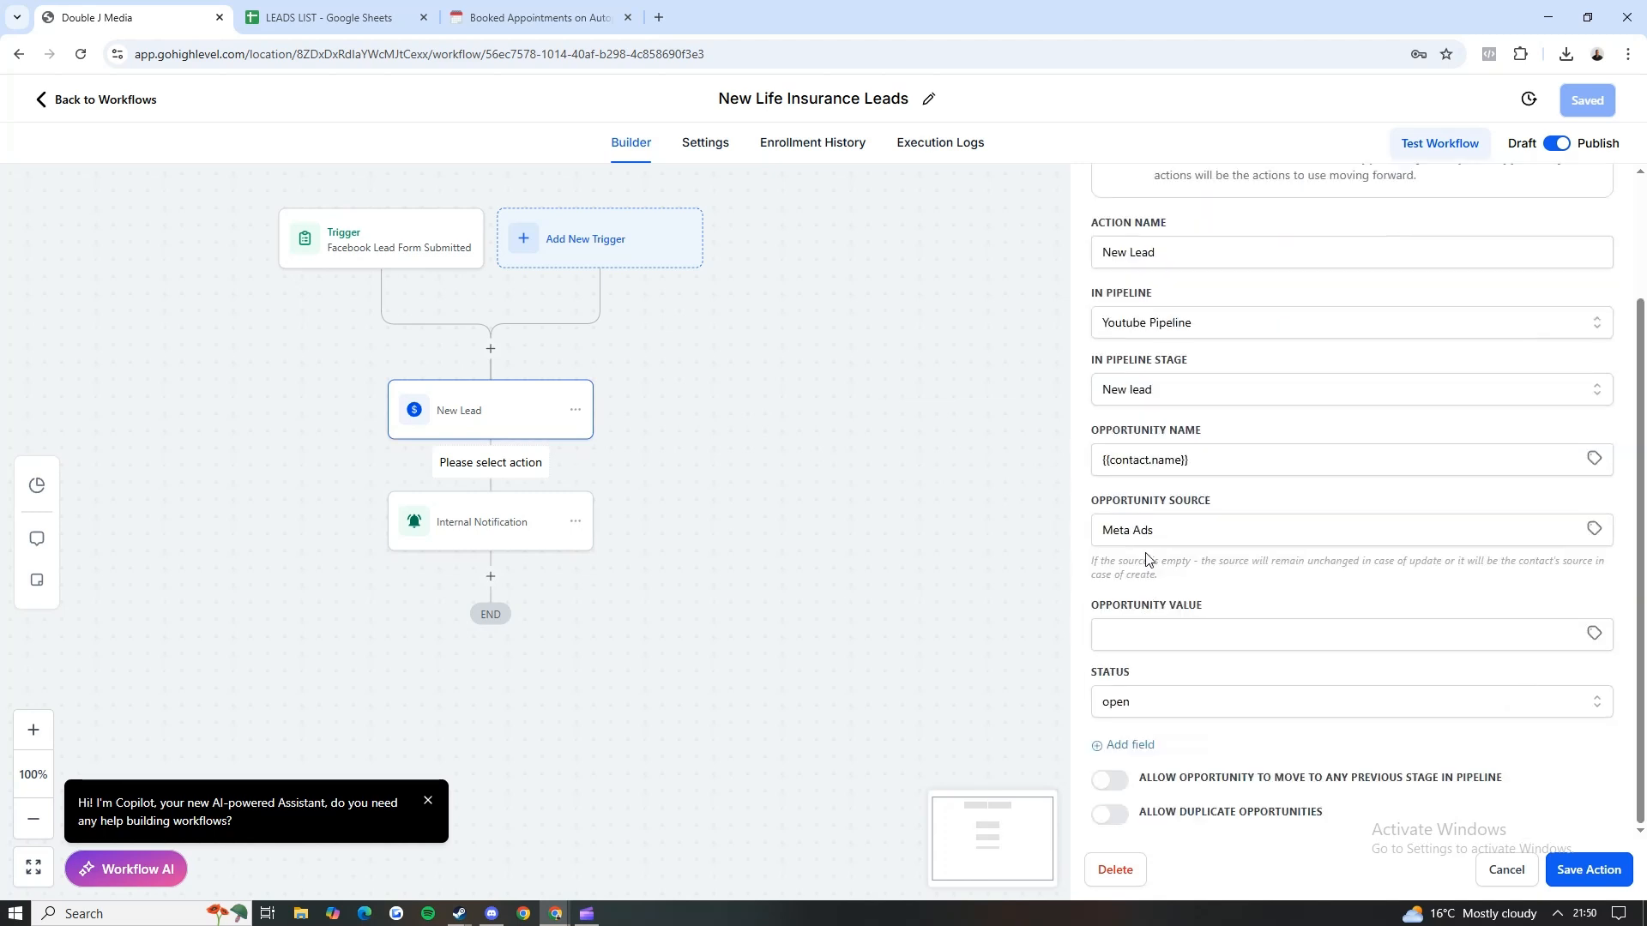
click(1216, 469)
mouse_move(1215, 468)
mouse_down()
mouse_move(1150, 468)
mouse_move(1199, 463)
mouse_up()
click(1204, 446)
click(1593, 870)
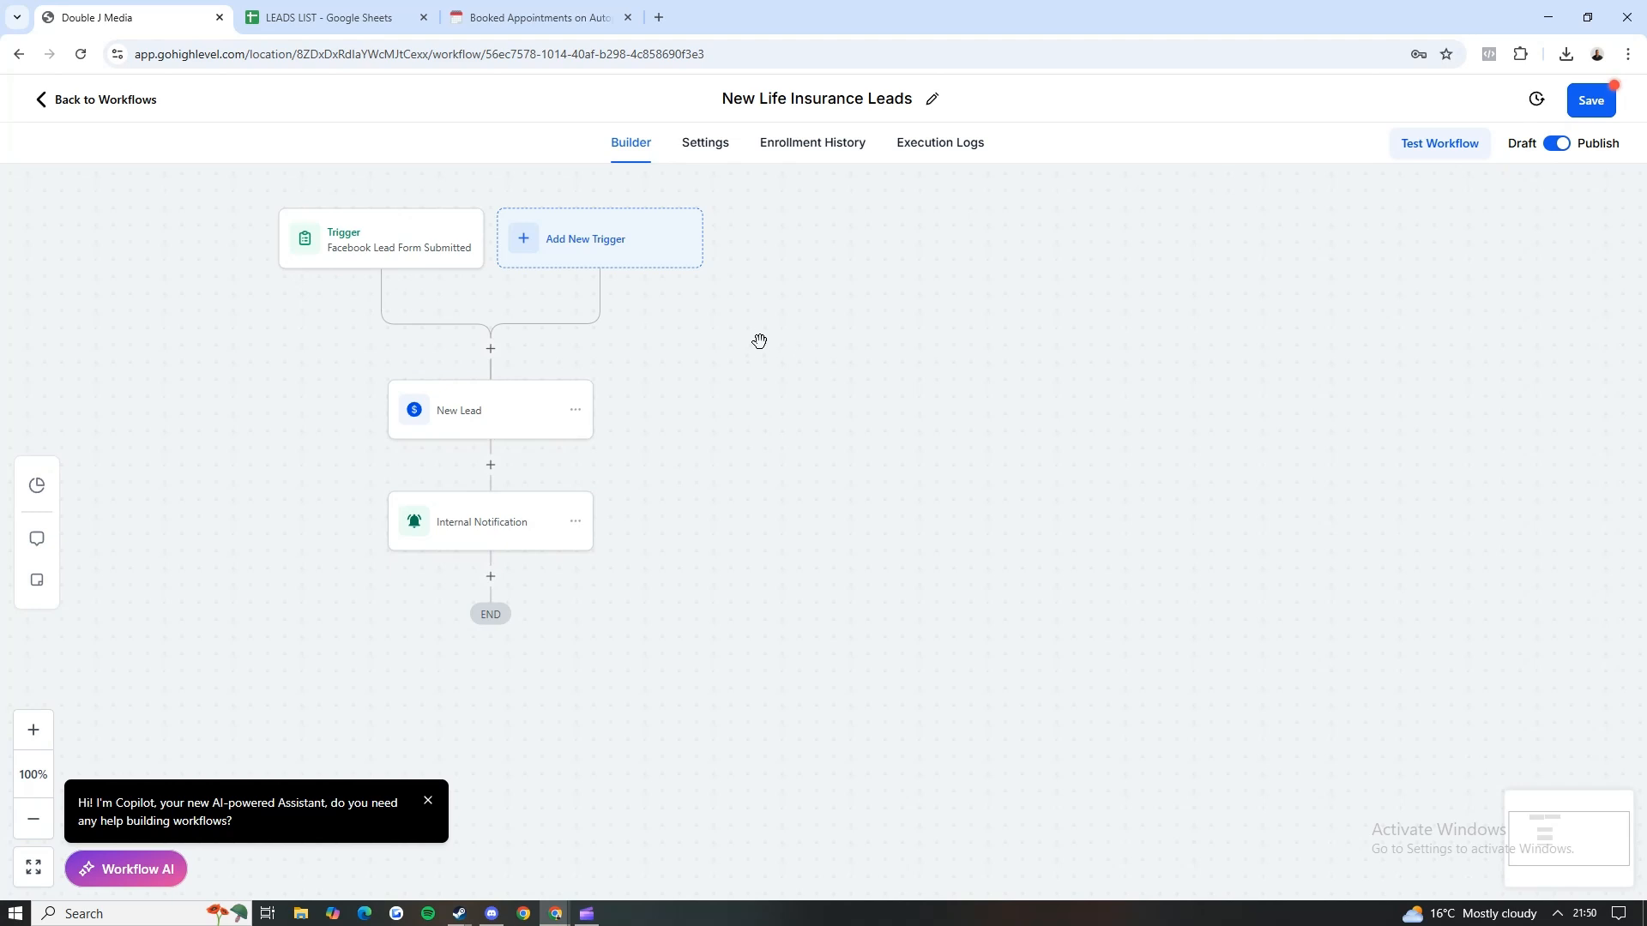
Step: Search the actions available after New Lead for "sms" and then for "intern"
click(490, 466)
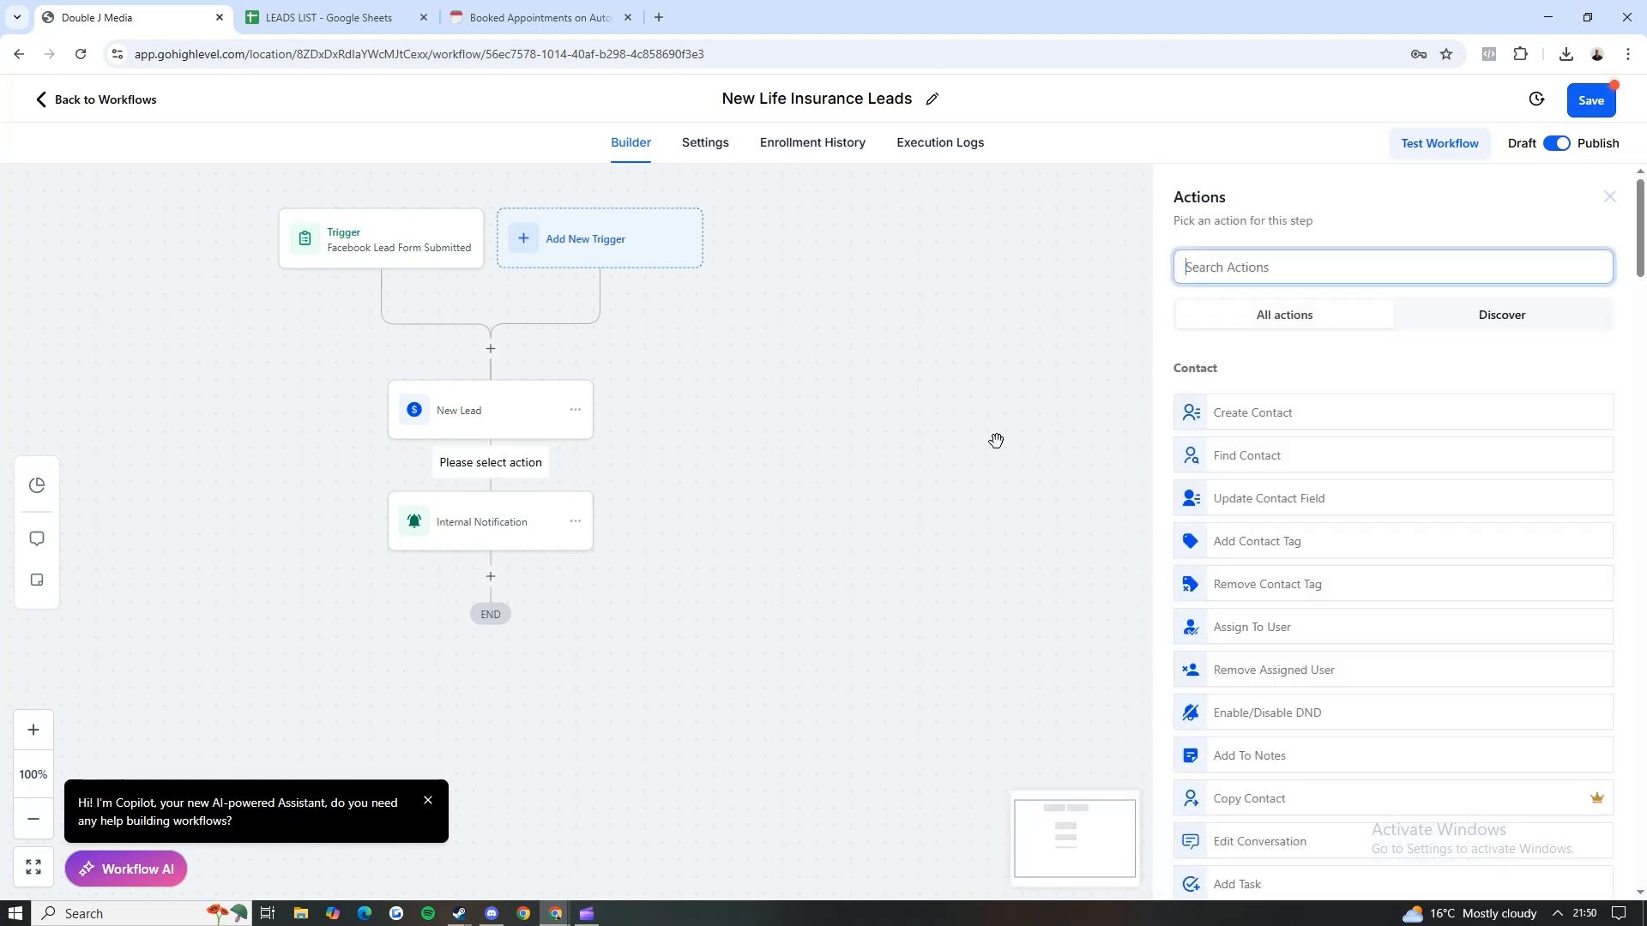
text(sms)
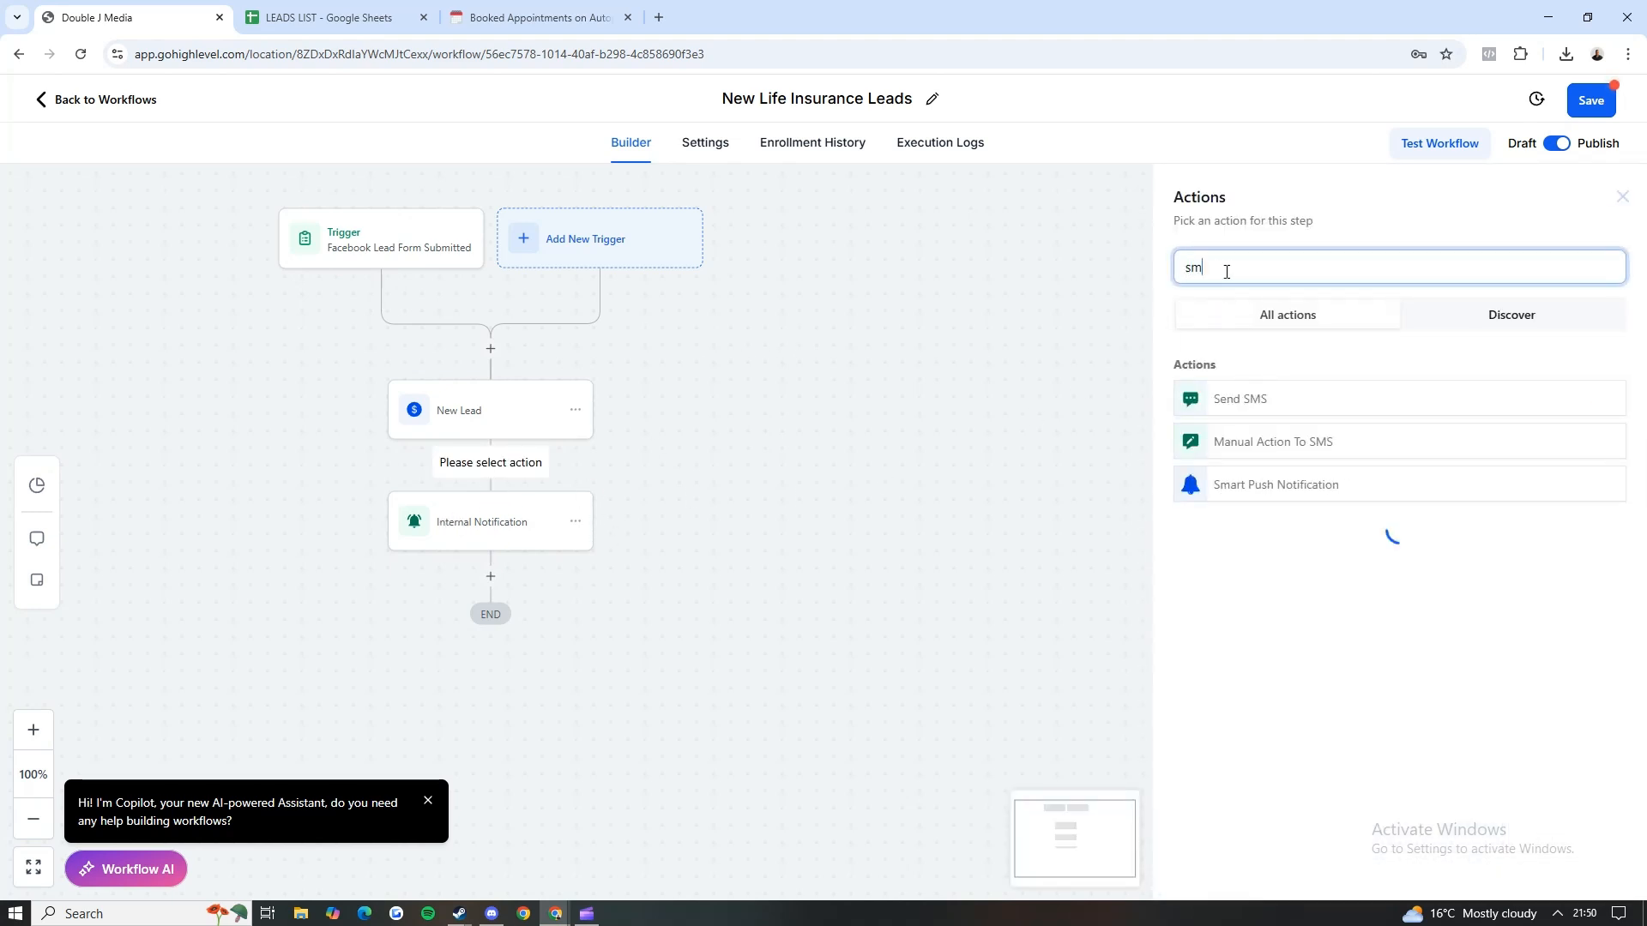
key(BackSpace)
key(BackSpace)
key(BackSpace)
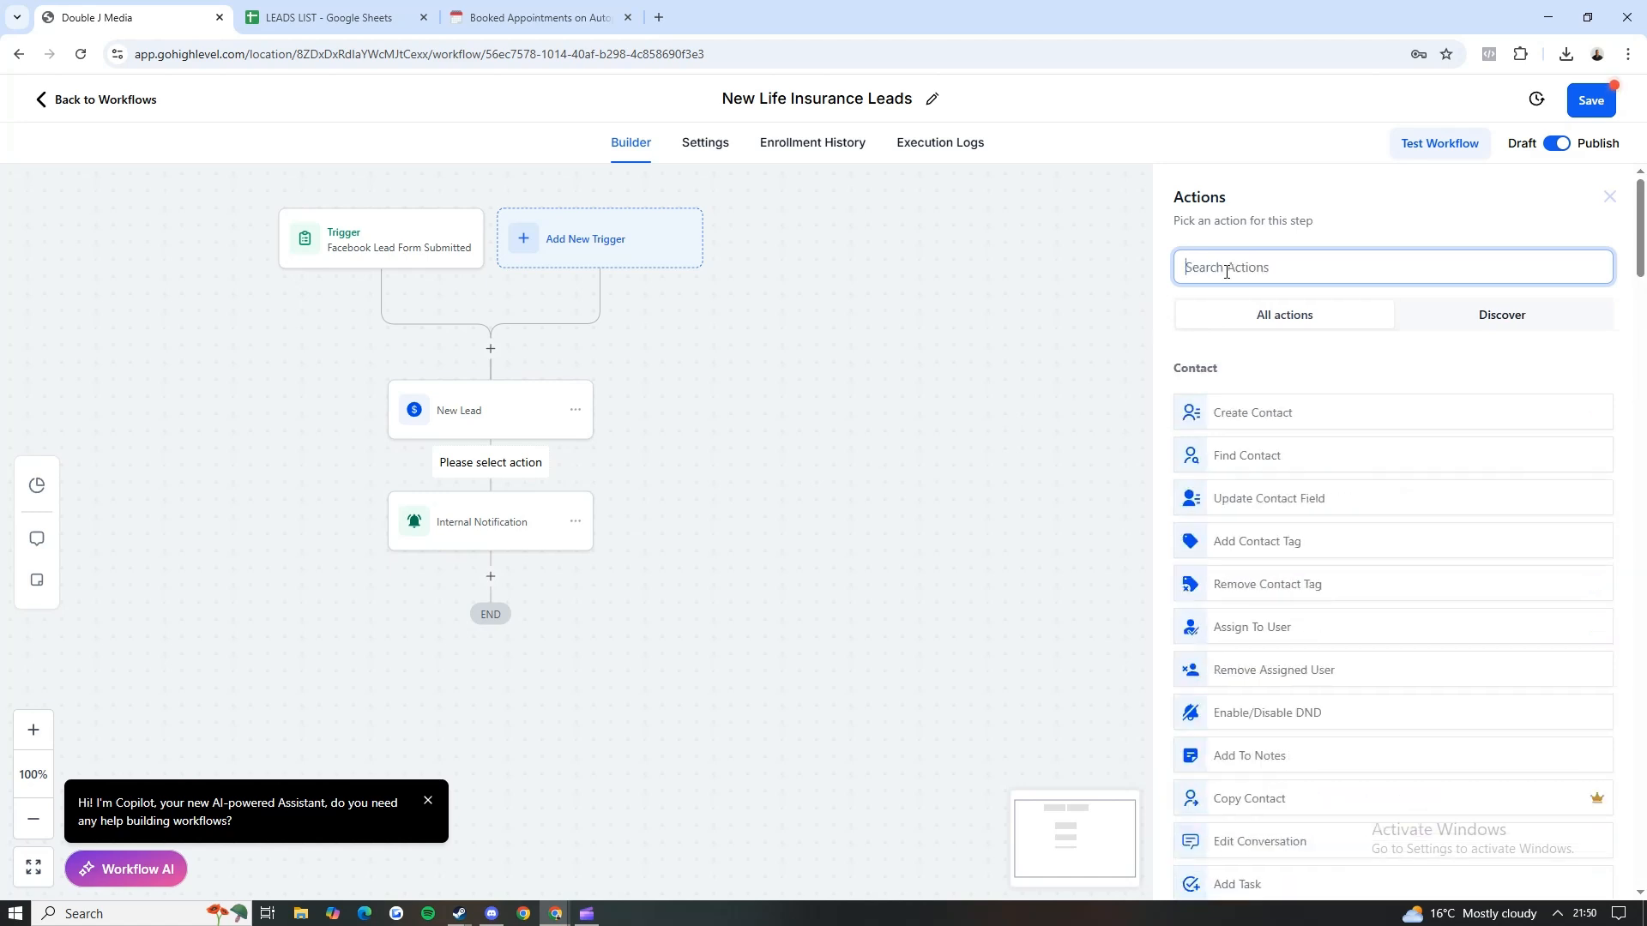
text(intern)
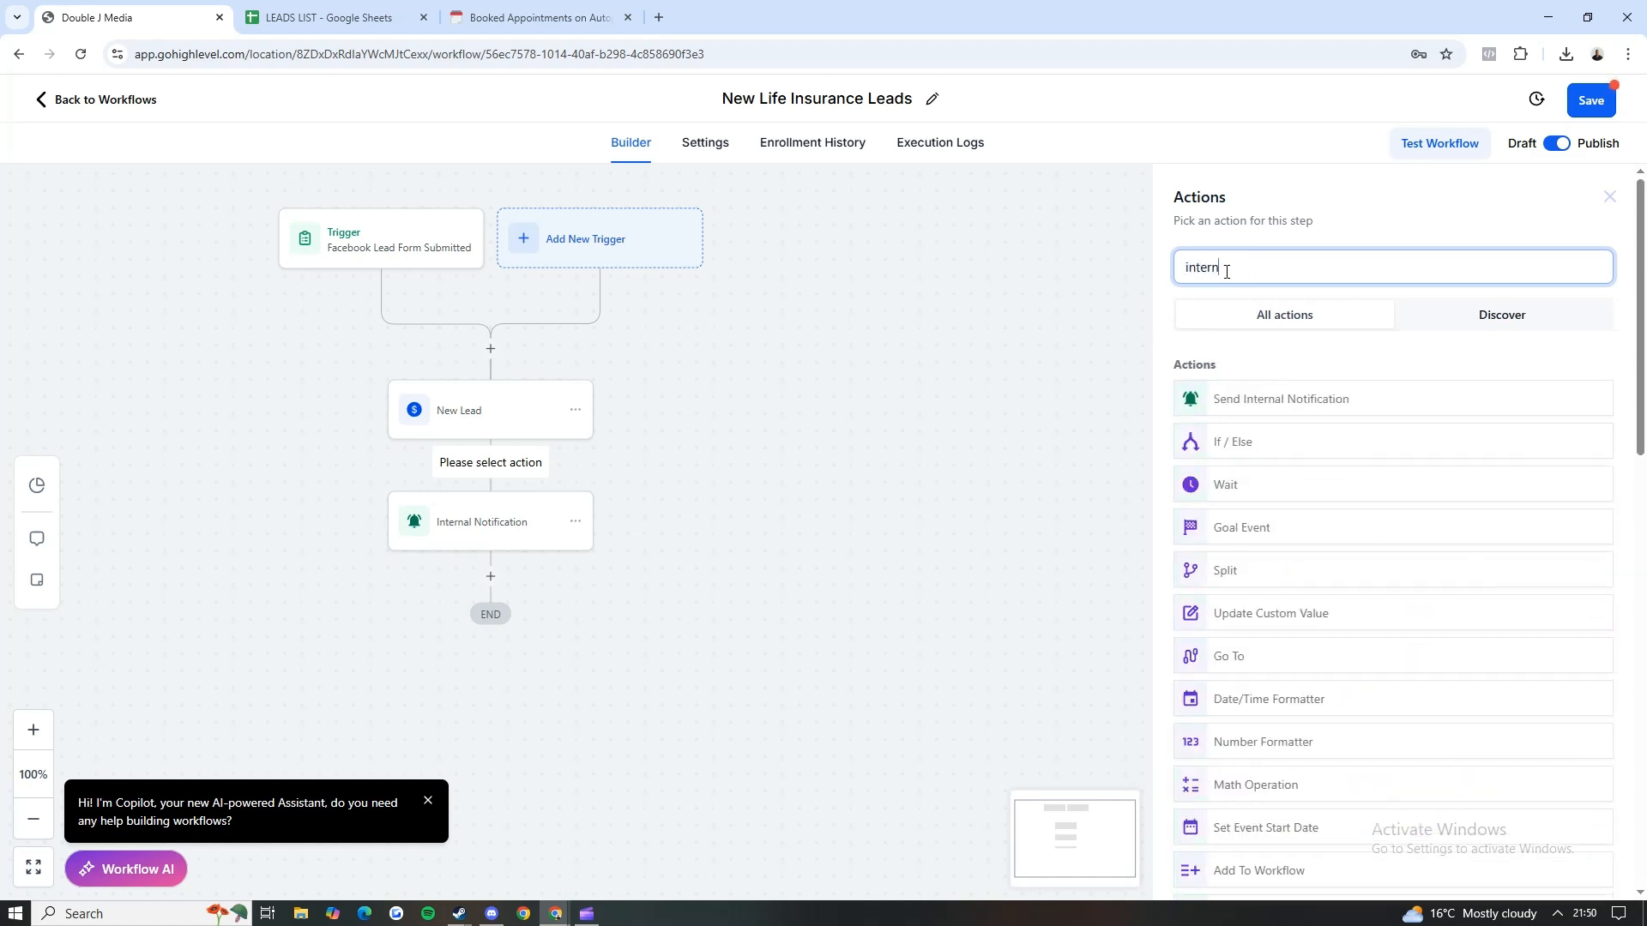
Step: Open the Internal Notification action and check the choices offered for its type of notification
click(478, 535)
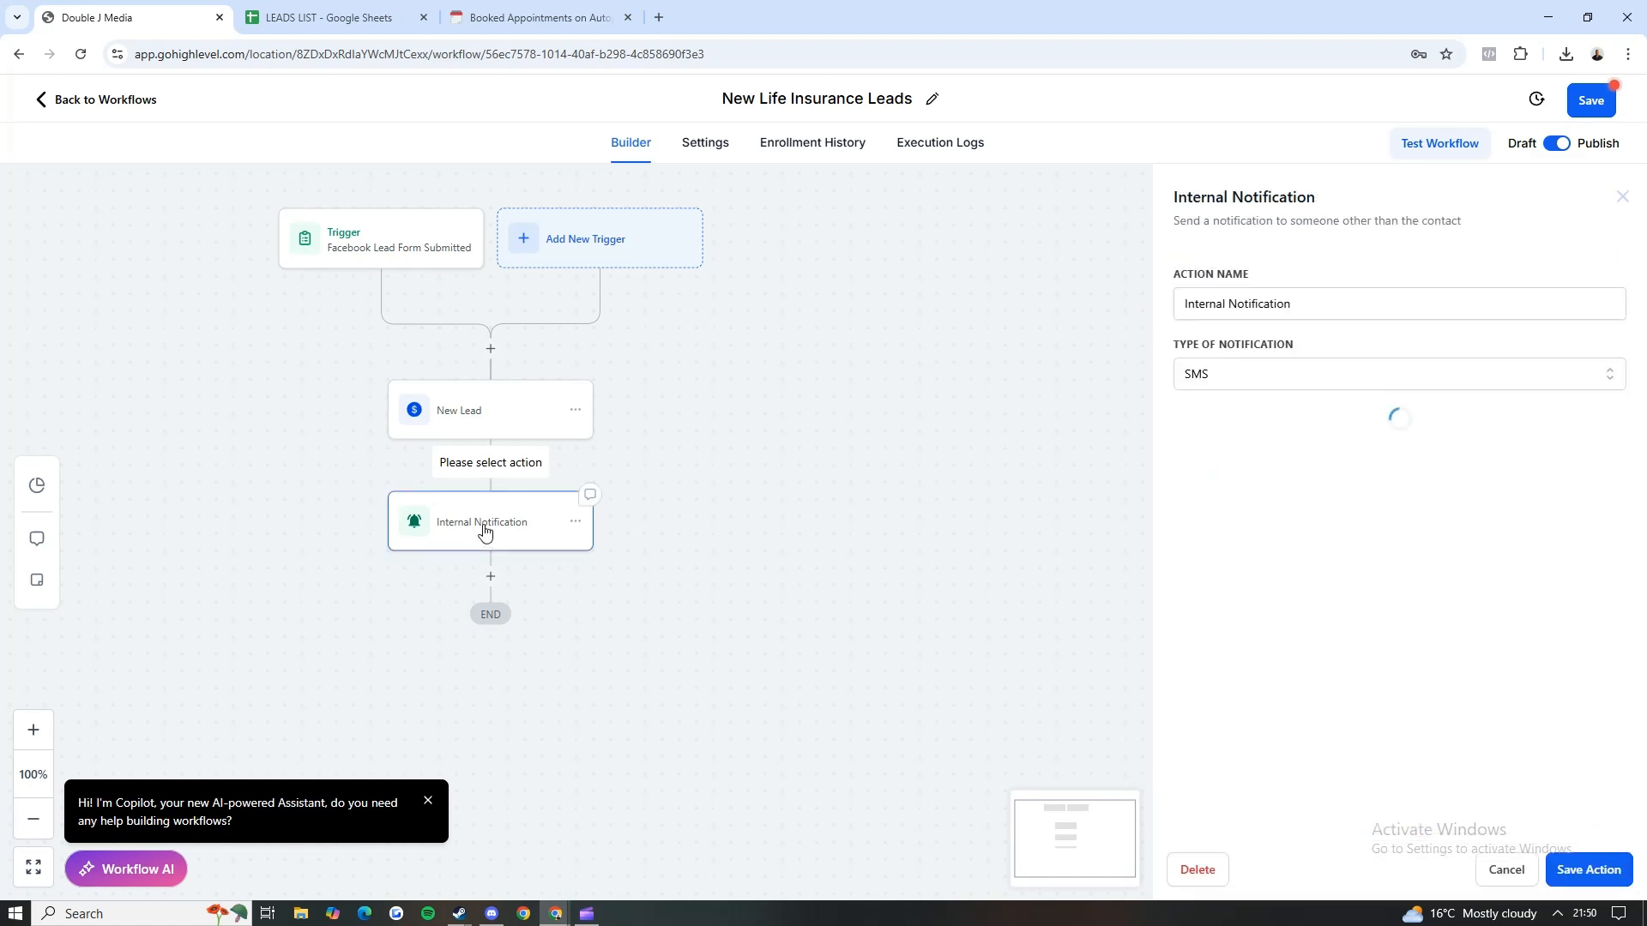
click(1231, 367)
mouse_move(1172, 348)
mouse_down()
mouse_move(1301, 348)
mouse_move(1201, 348)
mouse_up()
click(1214, 385)
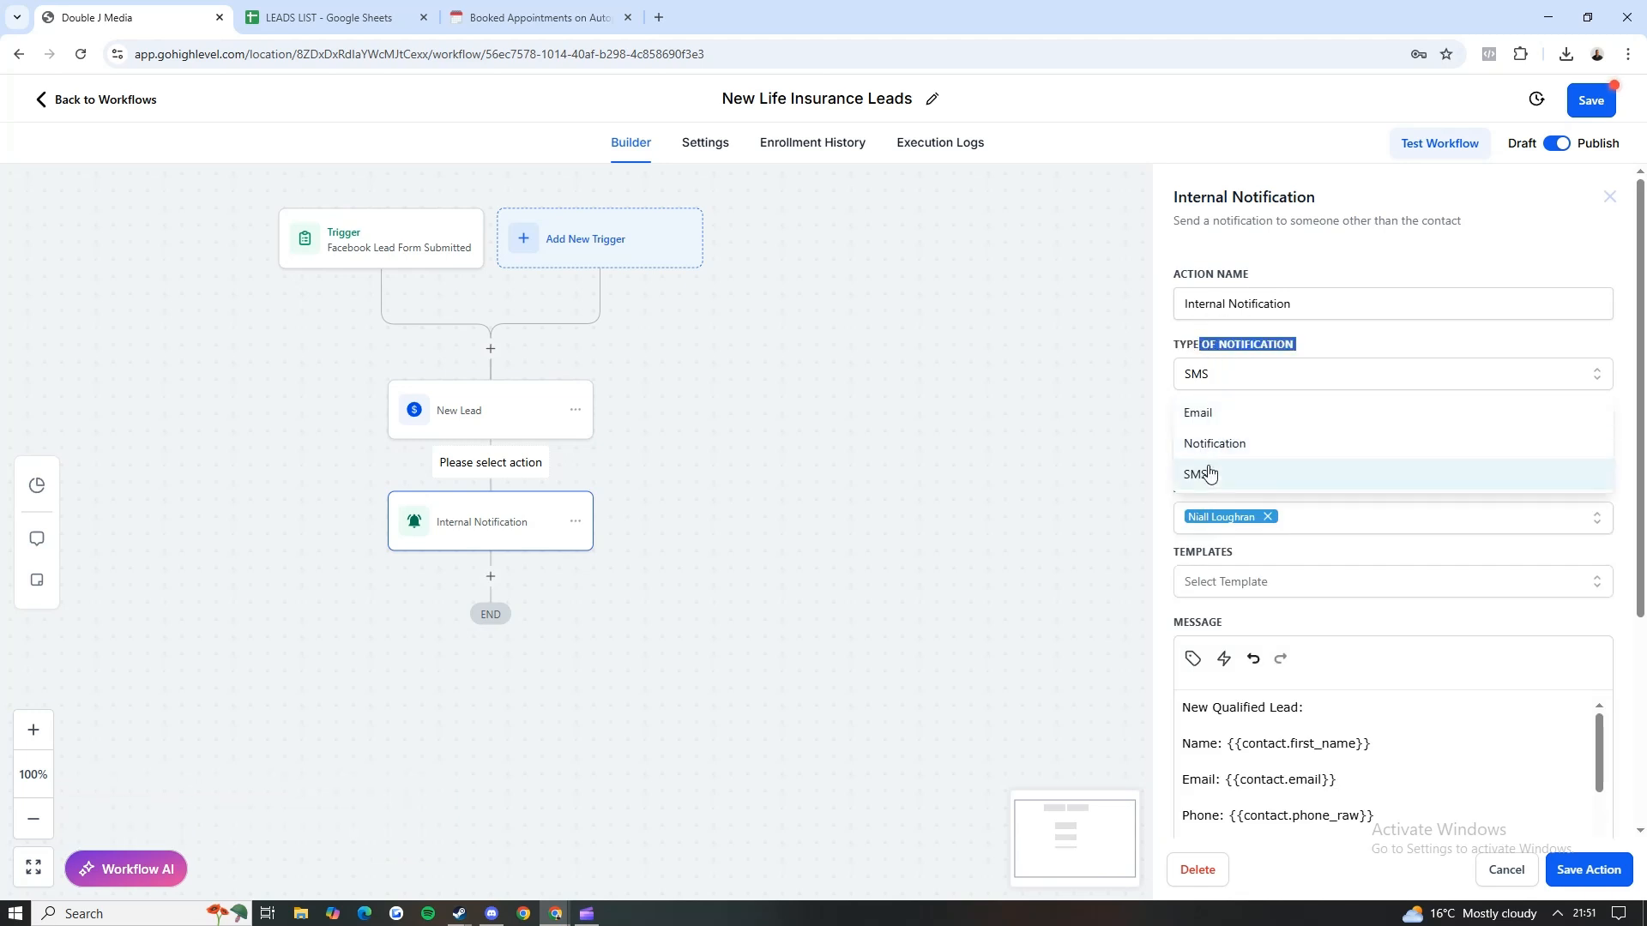
click(1299, 347)
Step: Set the notification's user type to Particular User and select the team member who receives the SMS
scroll(1247, 397, down, 2)
click(1273, 288)
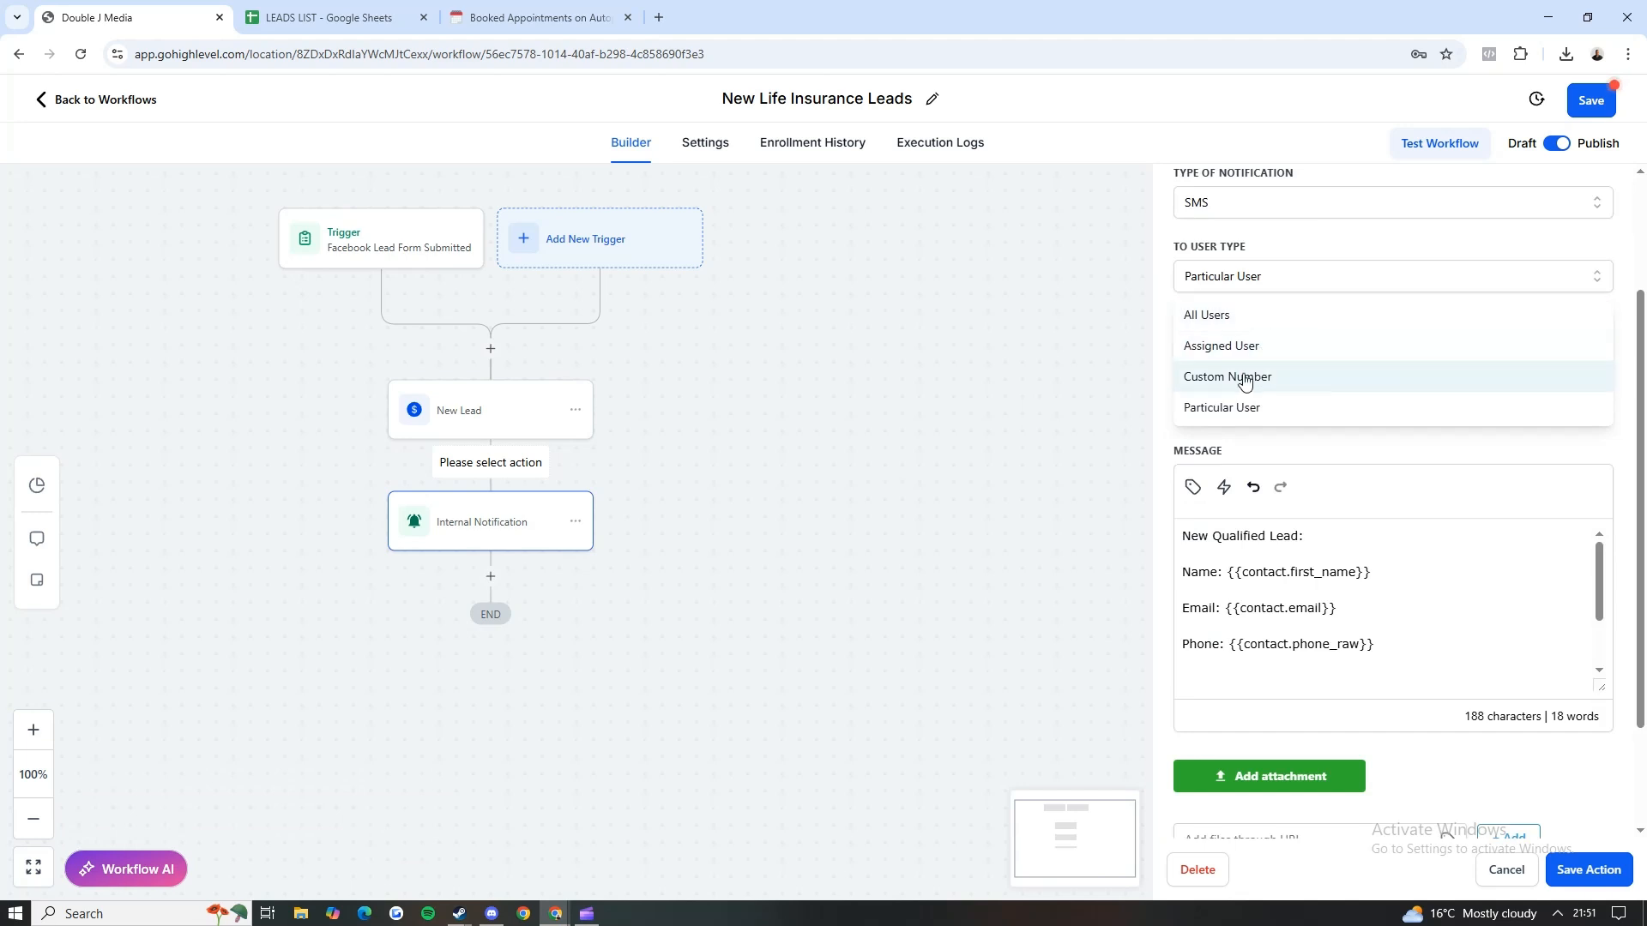
click(1248, 407)
click(1249, 517)
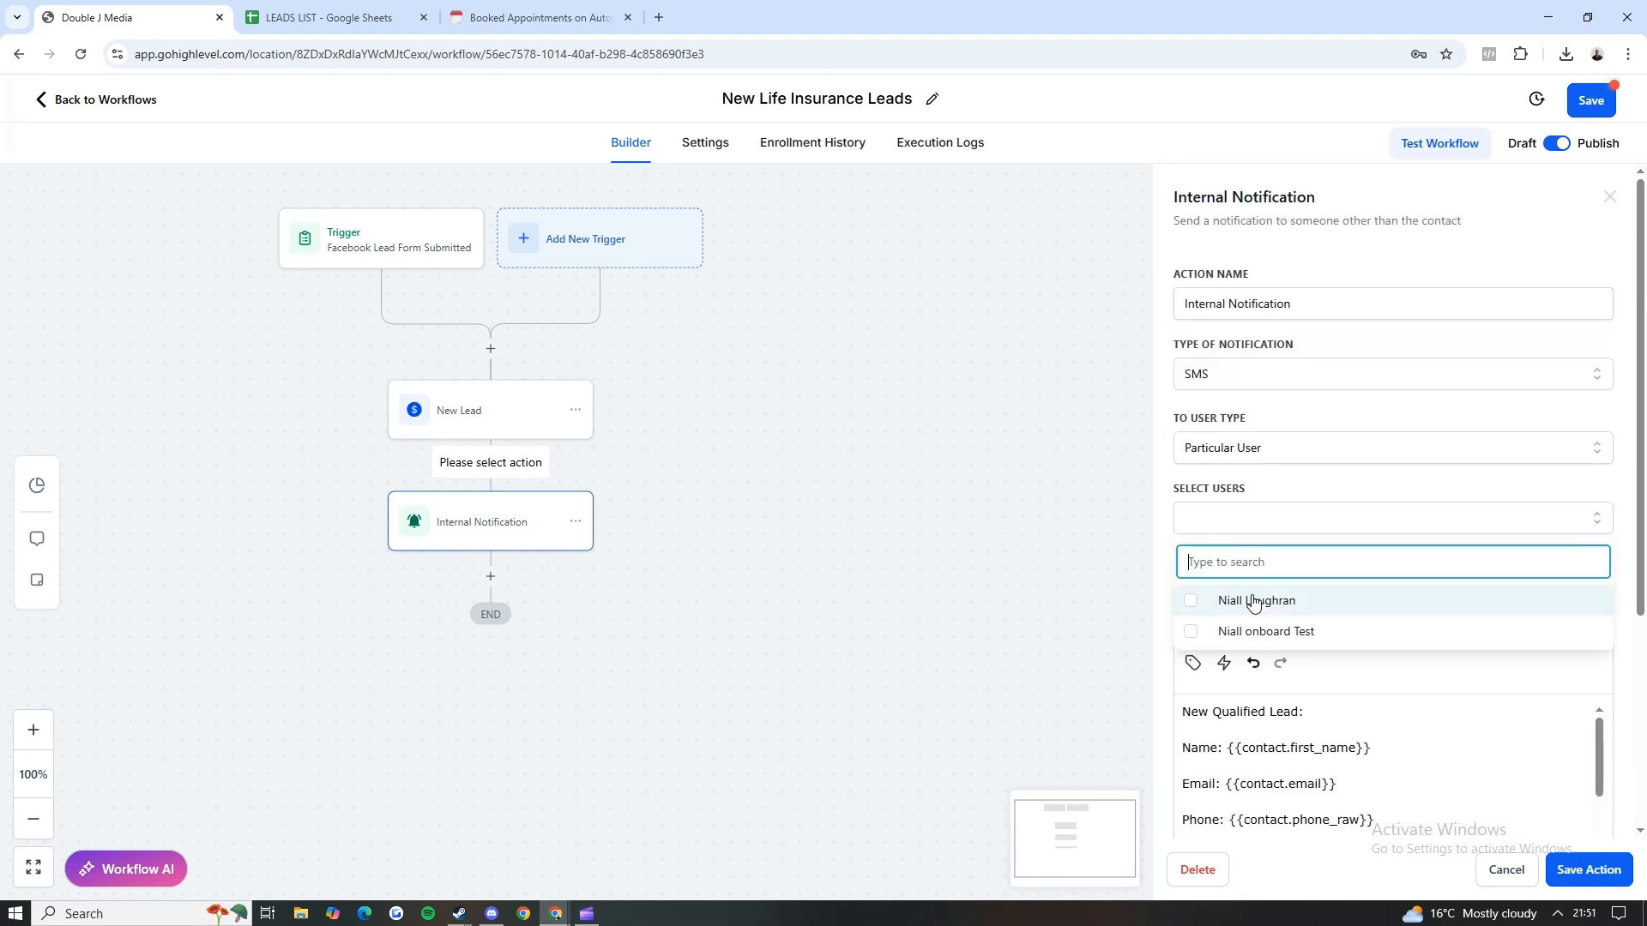
click(1257, 600)
click(1282, 492)
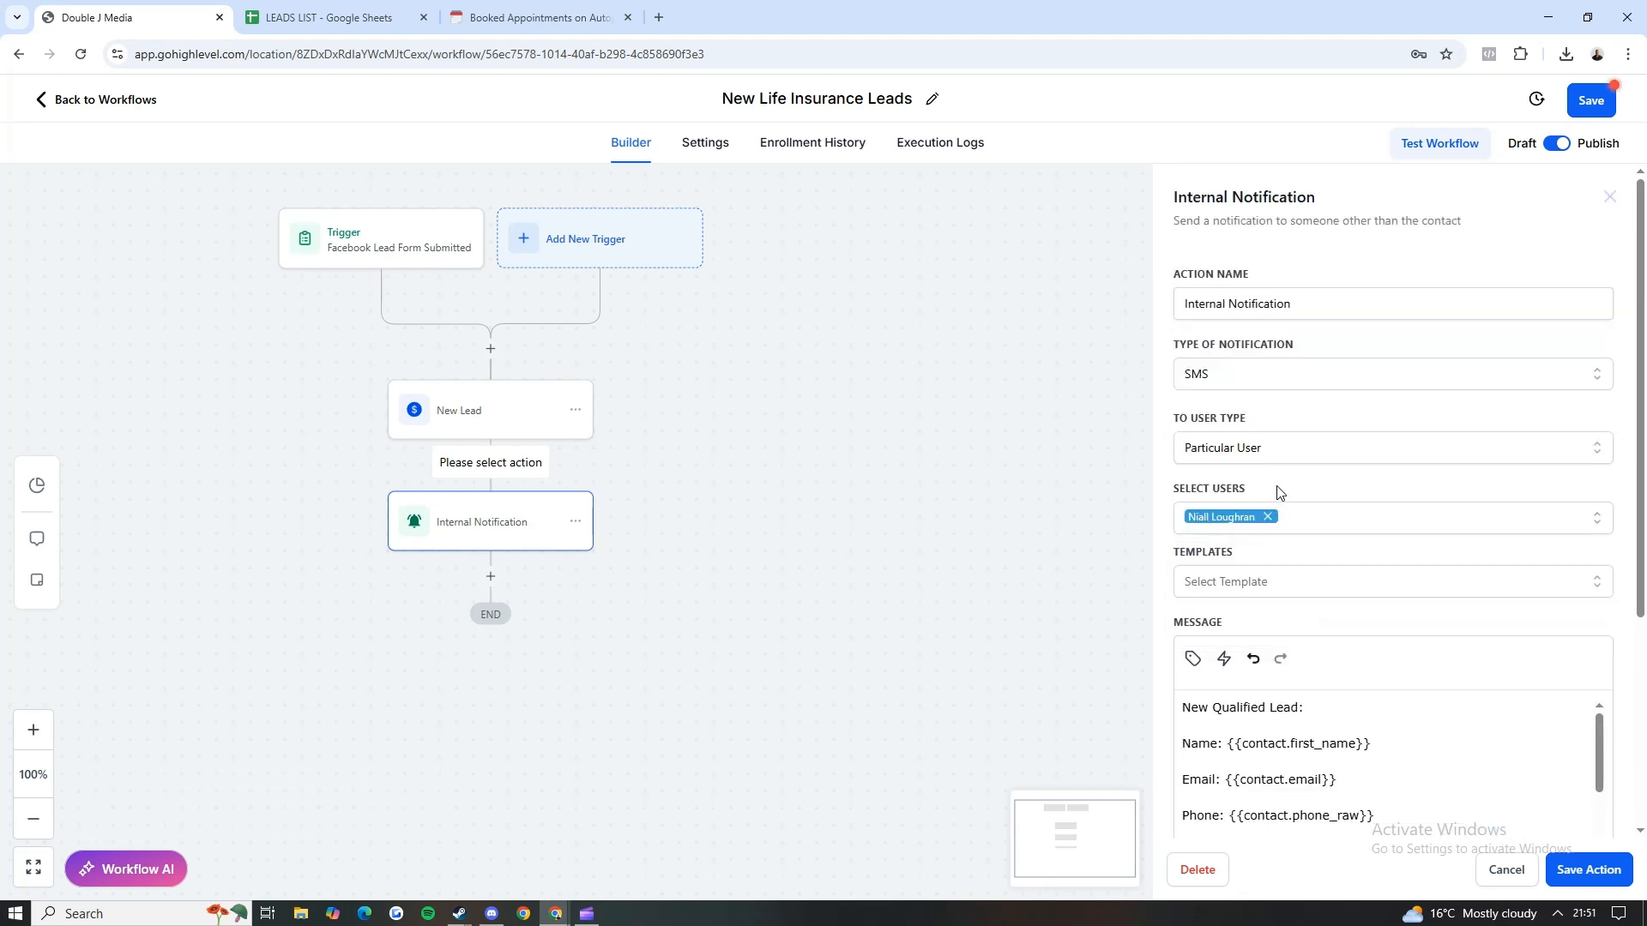
Step: Try removing the blank space above Qualifying question 1 in the notification message, and undo the edit
scroll(1269, 541, down, 1)
scroll(1266, 534, down, 1)
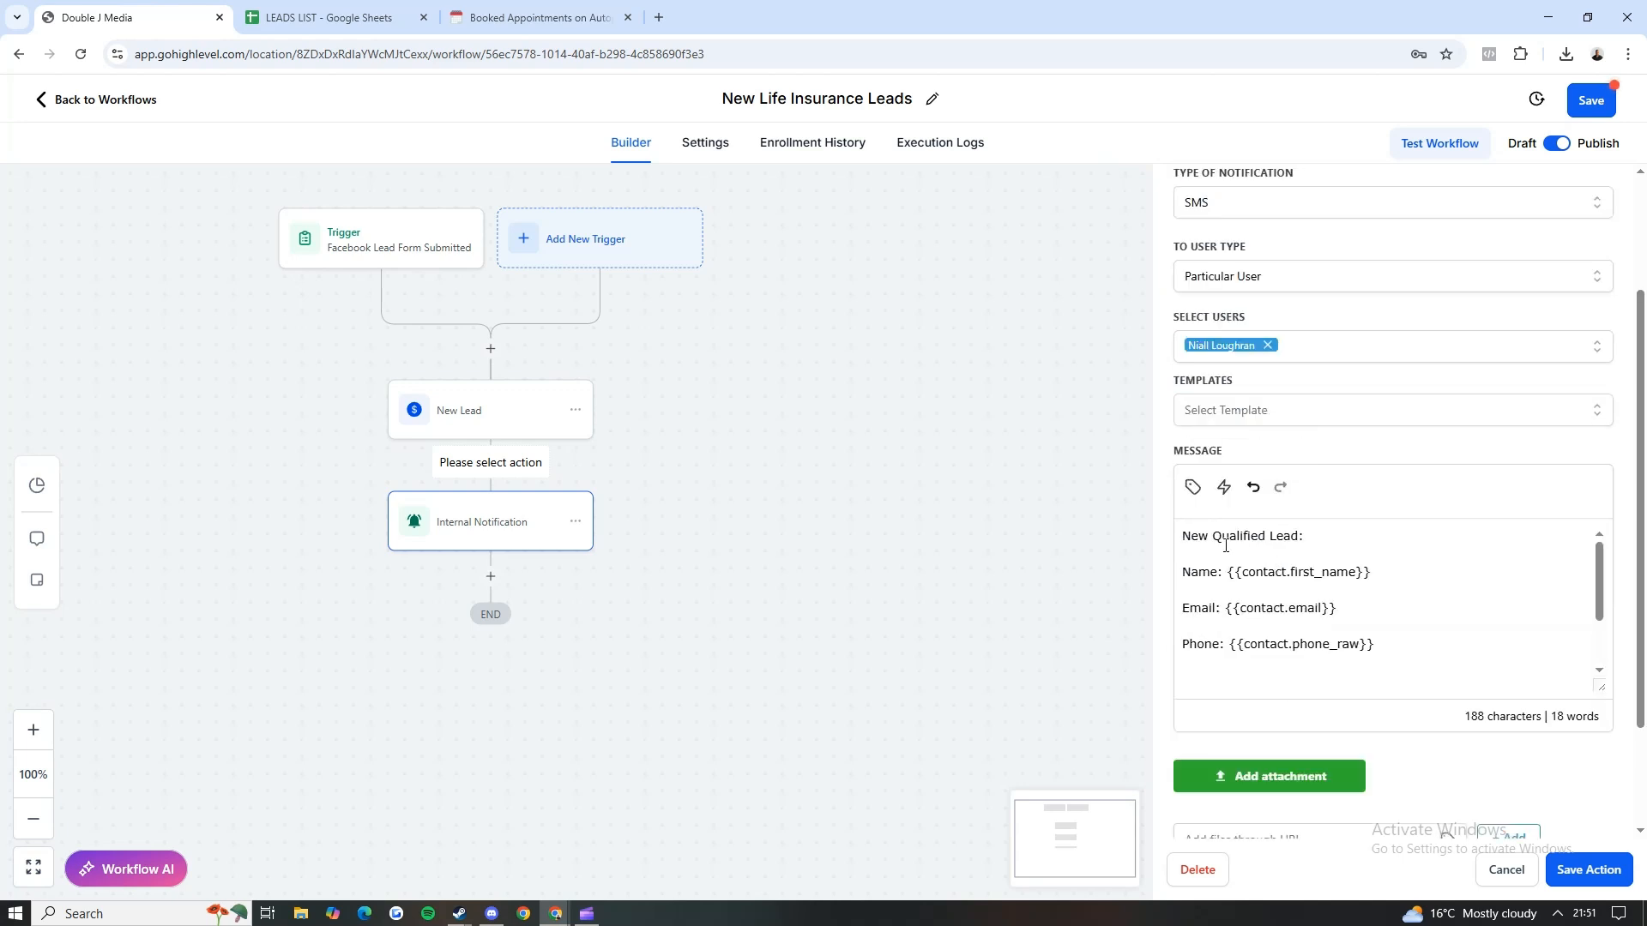
scroll(1252, 566, down, 1)
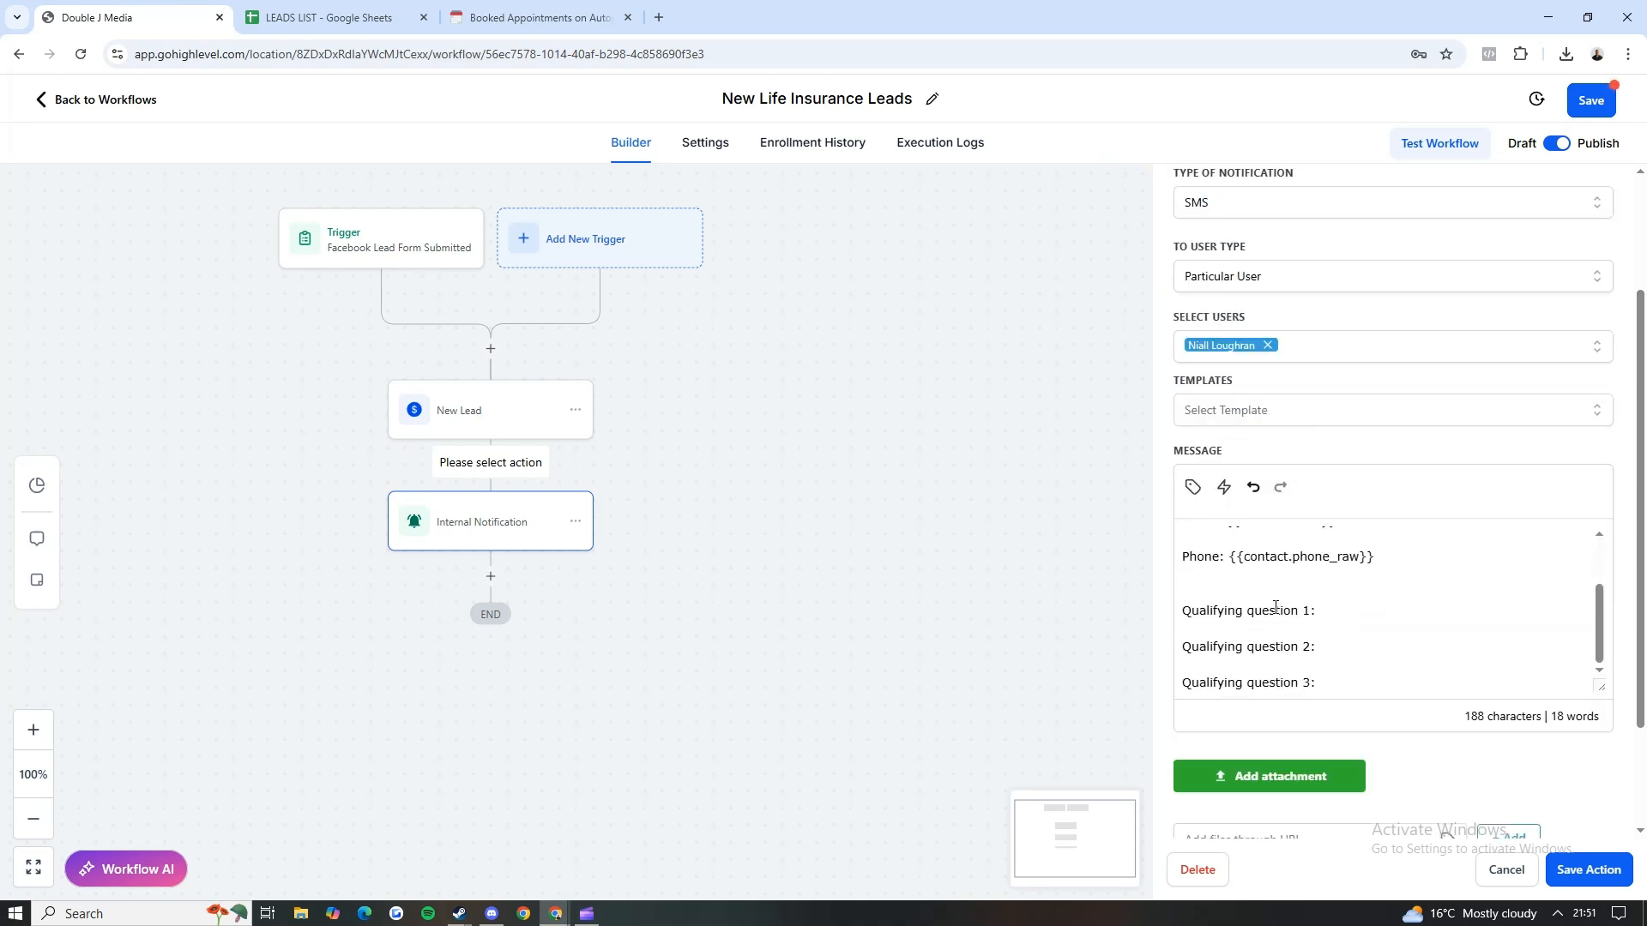
key(BackSpace)
key(BackSpace)
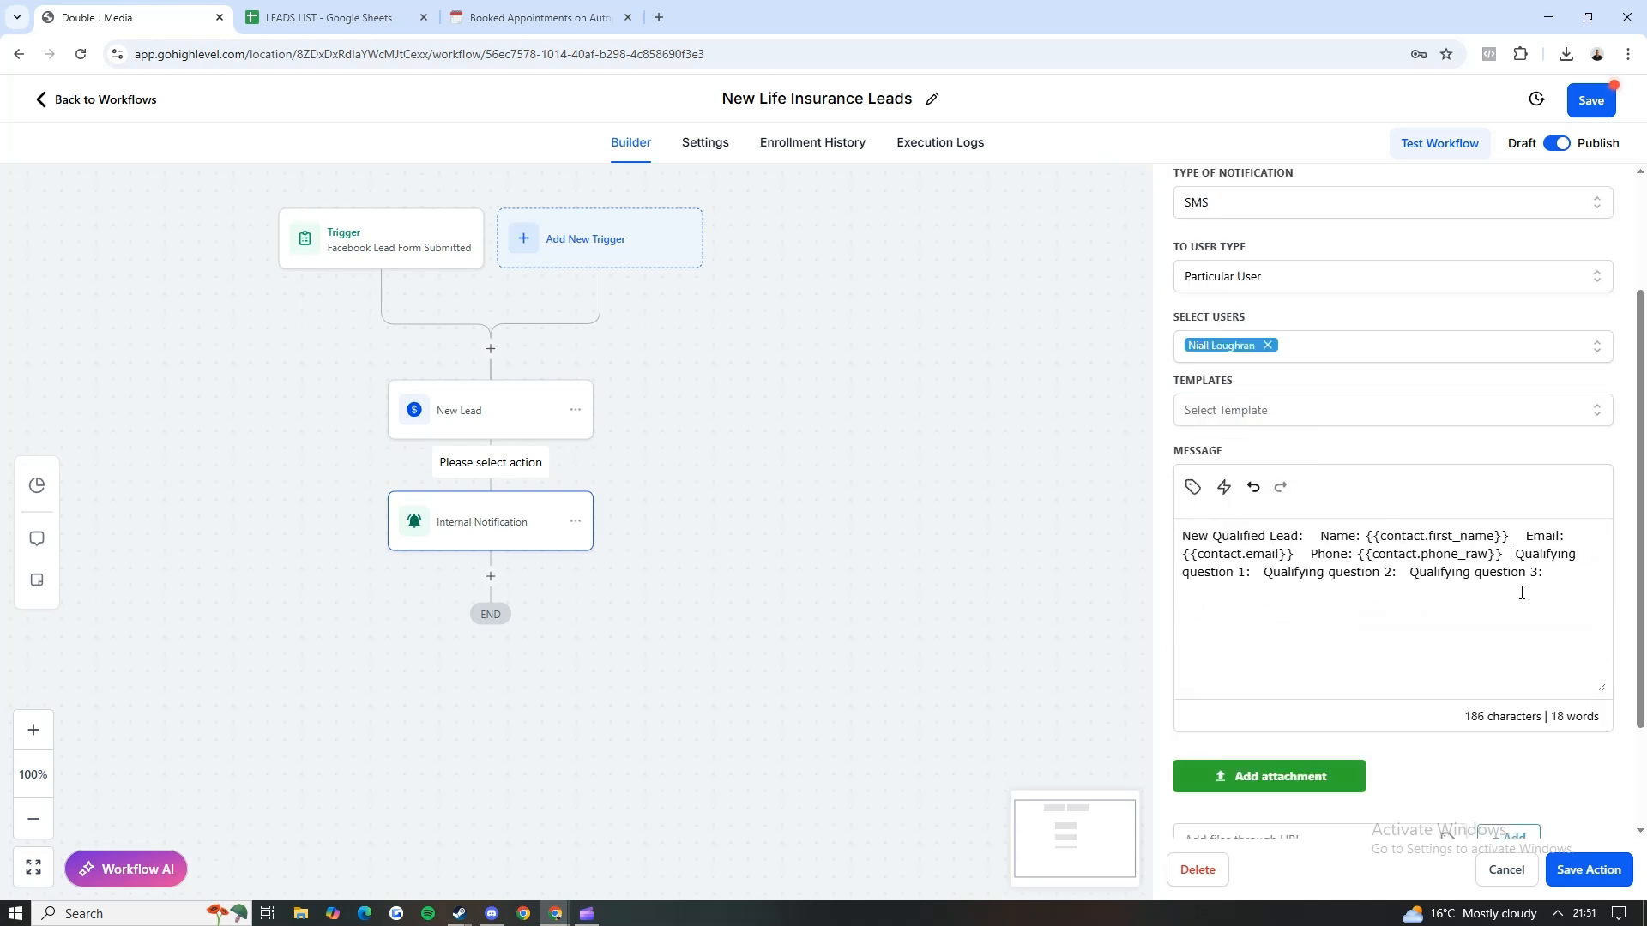
key(ctrl+z)
key(ctrl+z)
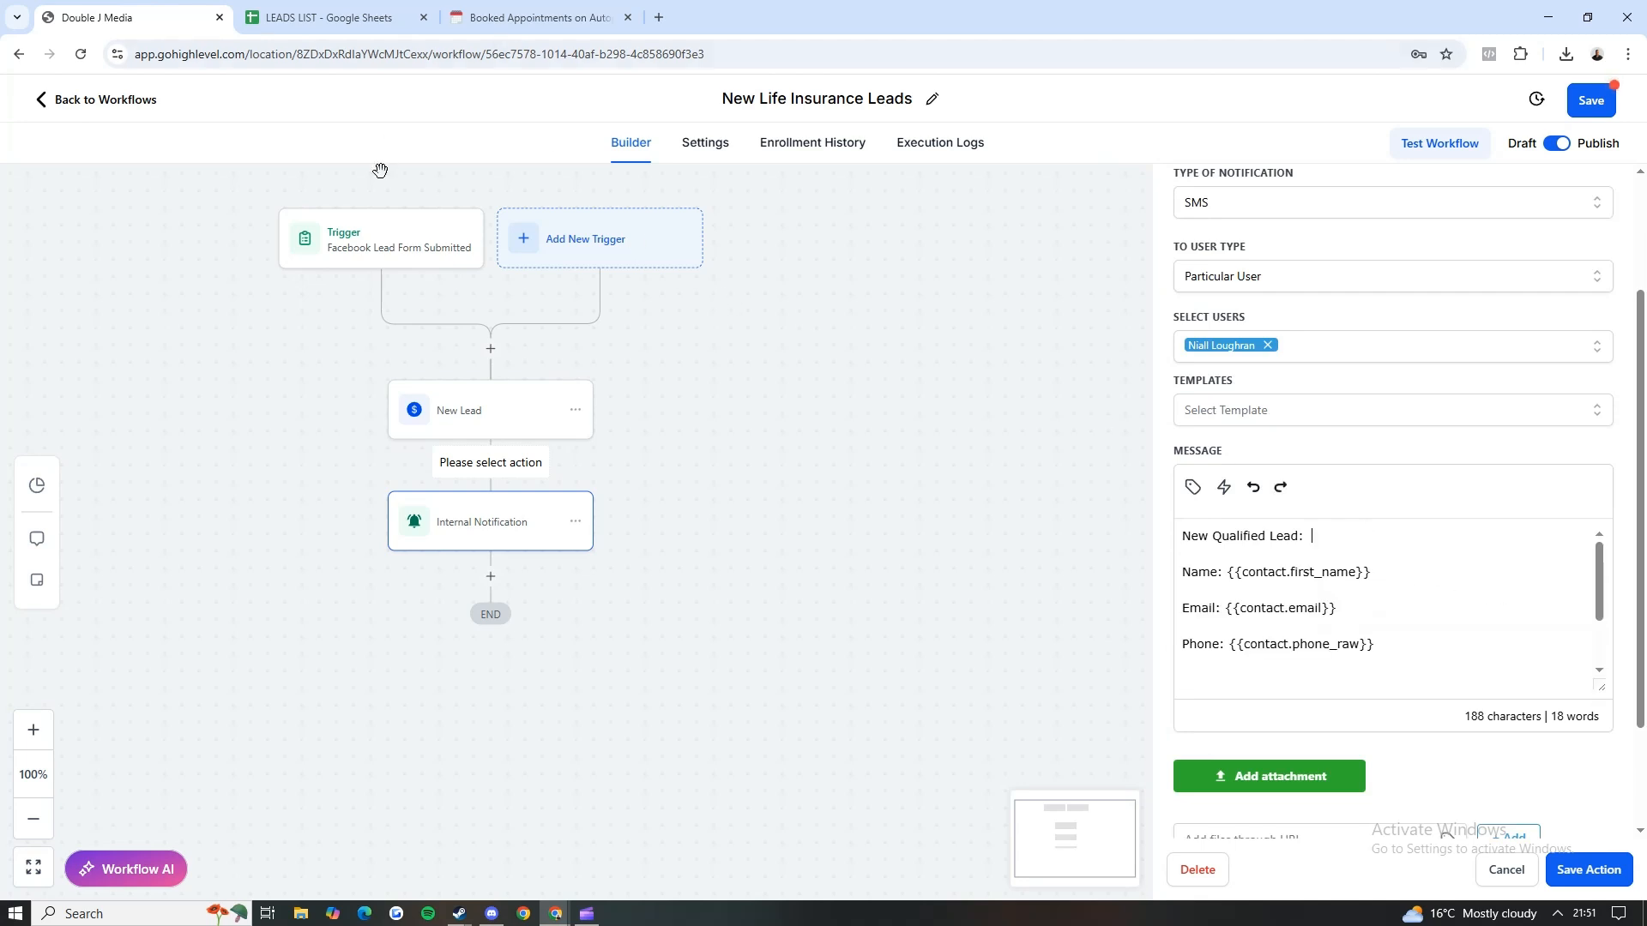
Step: Duplicate the workflow's browser tab, try adding "USA" after "New Qualified Lead:" in the message, and undo that text
right_click(133, 19)
click(194, 170)
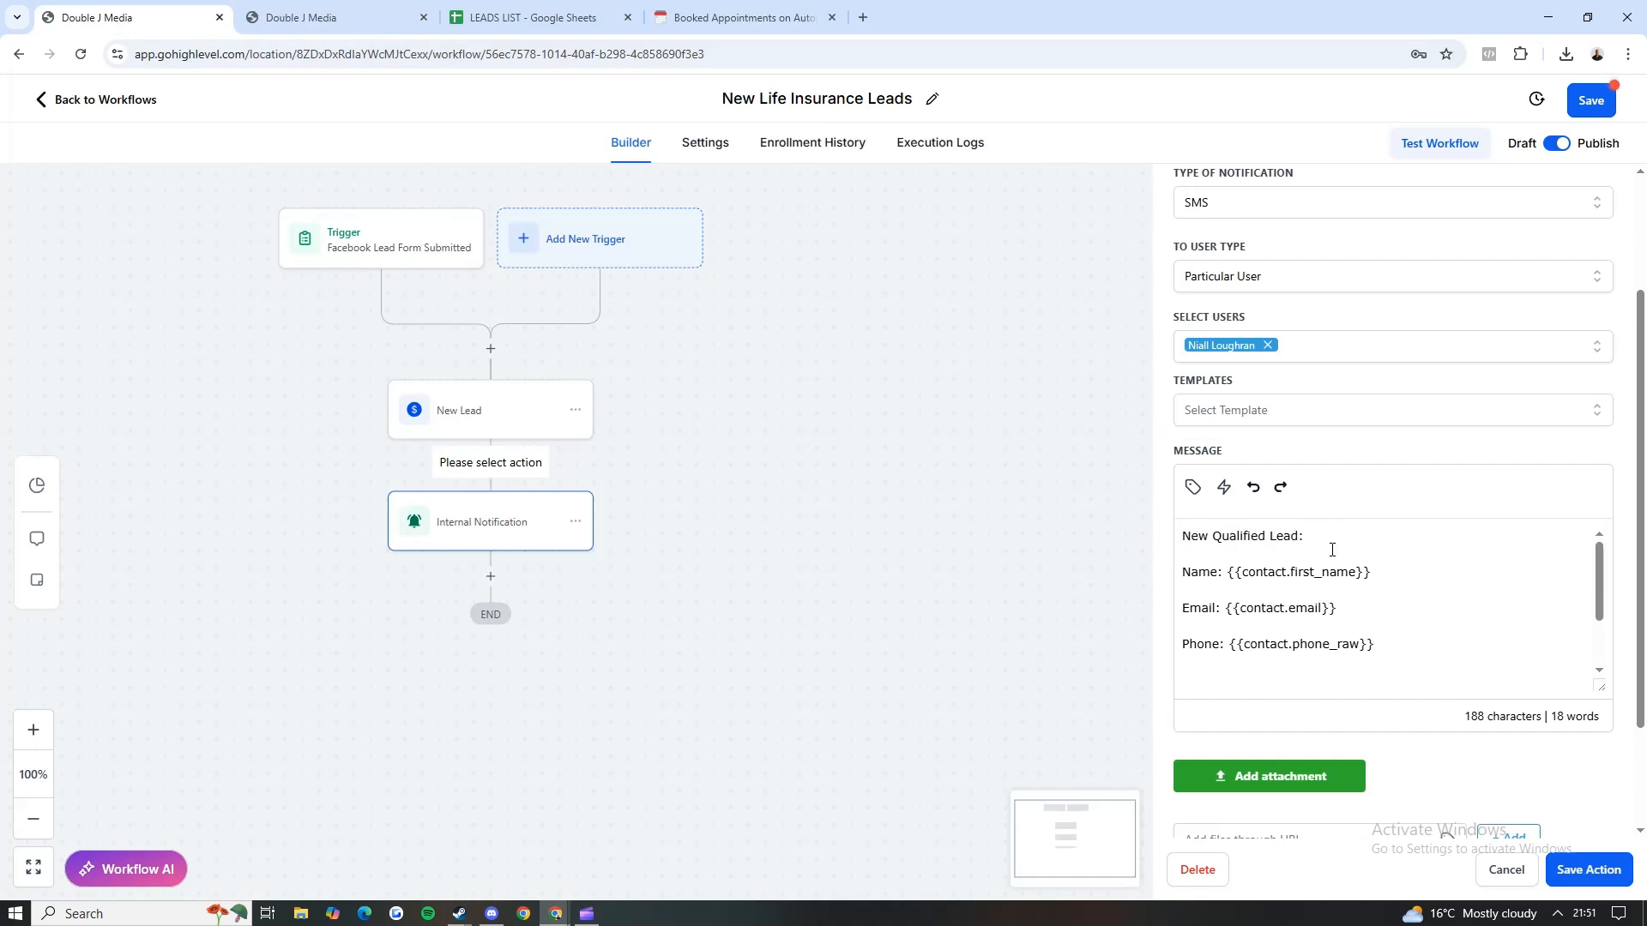
text(USA)
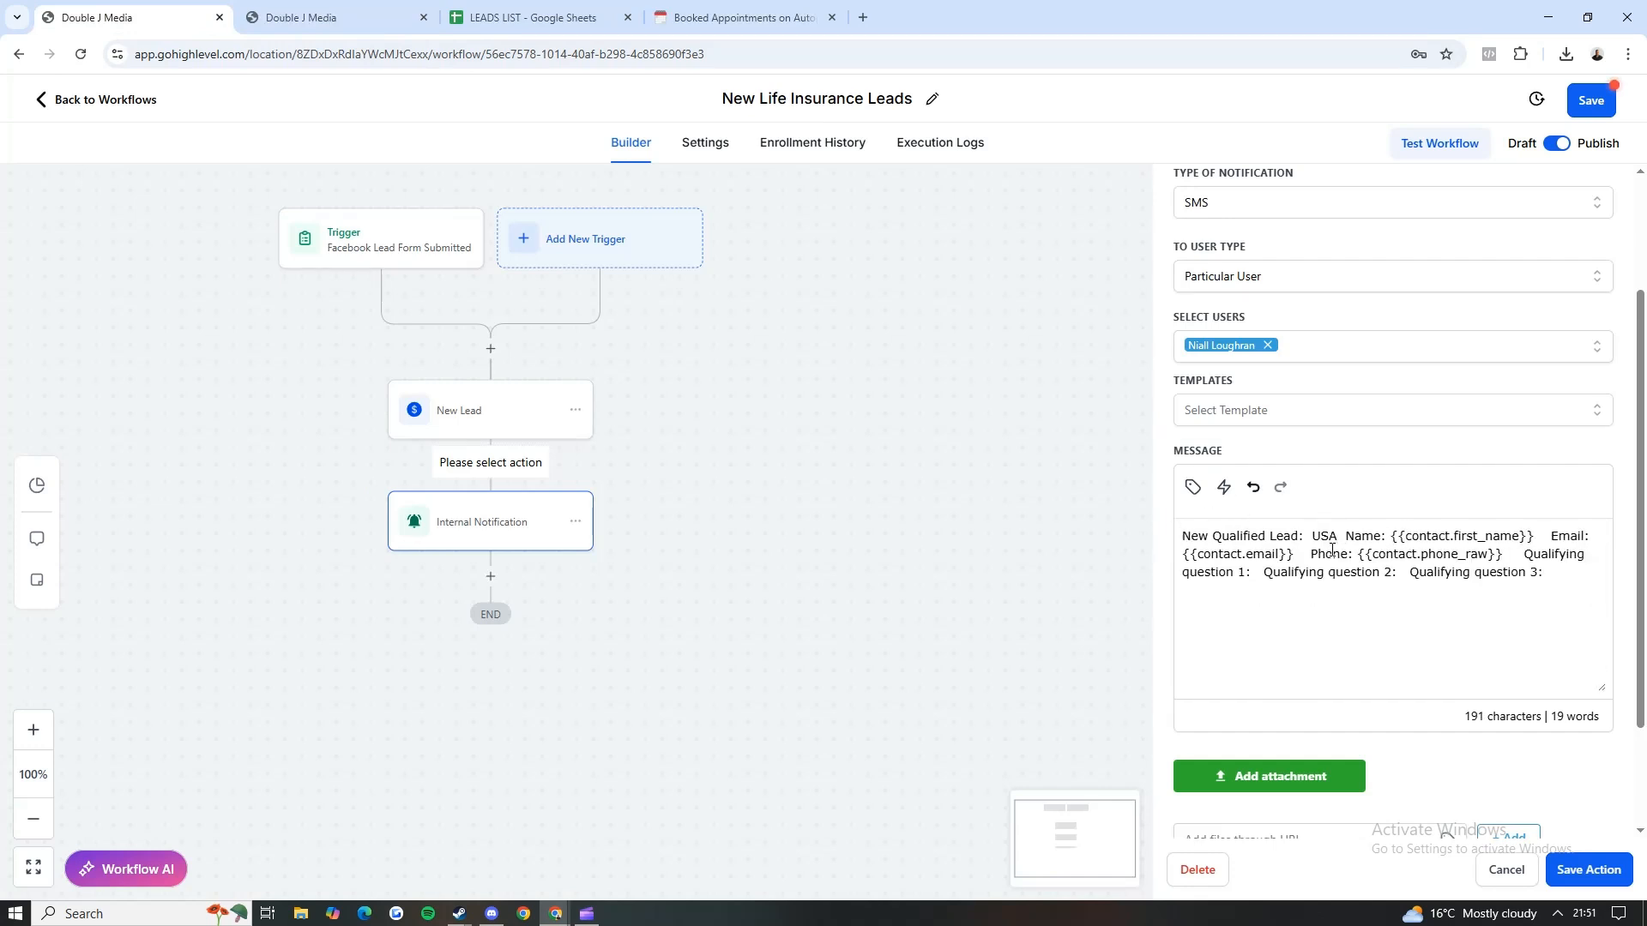
key(ctrl+z)
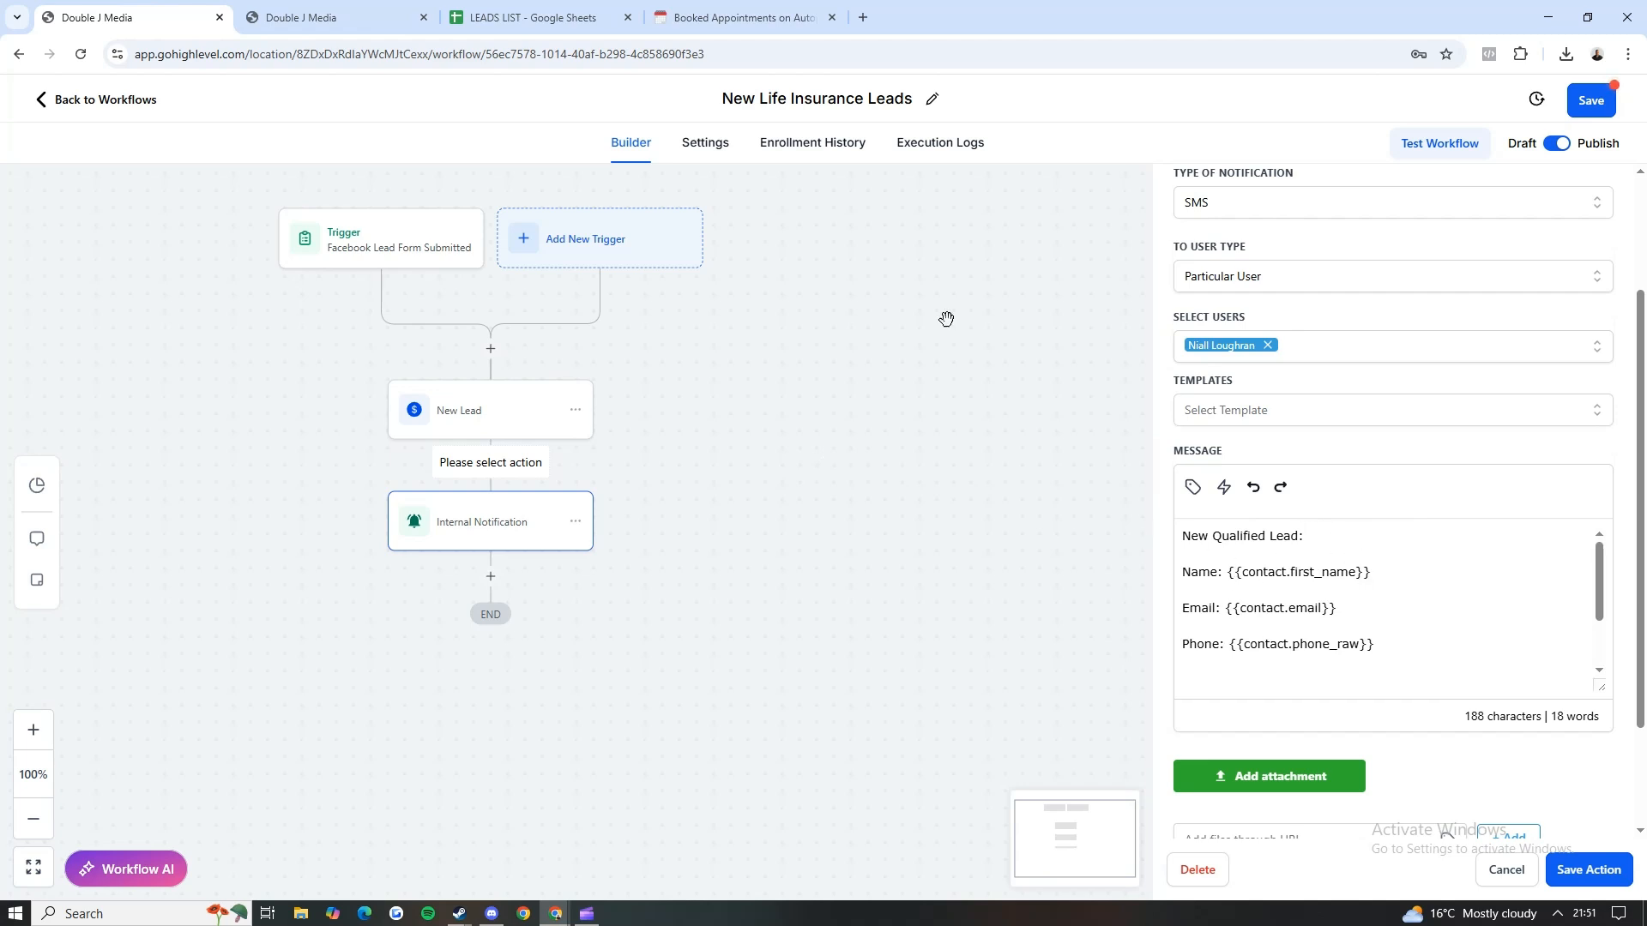
Step: In the duplicated tab, open the account's Custom Fields settings and search the fields for "DIRECTOR"
click(386, 12)
click(129, 110)
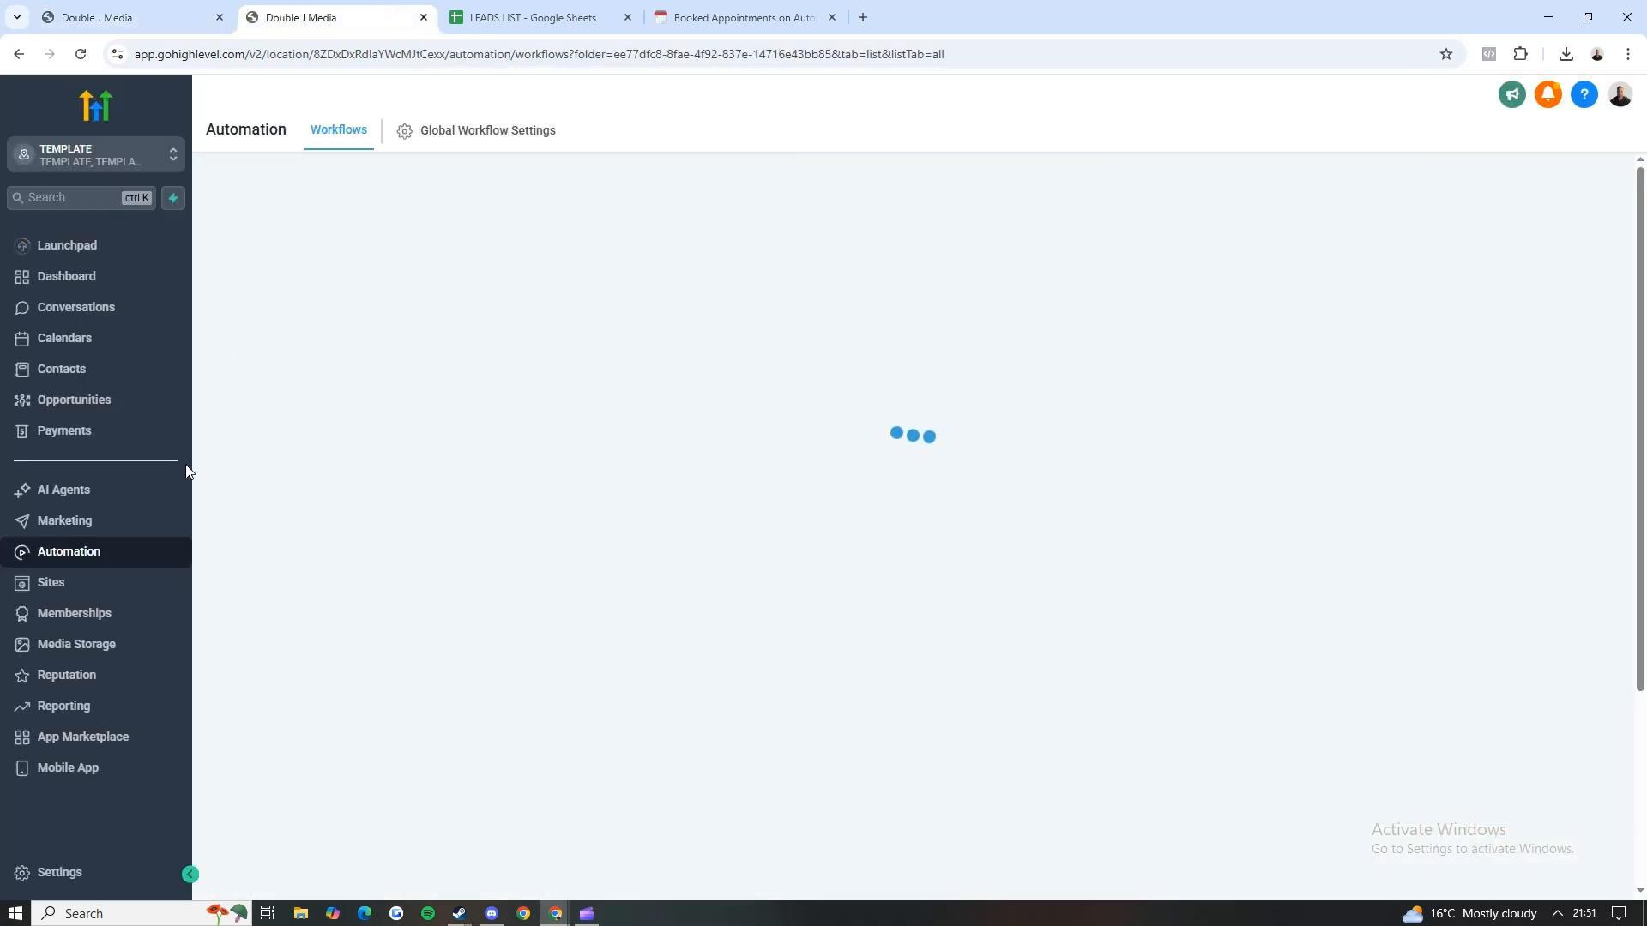
click(34, 872)
scroll(76, 699, down, 3)
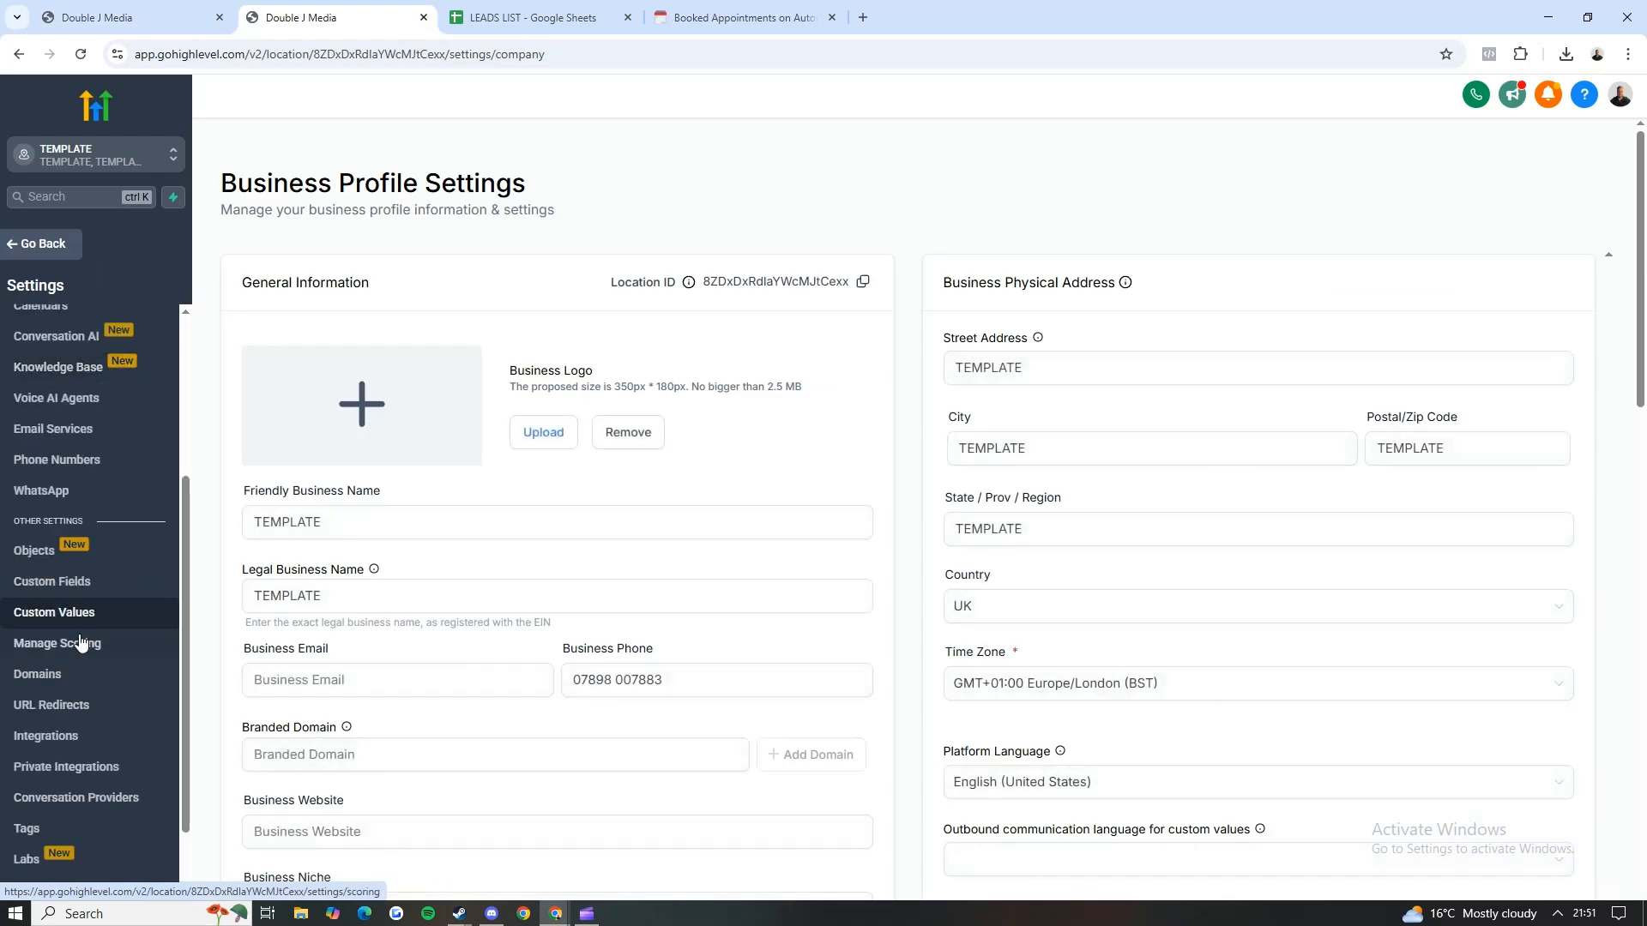
click(60, 582)
click(320, 239)
text(Dl)
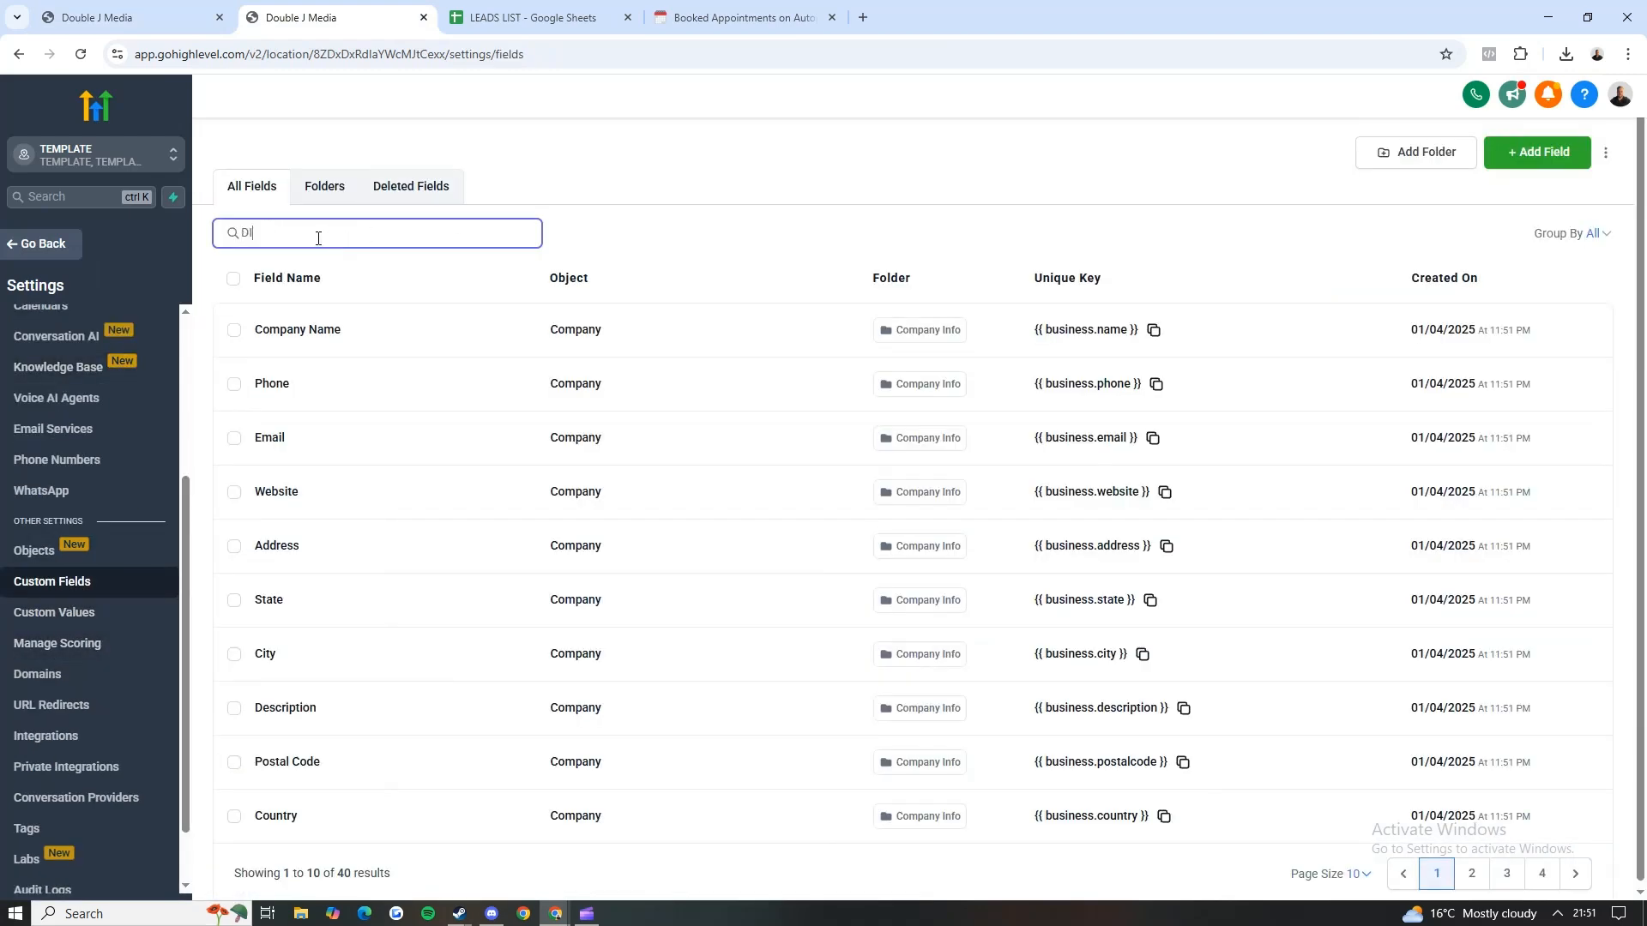
text(RECTOR)
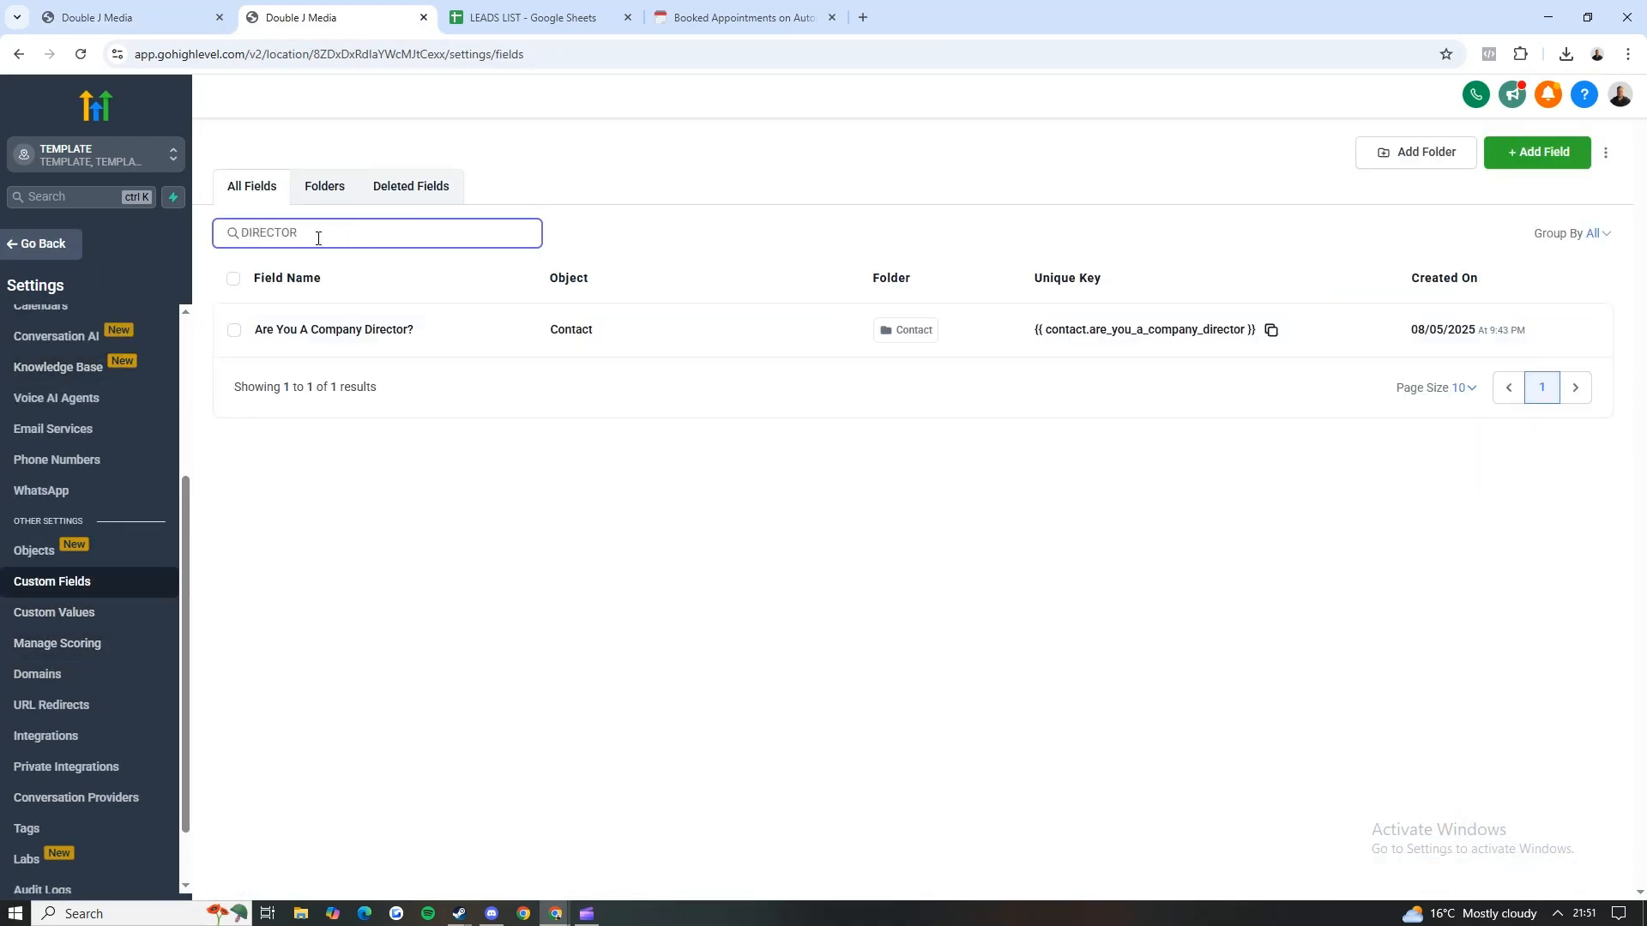
Step: Return to the workflow and examine the name, email and phone merge fields in the notification message
click(128, 17)
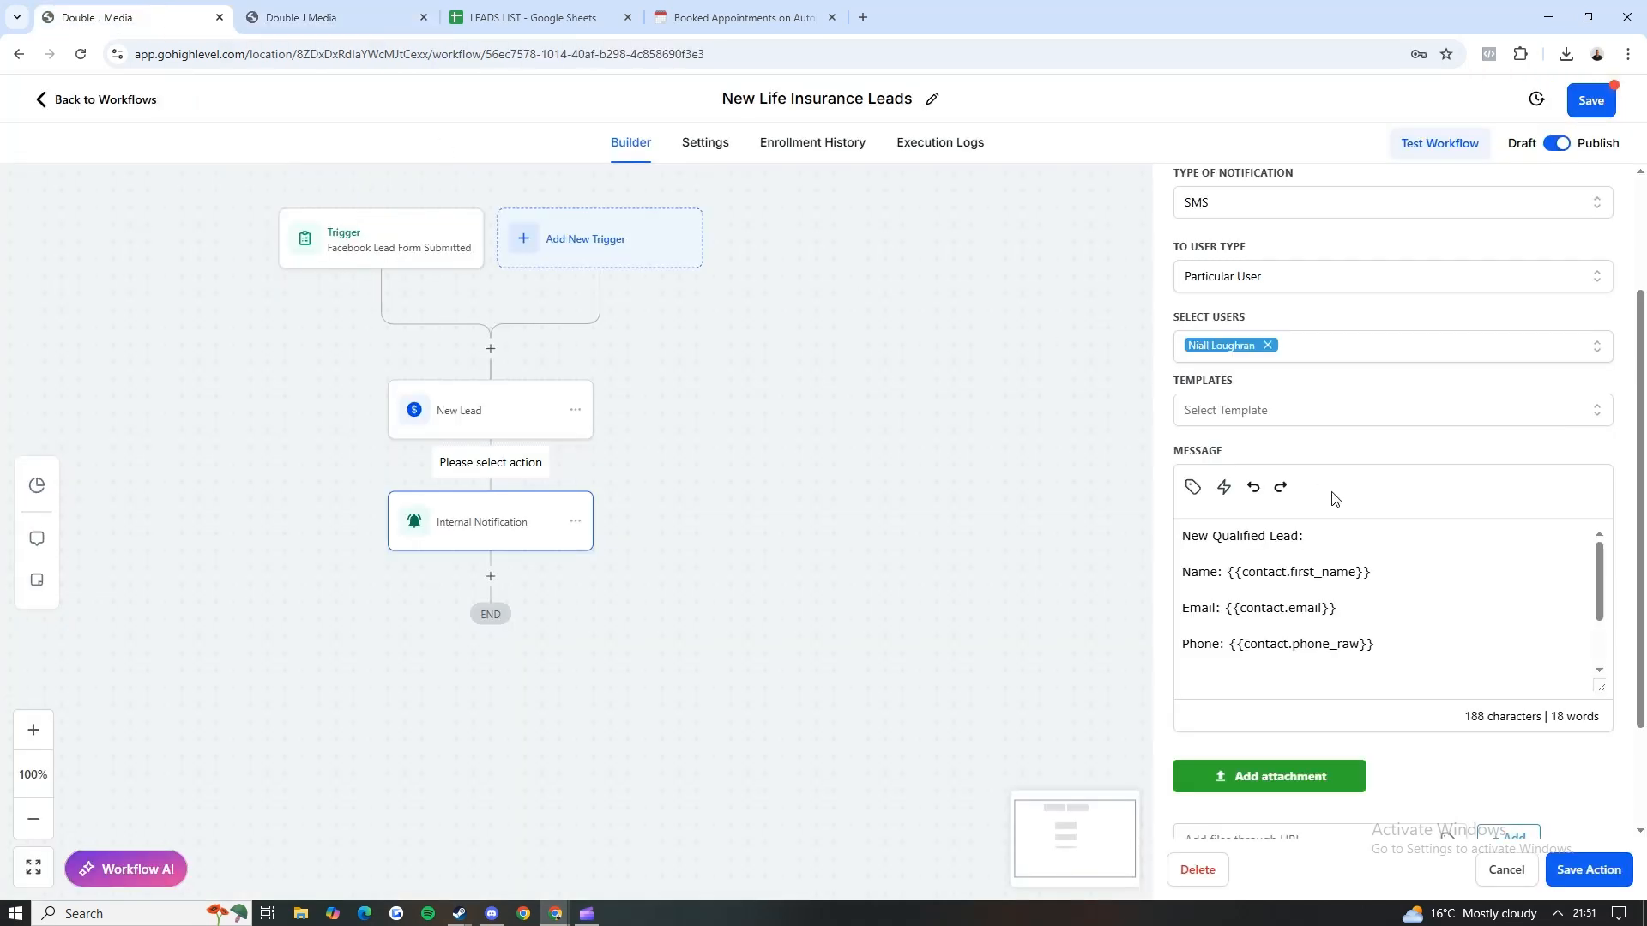
drag(1377, 571, 1200, 607)
click(1223, 568)
click(1228, 593)
click(1230, 644)
drag(1378, 572, 1231, 564)
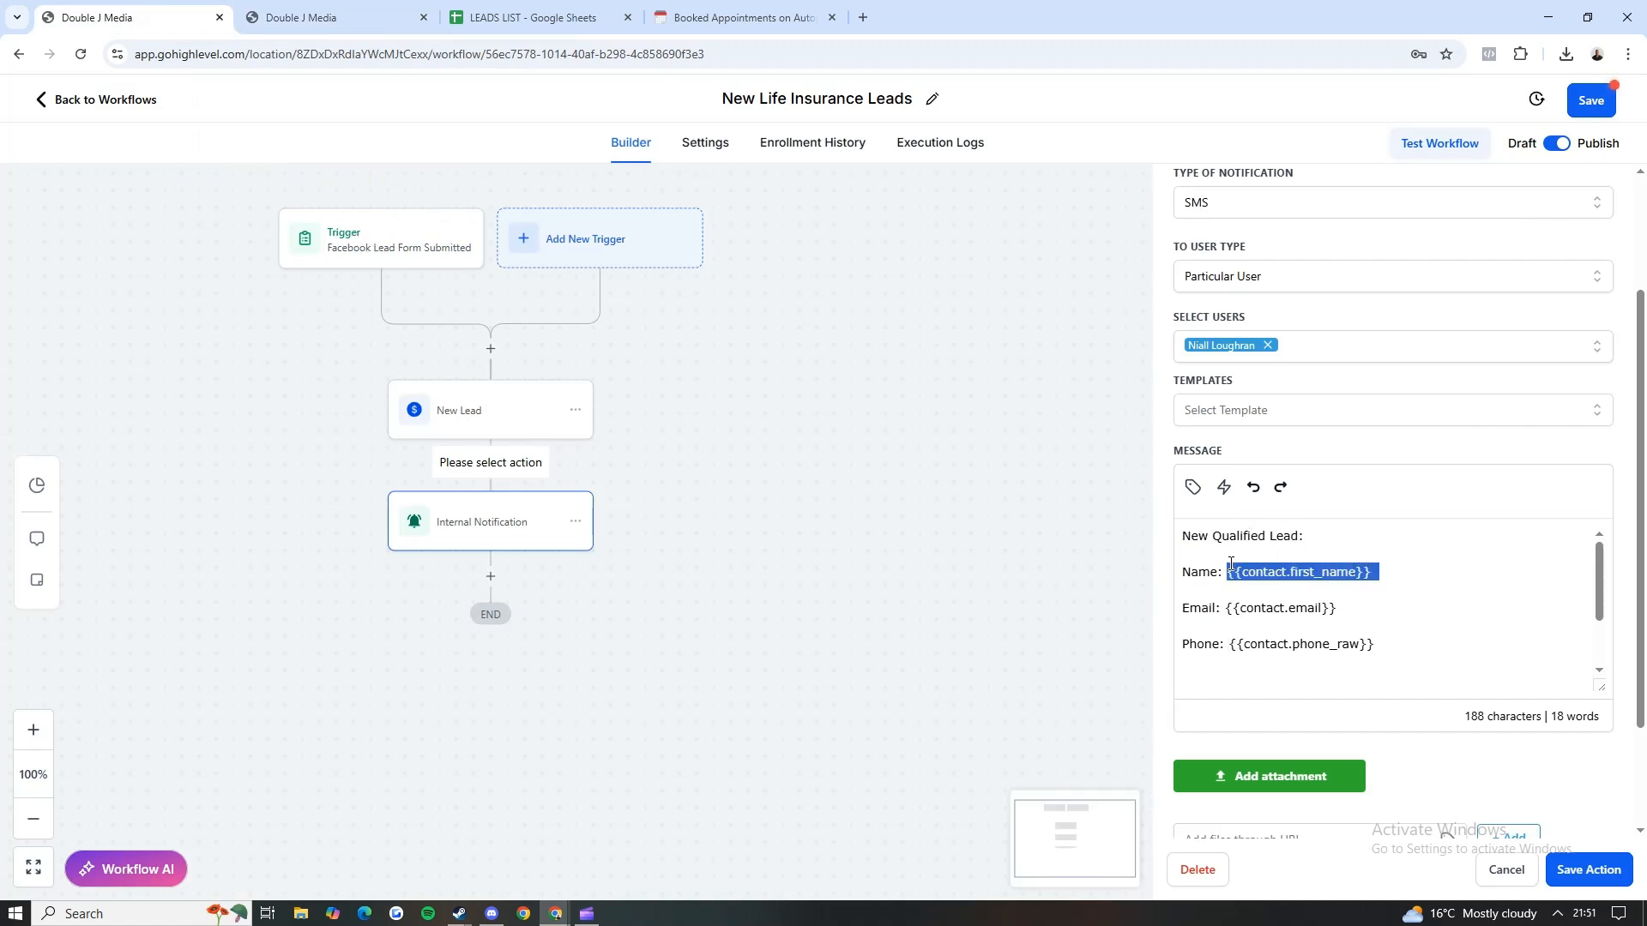
click(1326, 568)
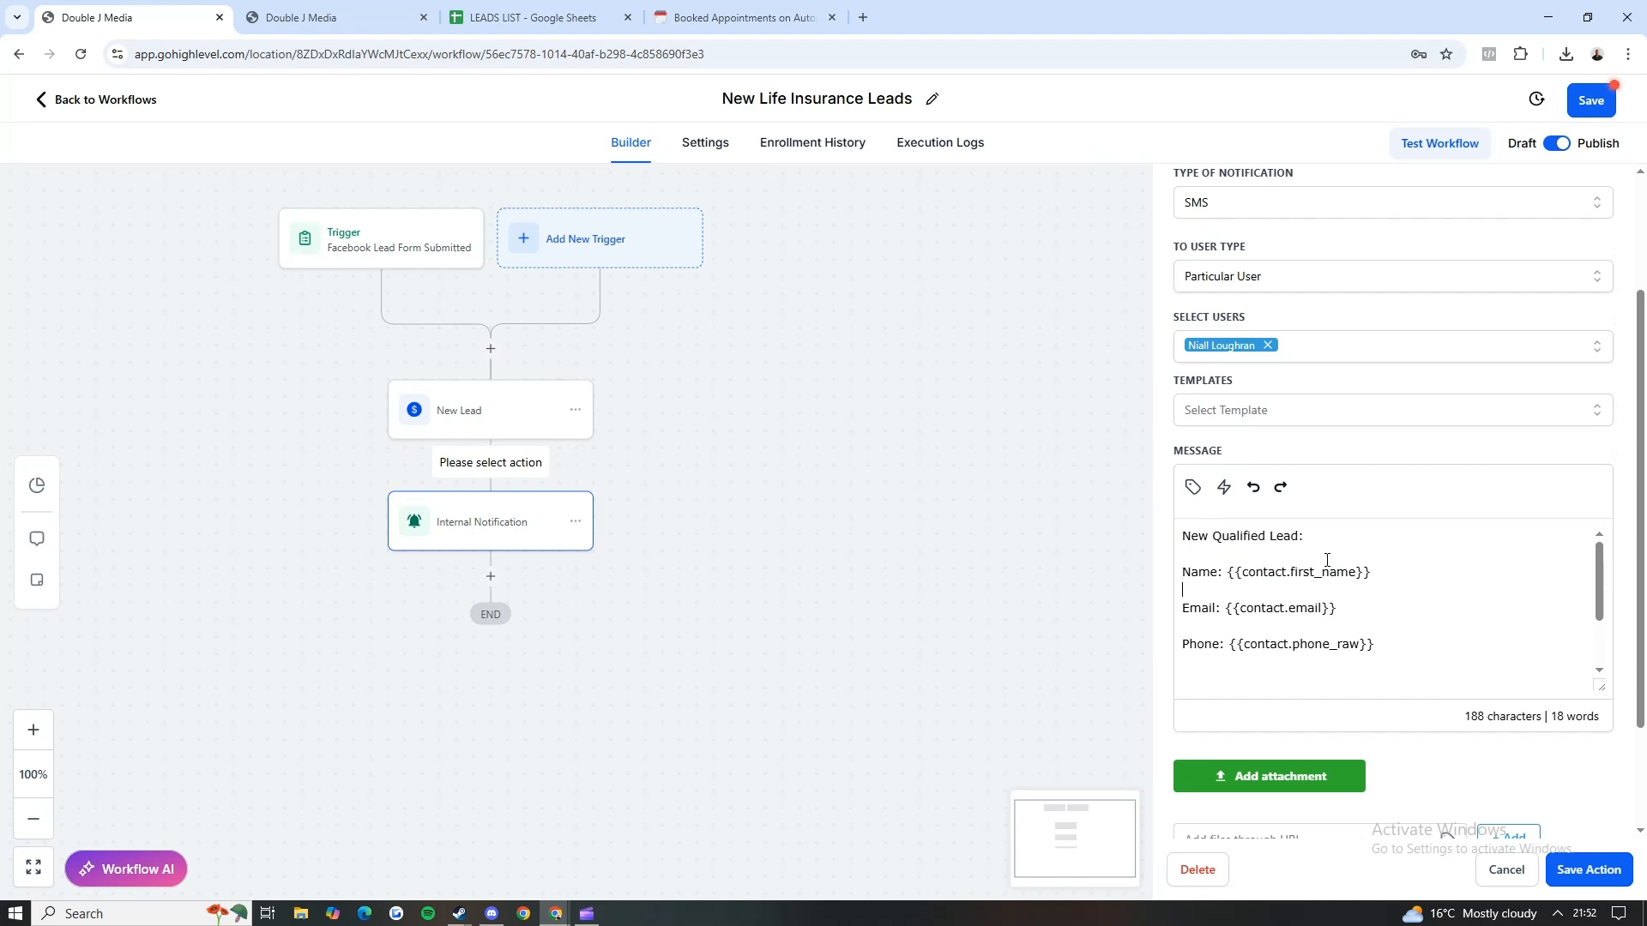
Step: Try inserting the contact's Last Name custom value into the notification message, and undo the insertion
click(1193, 486)
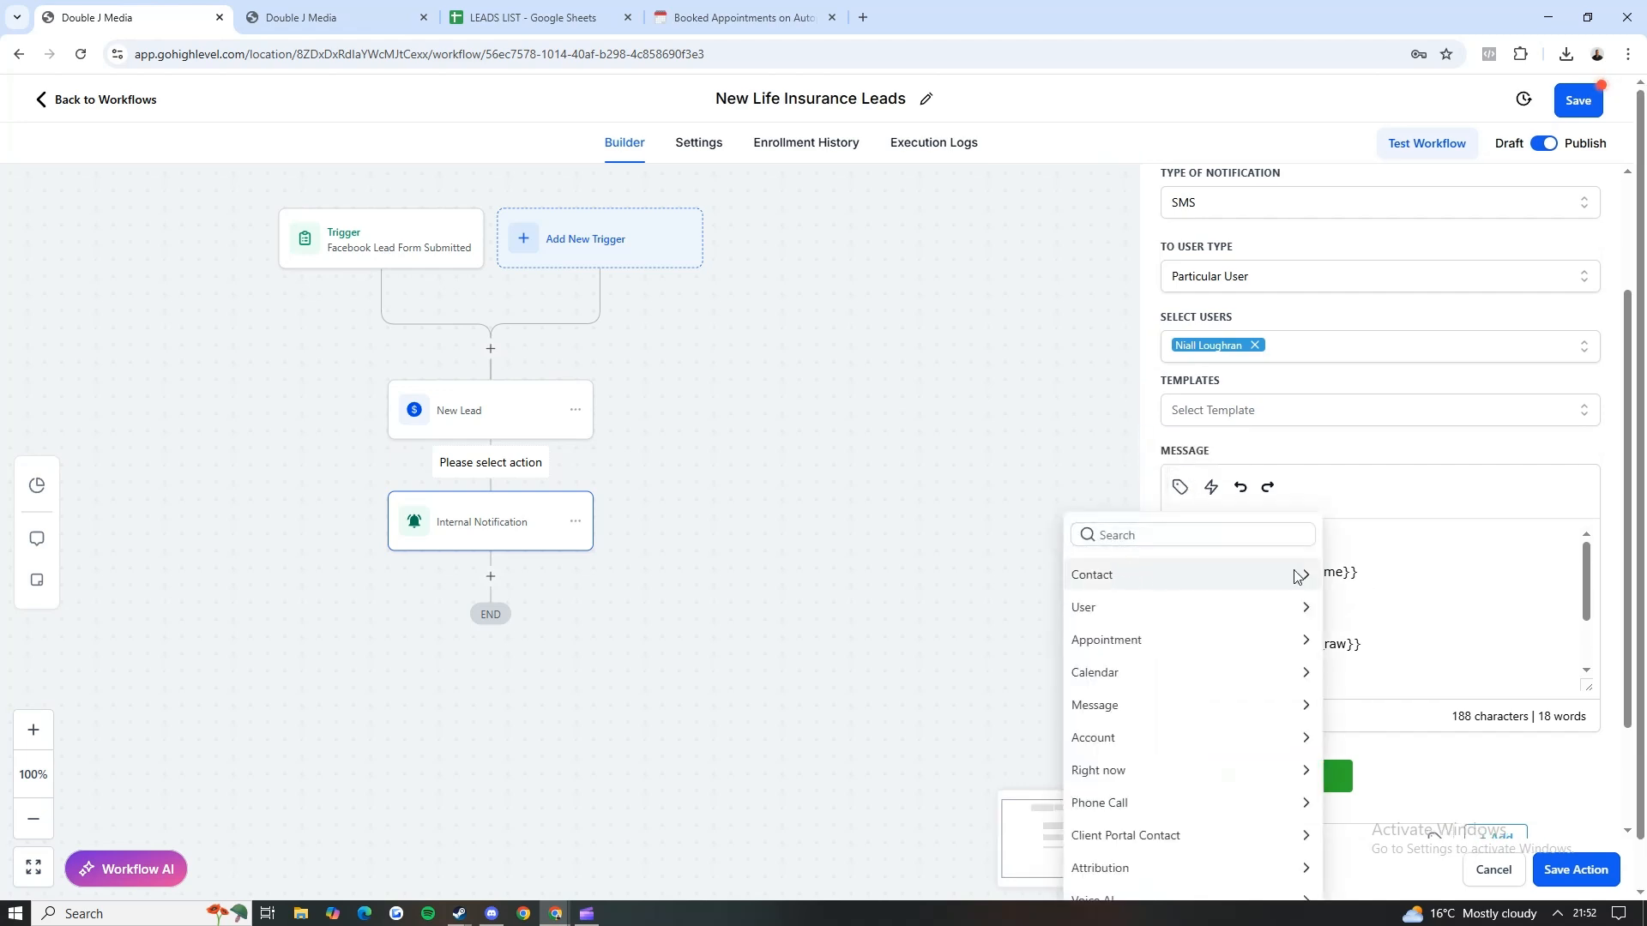
click(1385, 566)
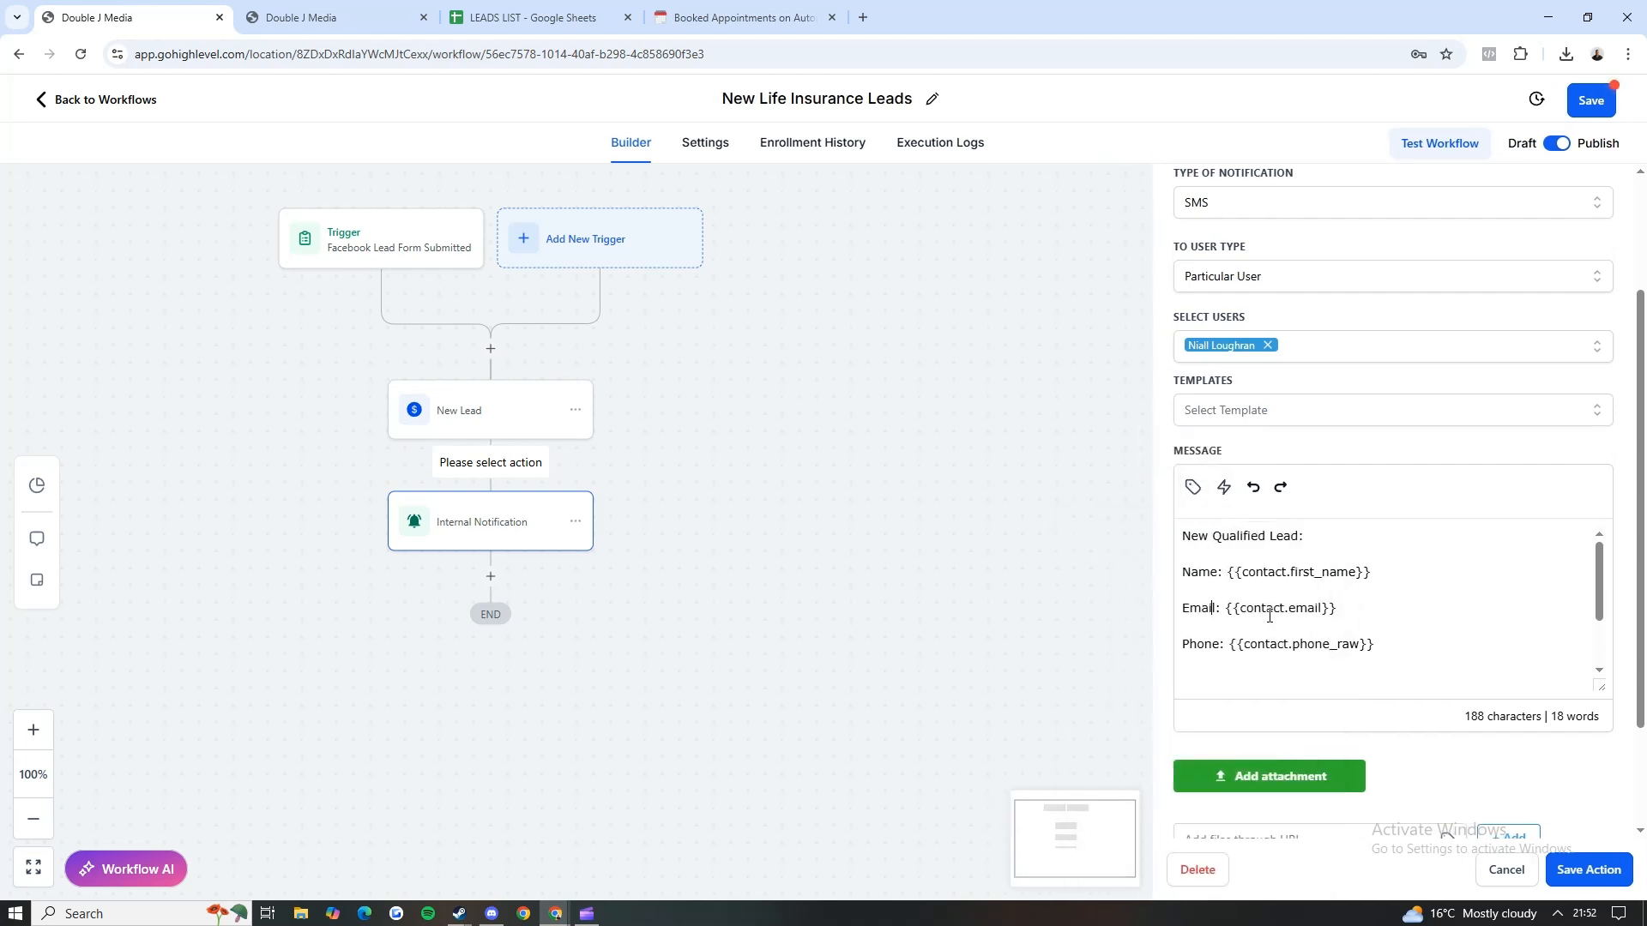
click(1192, 492)
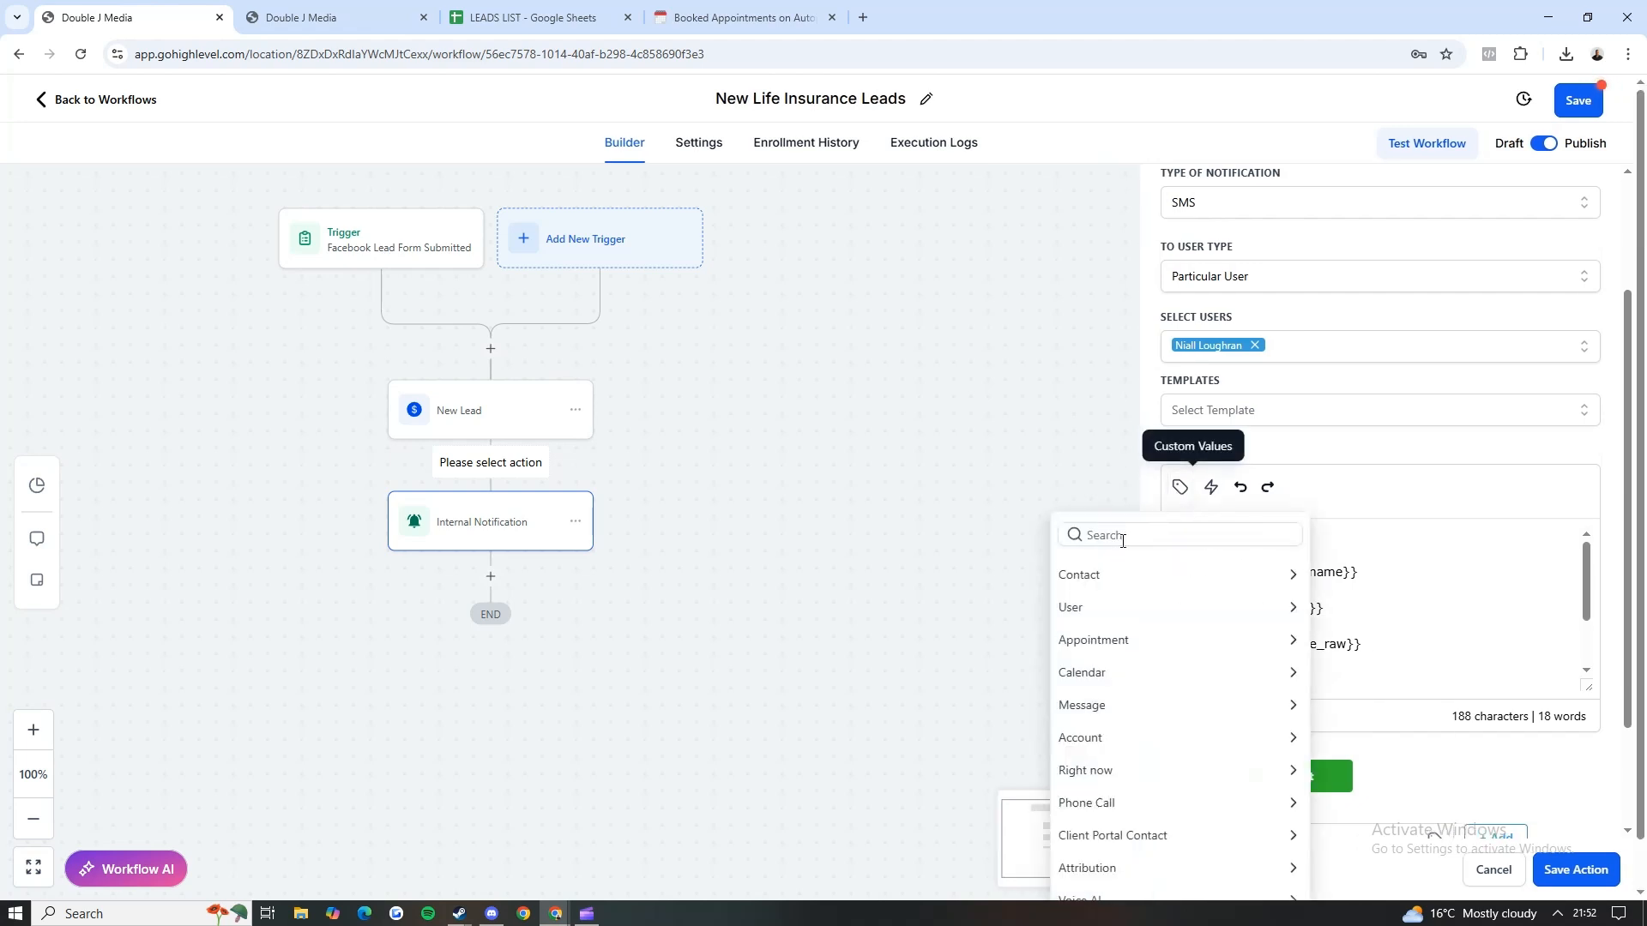
click(1075, 573)
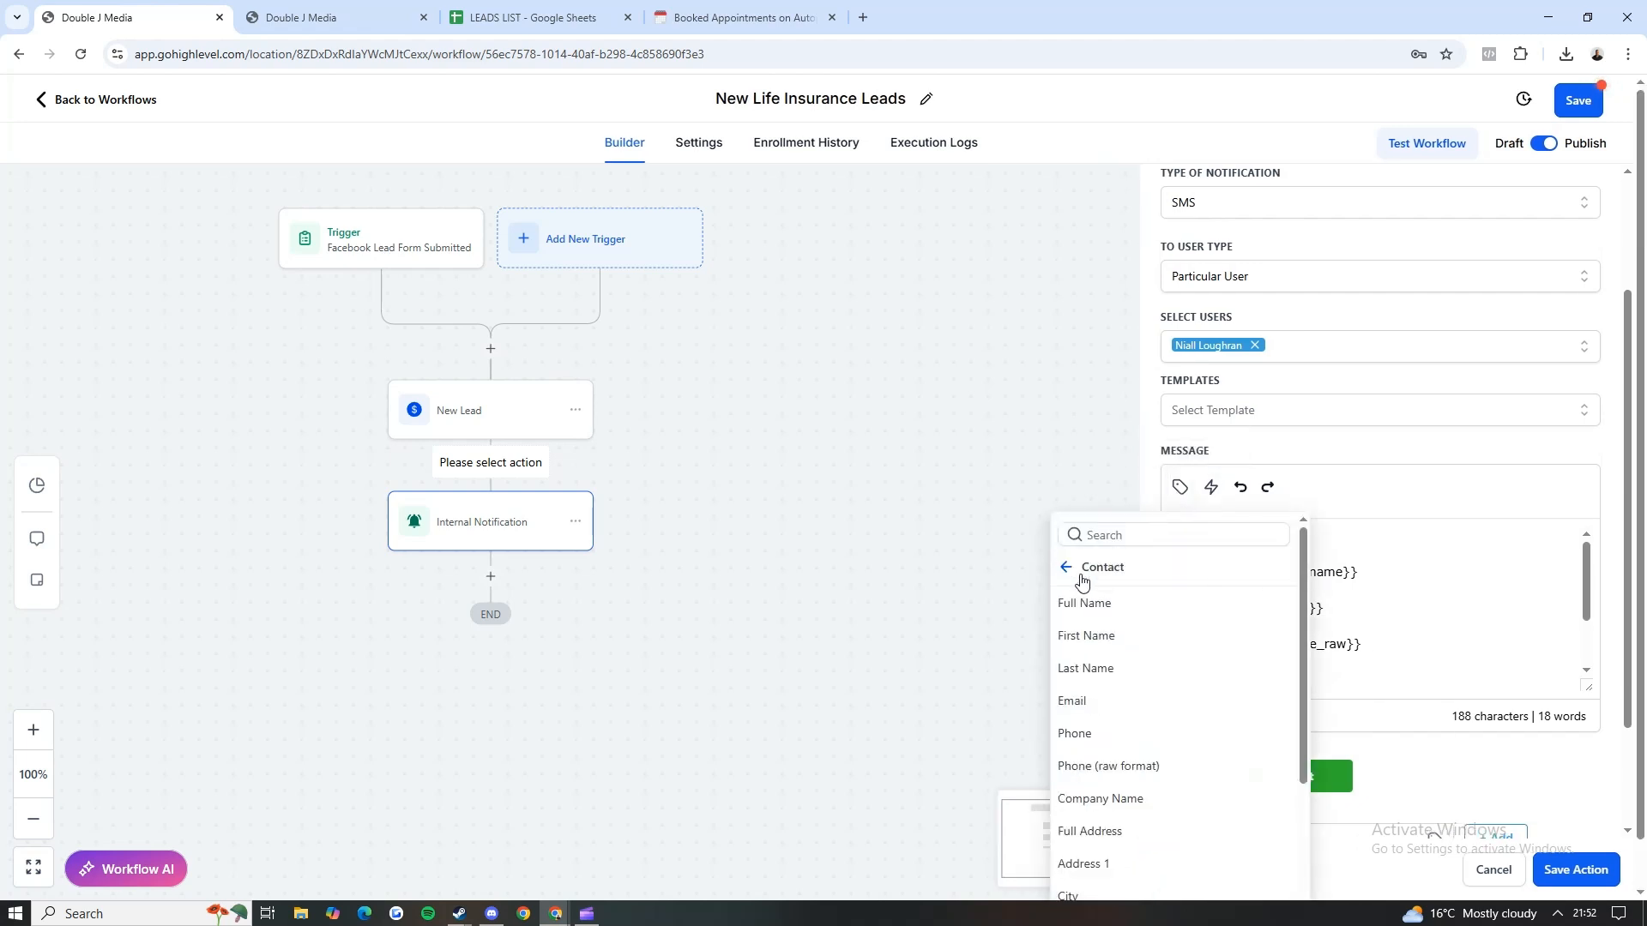
click(1085, 670)
drag(1205, 647, 1339, 655)
click(1367, 658)
key(ctrl+z)
Step: Replace the whole notification message with the label "Director?:"
scroll(1321, 635, down, 2)
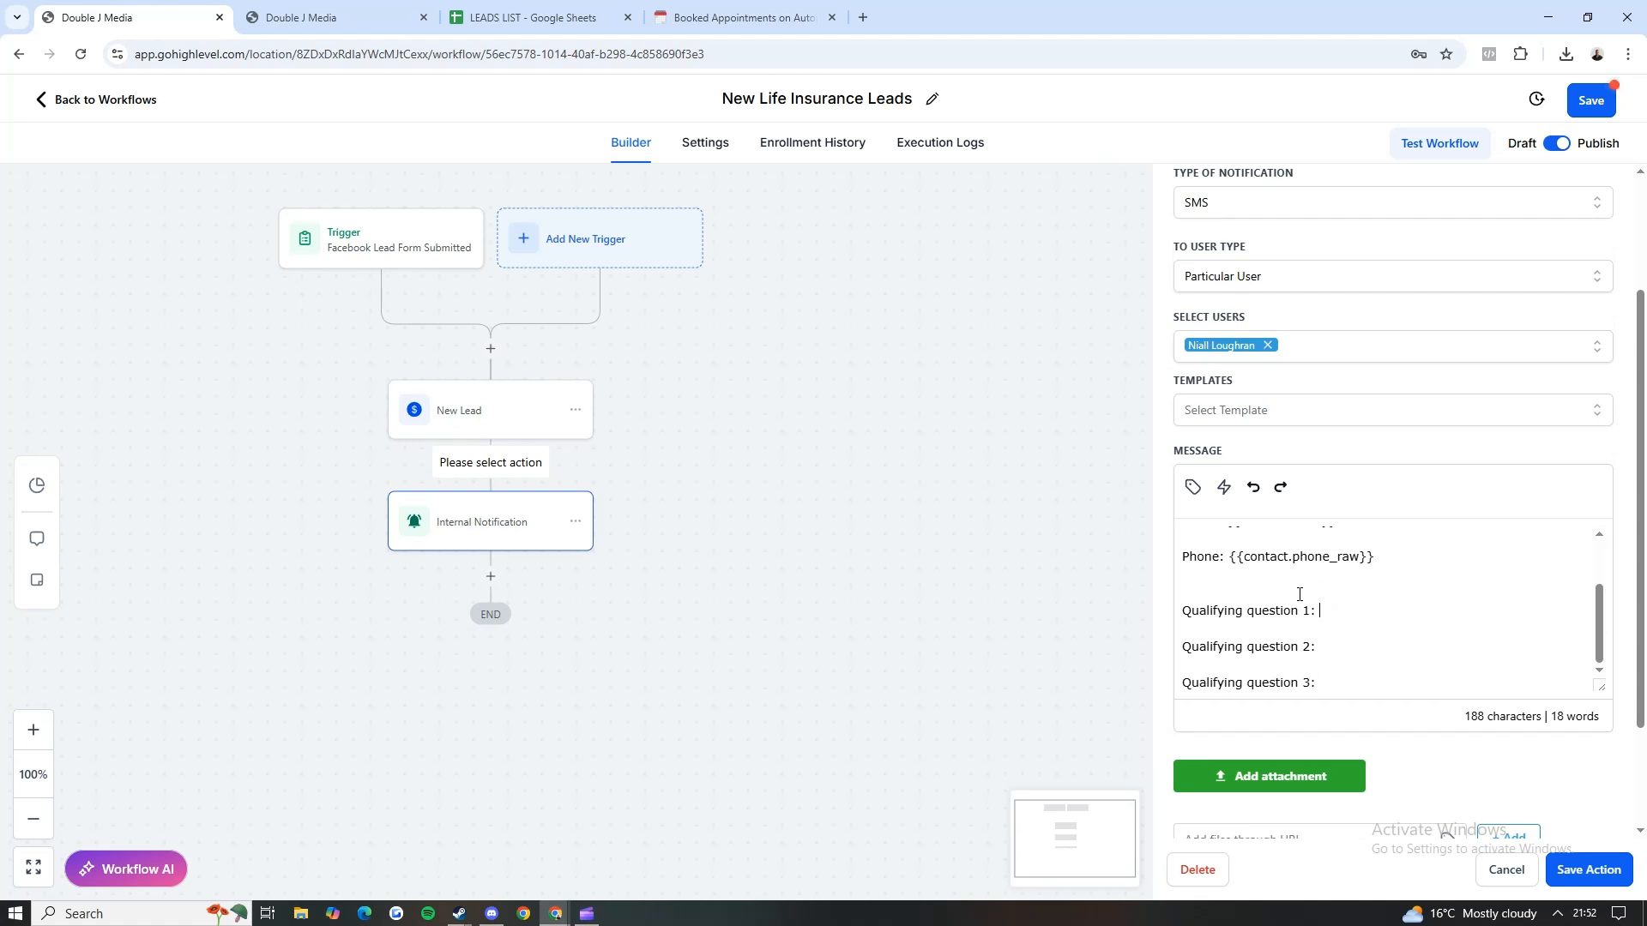
drag(1318, 611, 1199, 609)
text(D)
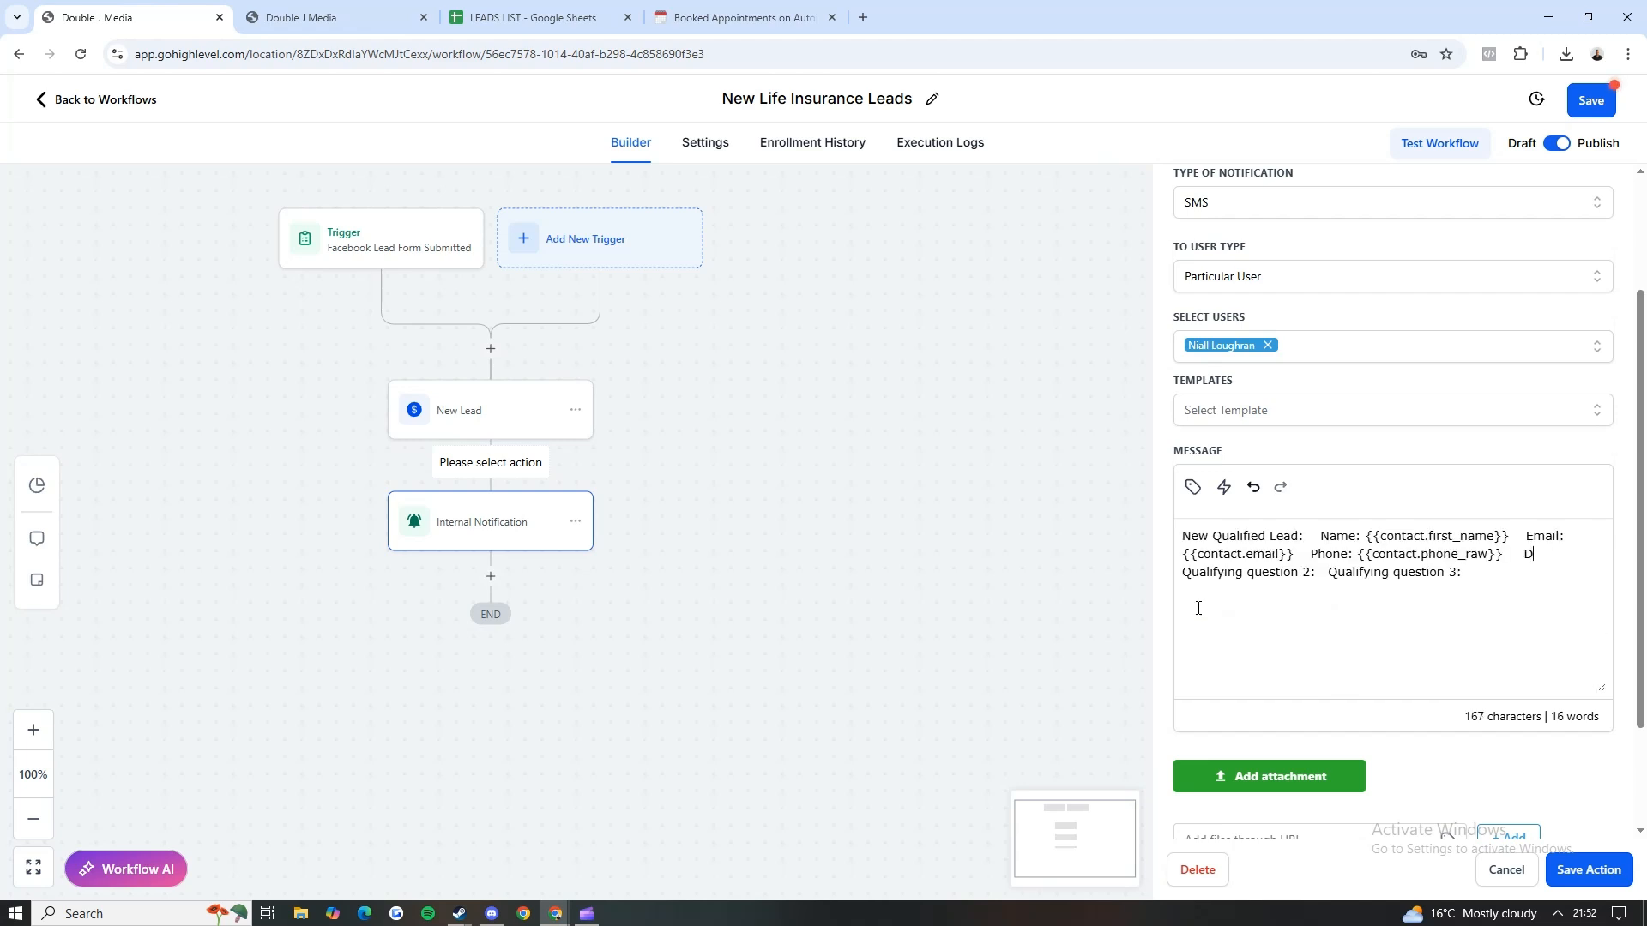
drag(1407, 597, 1103, 525)
key(BackSpace)
text(d)
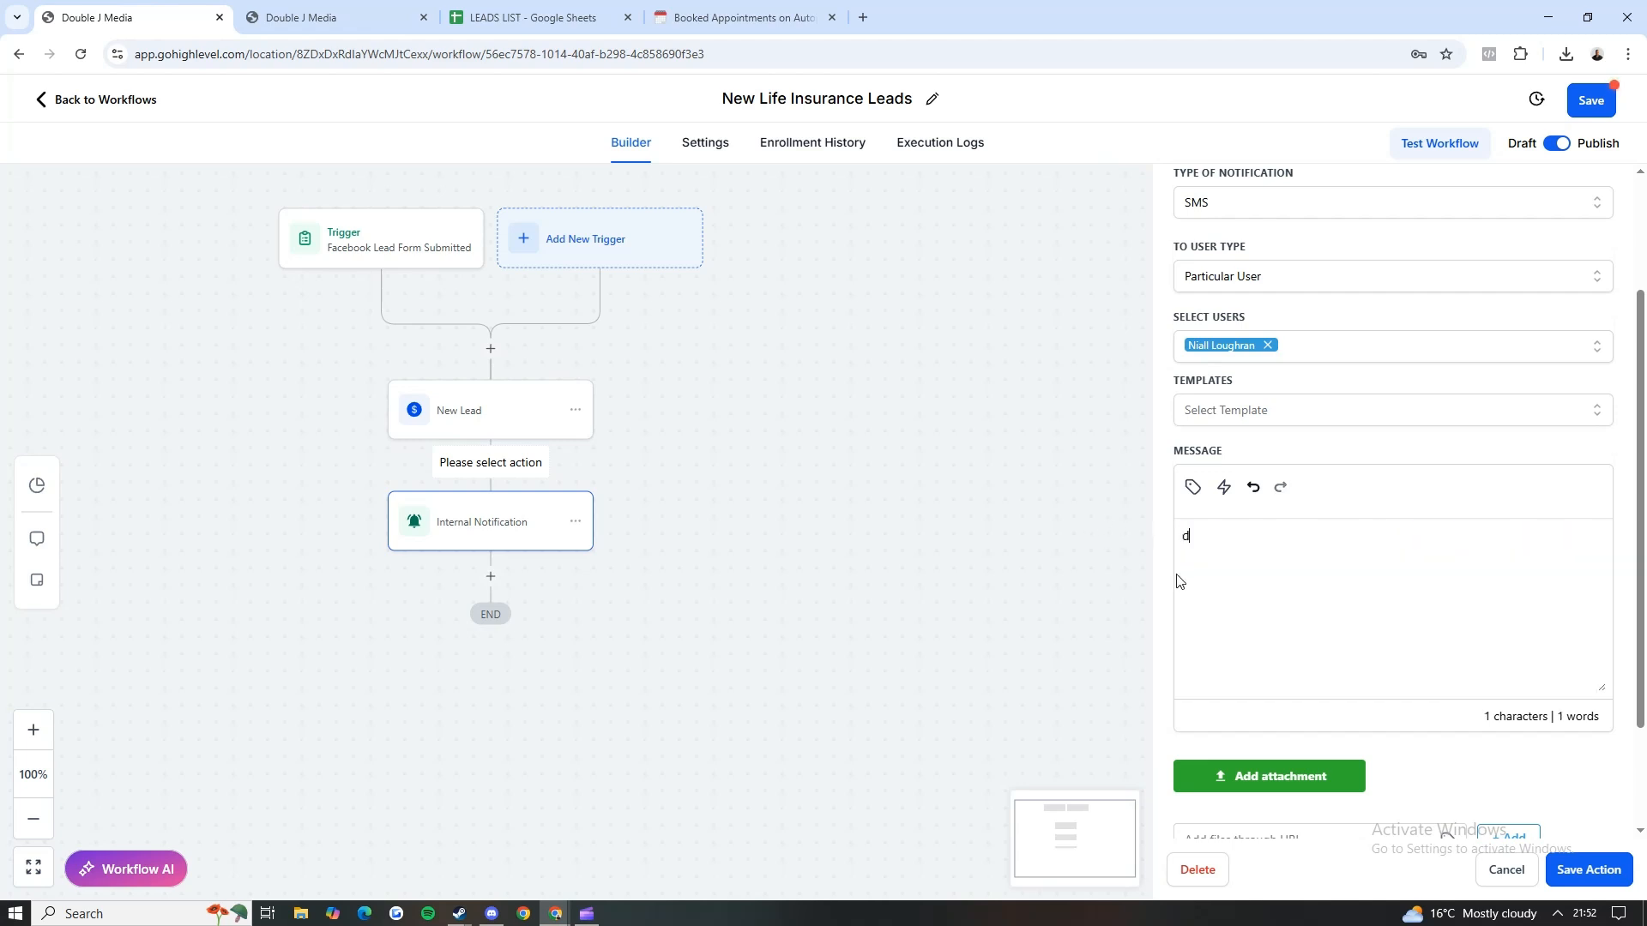
text(IRE)
key(BackSpace)
key(BackSpace)
key(BackSpace)
key(BackSpace)
text(D)
Step: Copy the Are You A Company Director? field's unique key after "Director?:" in the message, and save the action and workflow
click(383, 17)
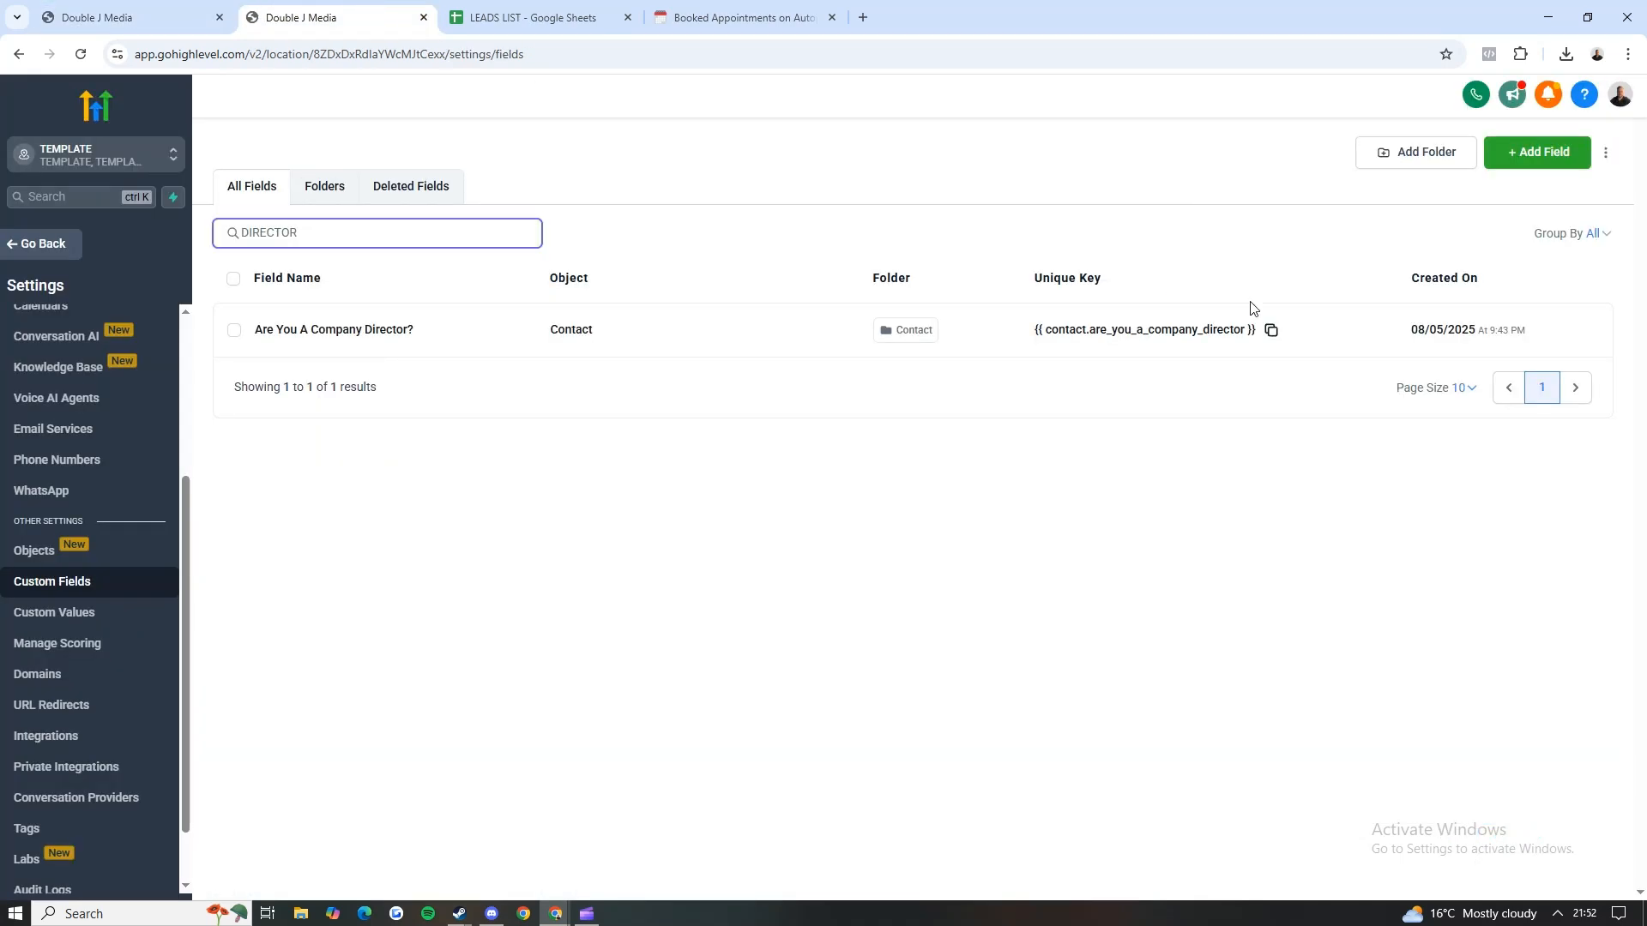
click(1270, 330)
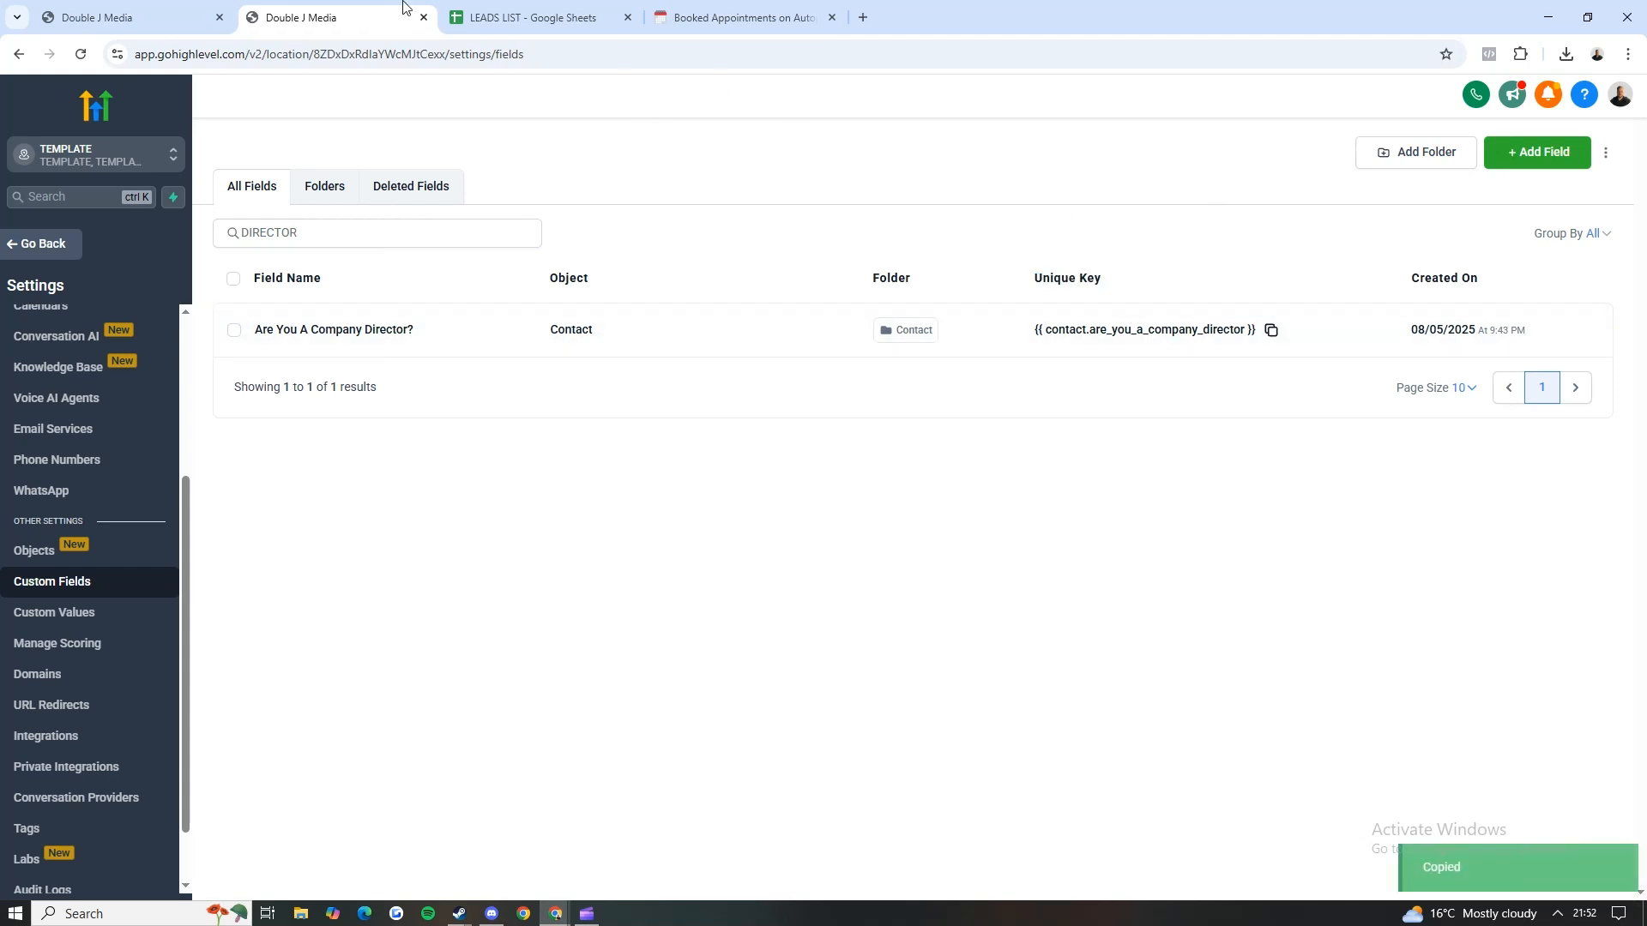
click(128, 17)
click(1254, 535)
key(ctrl+v)
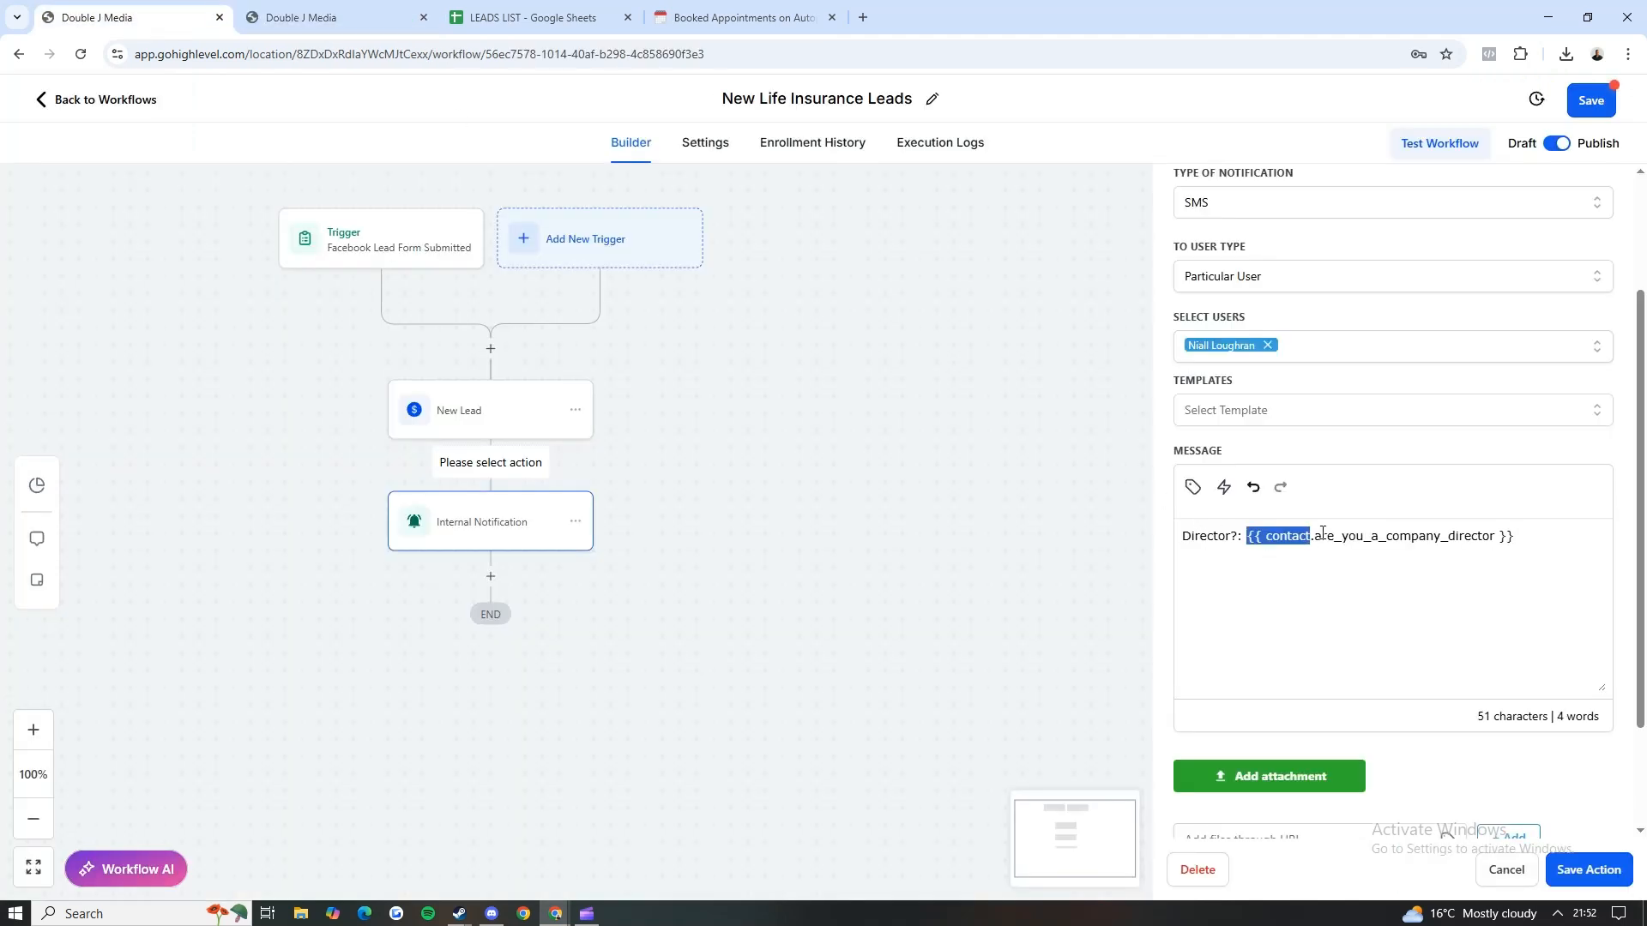
click(1588, 869)
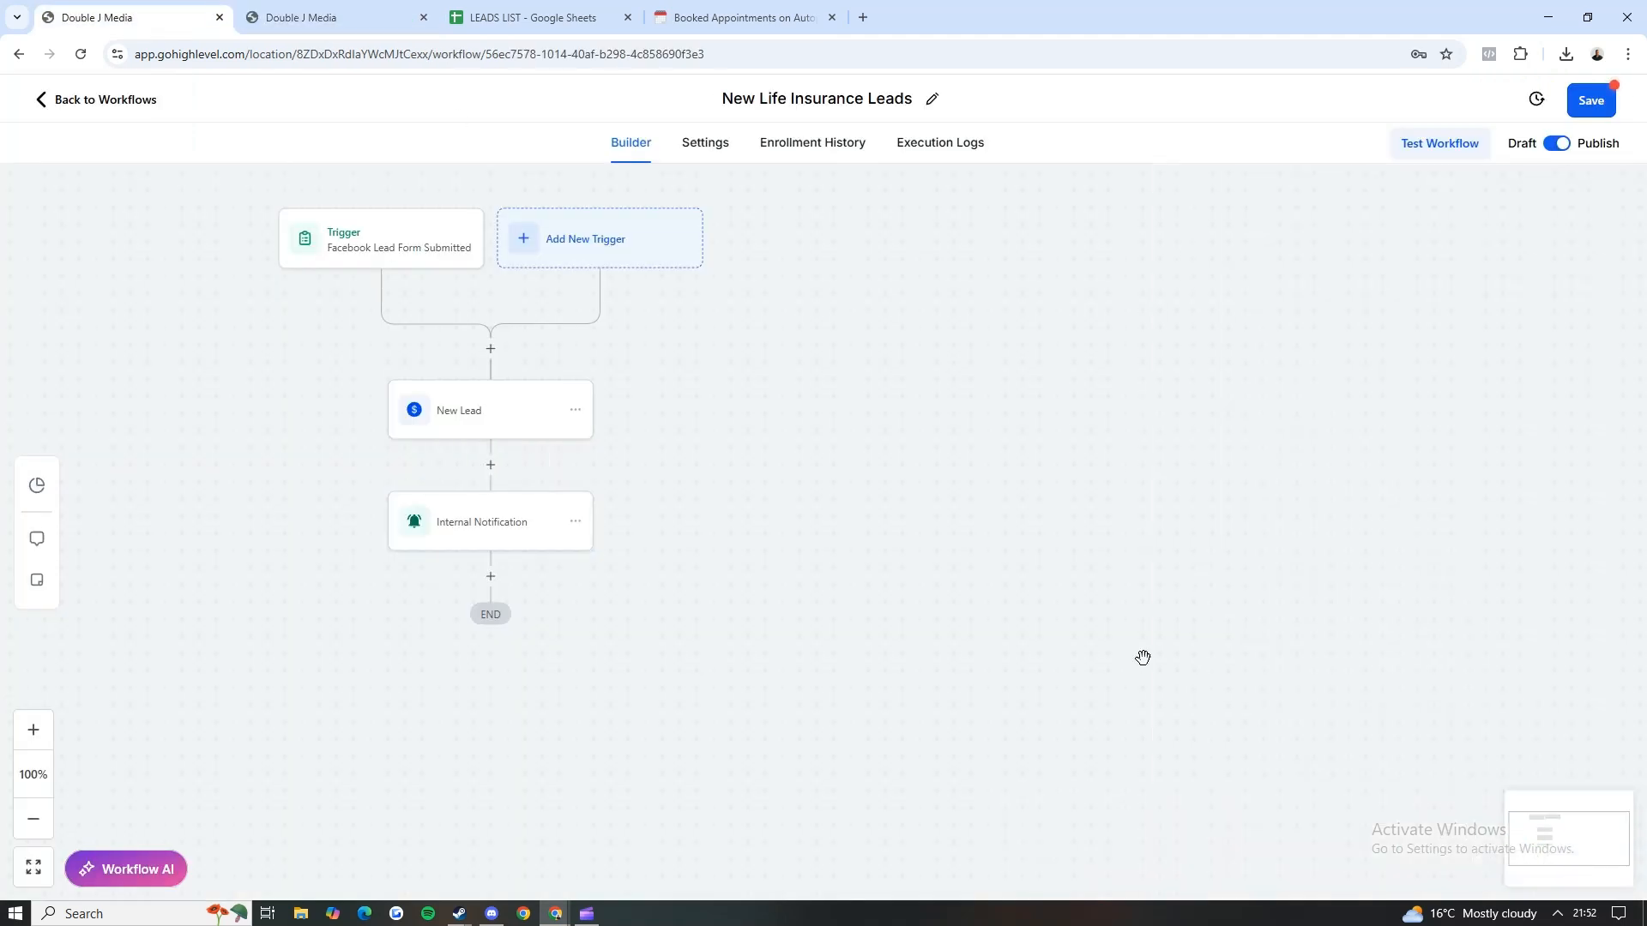
click(1592, 100)
Step: Review the Facebook lead form trigger, the New Lead and Internal Notification actions, and the workflow's communication settings
click(445, 249)
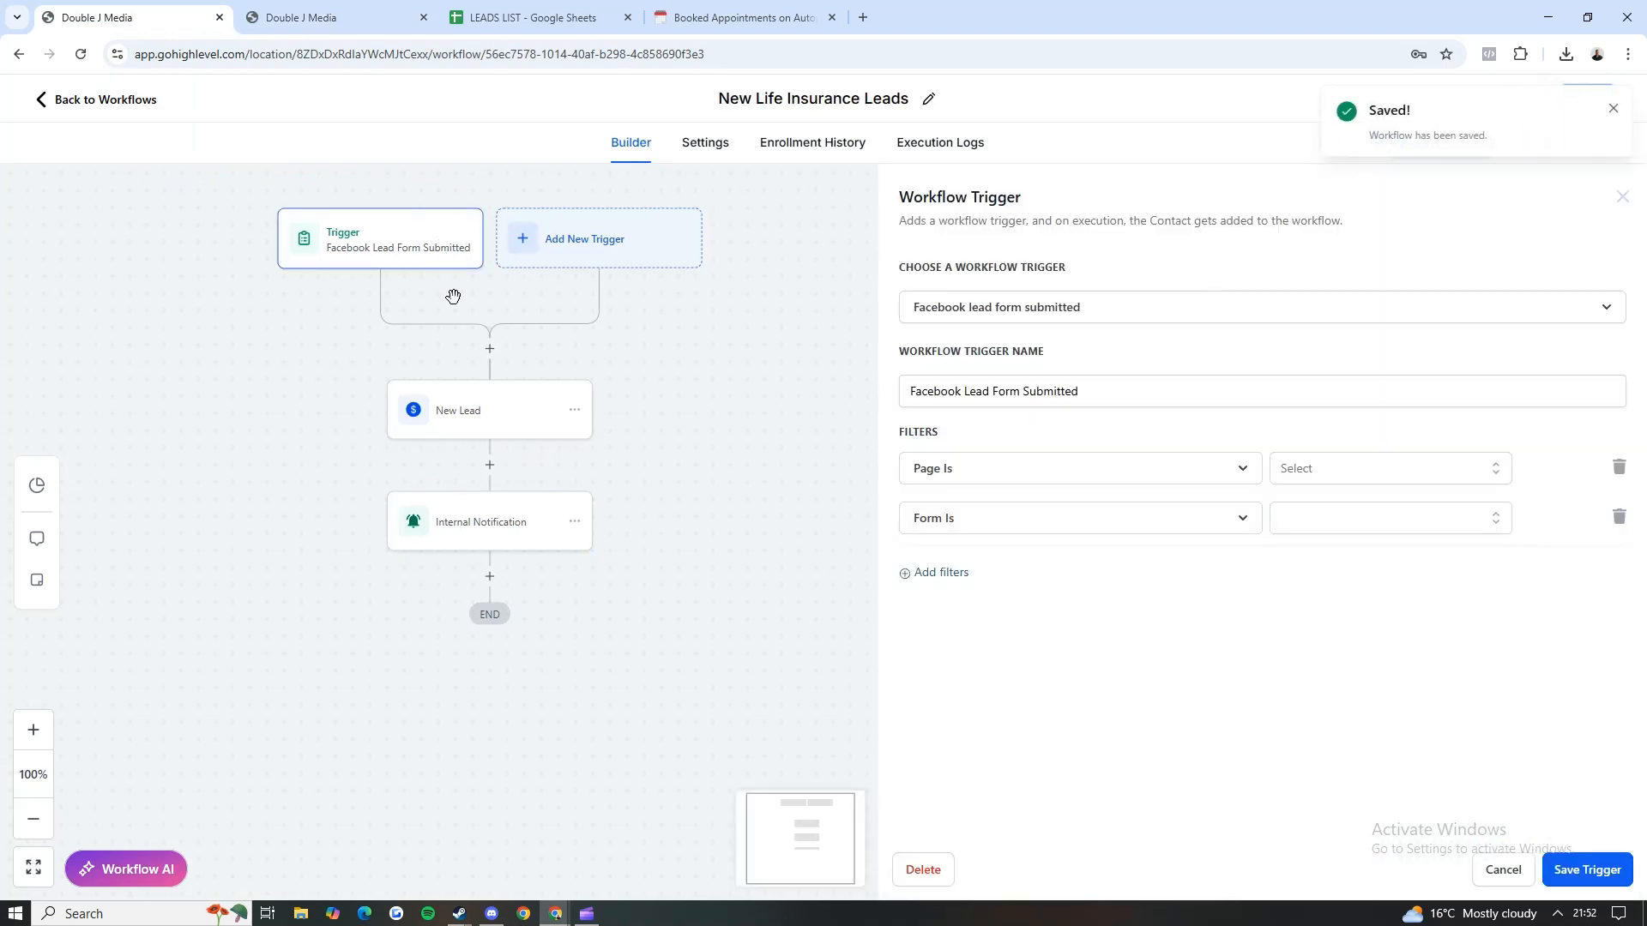
click(478, 425)
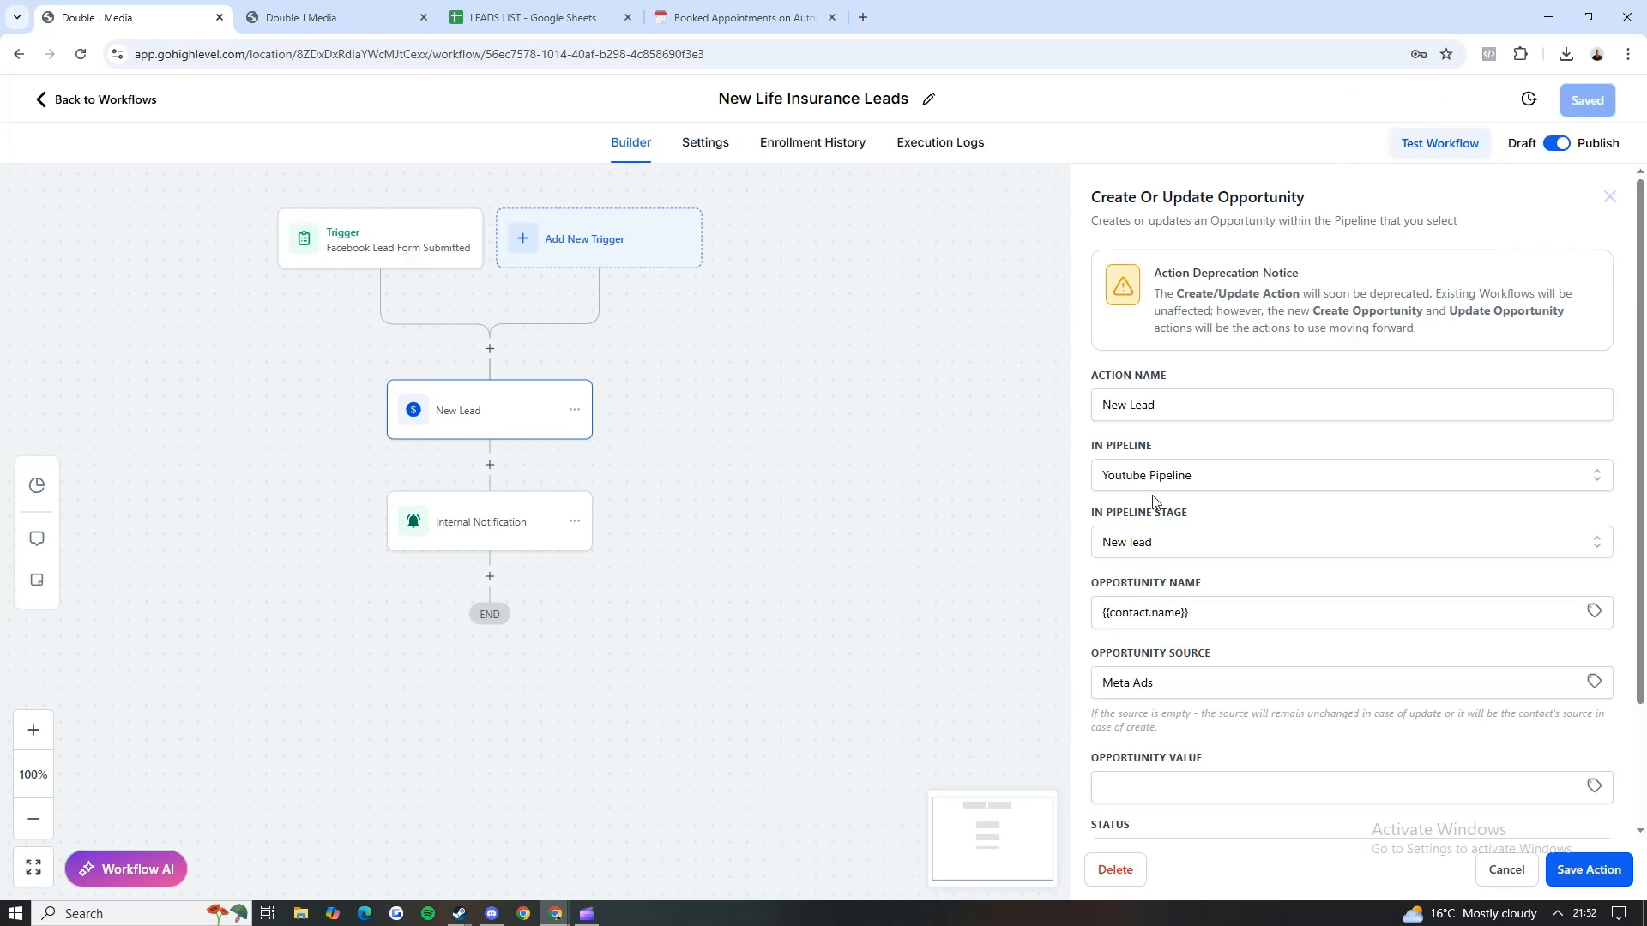
click(412, 524)
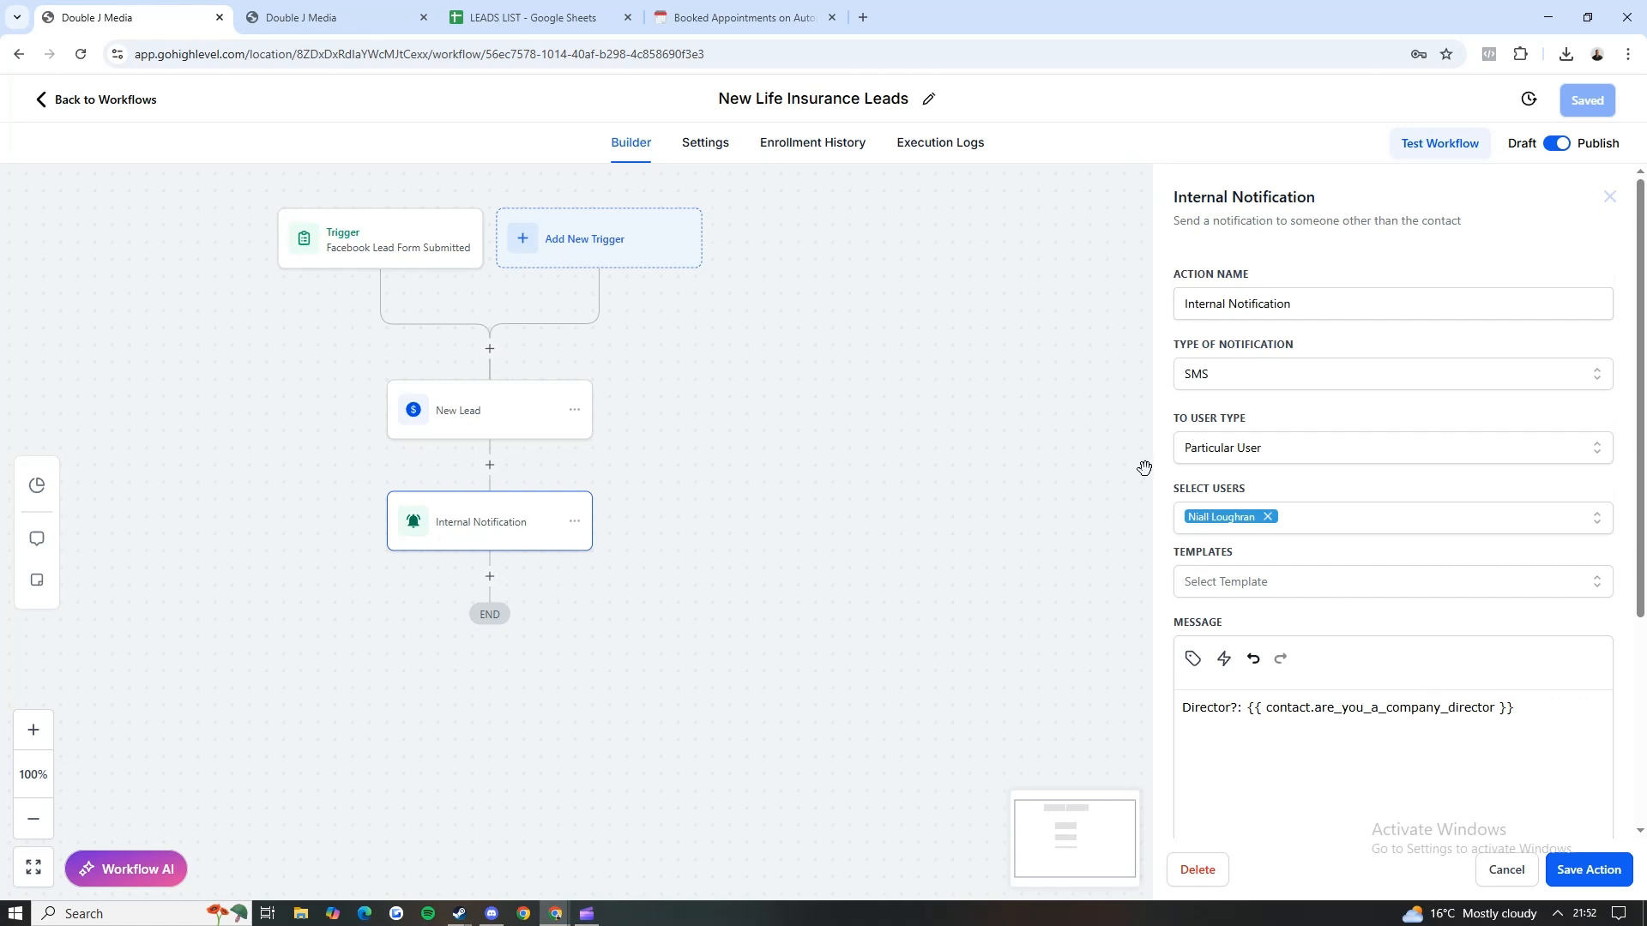
click(710, 149)
scroll(588, 423, down, 3)
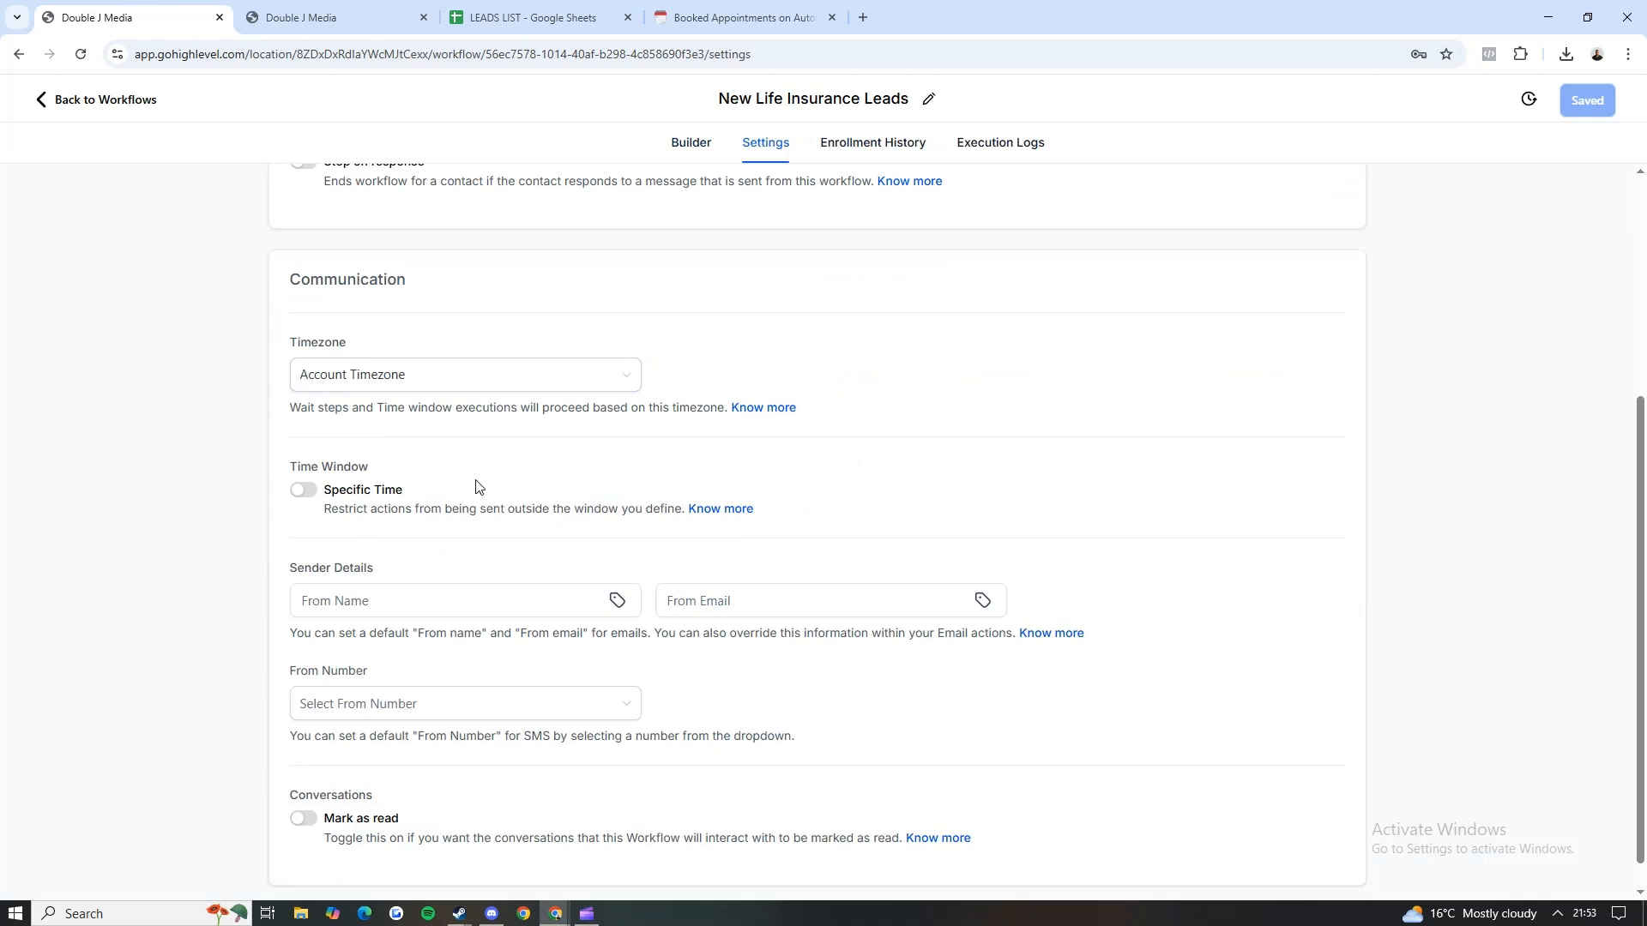
scroll(479, 468, down, 1)
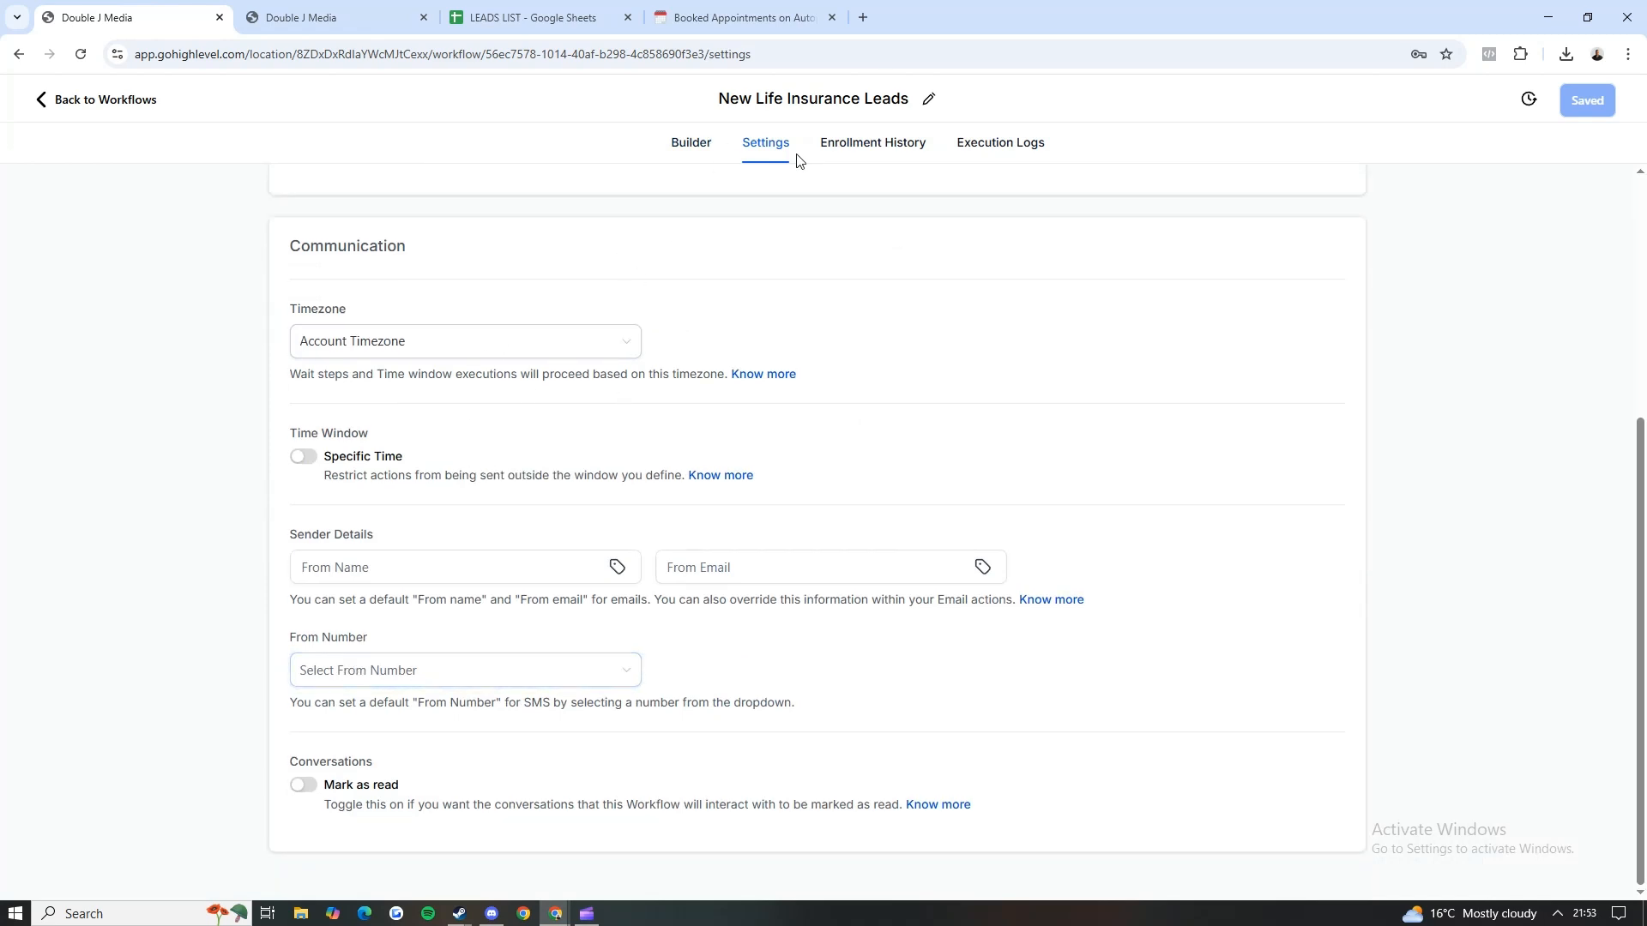
Step: Check which sender numbers are available as the workflow's default From Number for SMS
click(458, 673)
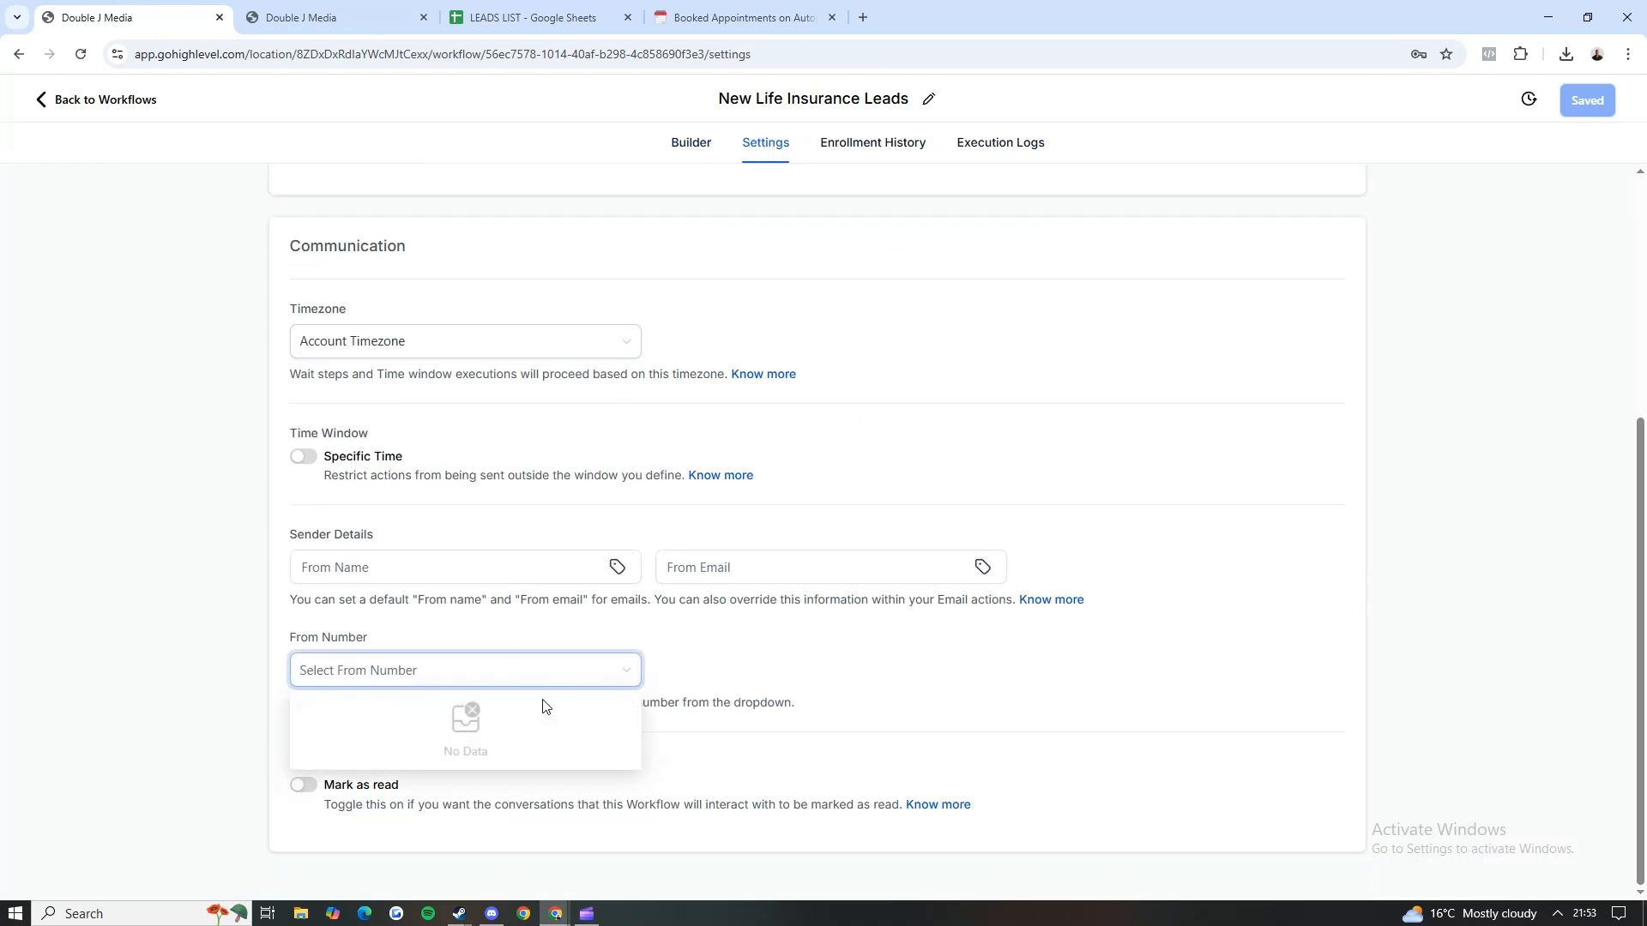
click(673, 496)
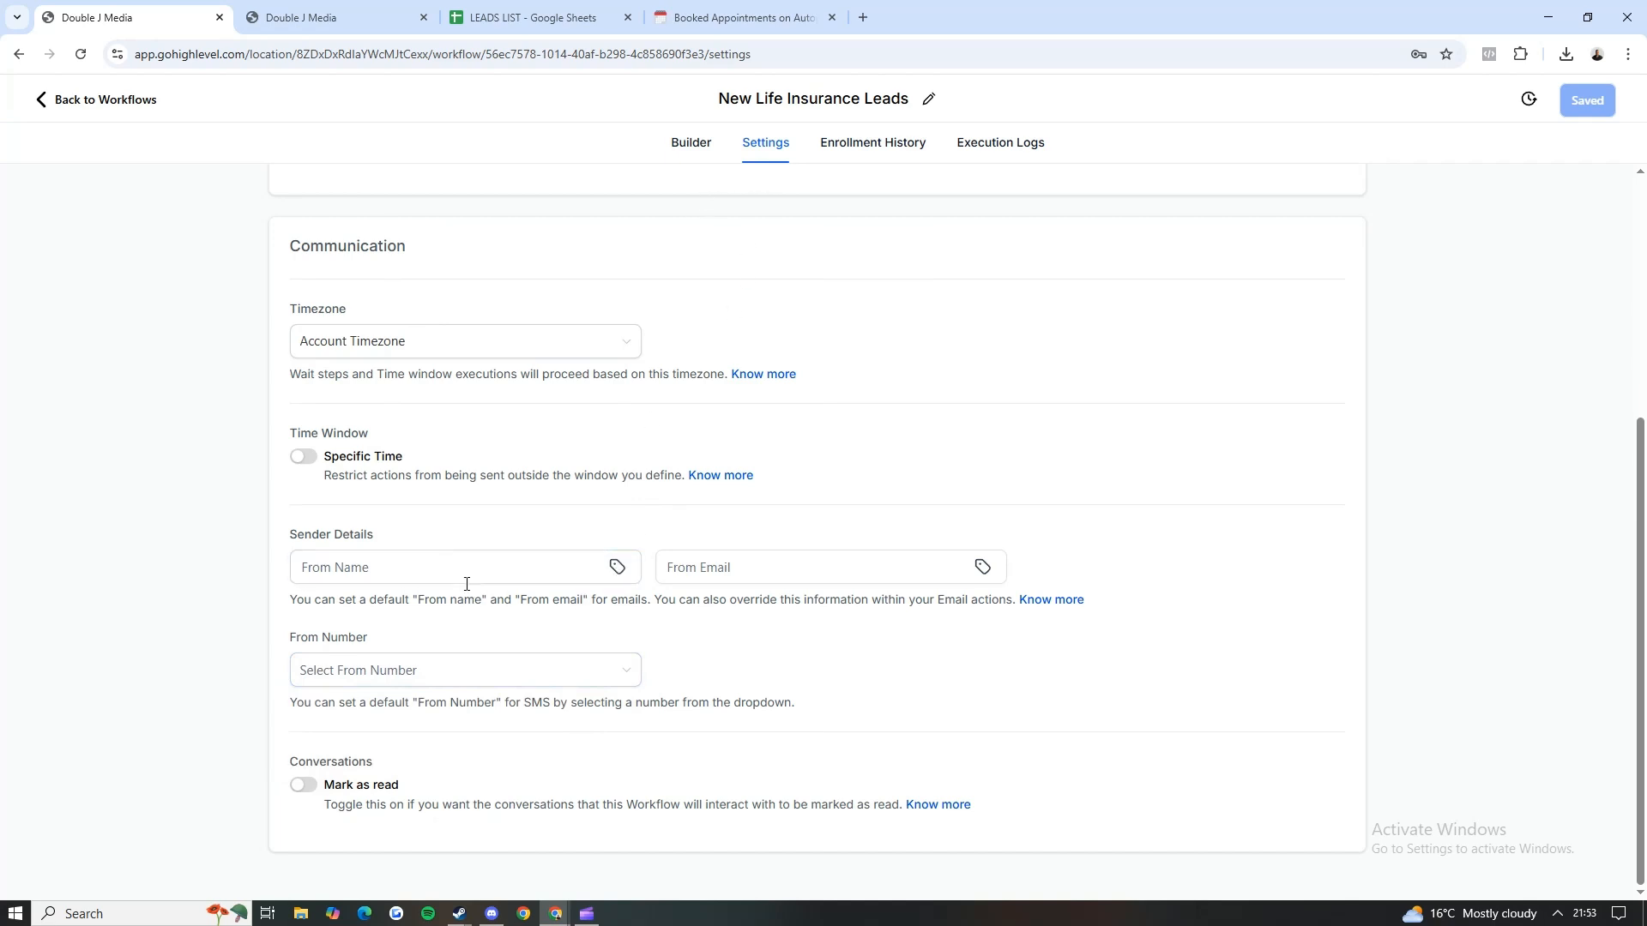
click(454, 678)
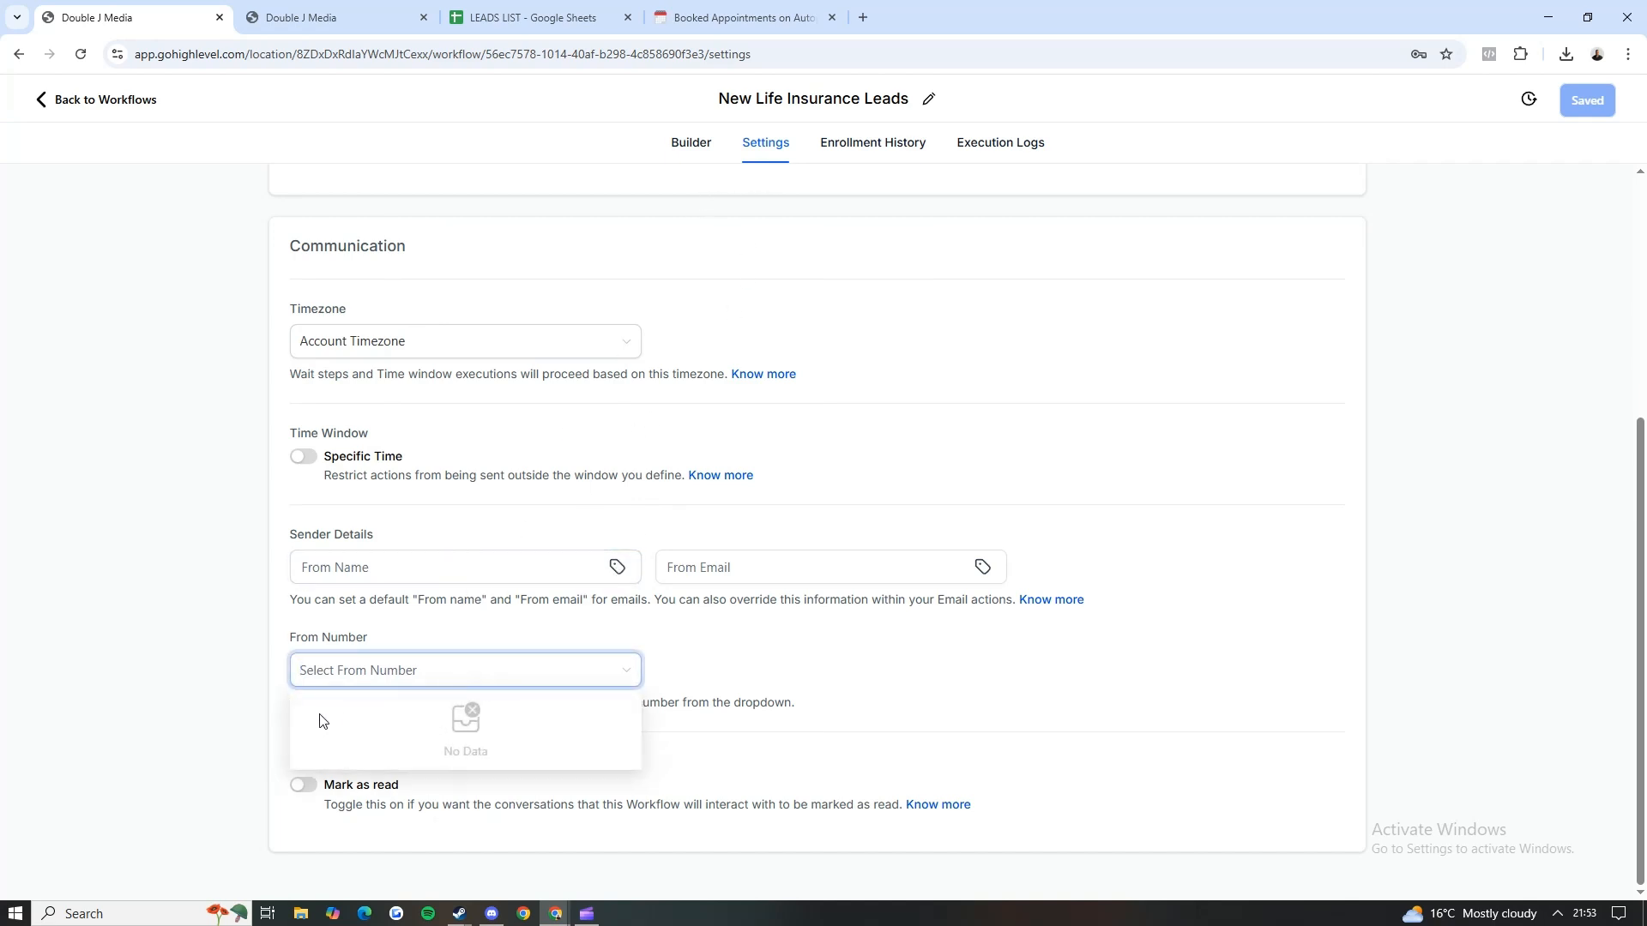
click(576, 497)
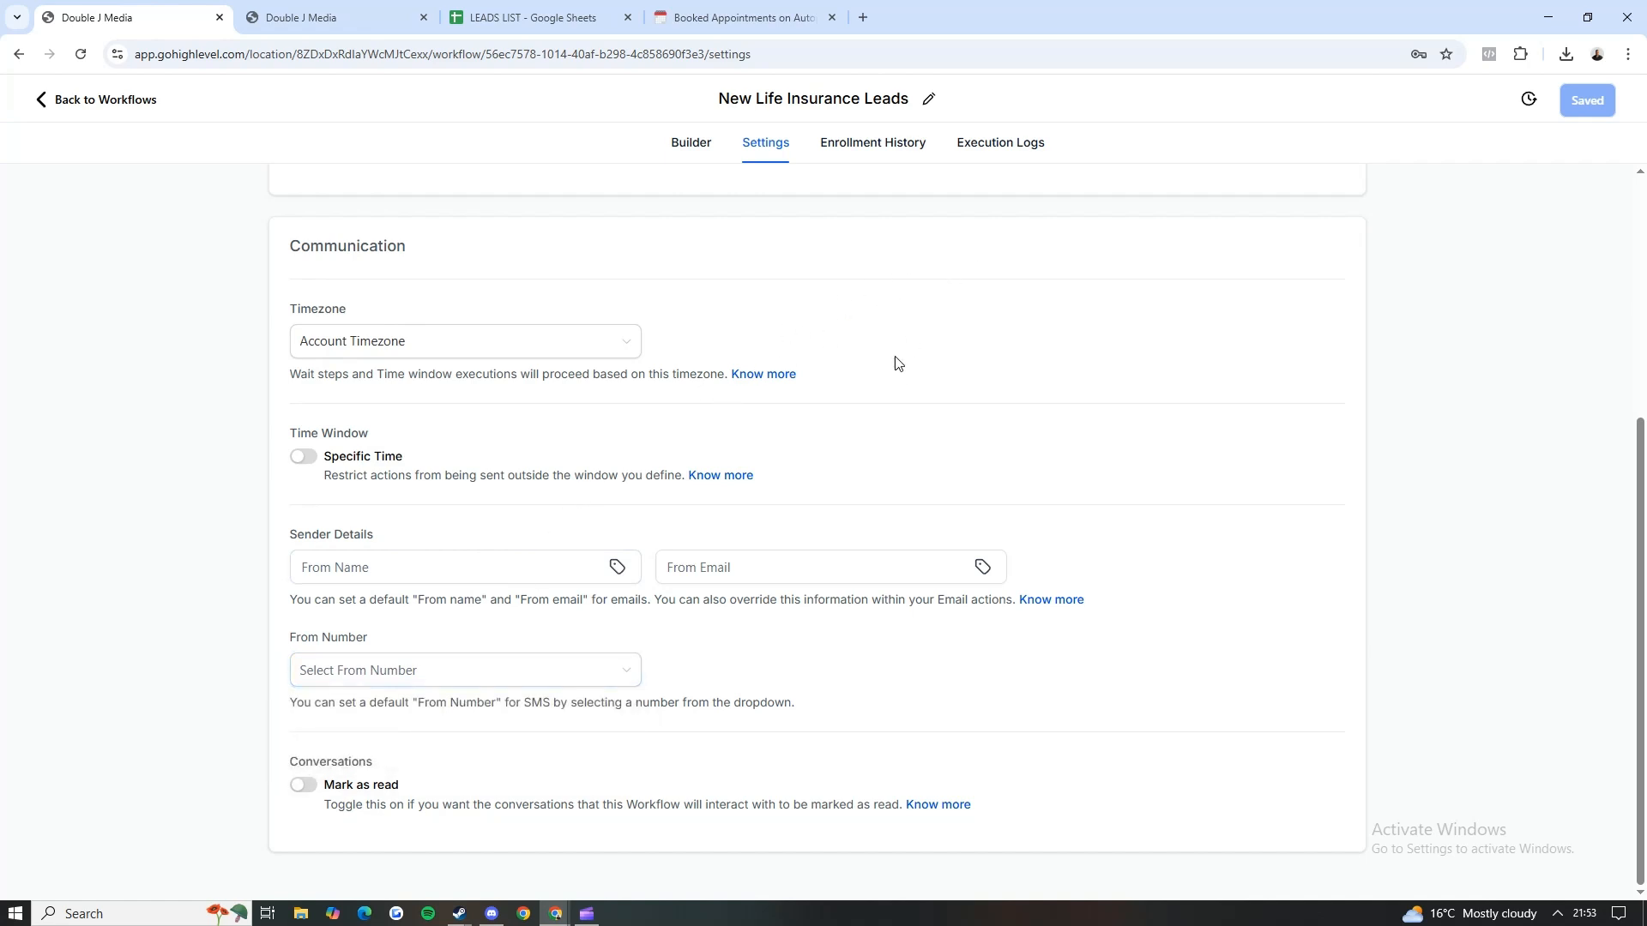
click(473, 677)
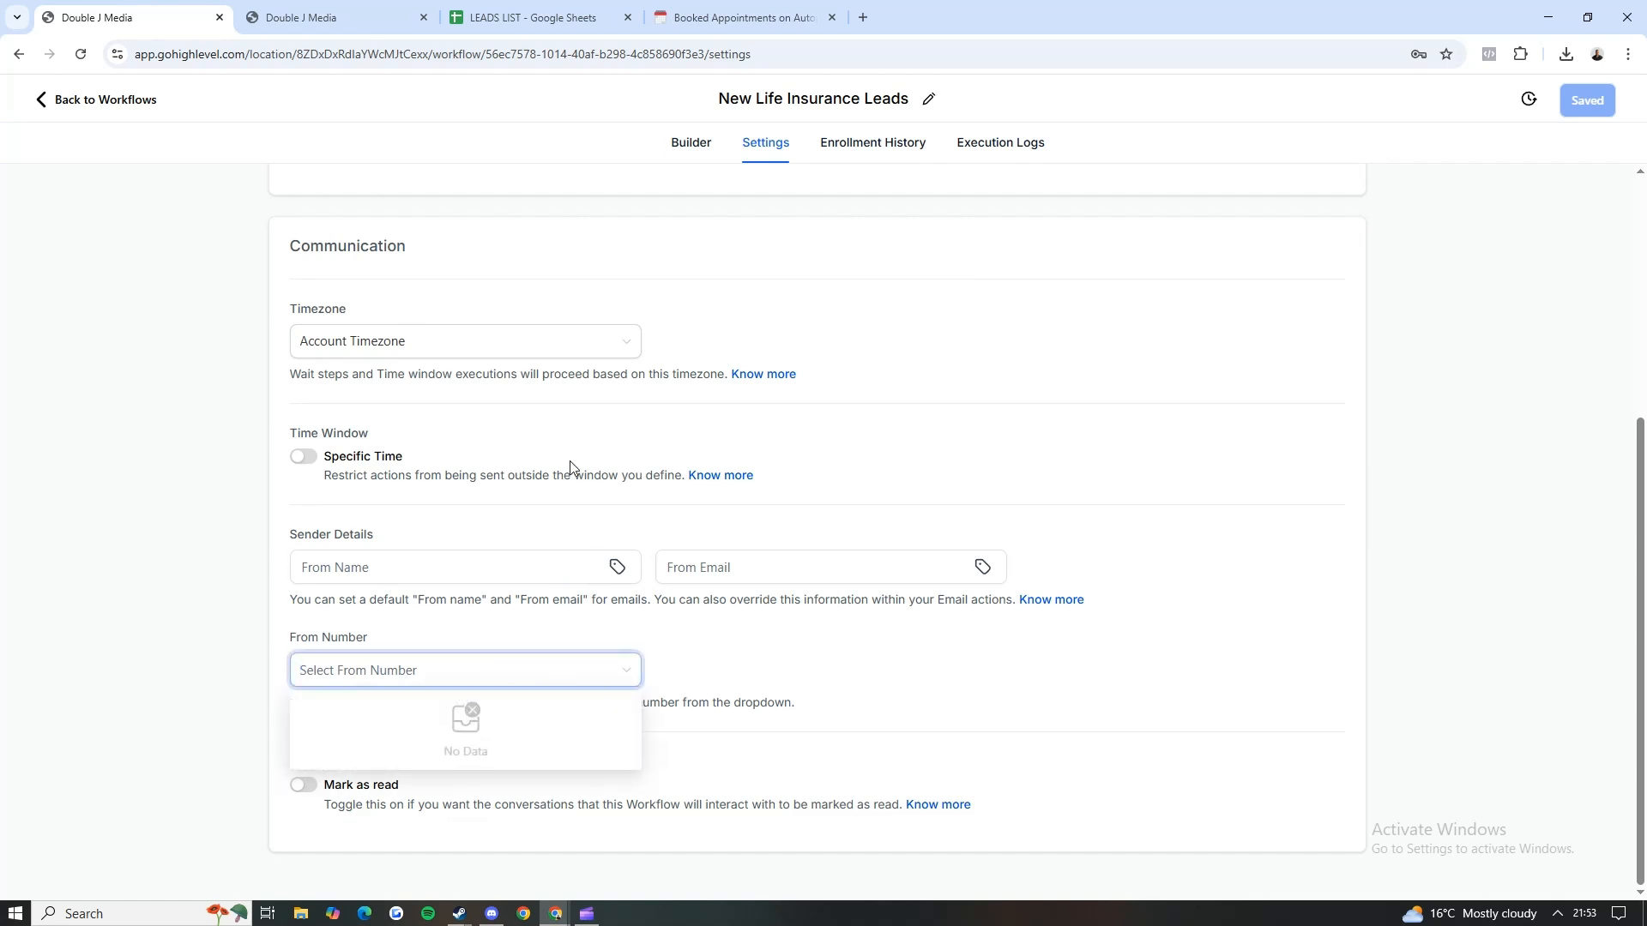
click(589, 434)
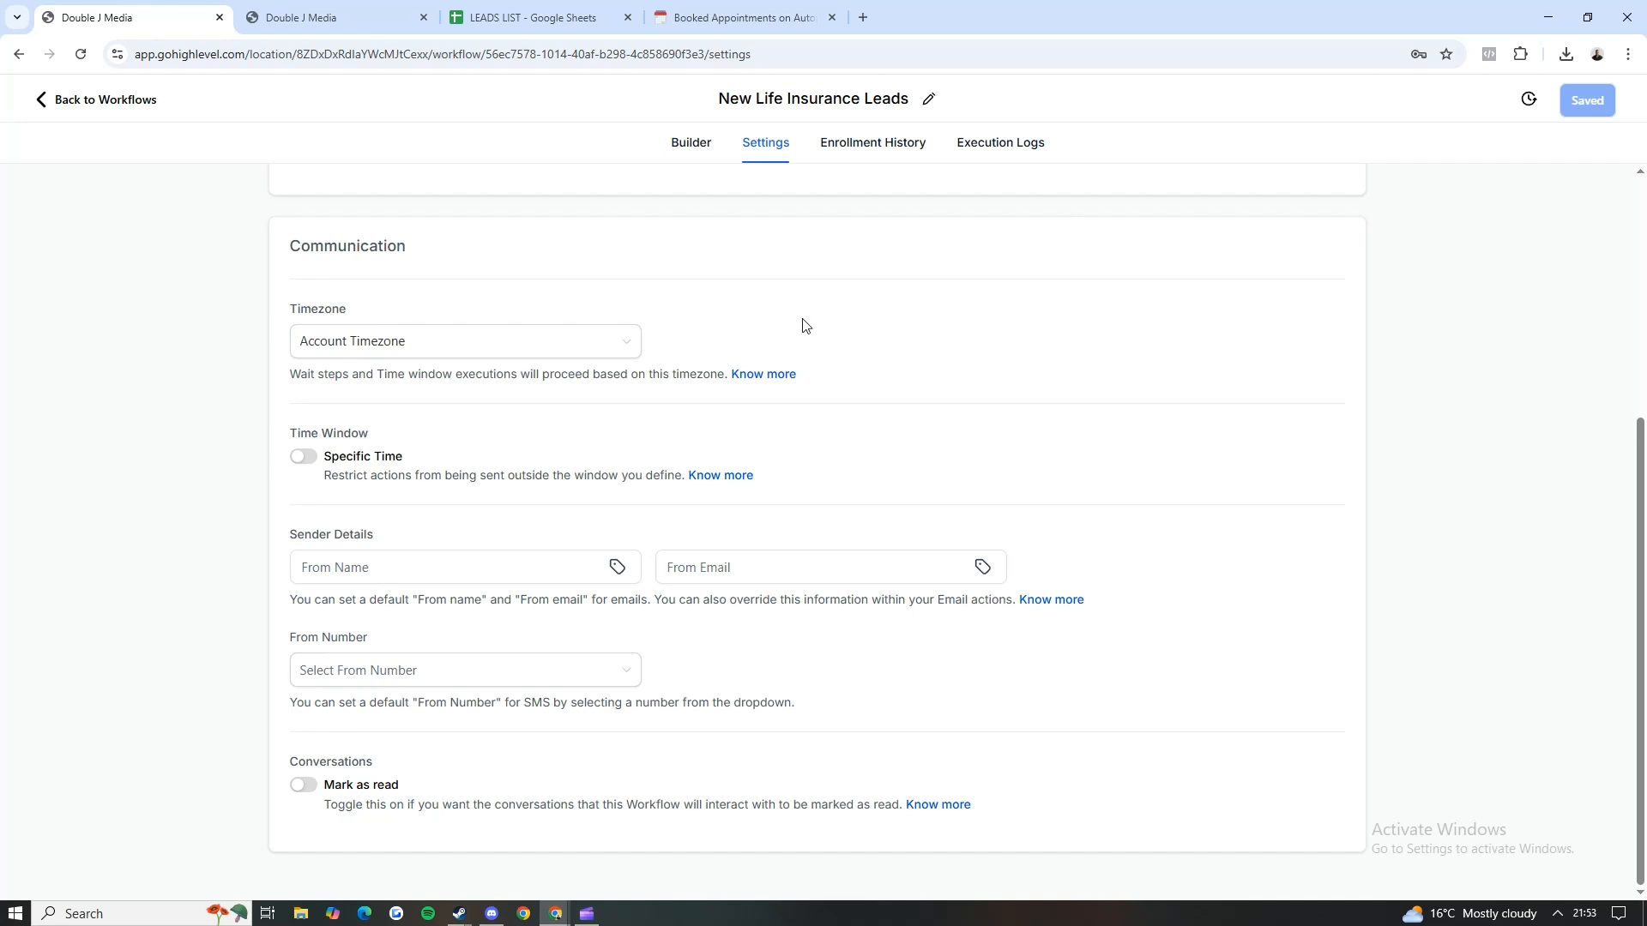
Step: Switch to the Notion checklist and mark "Create inbound lead notification" as done
click(709, 14)
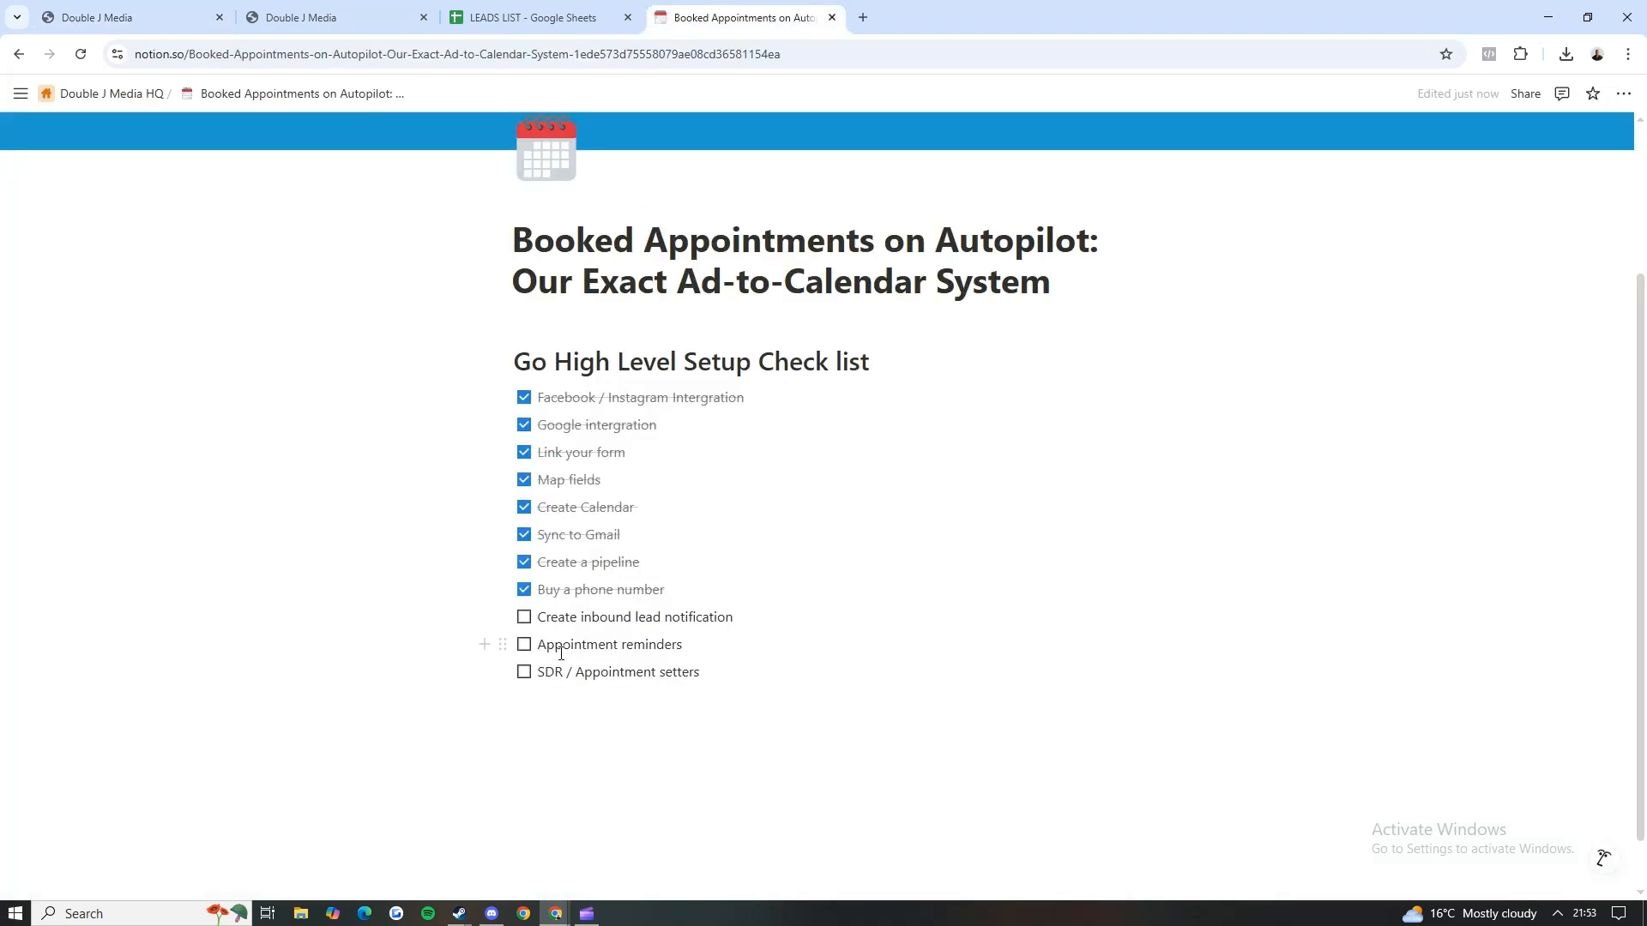
click(524, 619)
drag(549, 672, 707, 674)
Step: Return to GoHighLevel, reopen the New Life Insurance Leads workflow, and review its Internal Notification action's message
click(187, 12)
click(287, 10)
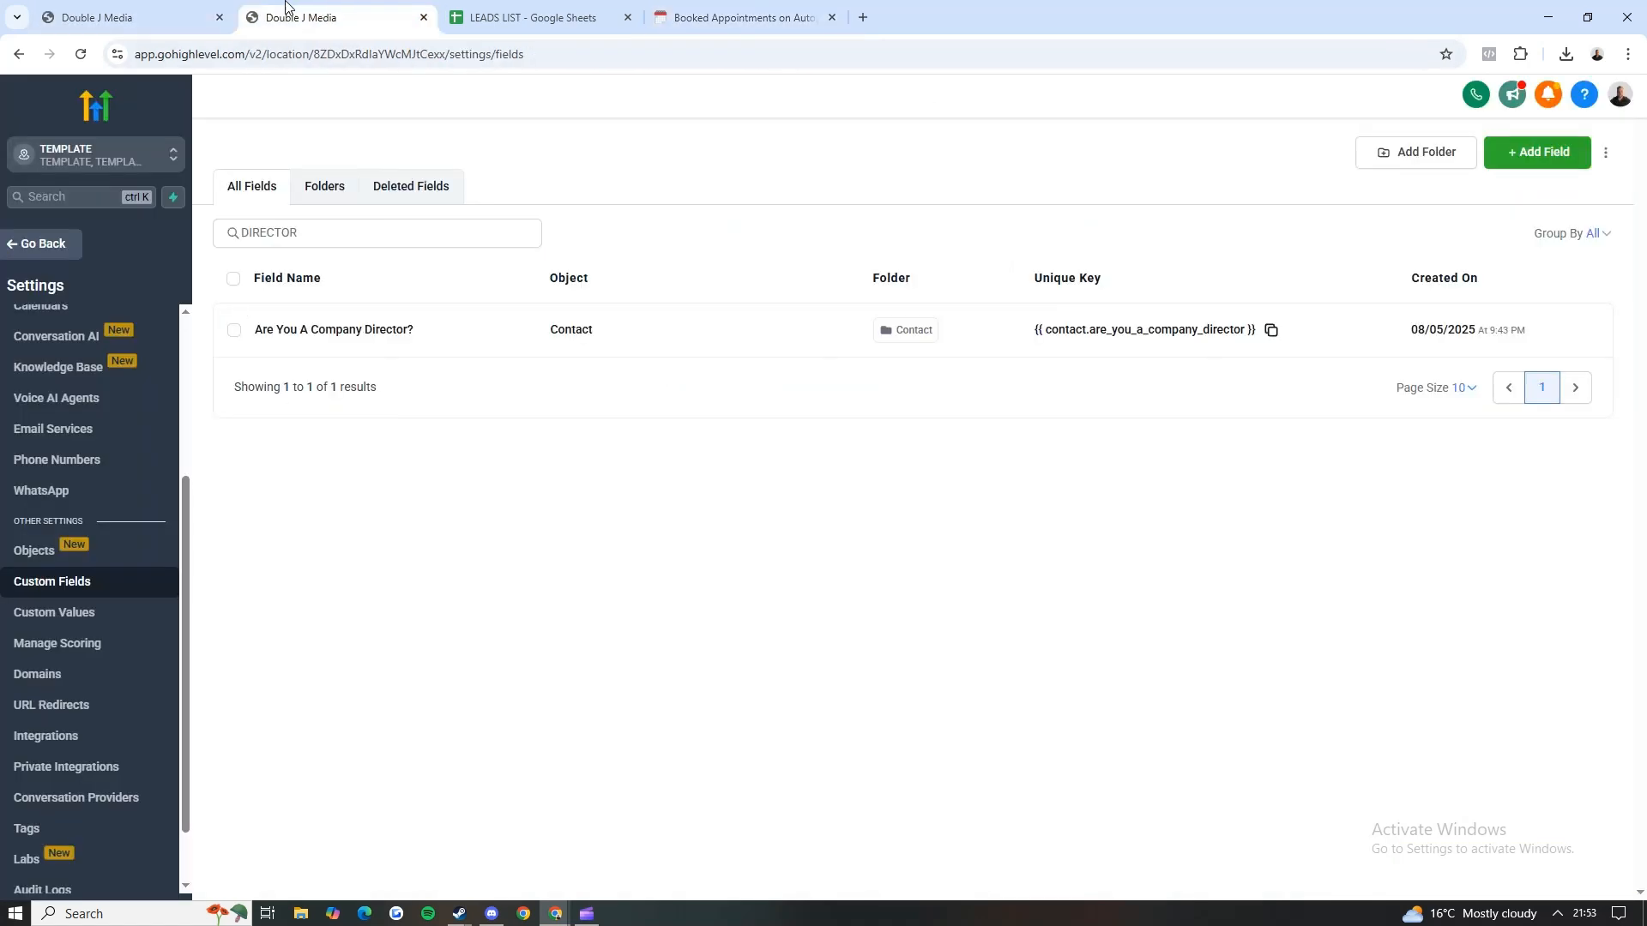
click(190, 8)
click(98, 102)
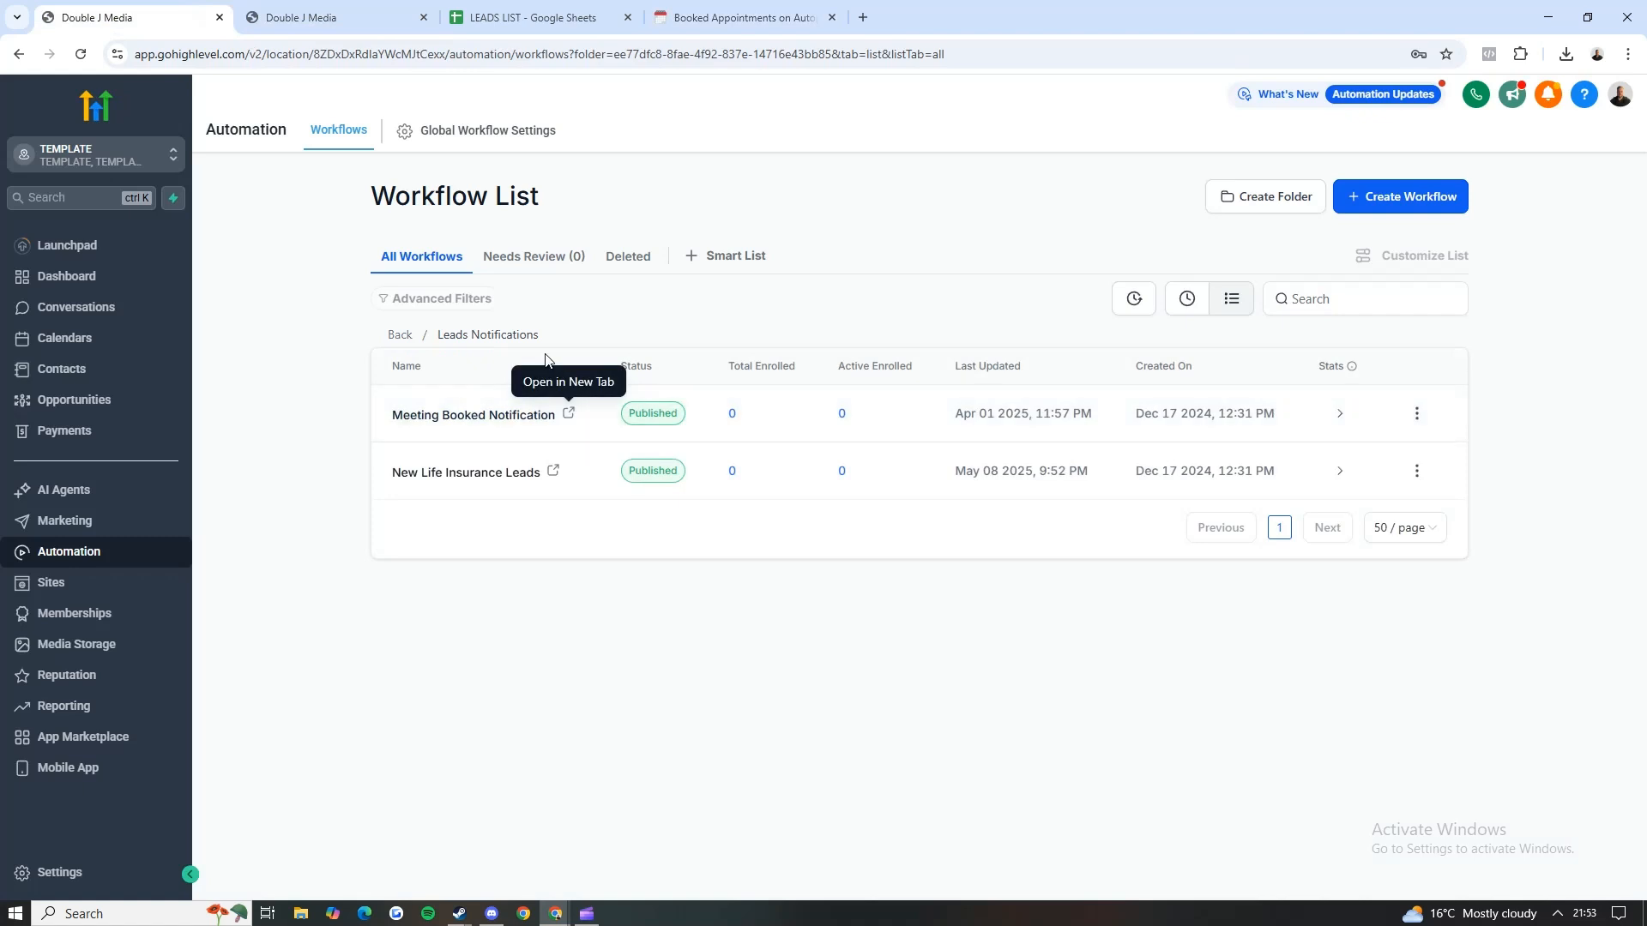
click(489, 474)
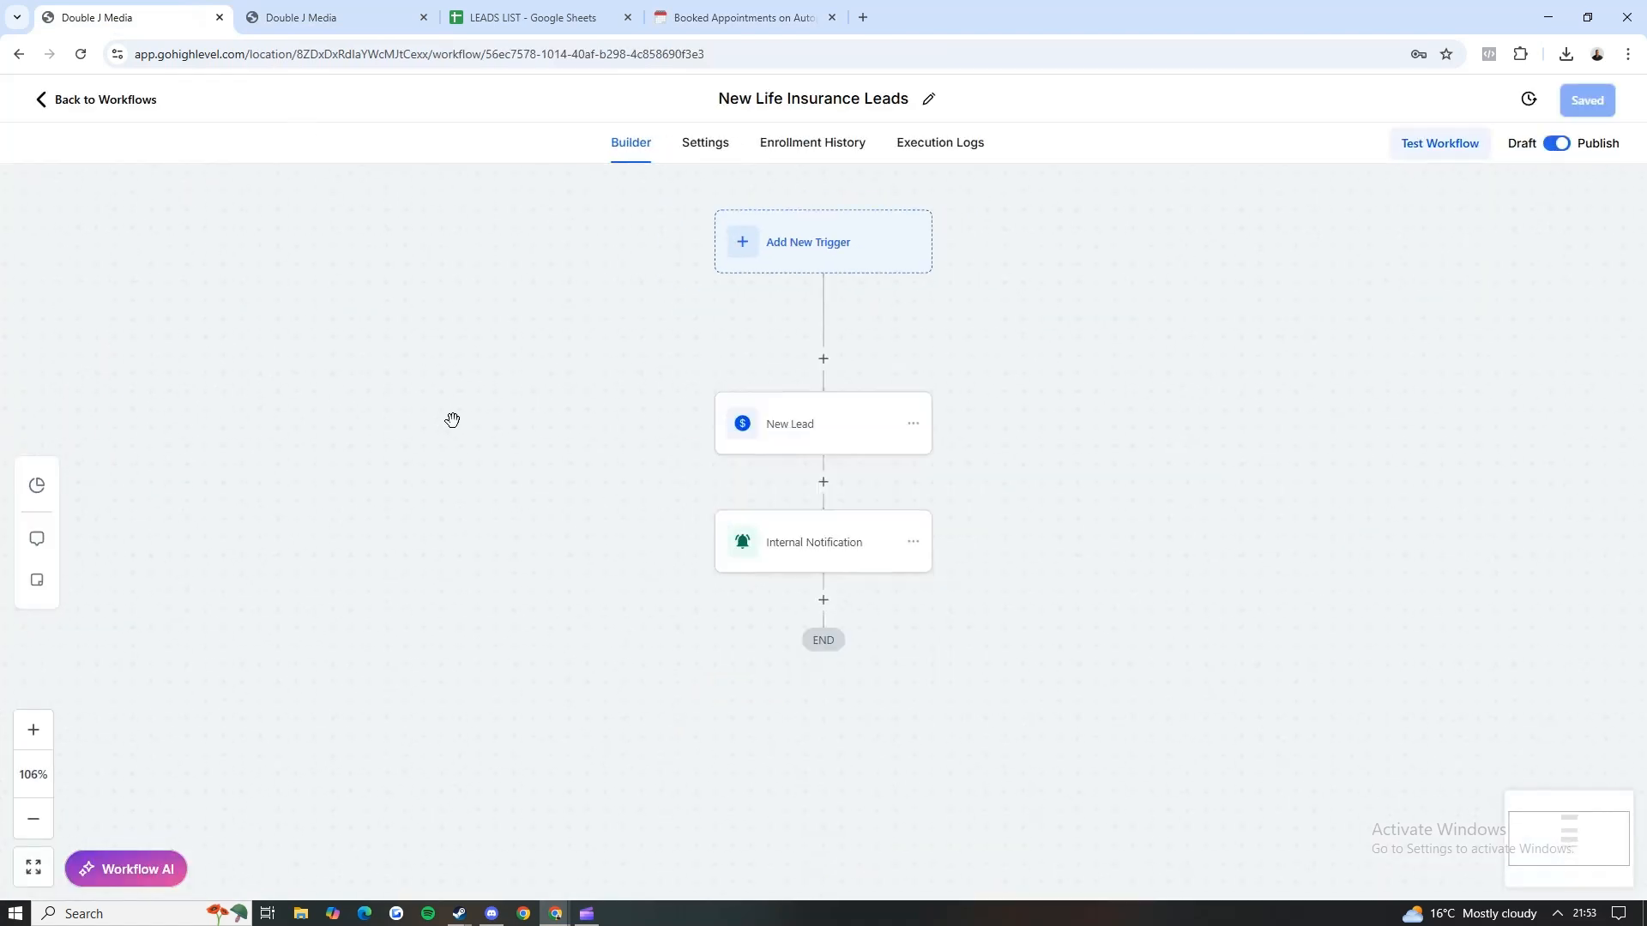
click(918, 532)
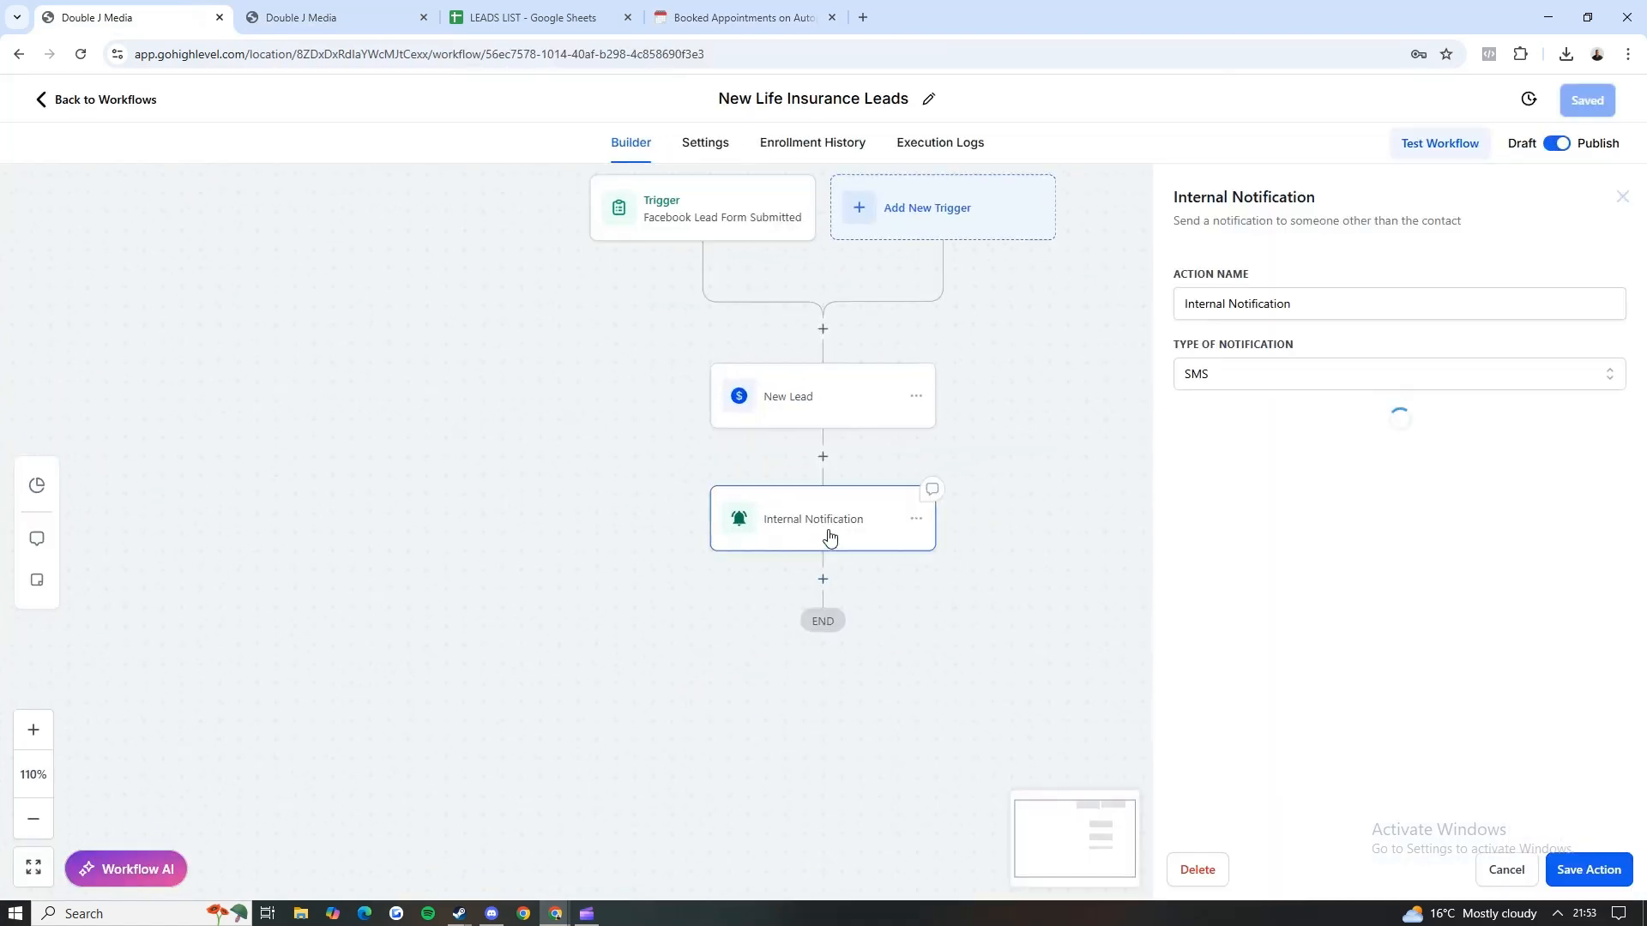
drag(332, 564, 309, 558)
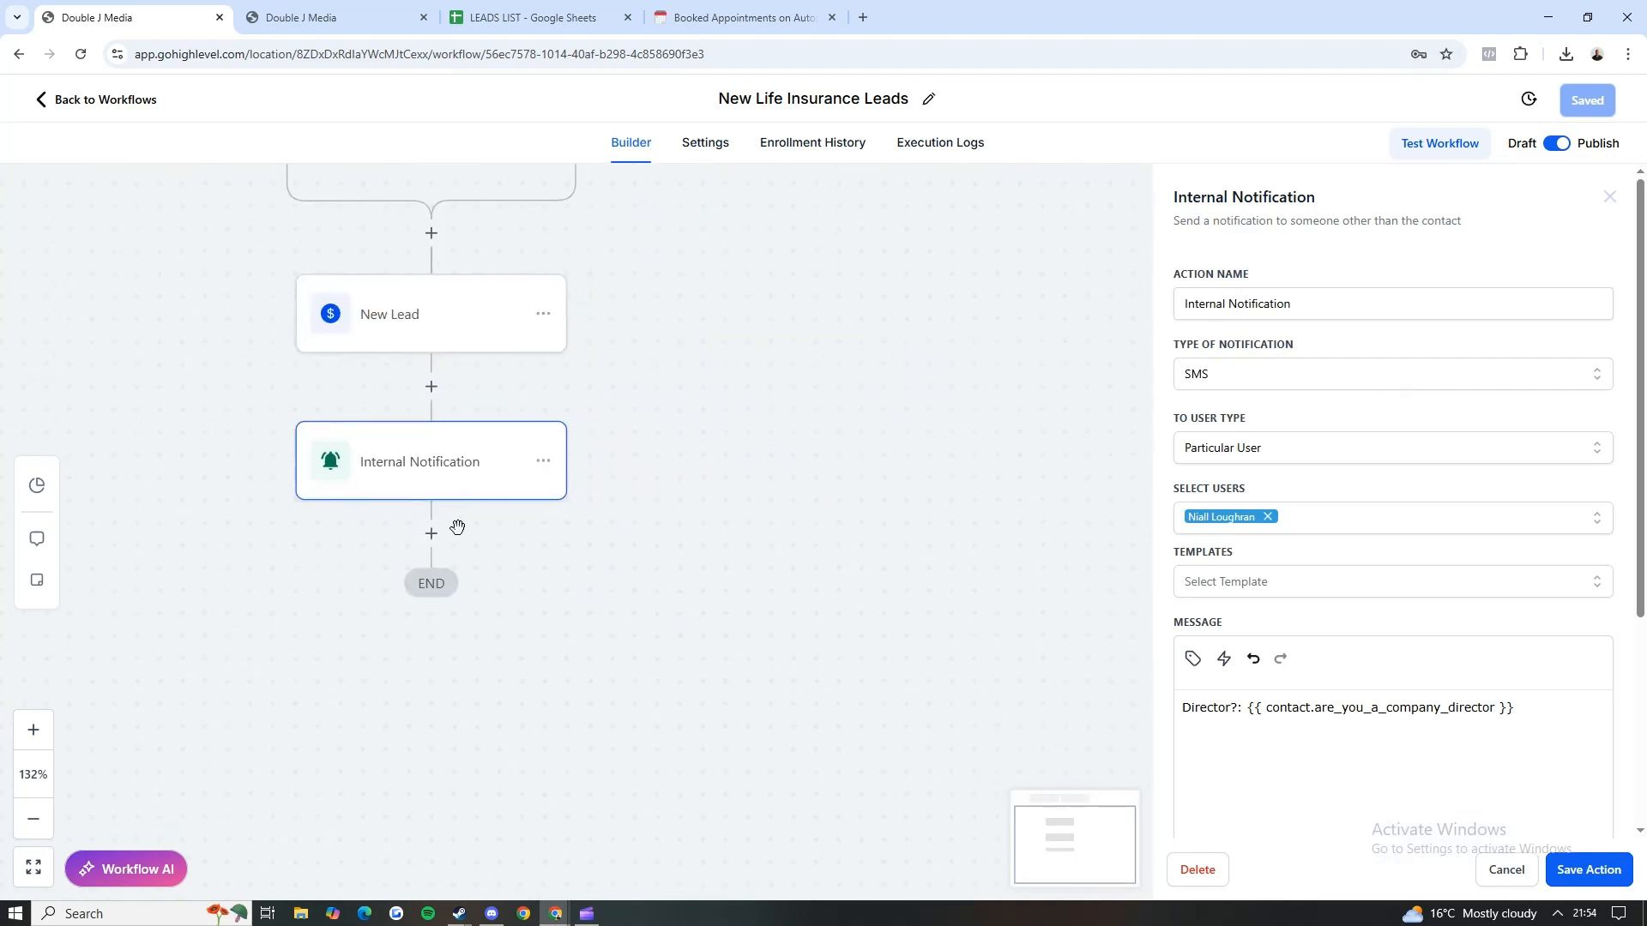
scroll(813, 610, down, 2)
drag(1531, 712, 1185, 721)
click(1336, 766)
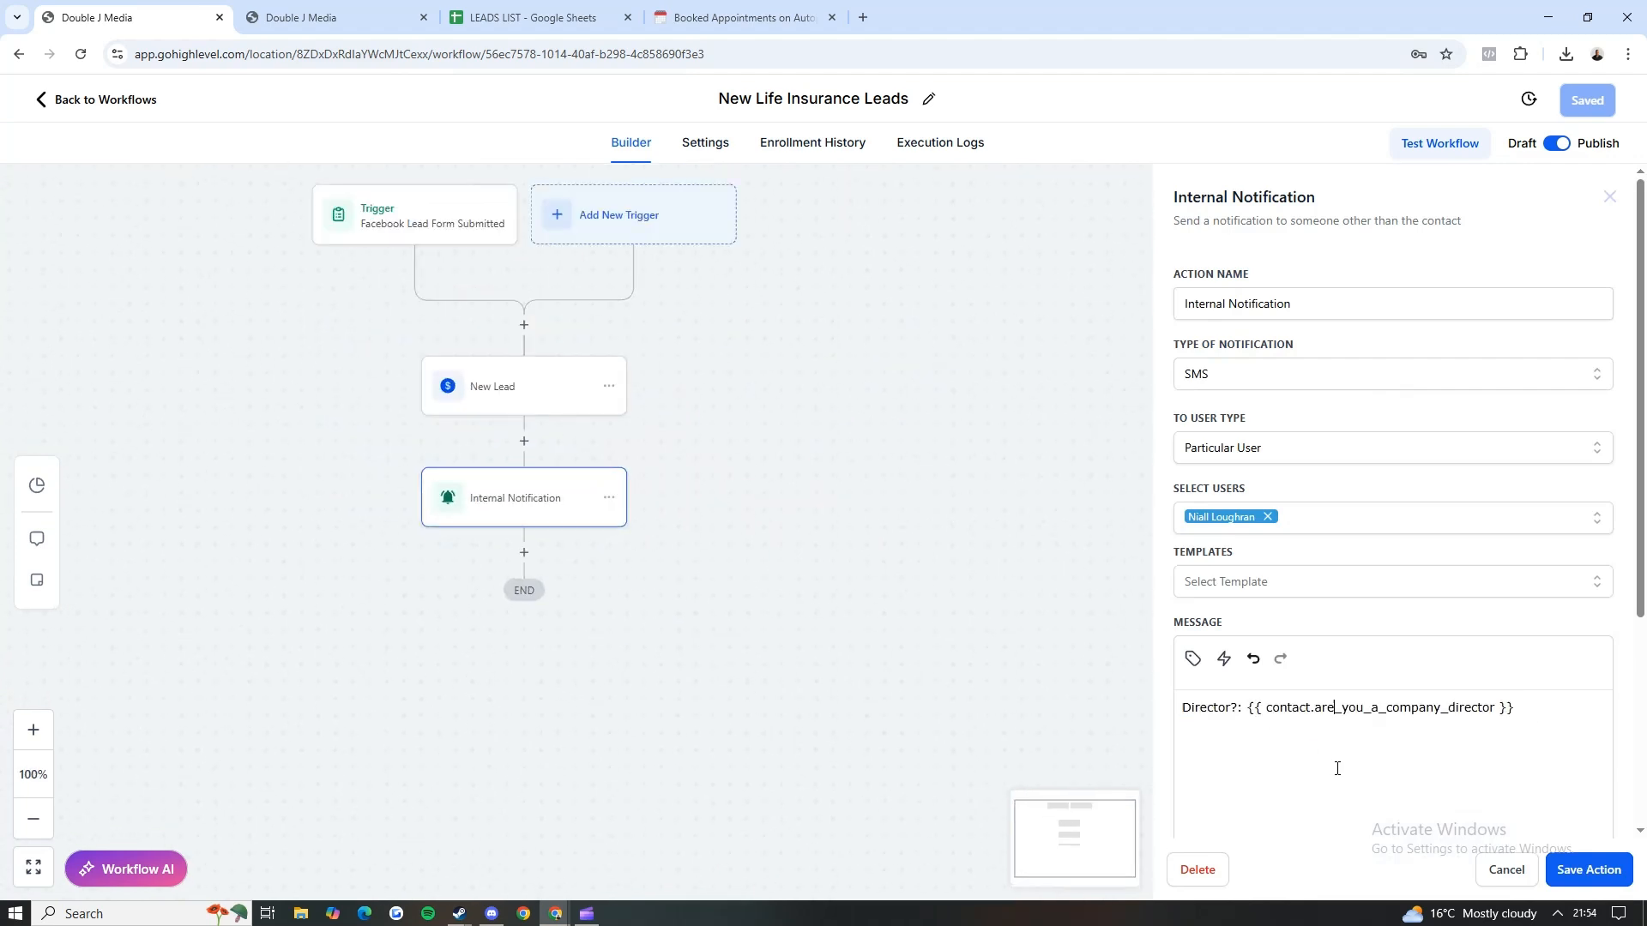
Step: Add a second Send Internal Notification action at the end of the workflow, with SMS as the notification type
click(524, 552)
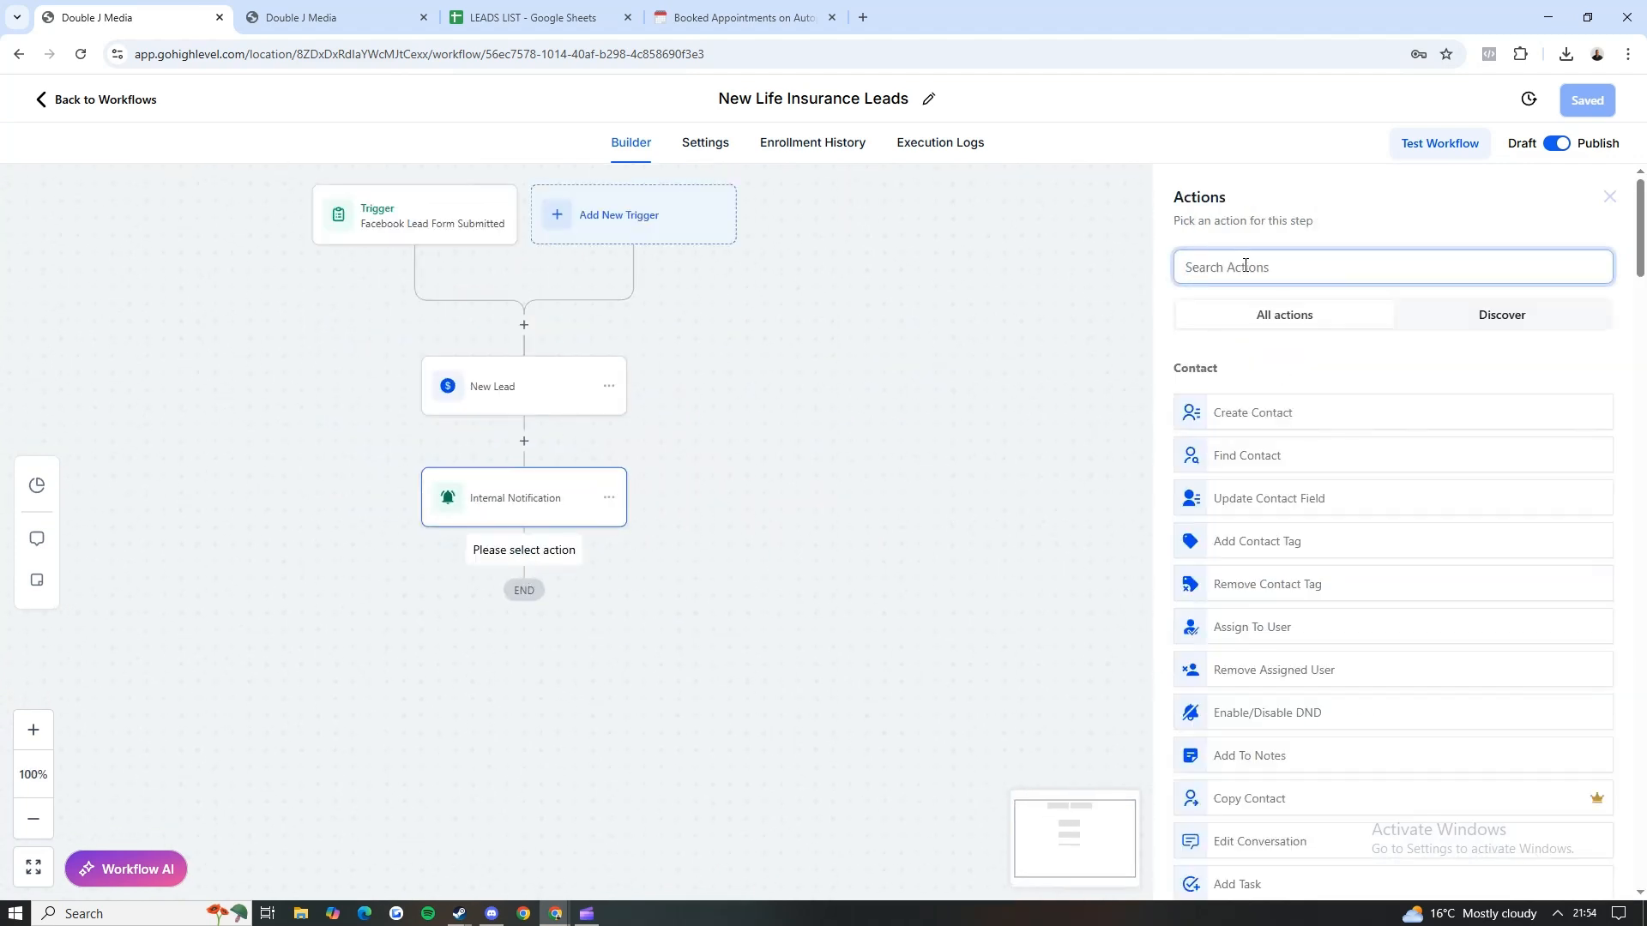
text(internal)
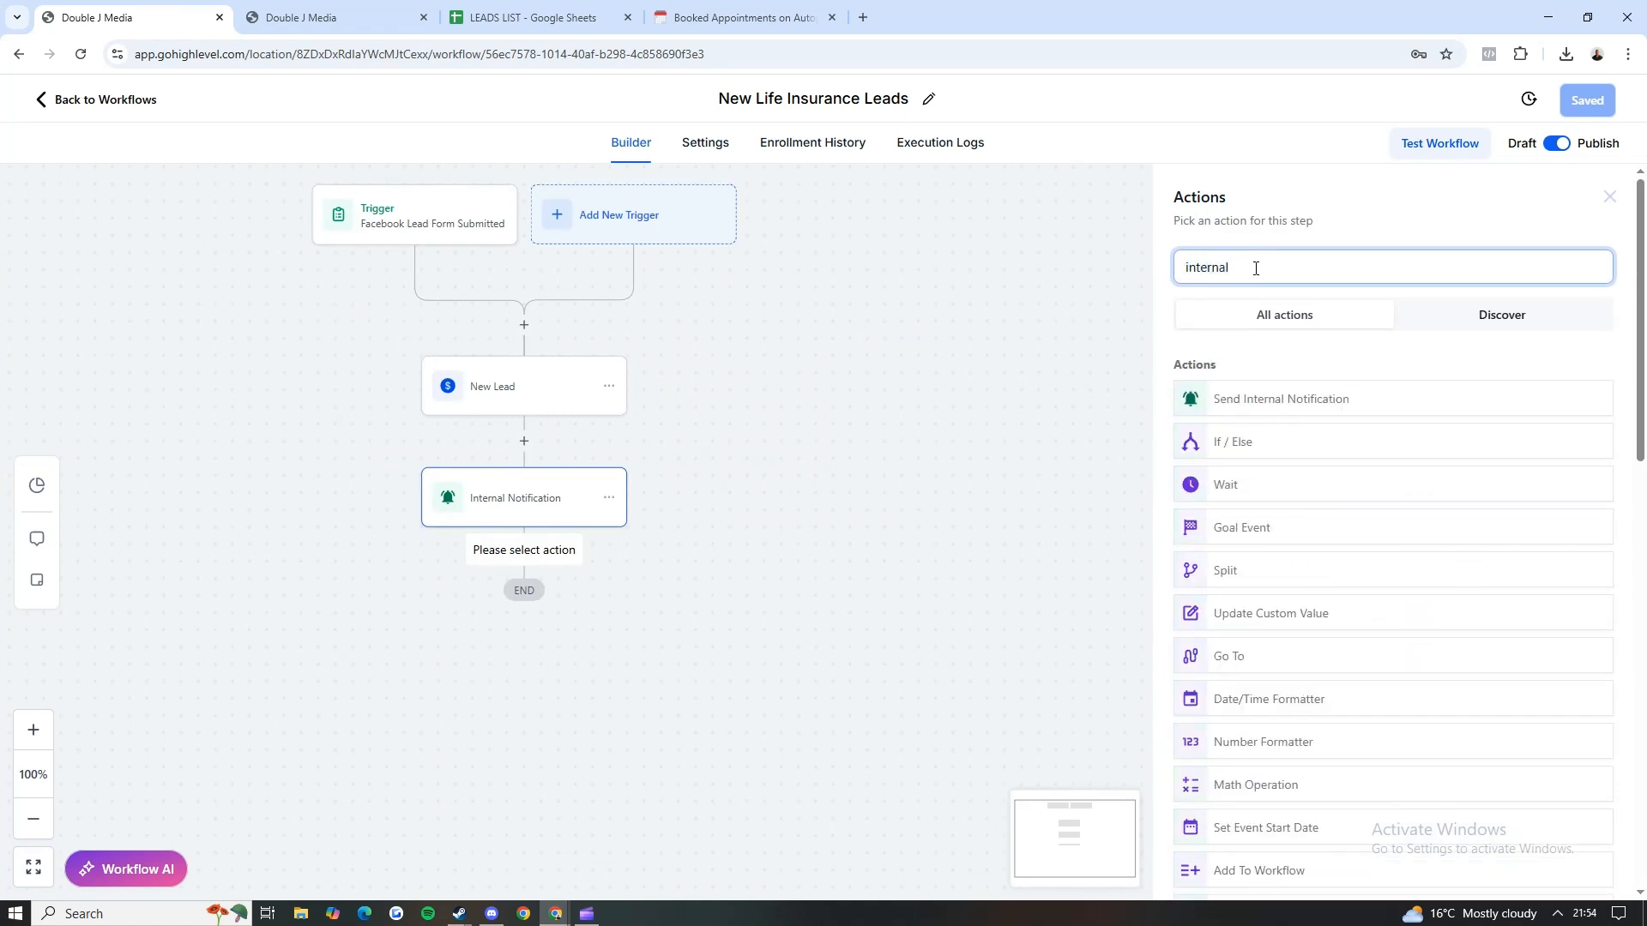
click(1258, 396)
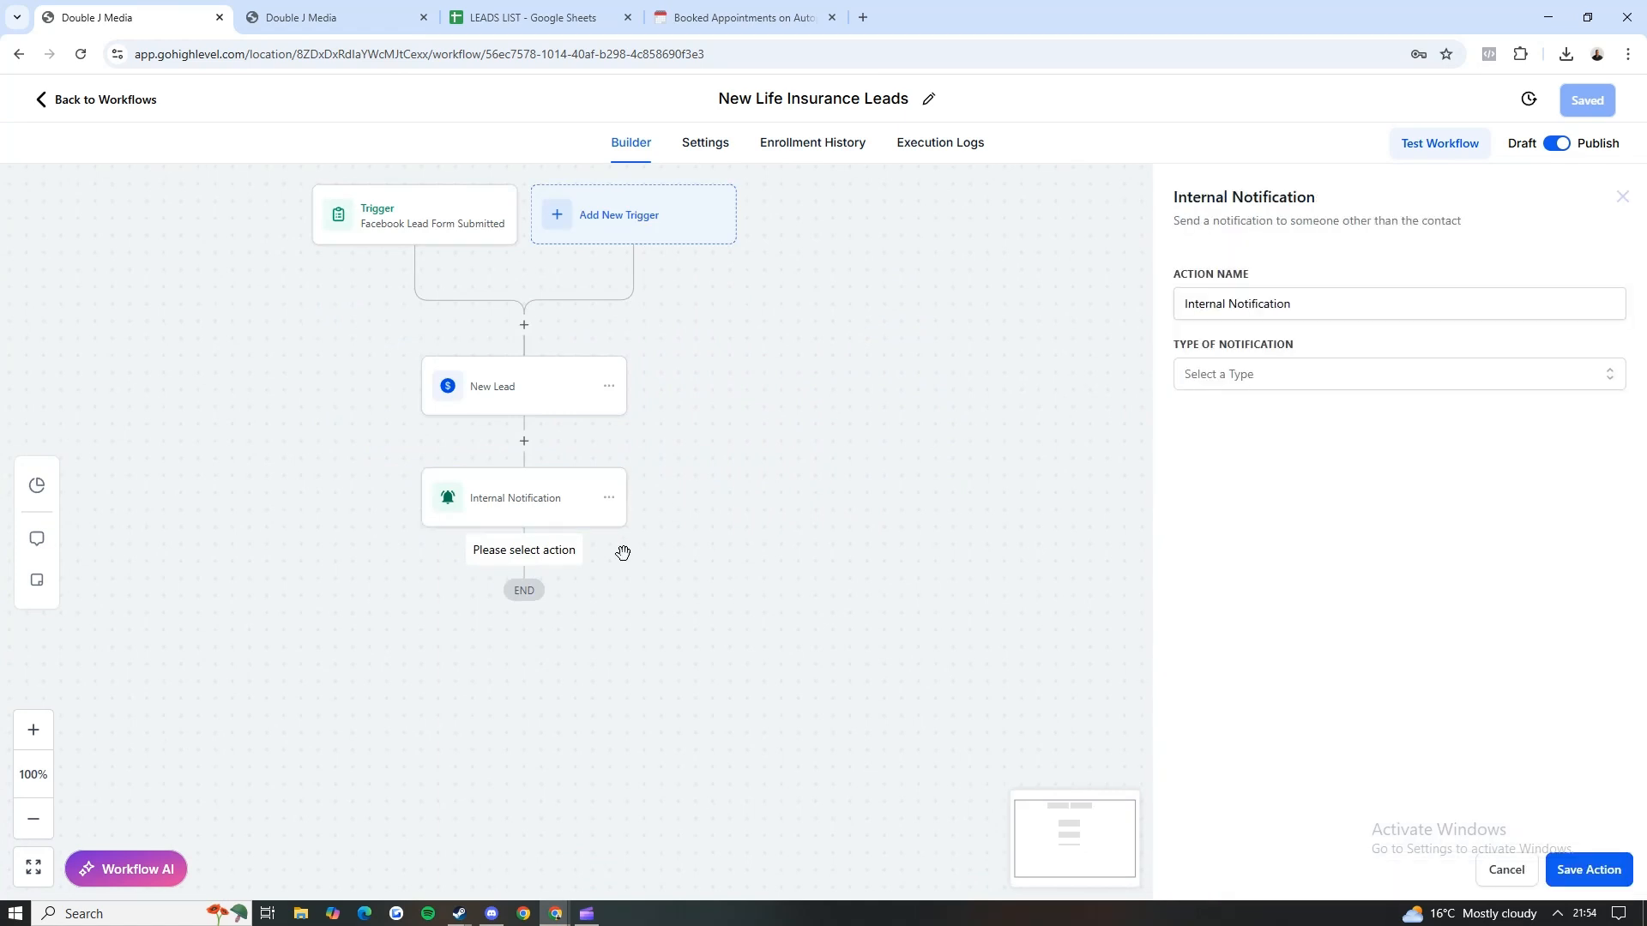
click(1202, 377)
click(1199, 474)
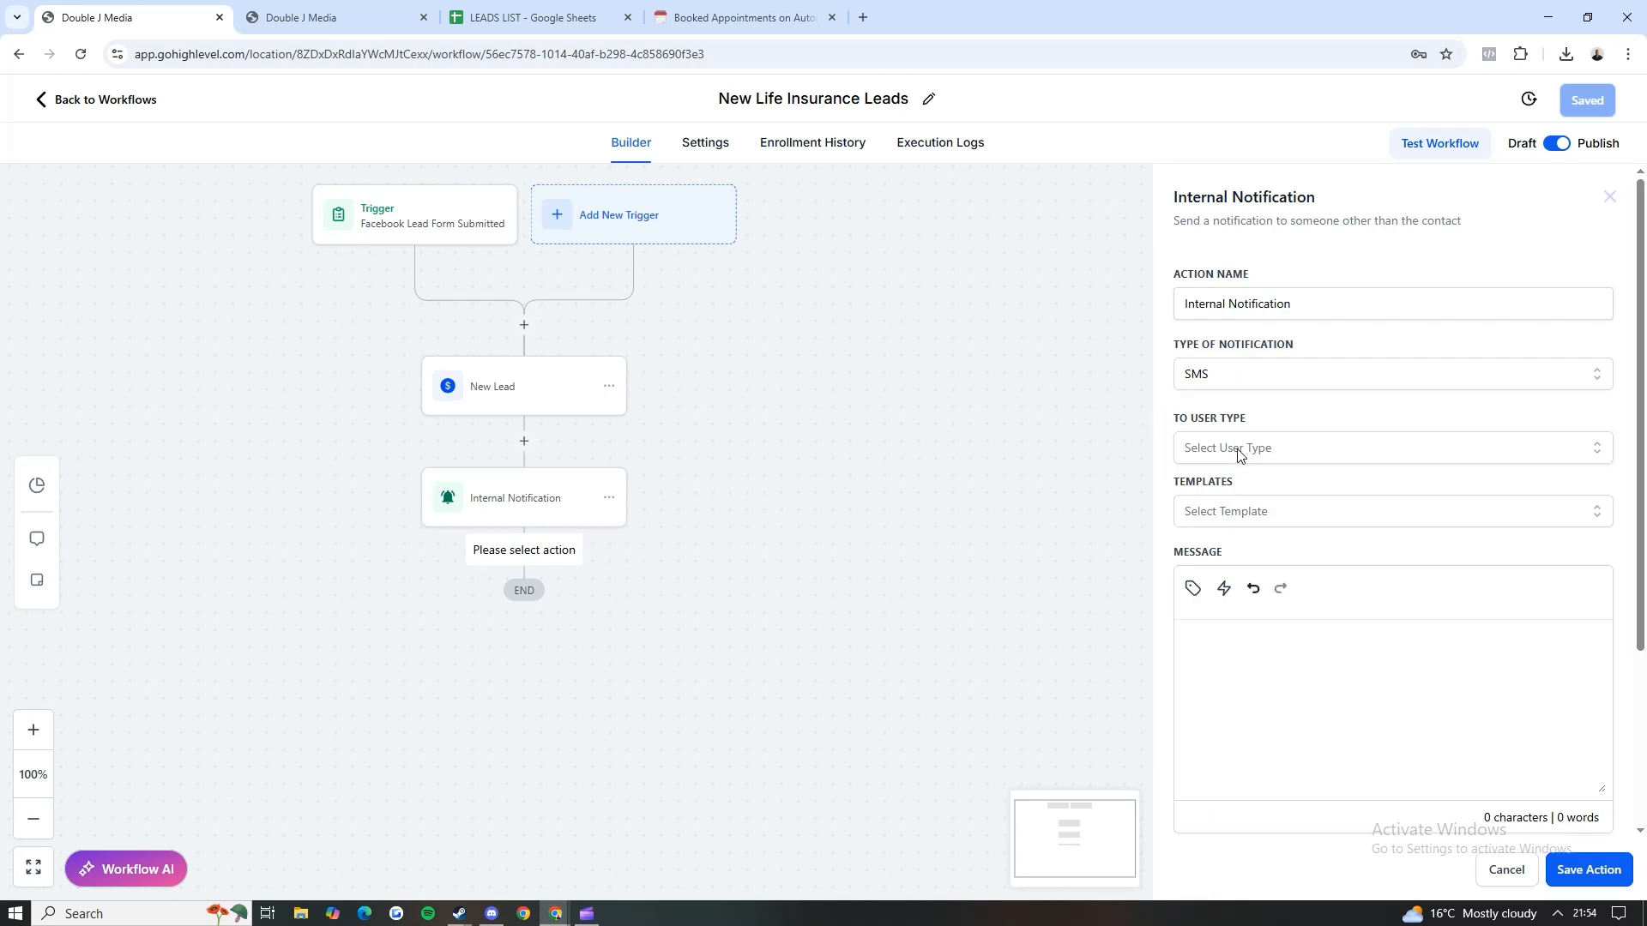
Step: Address the SMS to the onboarding test account as a Particular User, and write "New lead" and "make call within 5 minutes." as separate lines
click(1244, 448)
click(1232, 577)
click(1235, 525)
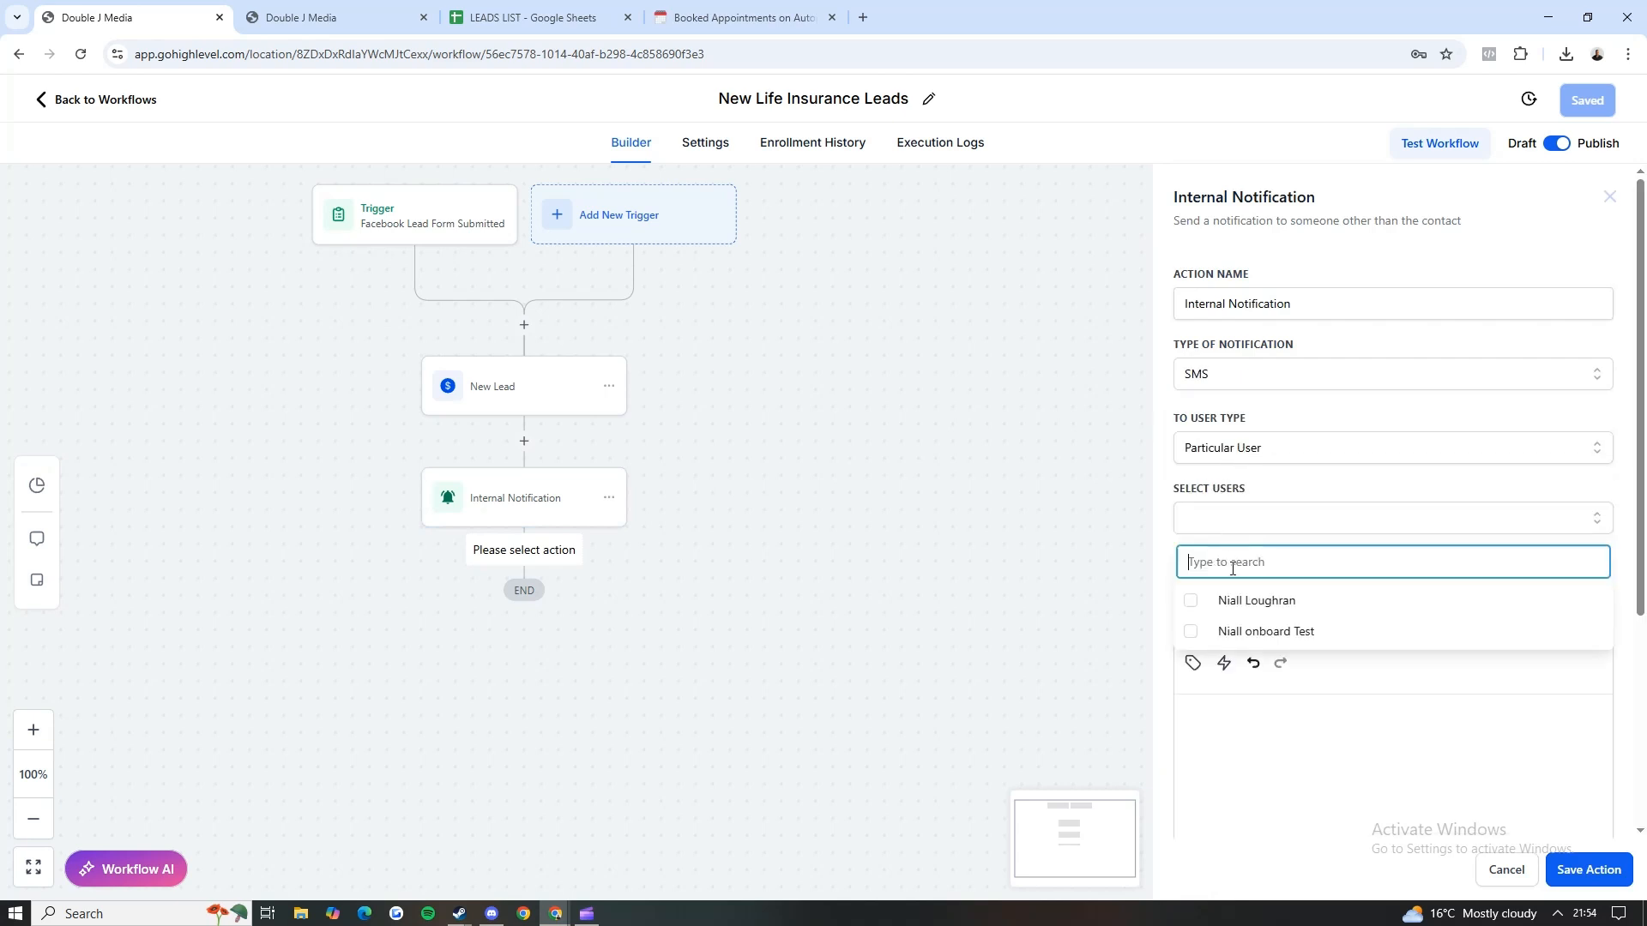
click(1242, 631)
click(1262, 734)
scroll(1261, 733, down, 2)
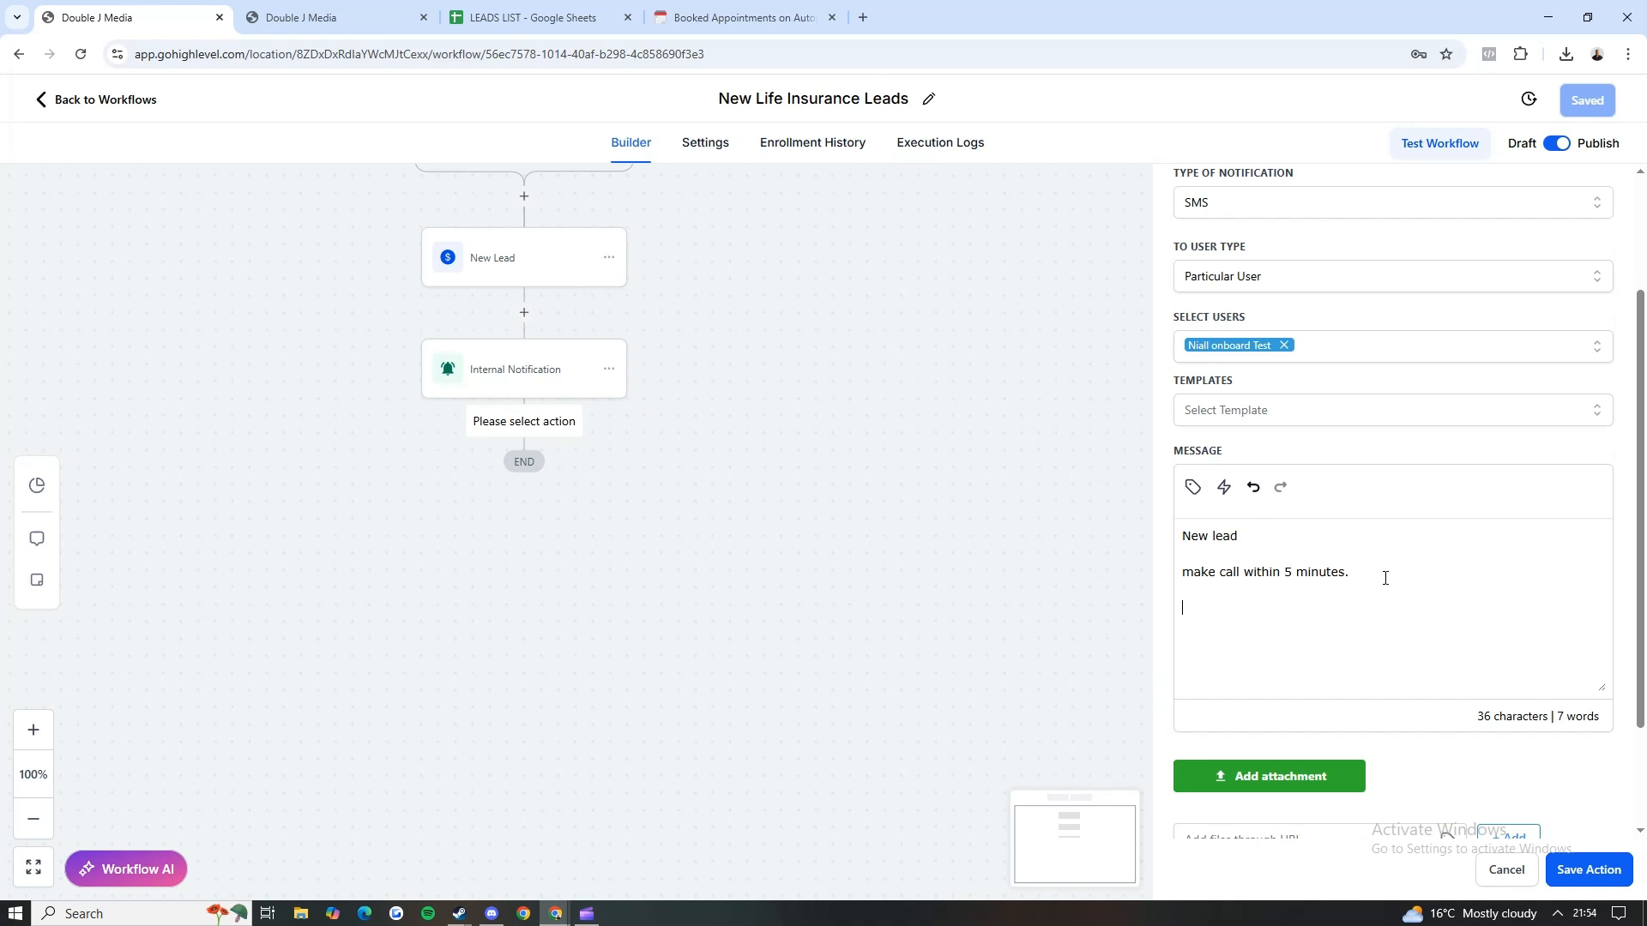
Step: Browse the Contact custom values available for the message, and save the second notification action
click(1194, 493)
click(1120, 577)
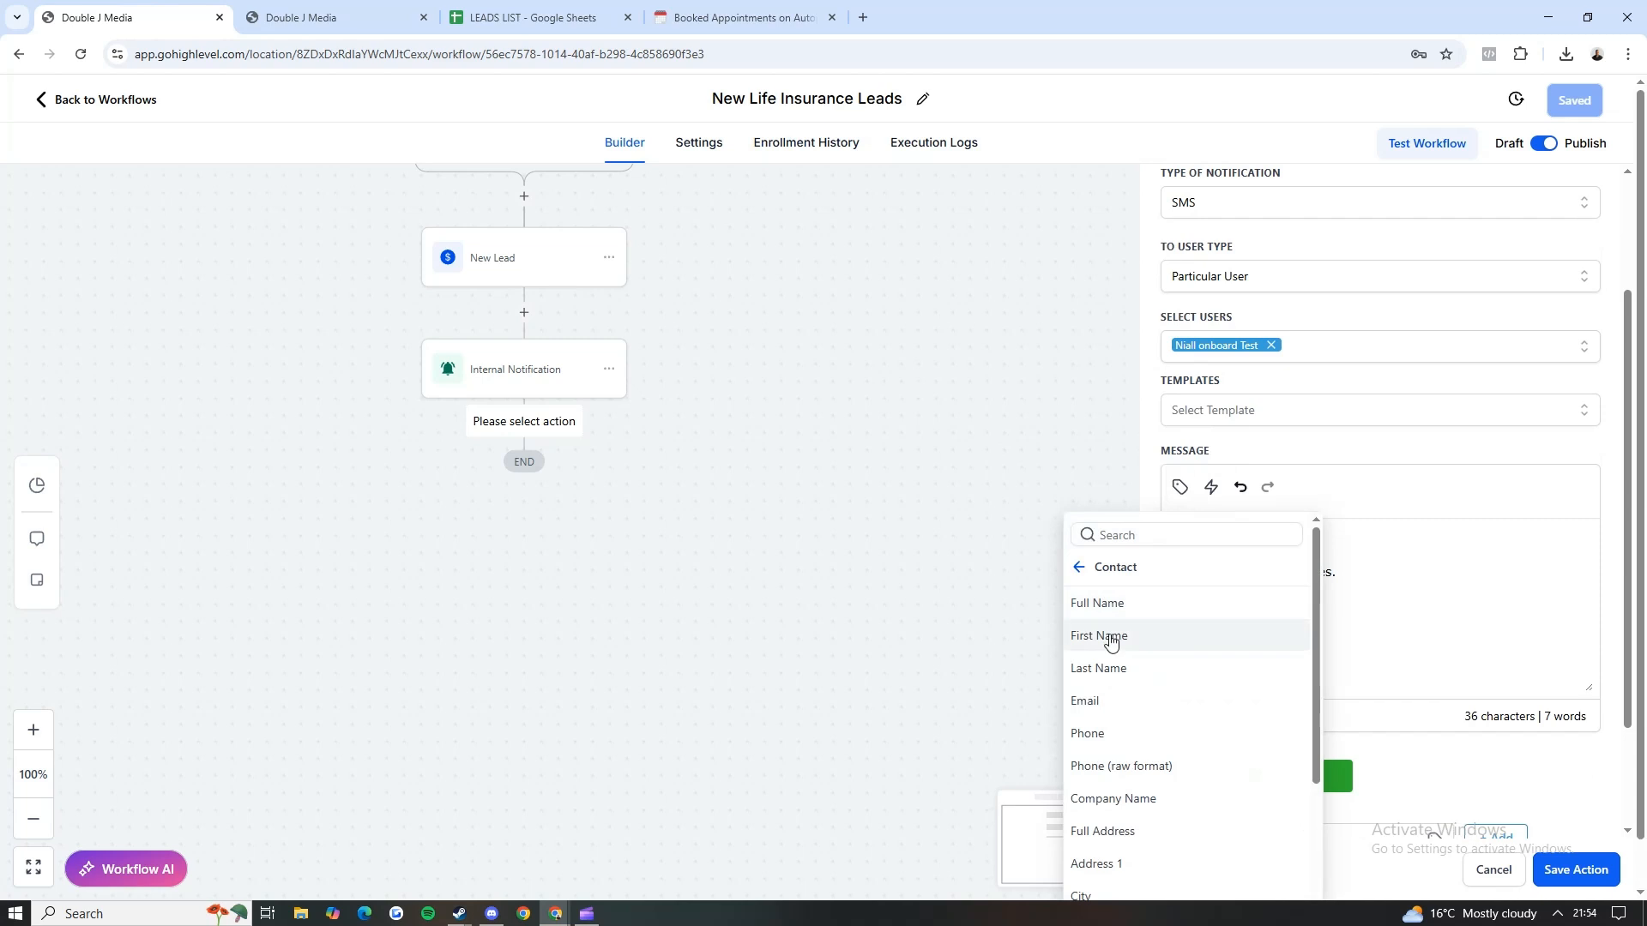
click(1378, 606)
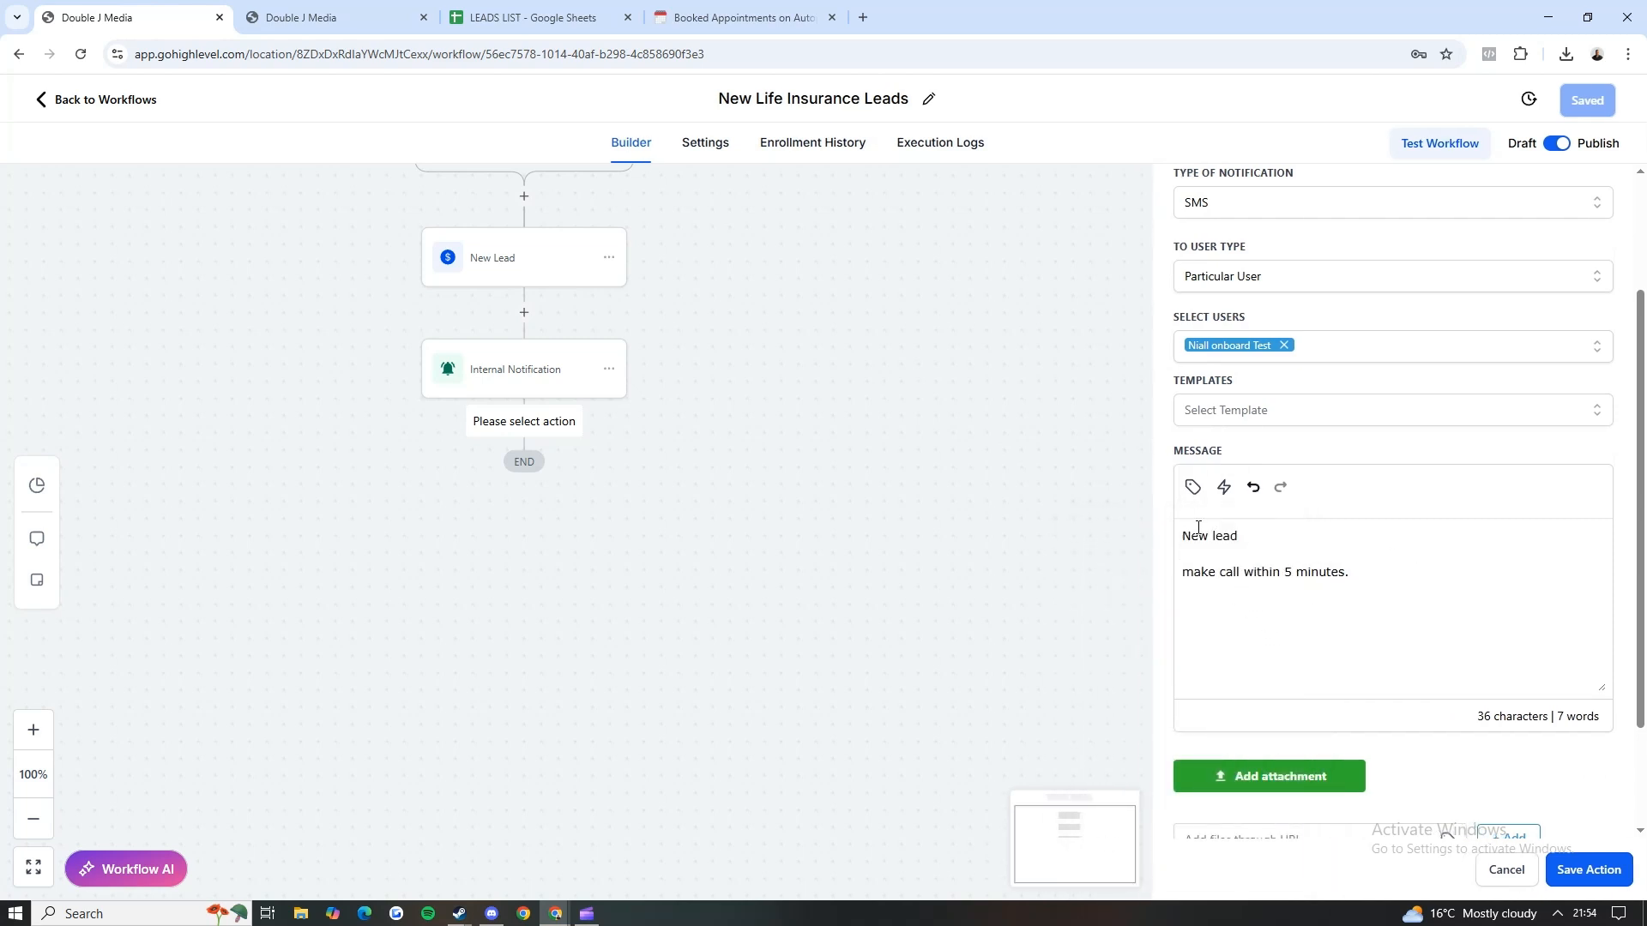
click(1588, 870)
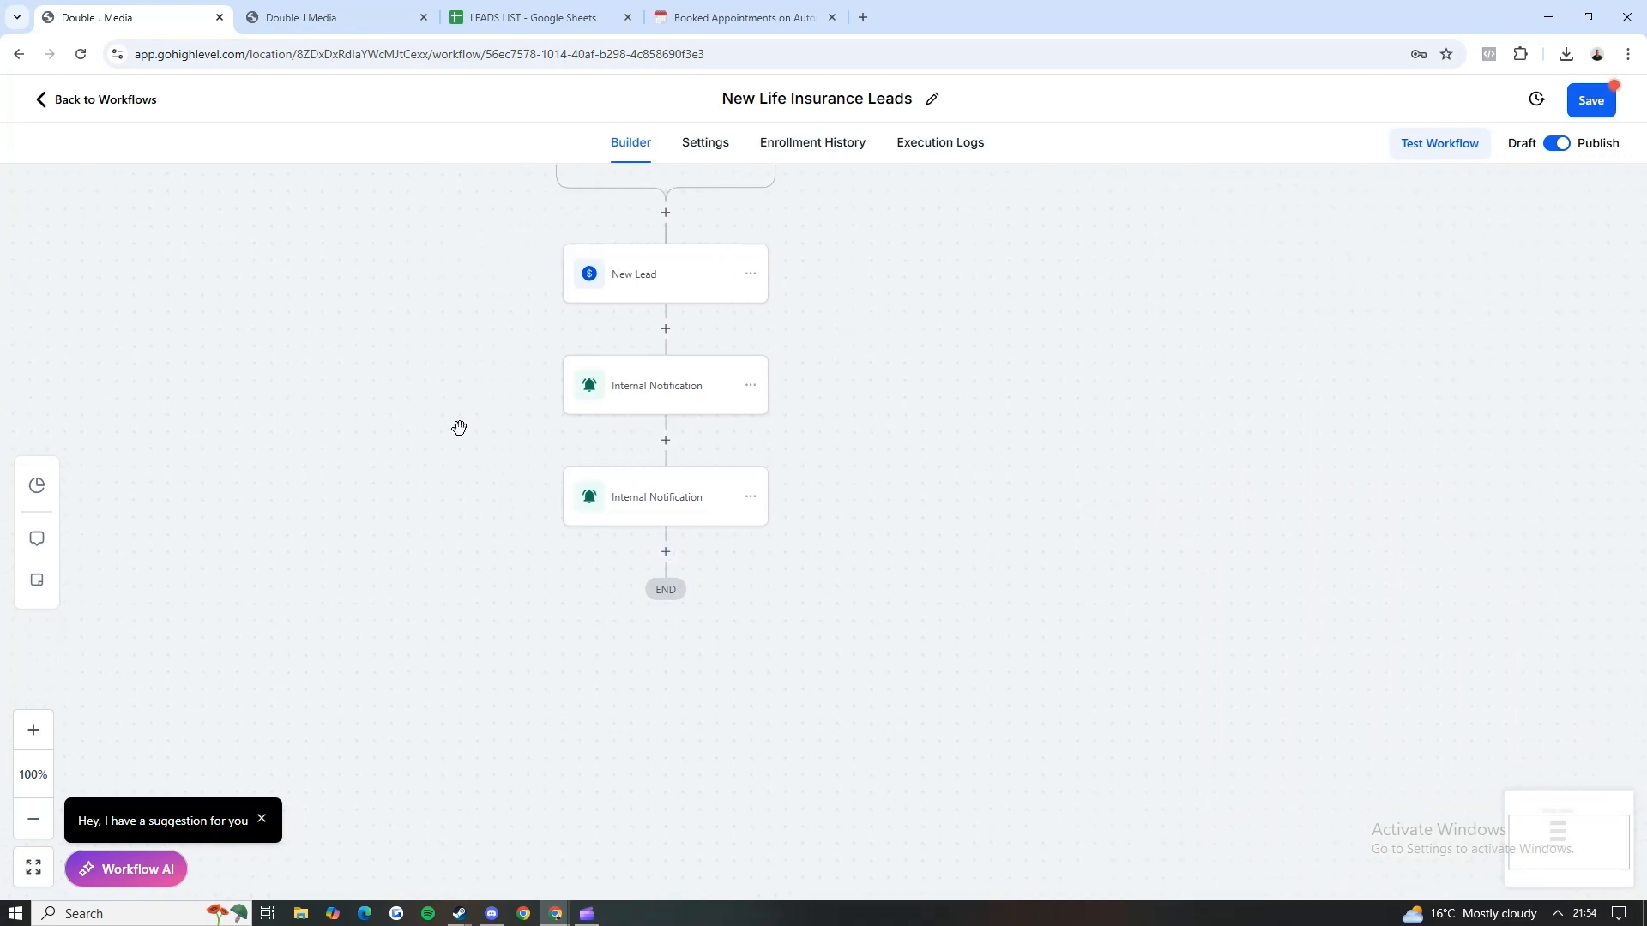
Step: Search the actions for "slack" and open a new Slack action below the second internal notification
click(665, 551)
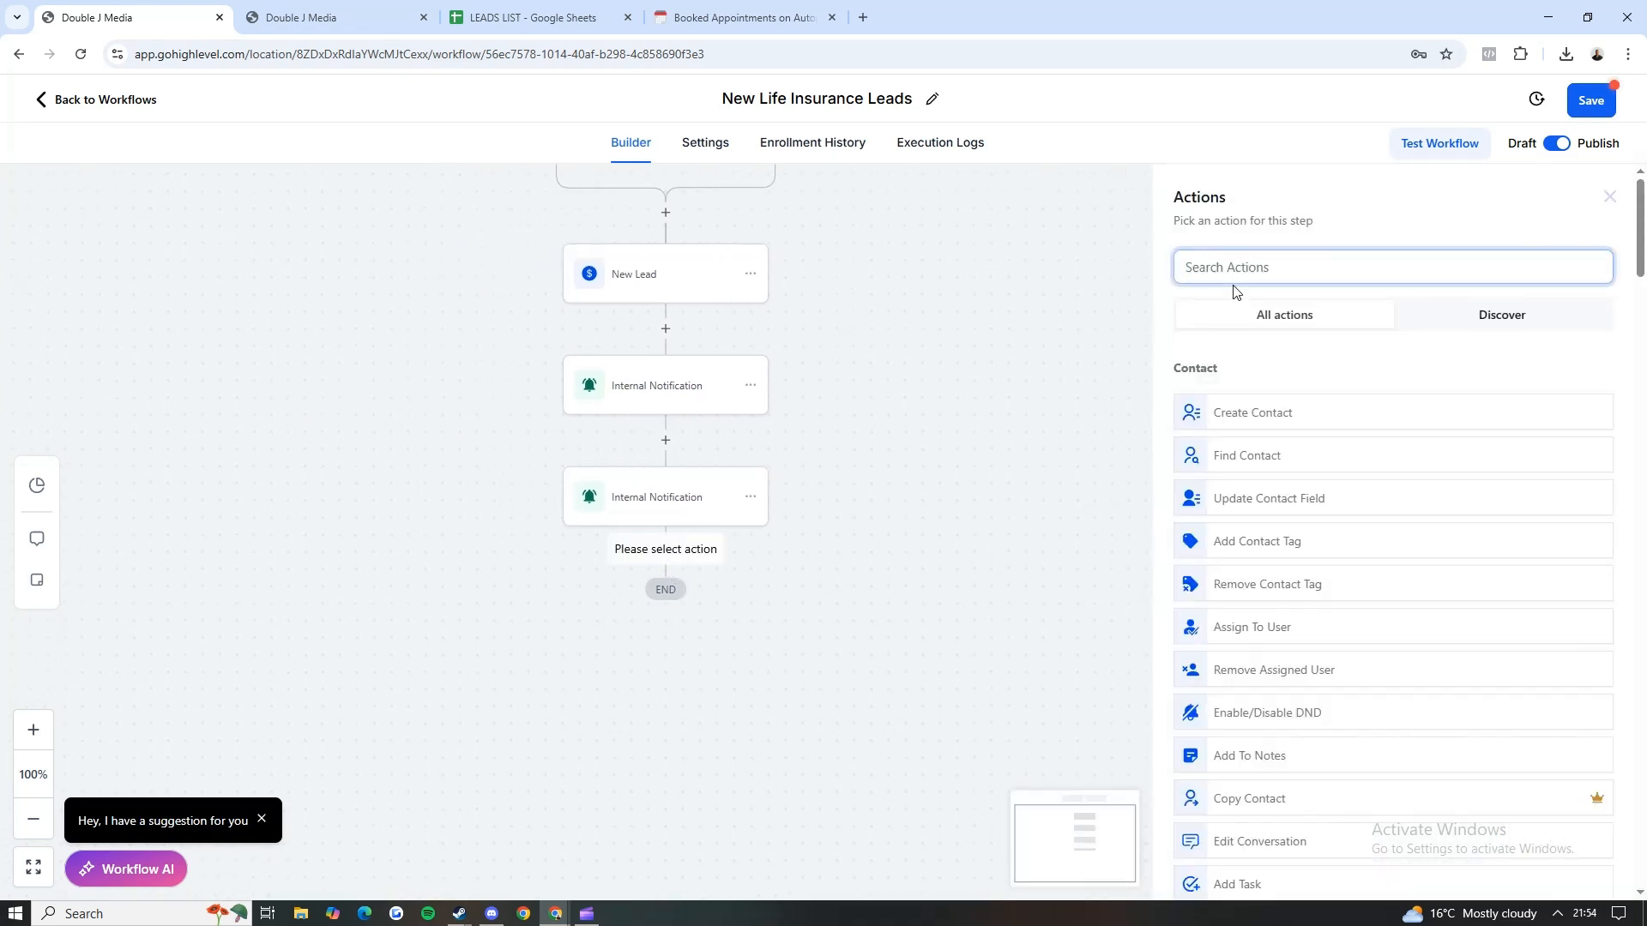
text(slack)
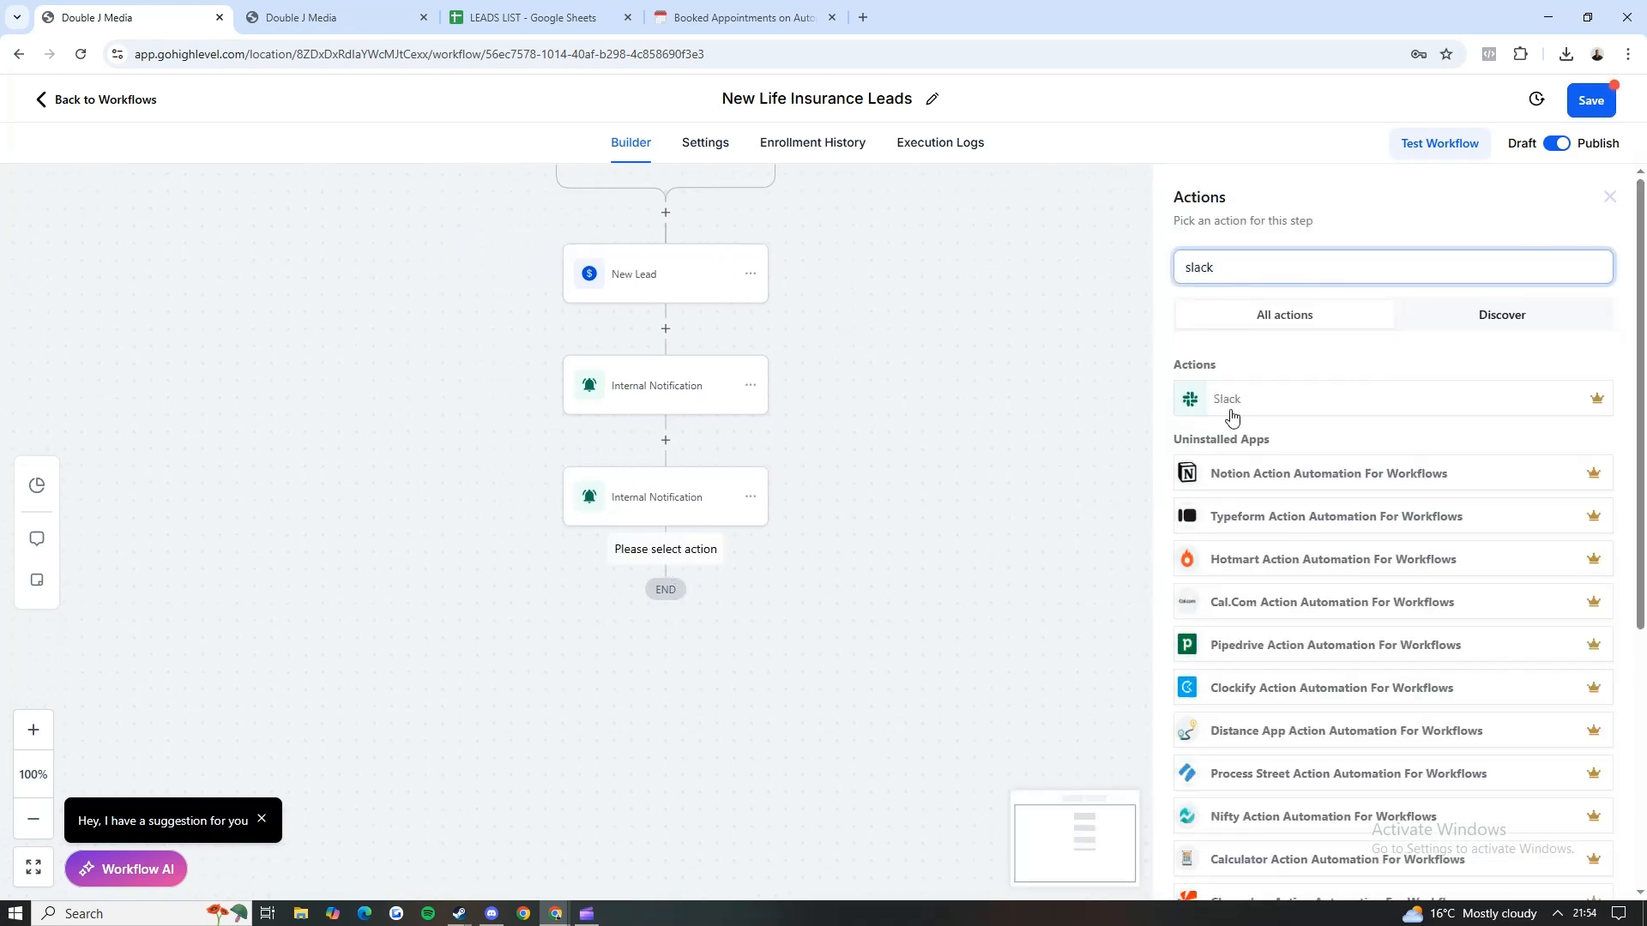
click(1231, 418)
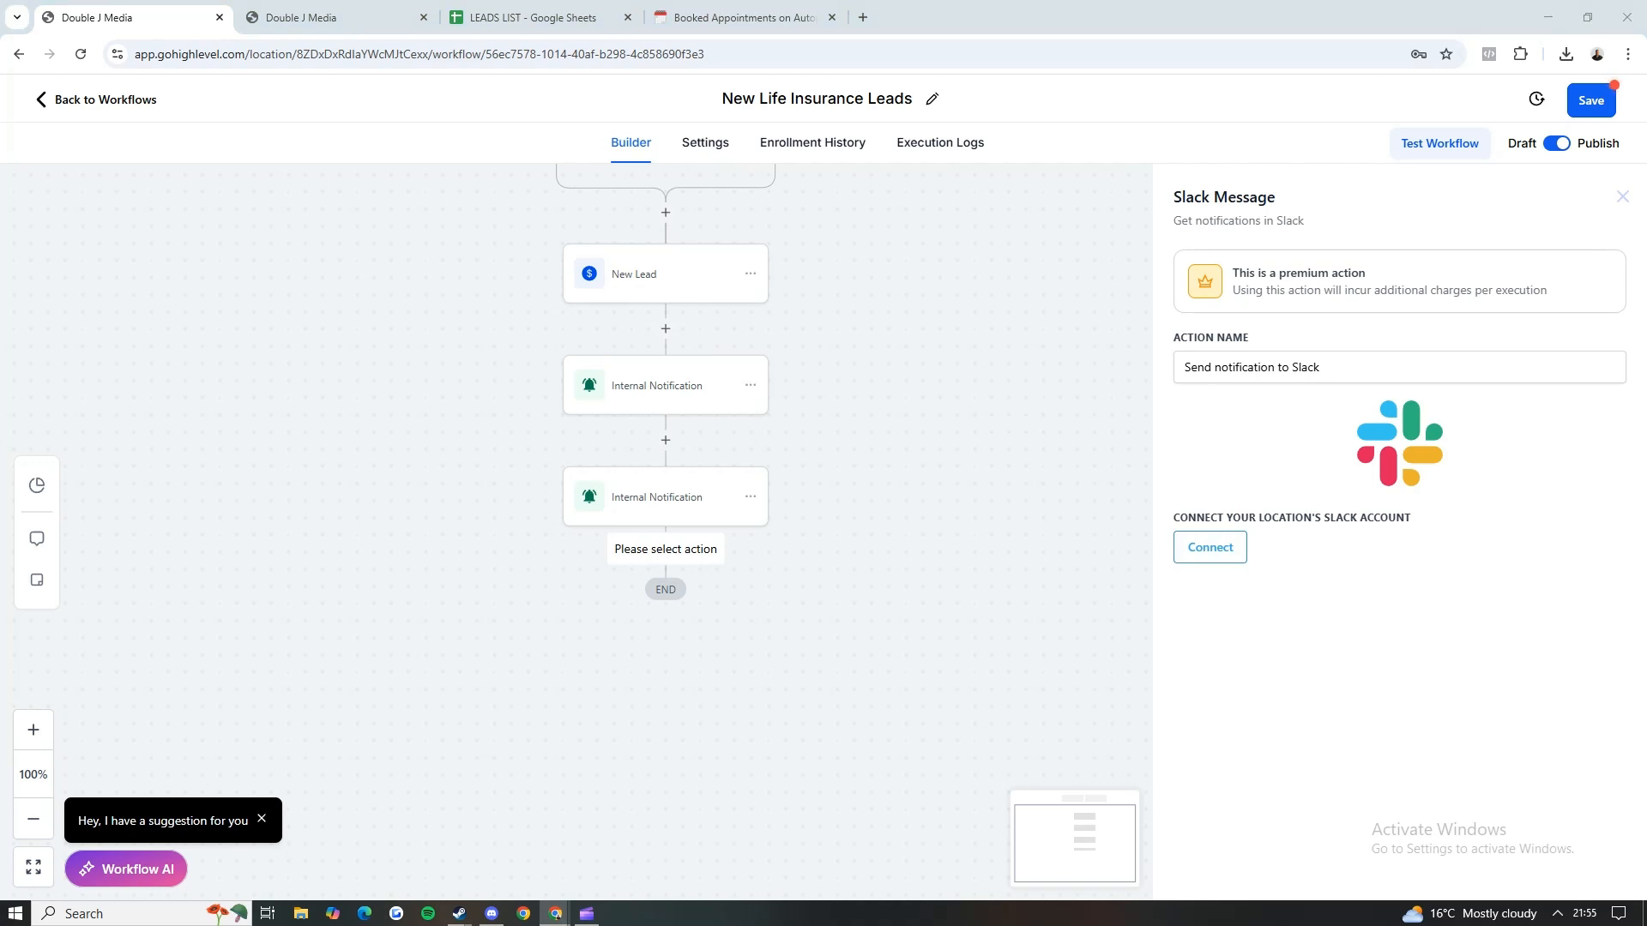
Step: Switch to the Notion page and paste the copied "CALL TO CONFIRM - 3 Hours until Meeting" message template below the checklist
click(742, 17)
scroll(747, 393, down, 1)
click(621, 662)
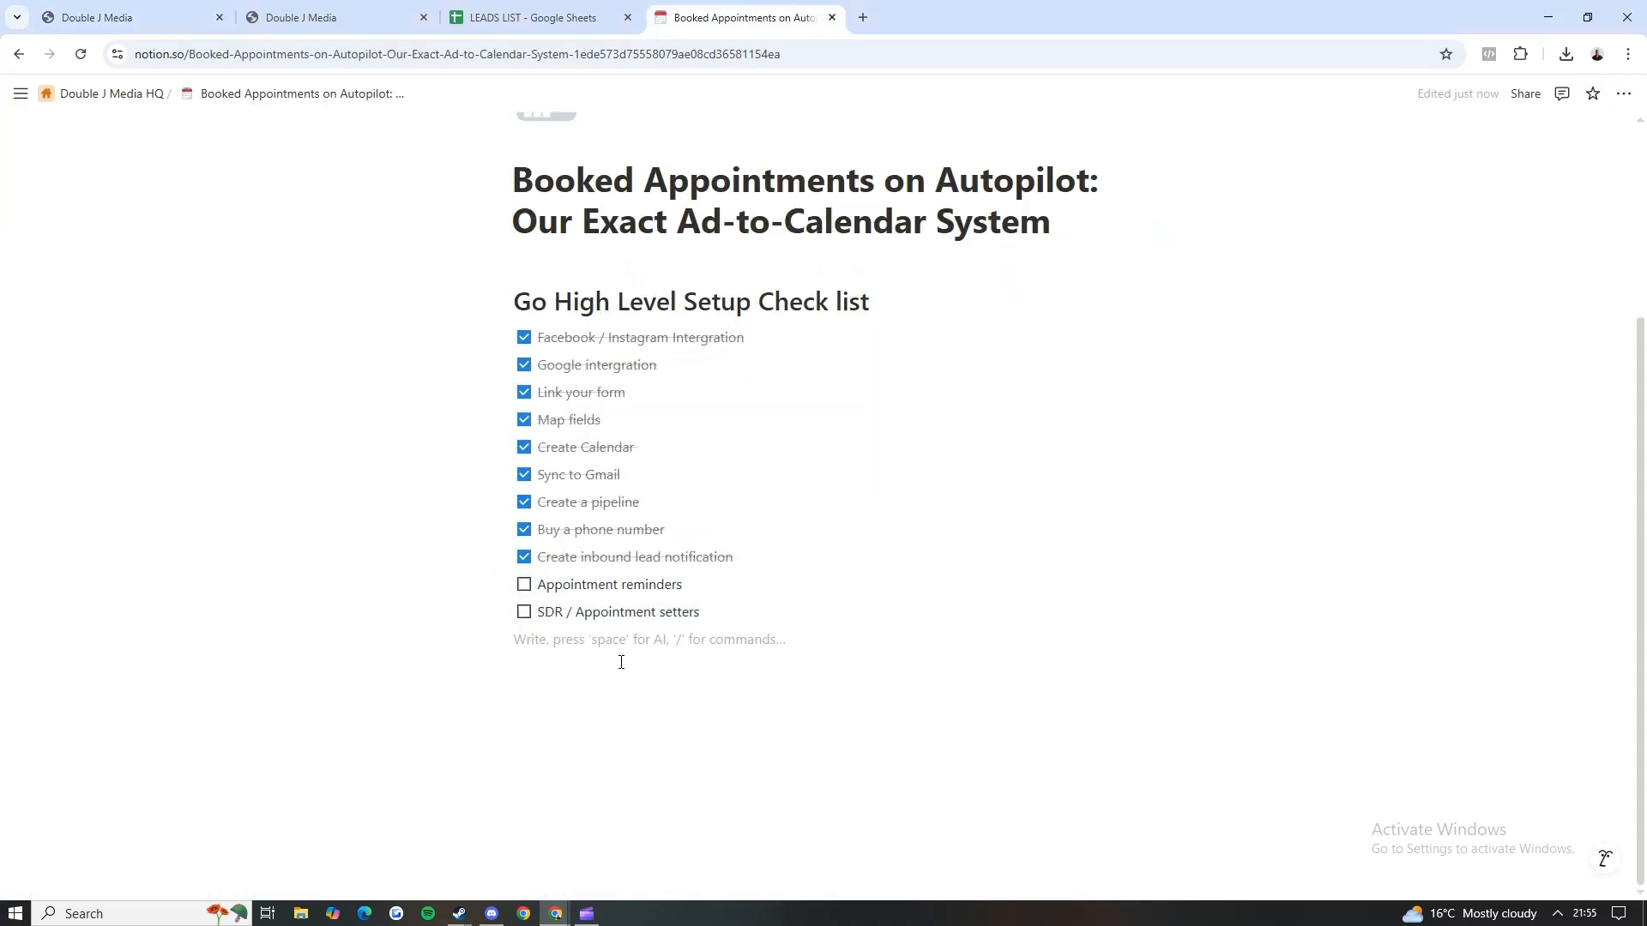
key(ctrl+v)
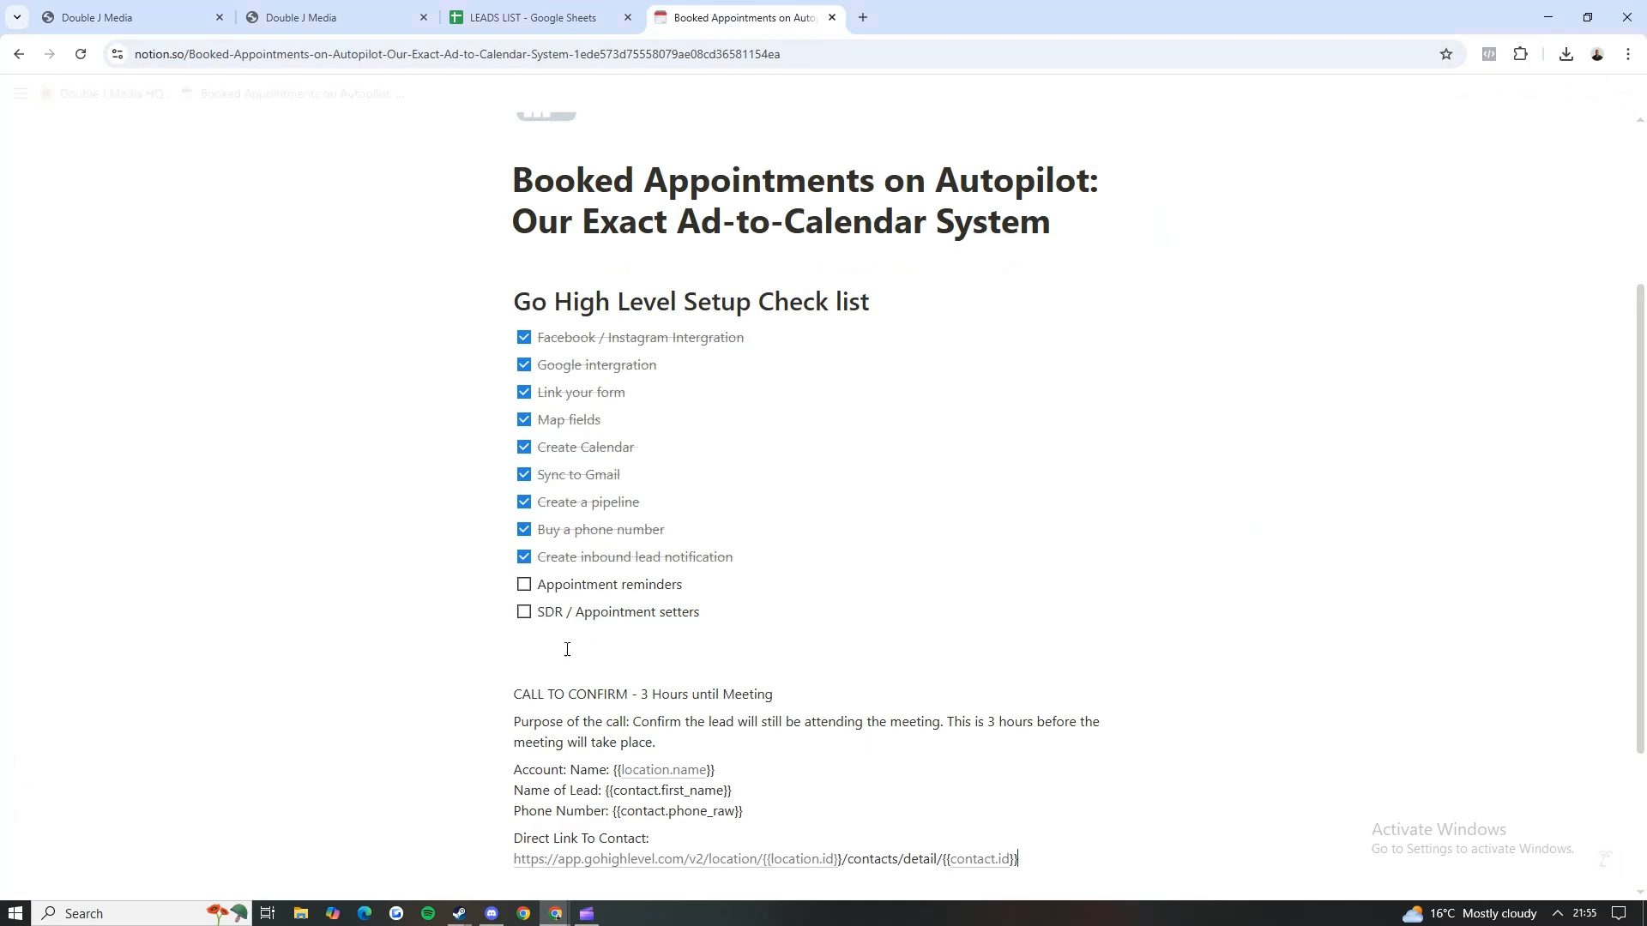
Step: Examine the pasted template's meeting heading and its account name line, comparing the latter with the account in GoHighLevel
scroll(497, 583, down, 2)
drag(775, 522, 642, 523)
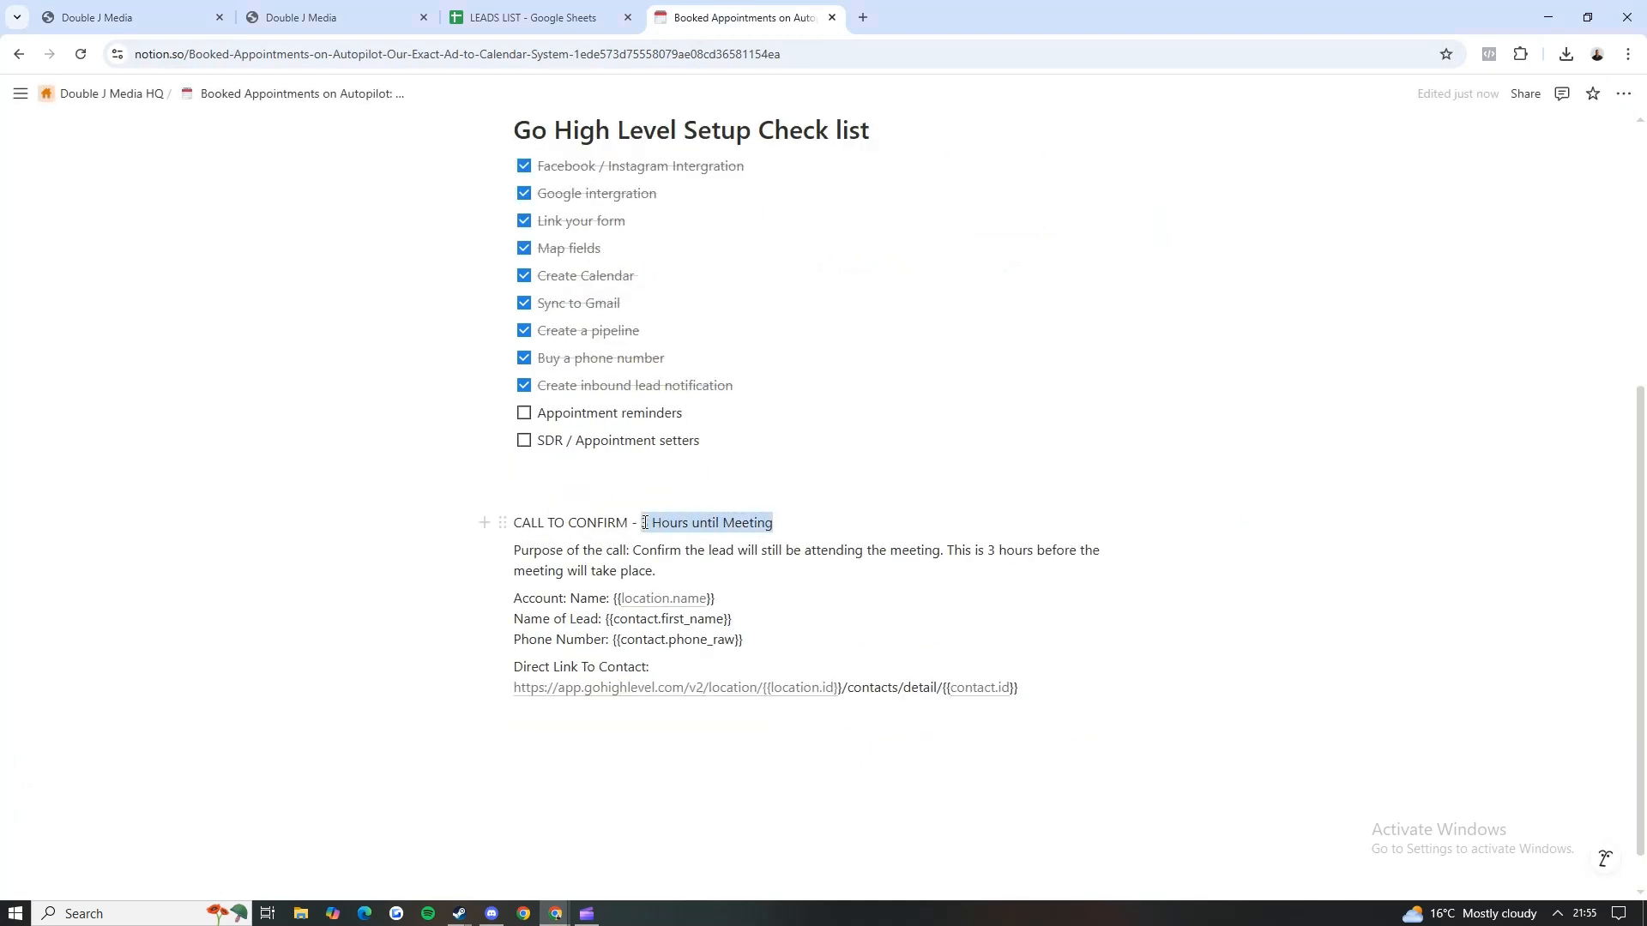
click(430, 524)
scroll(517, 512, down, 1)
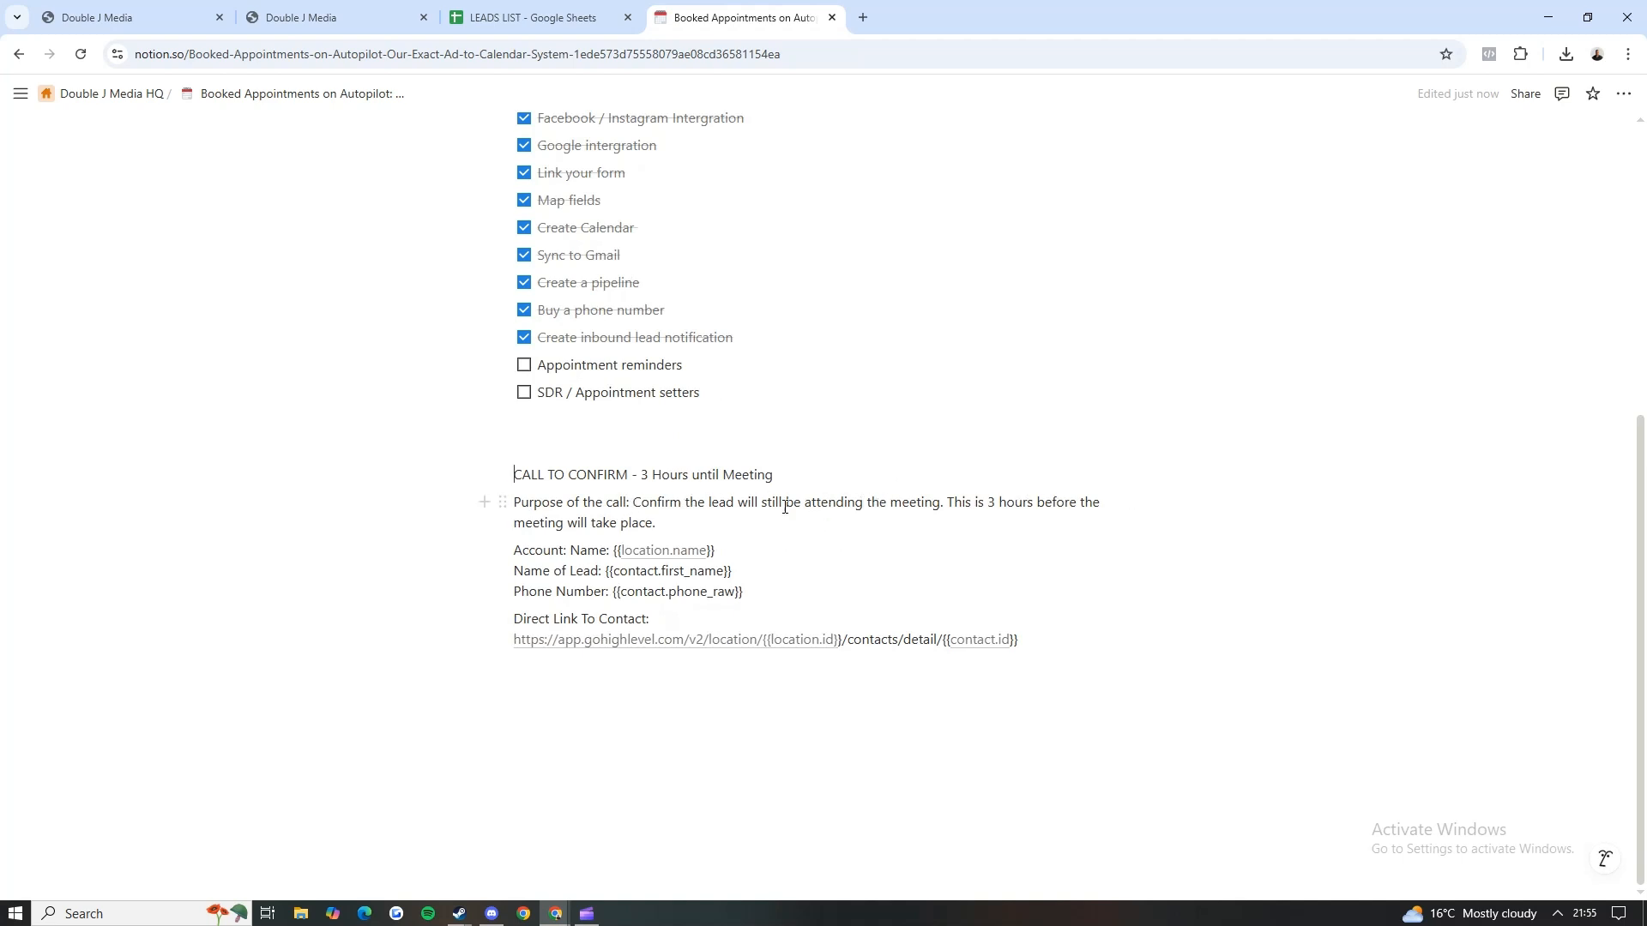
drag(514, 546, 612, 545)
drag(722, 546, 538, 547)
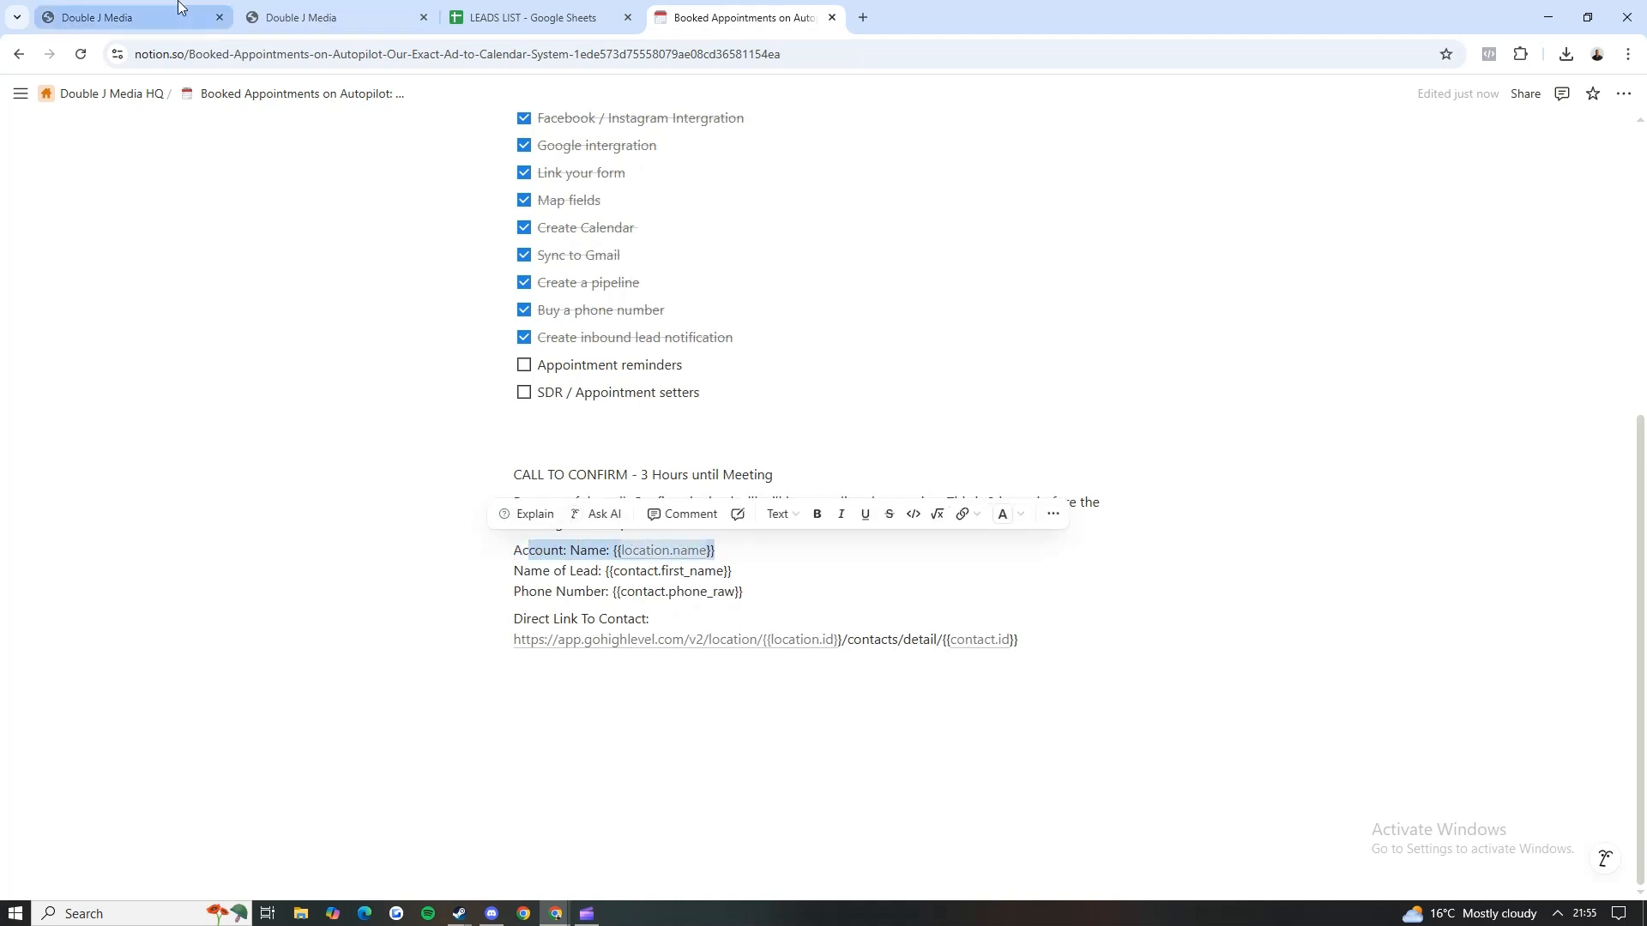
click(137, 17)
click(314, 19)
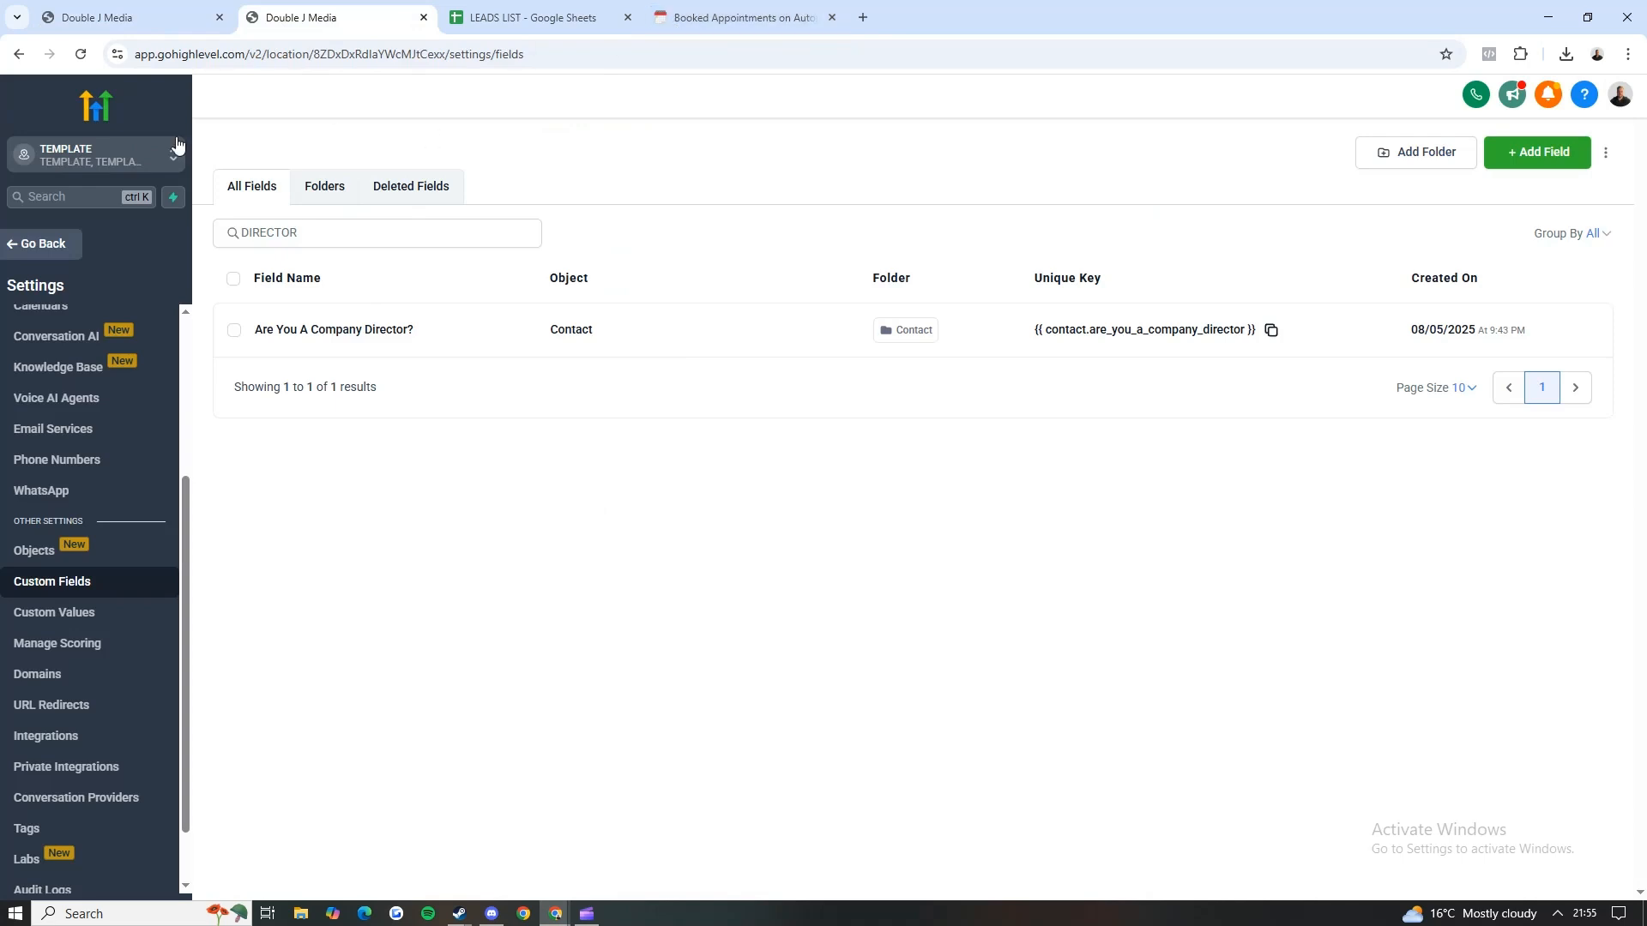
click(749, 17)
key(Right)
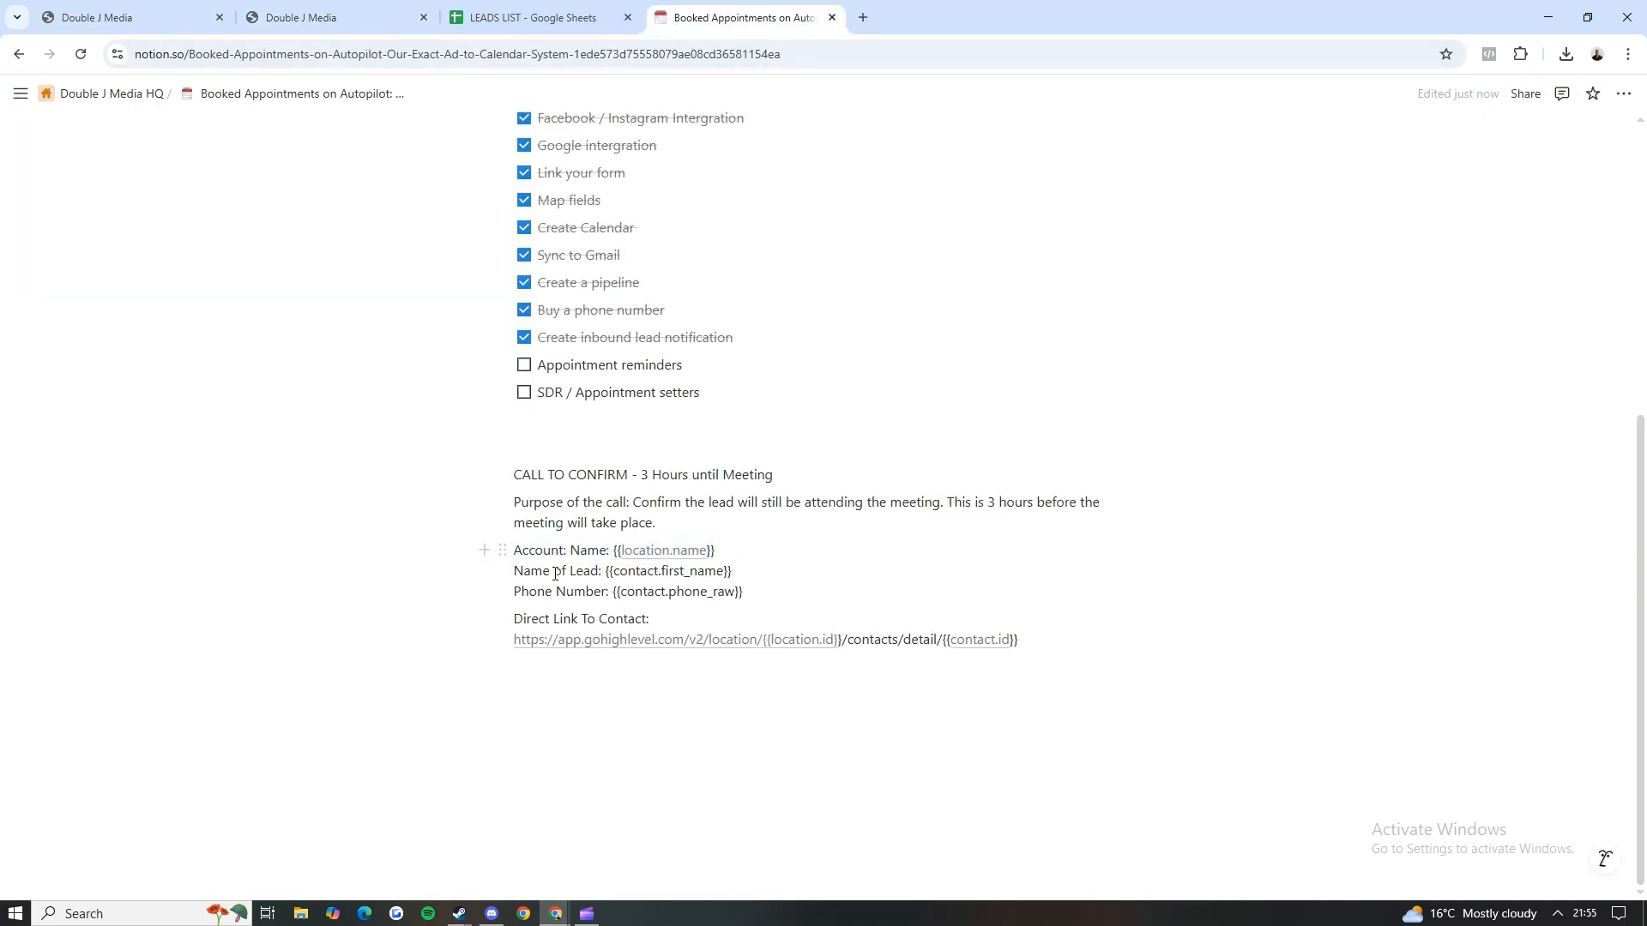
Step: Examine the template's lead name and phone number placeholders and its direct link to the contact
mouse_move(602, 571)
mouse_down()
mouse_move(734, 570)
mouse_move(614, 572)
mouse_up()
mouse_move(760, 589)
mouse_down()
mouse_move(622, 593)
mouse_move(762, 589)
mouse_up()
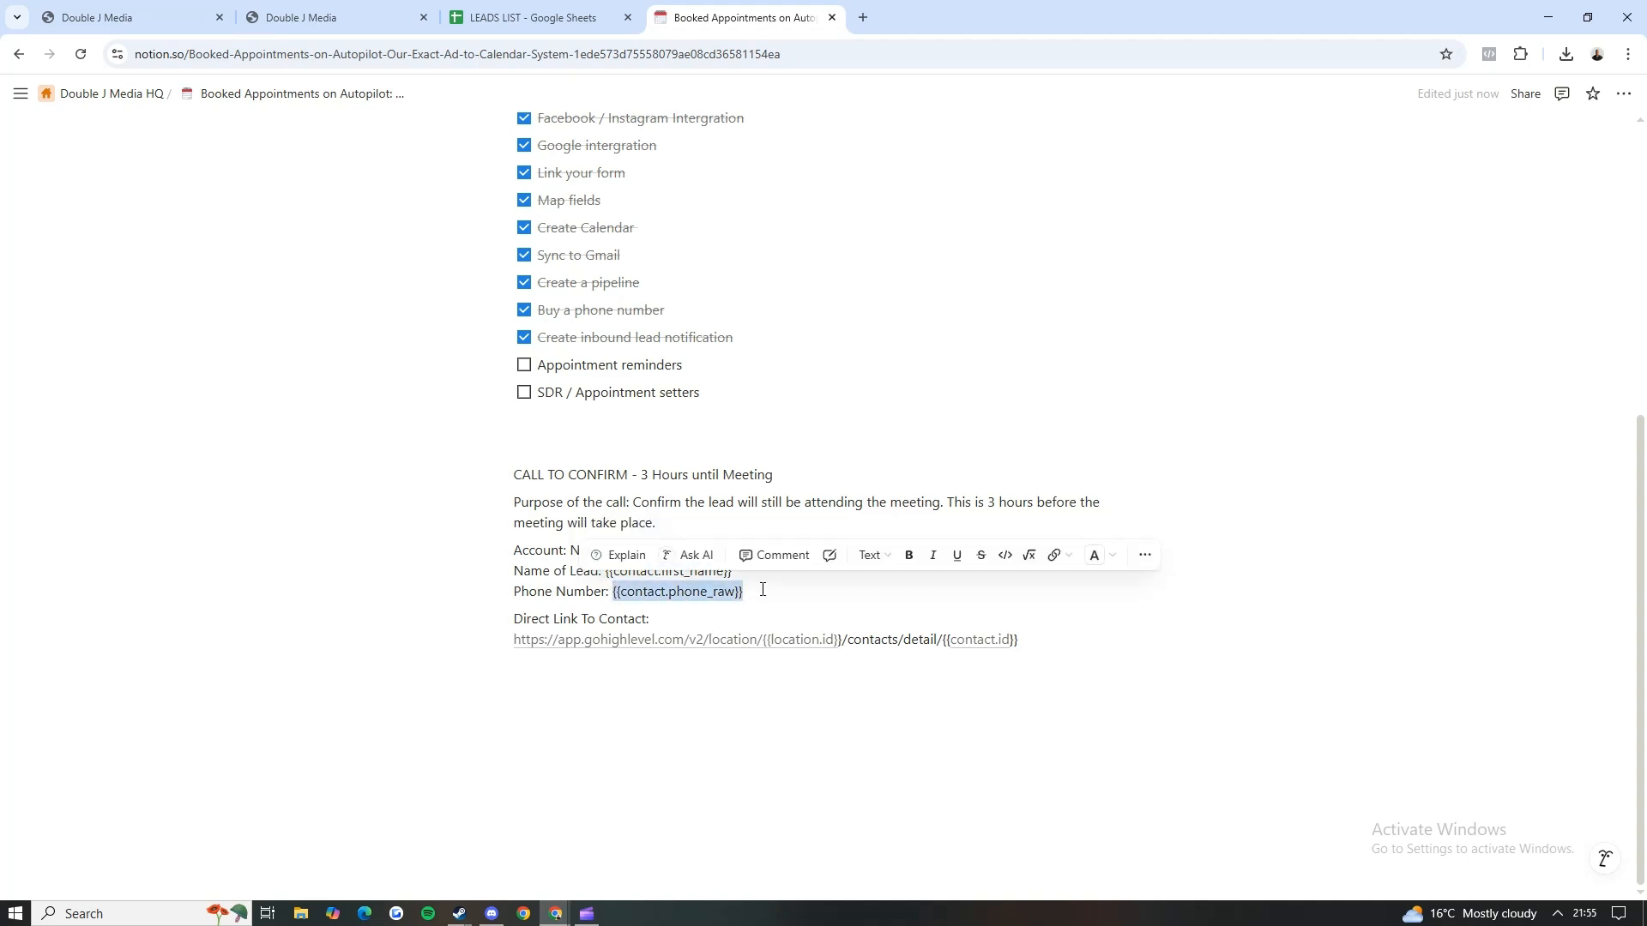
click(762, 590)
drag(650, 622, 515, 620)
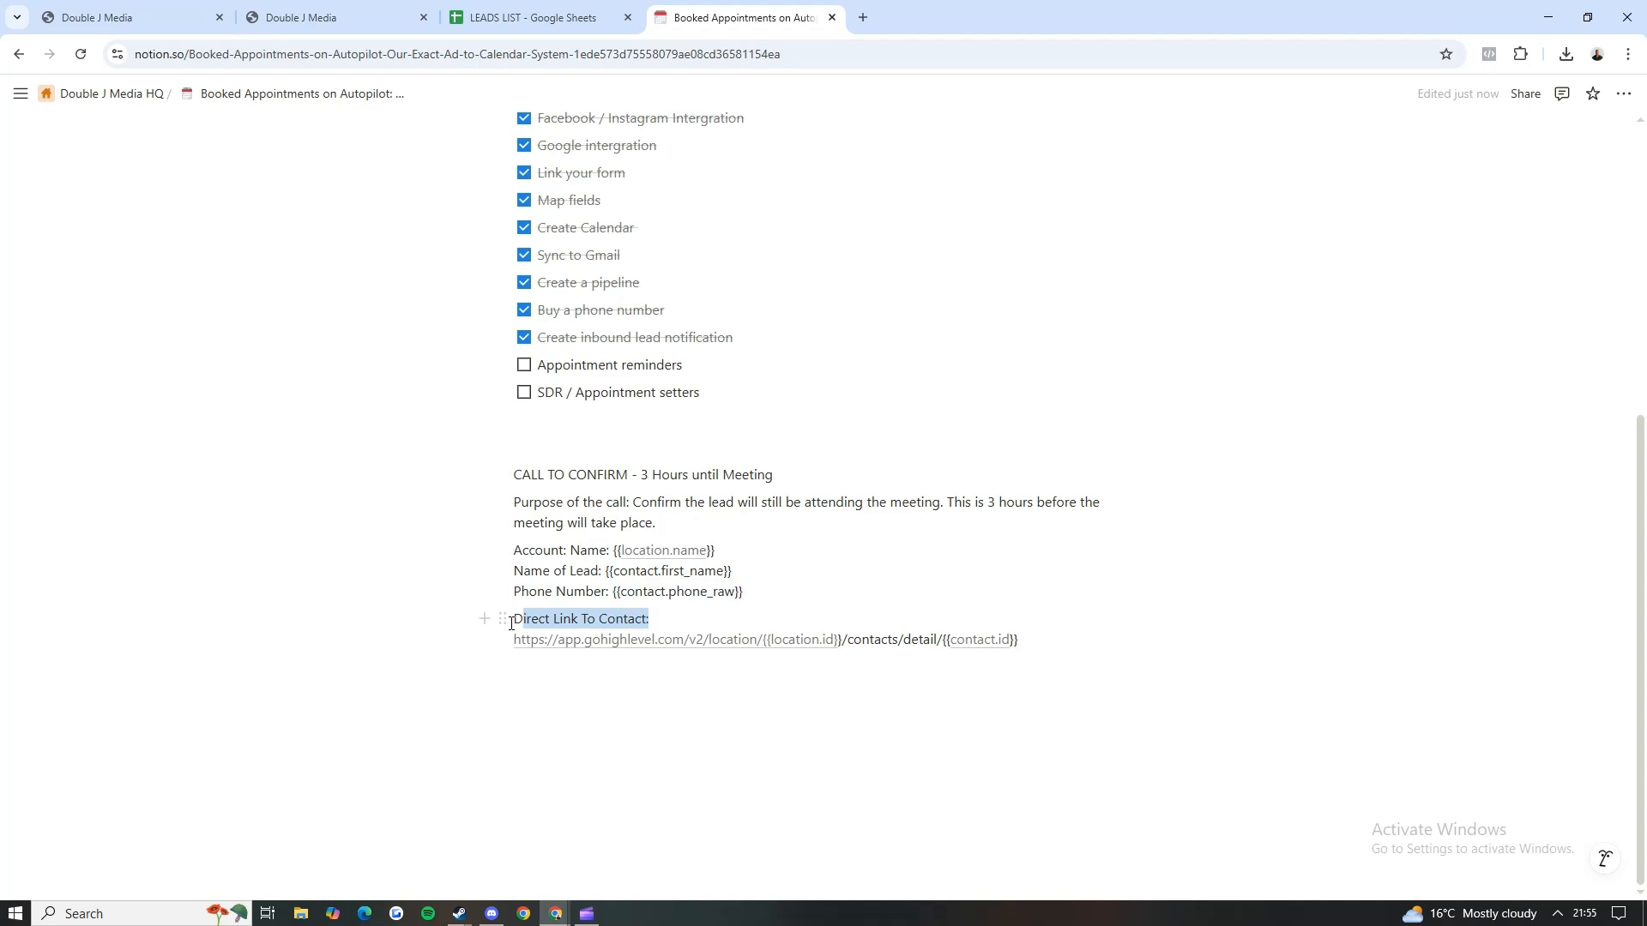
click(1082, 660)
drag(1059, 646, 719, 650)
click(820, 761)
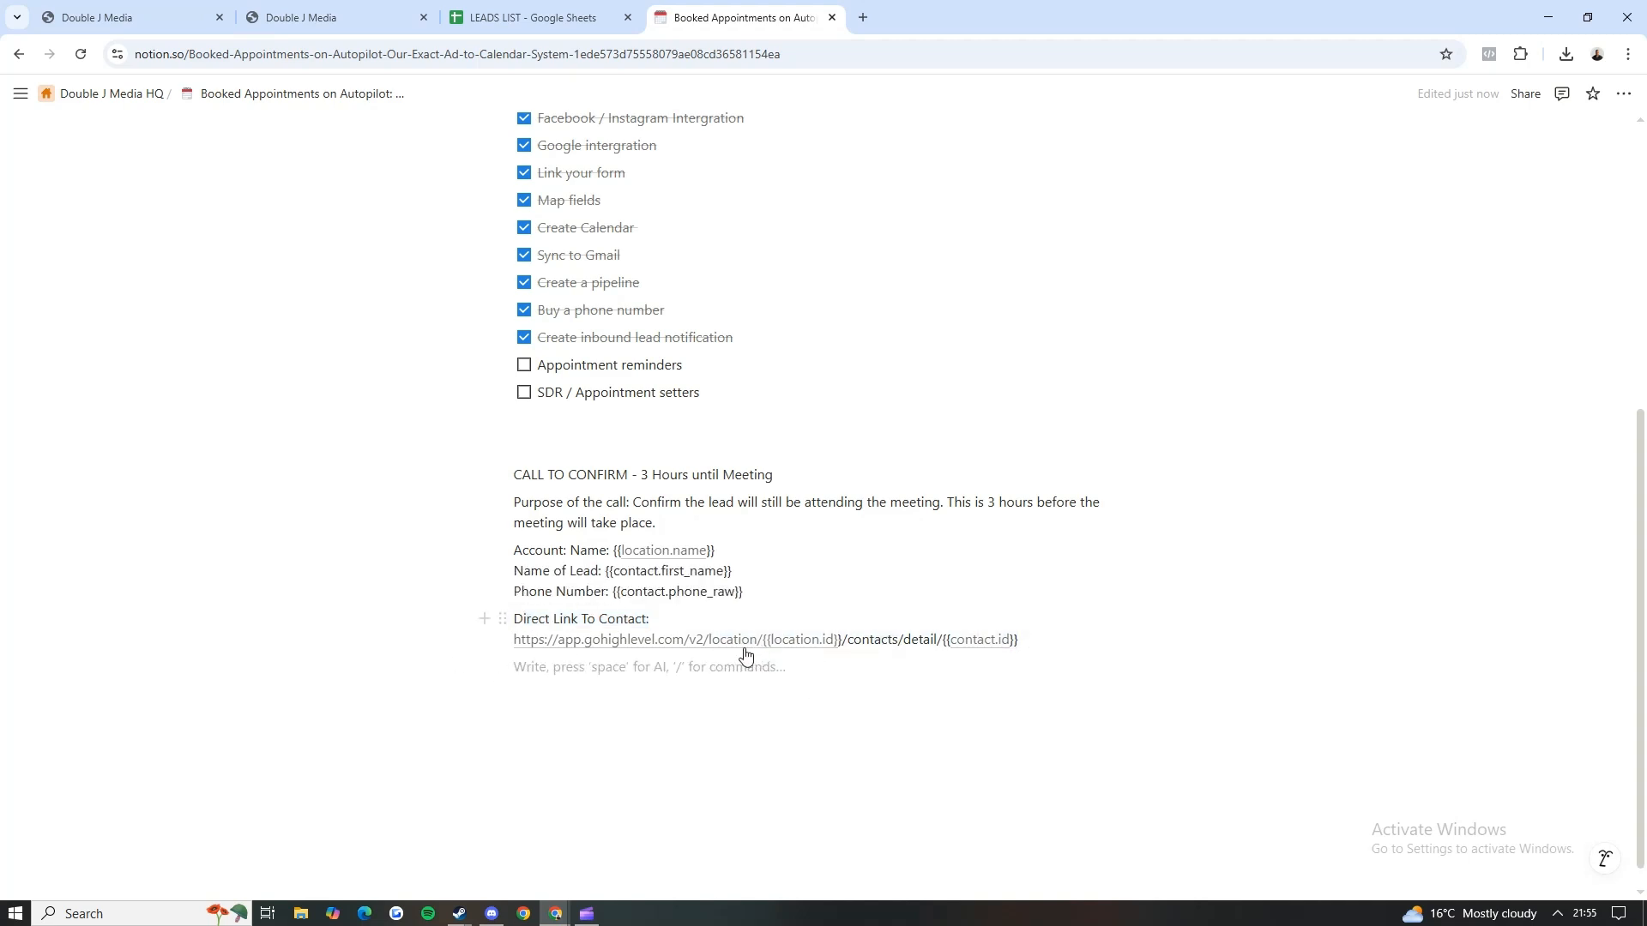
Step: Compare the location ID in the GoHighLevel workflow's web address with the location and contact placeholders in the Notion template's direct link
mouse_move(761, 649)
click(97, 17)
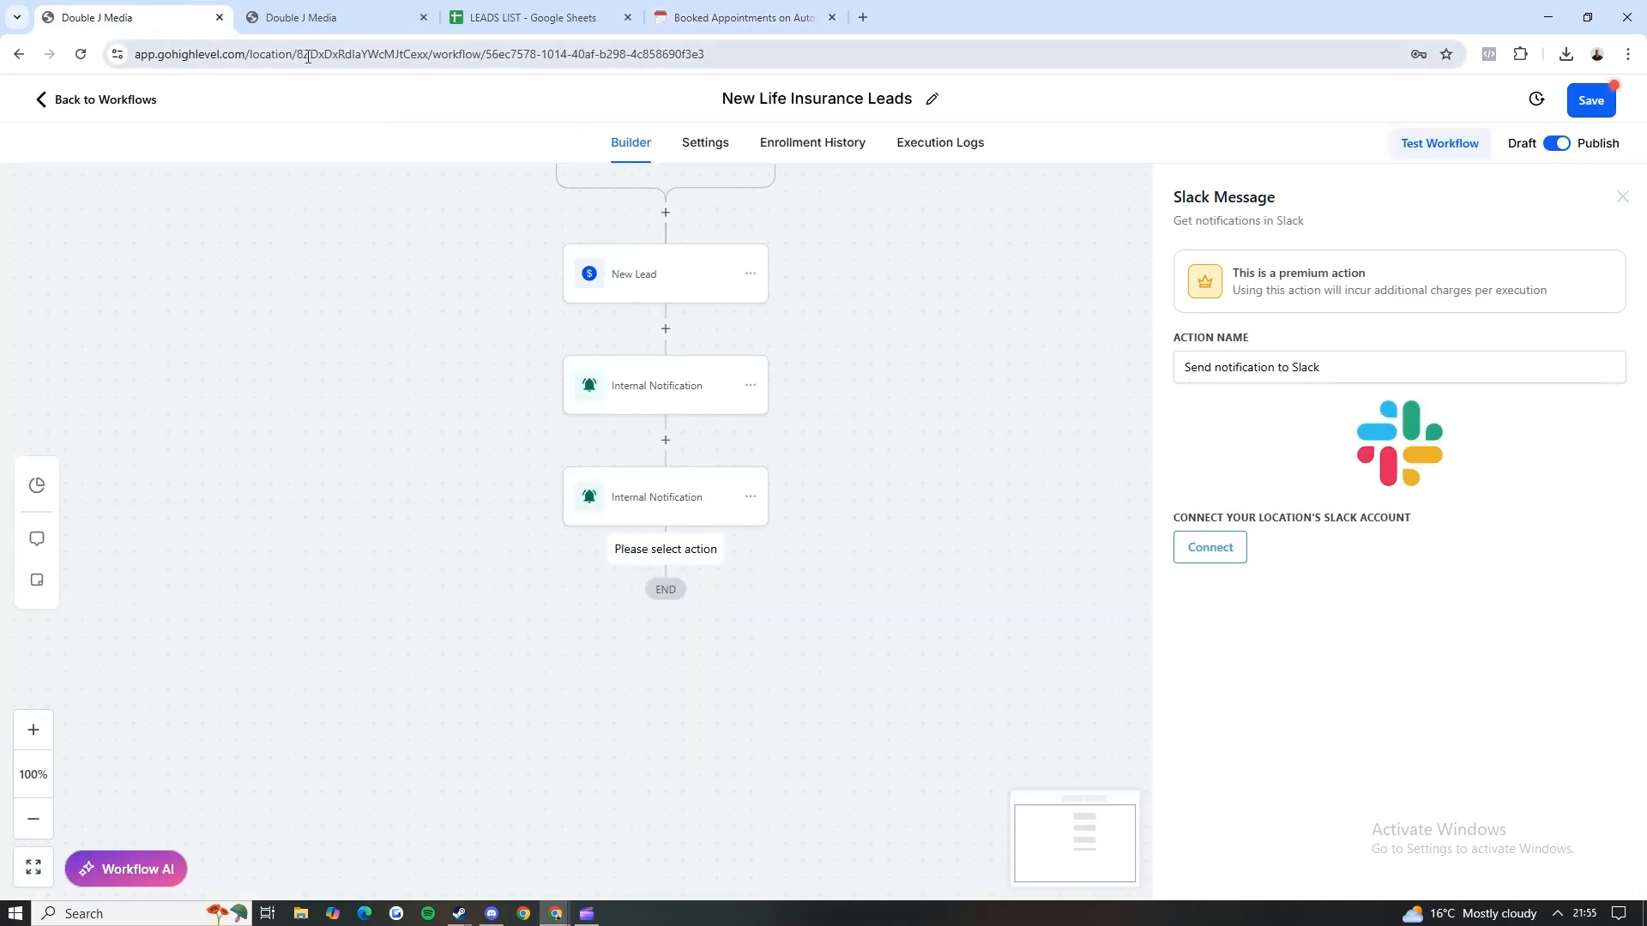
drag(302, 54, 482, 57)
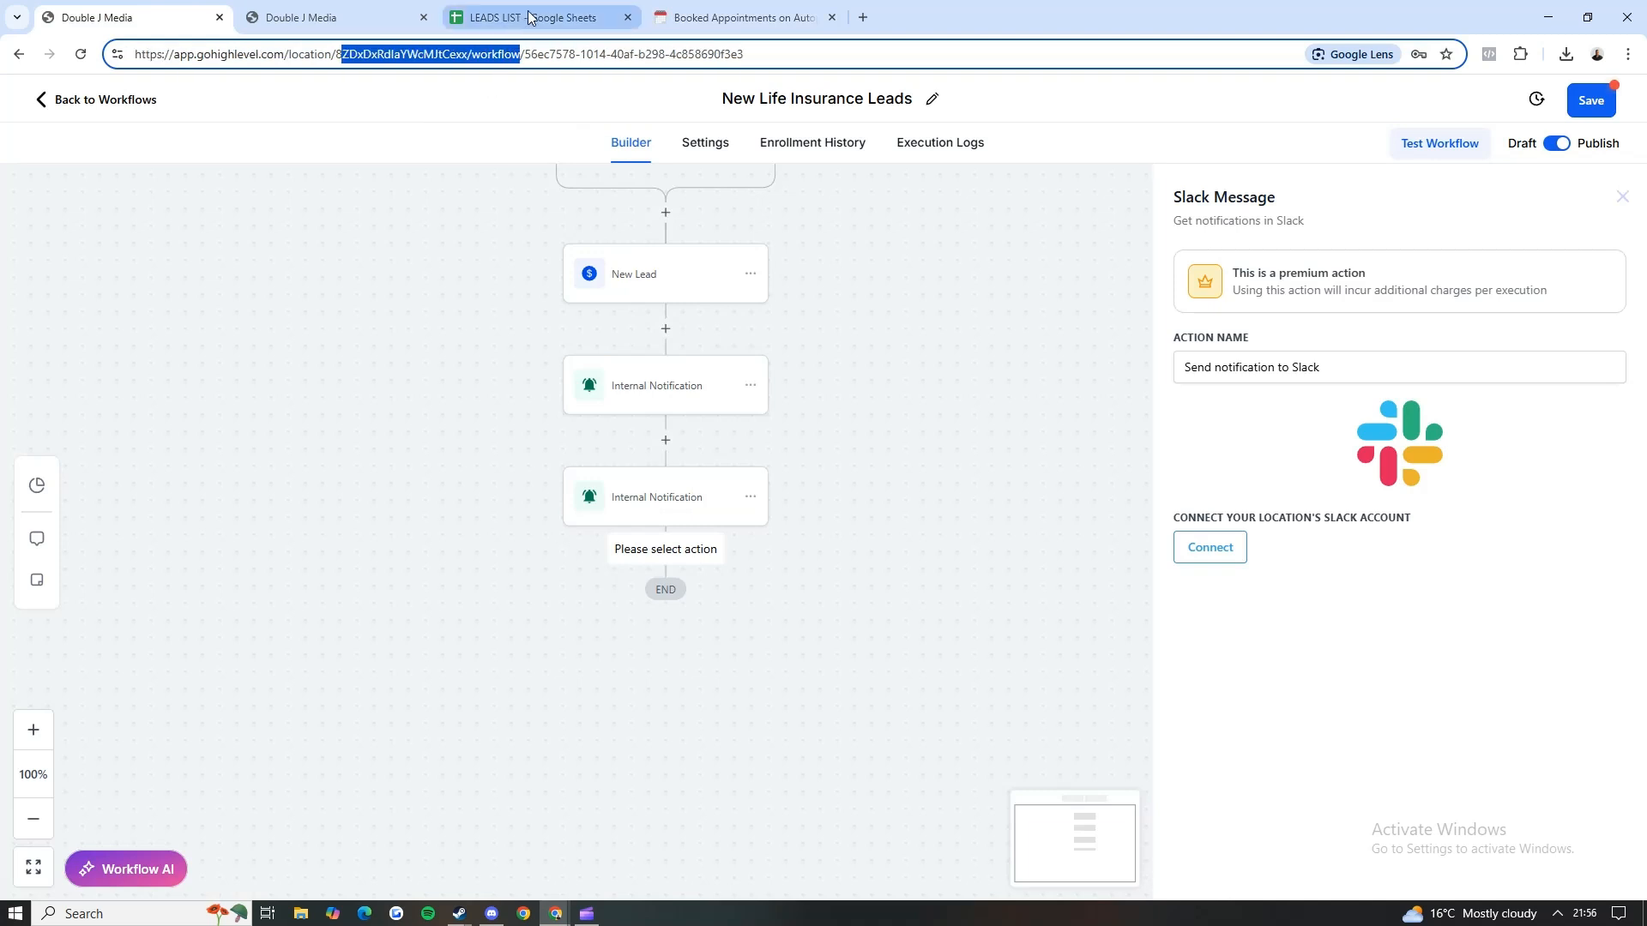
click(736, 17)
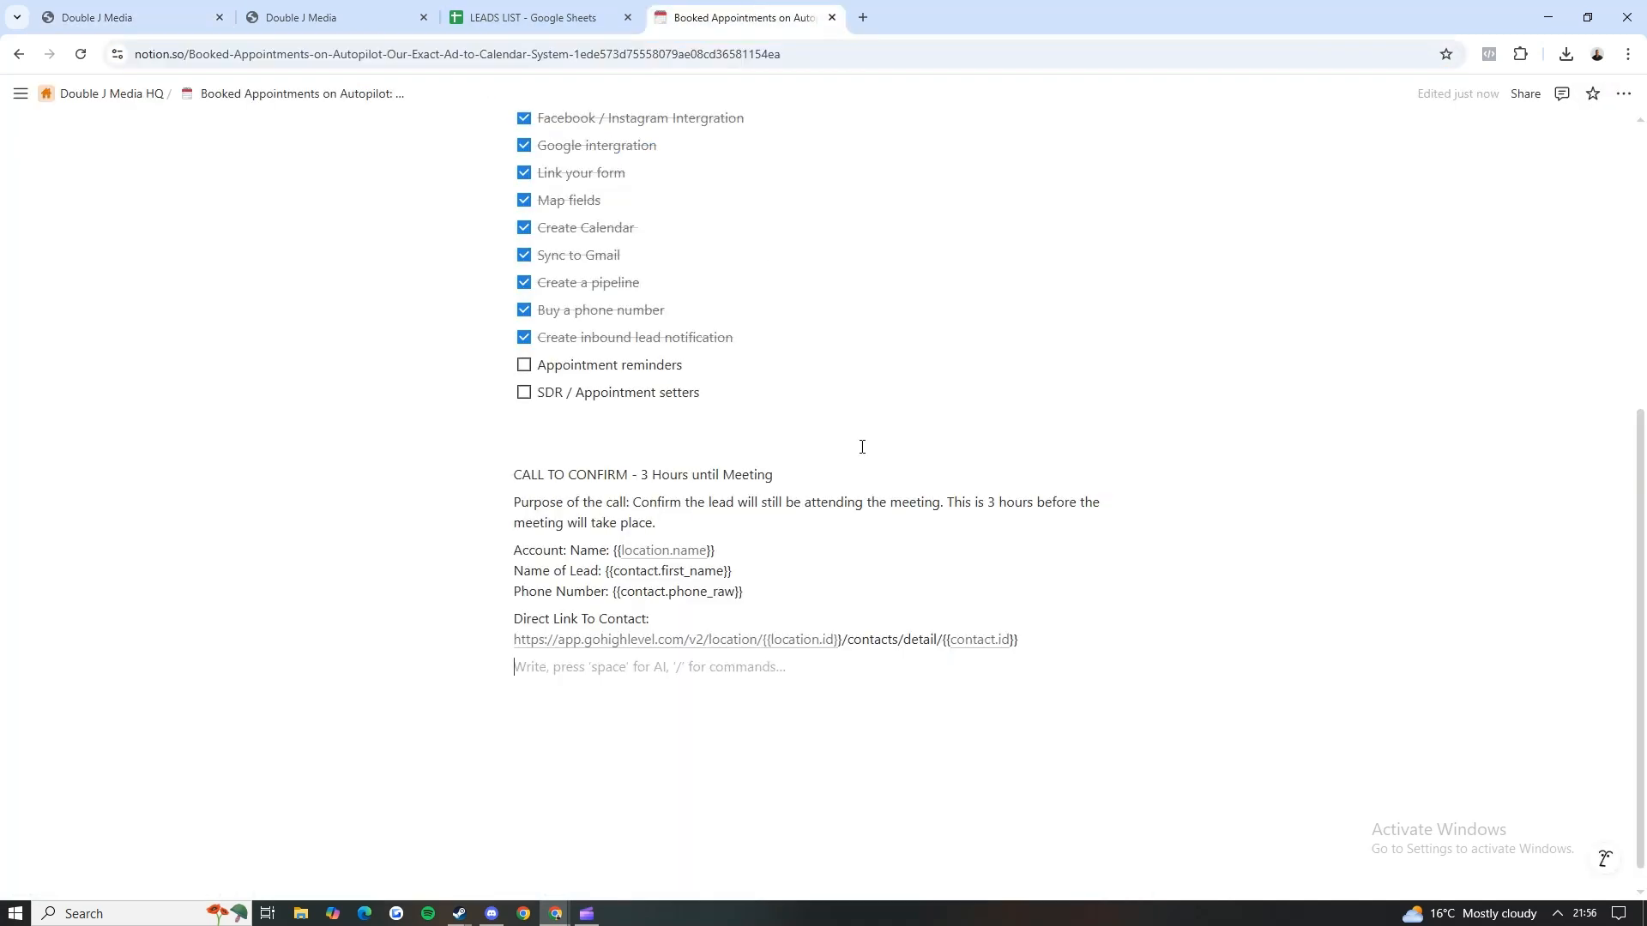
drag(1021, 640, 966, 672)
click(886, 666)
Step: Mark "SDR / Appointment setters" as done in the Notion checklist and check the remaining appointment reminders item
click(524, 392)
click(335, 17)
click(141, 266)
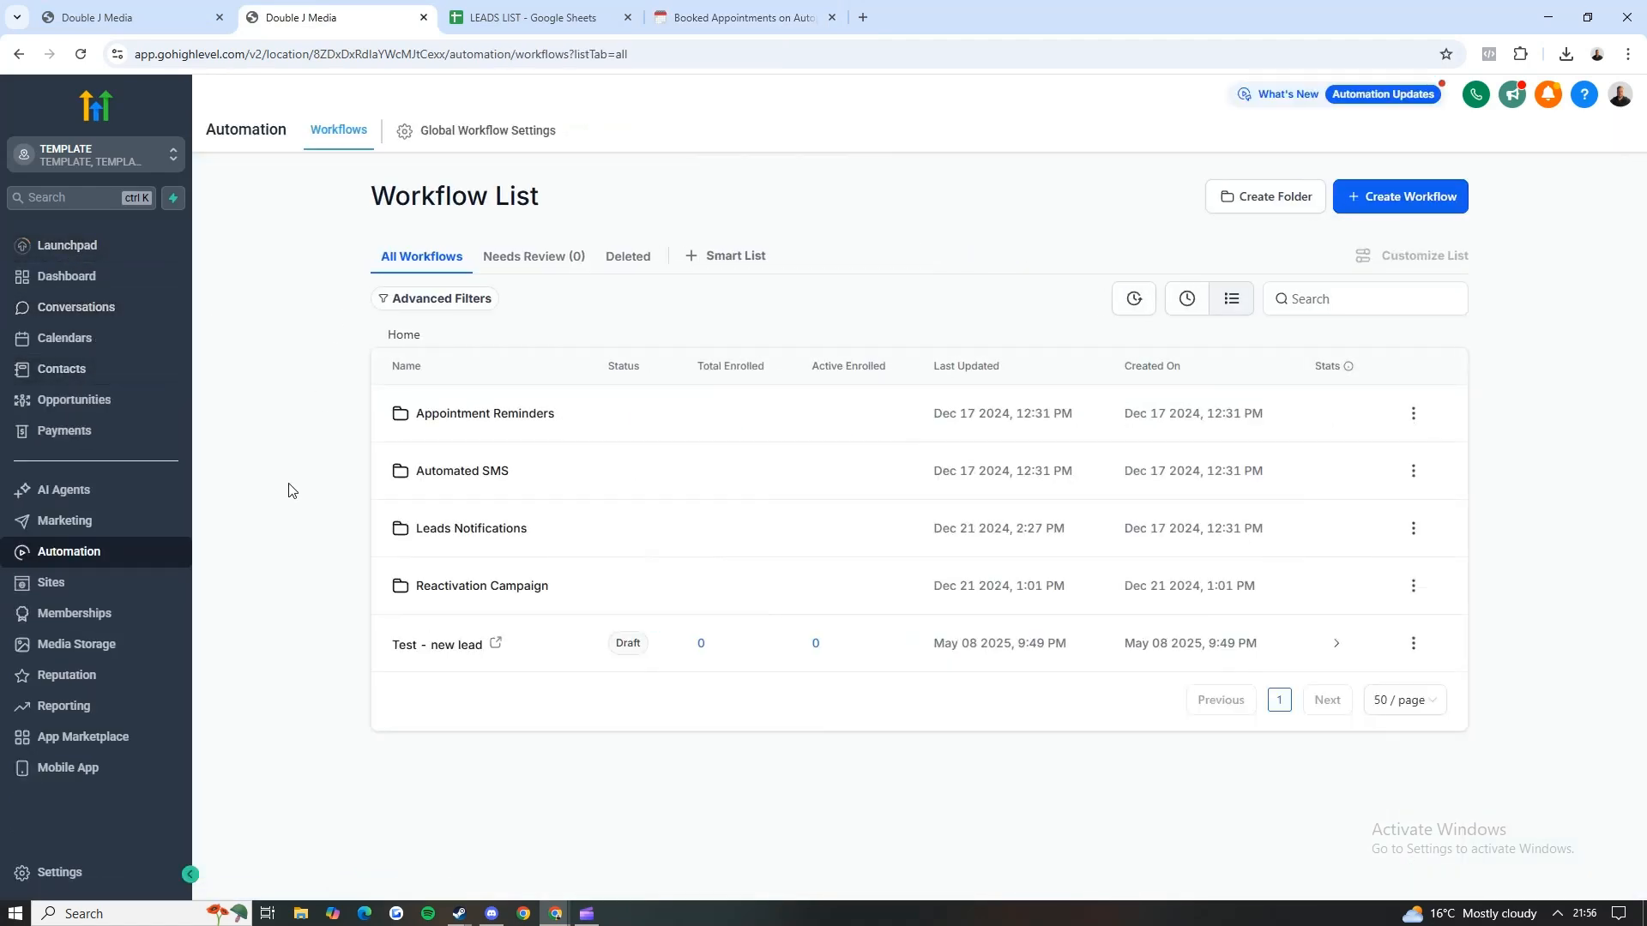
click(709, 13)
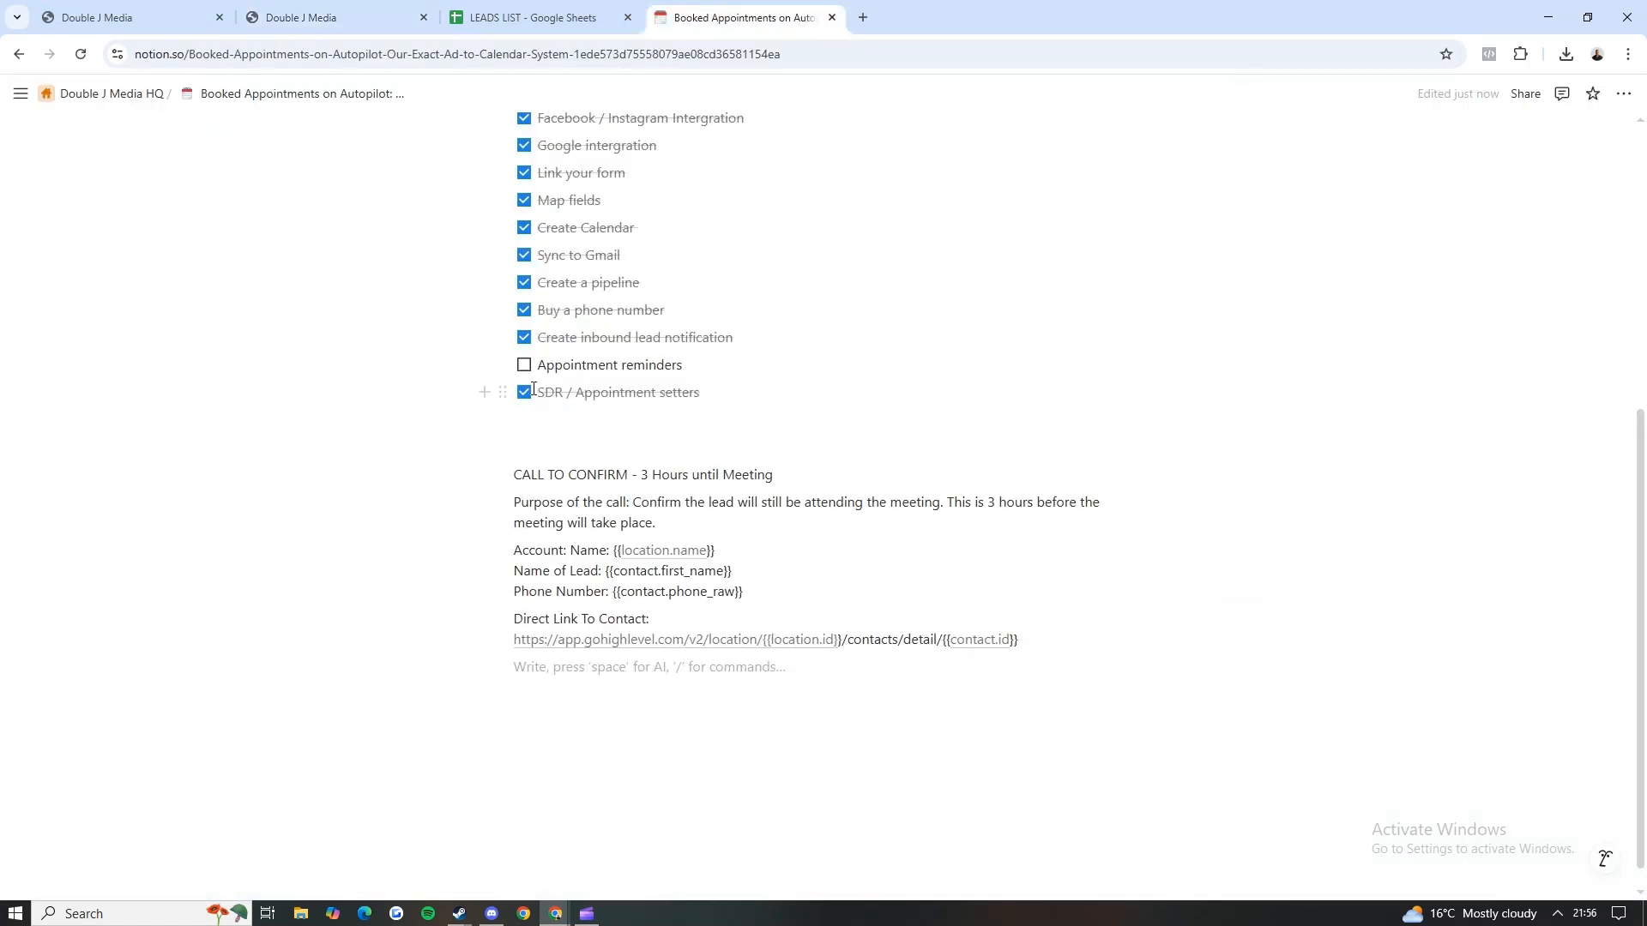
drag(708, 367, 530, 367)
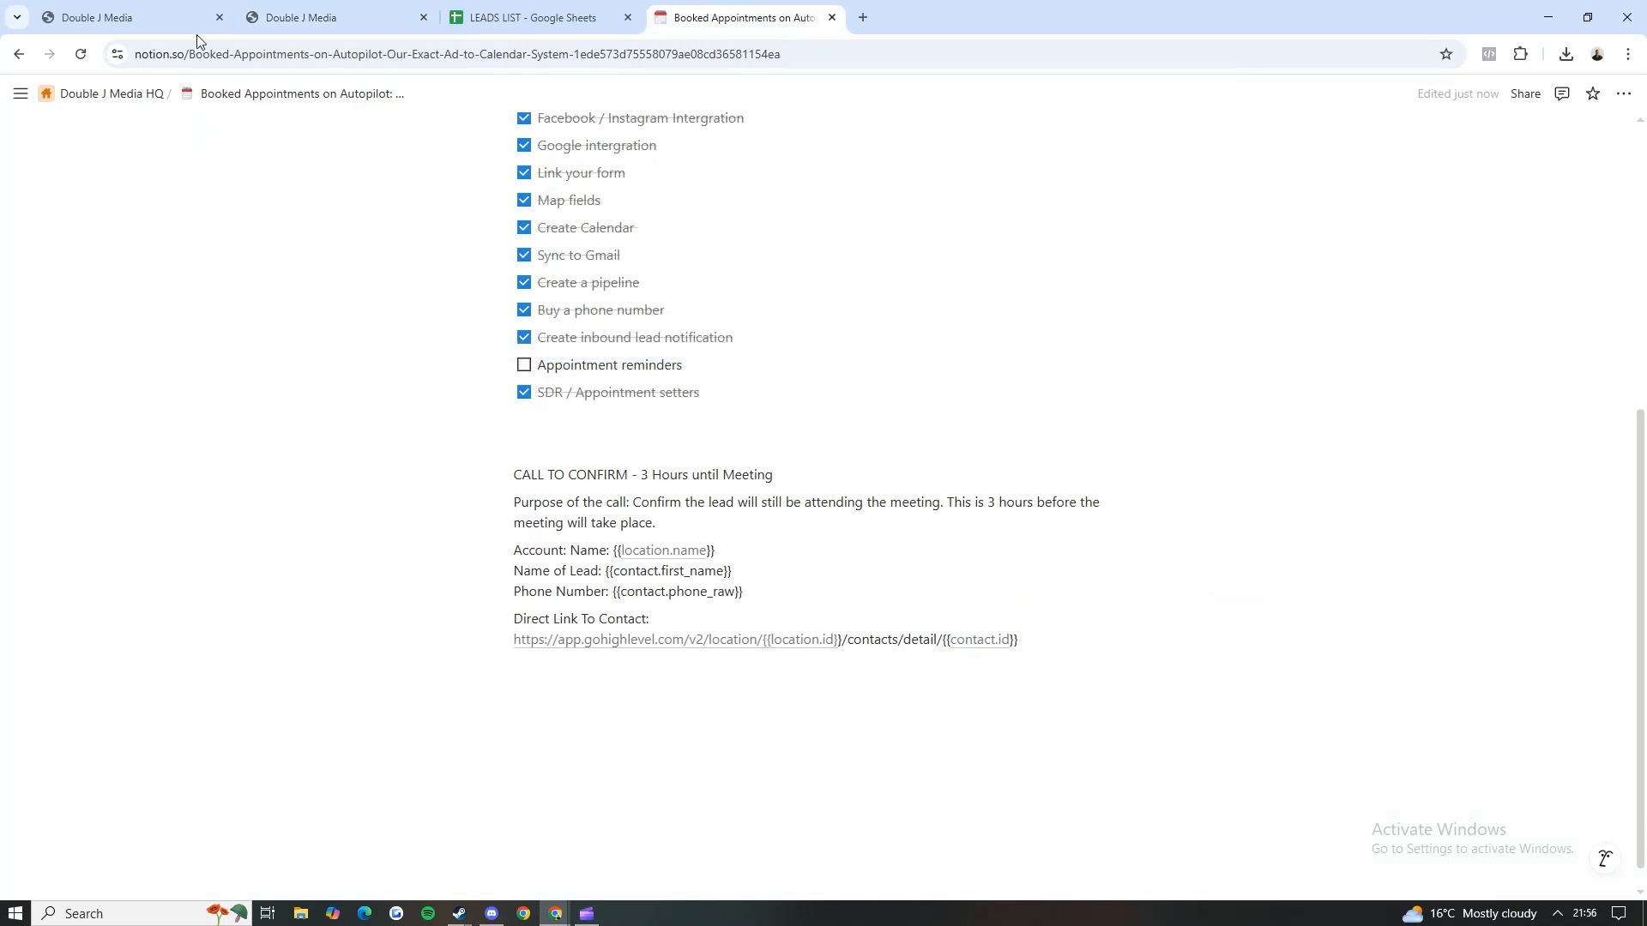
Step: Switch to GoHighLevel and open the "Appointment Reminders" workflow from its folder to view its trigger and reminder sequence
click(289, 18)
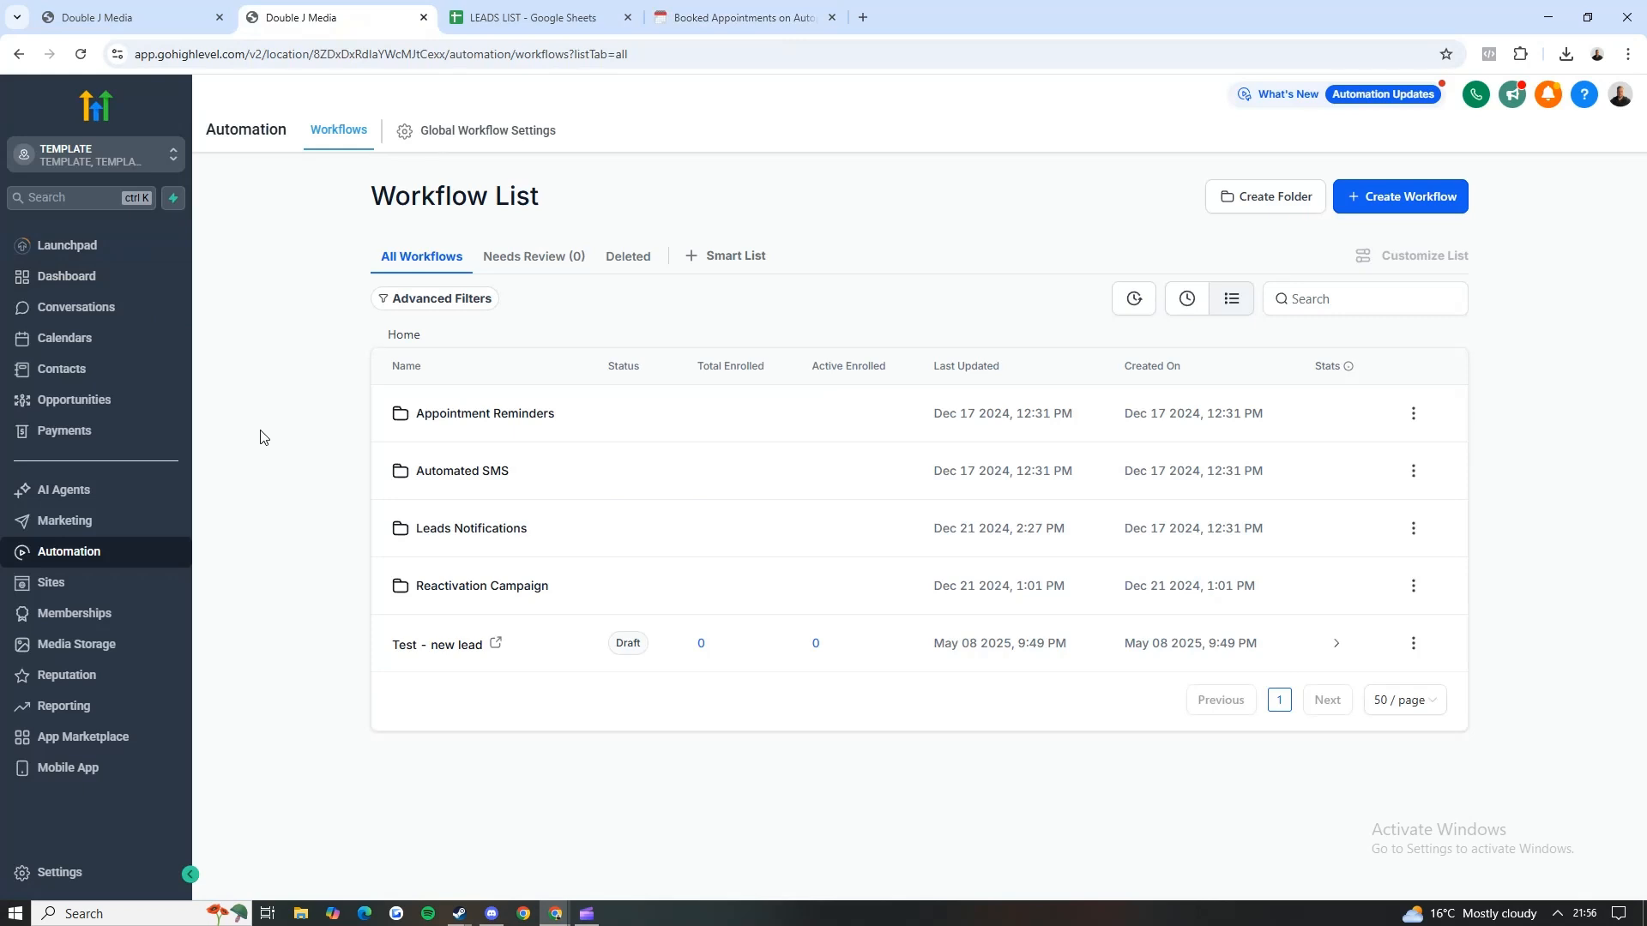
click(484, 413)
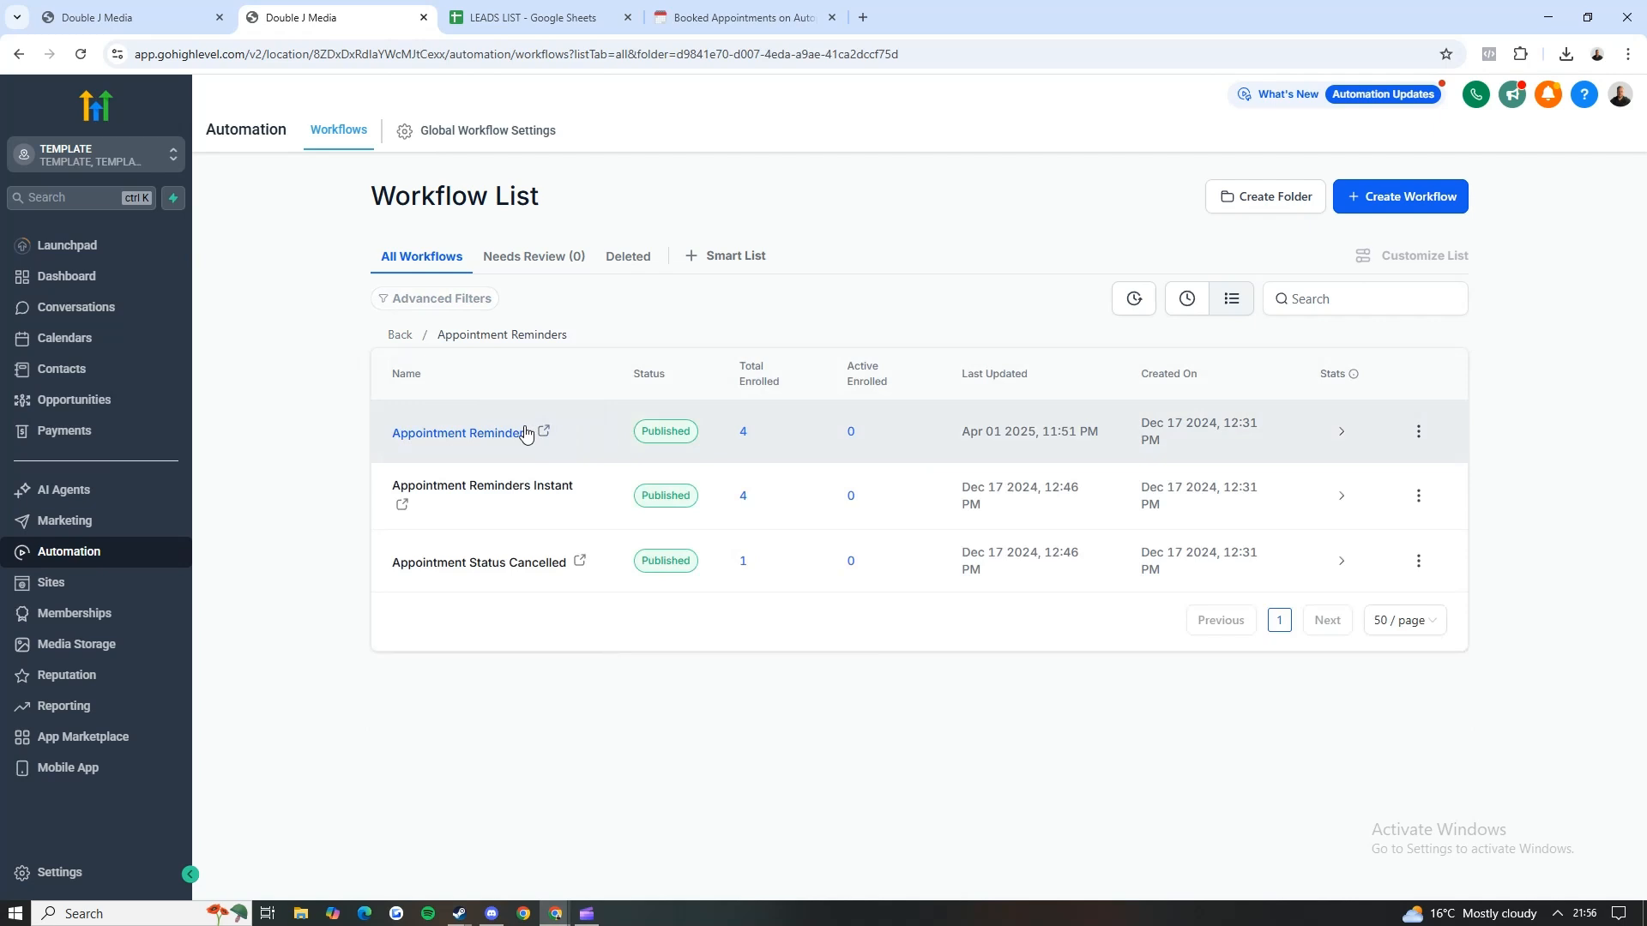
click(510, 435)
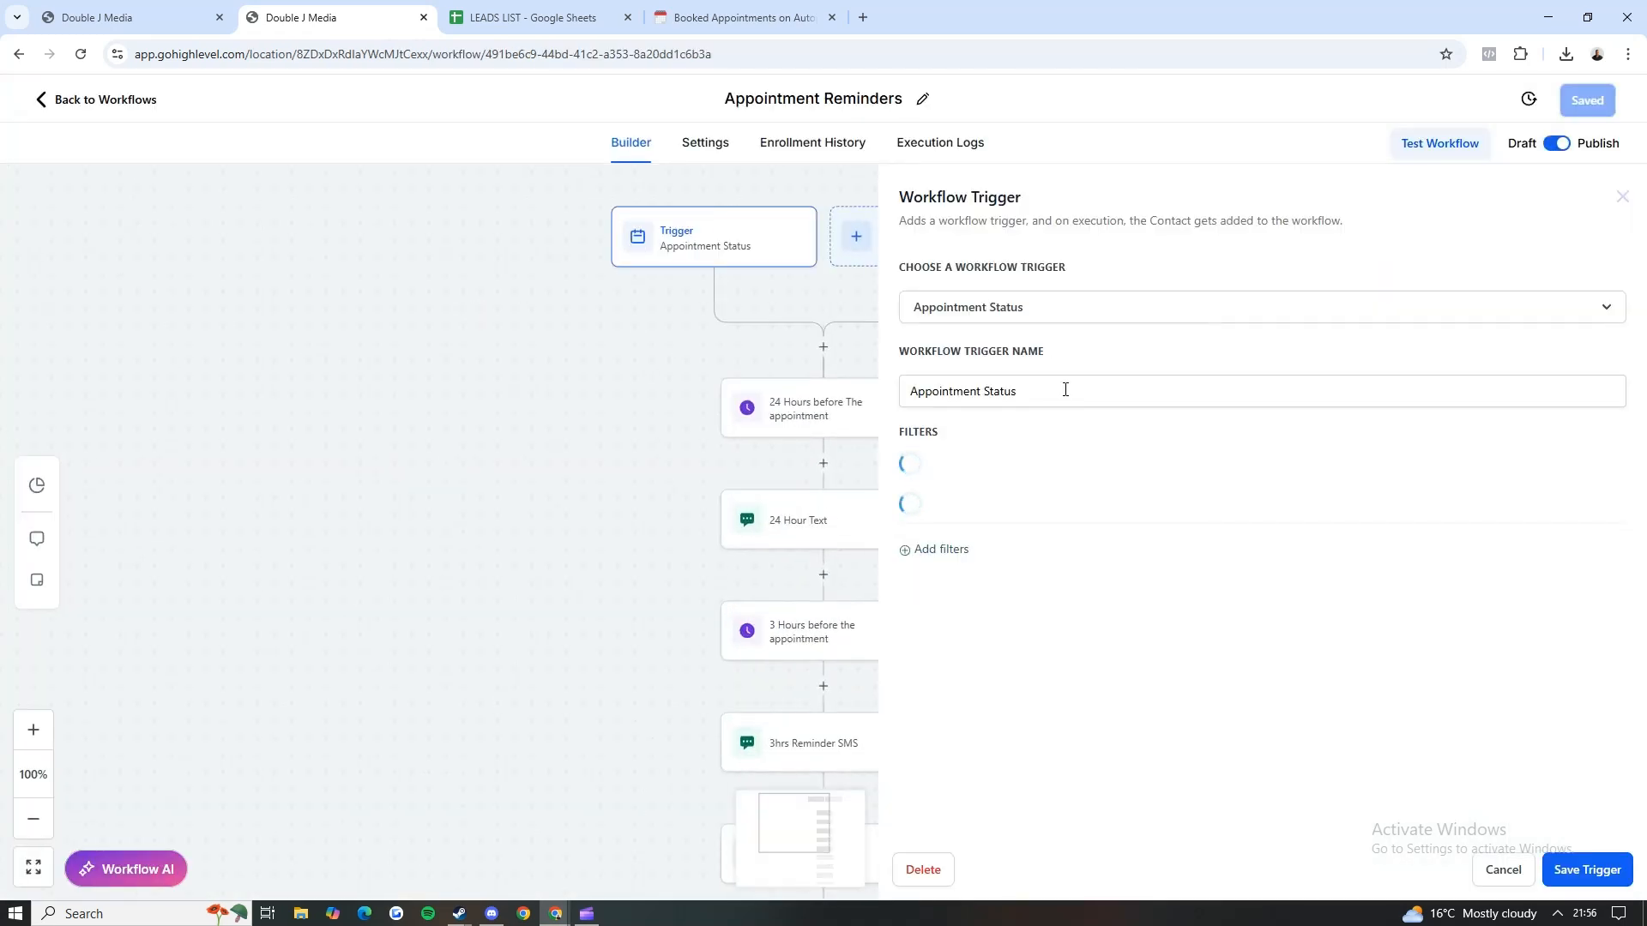
scroll(494, 531, down, 3)
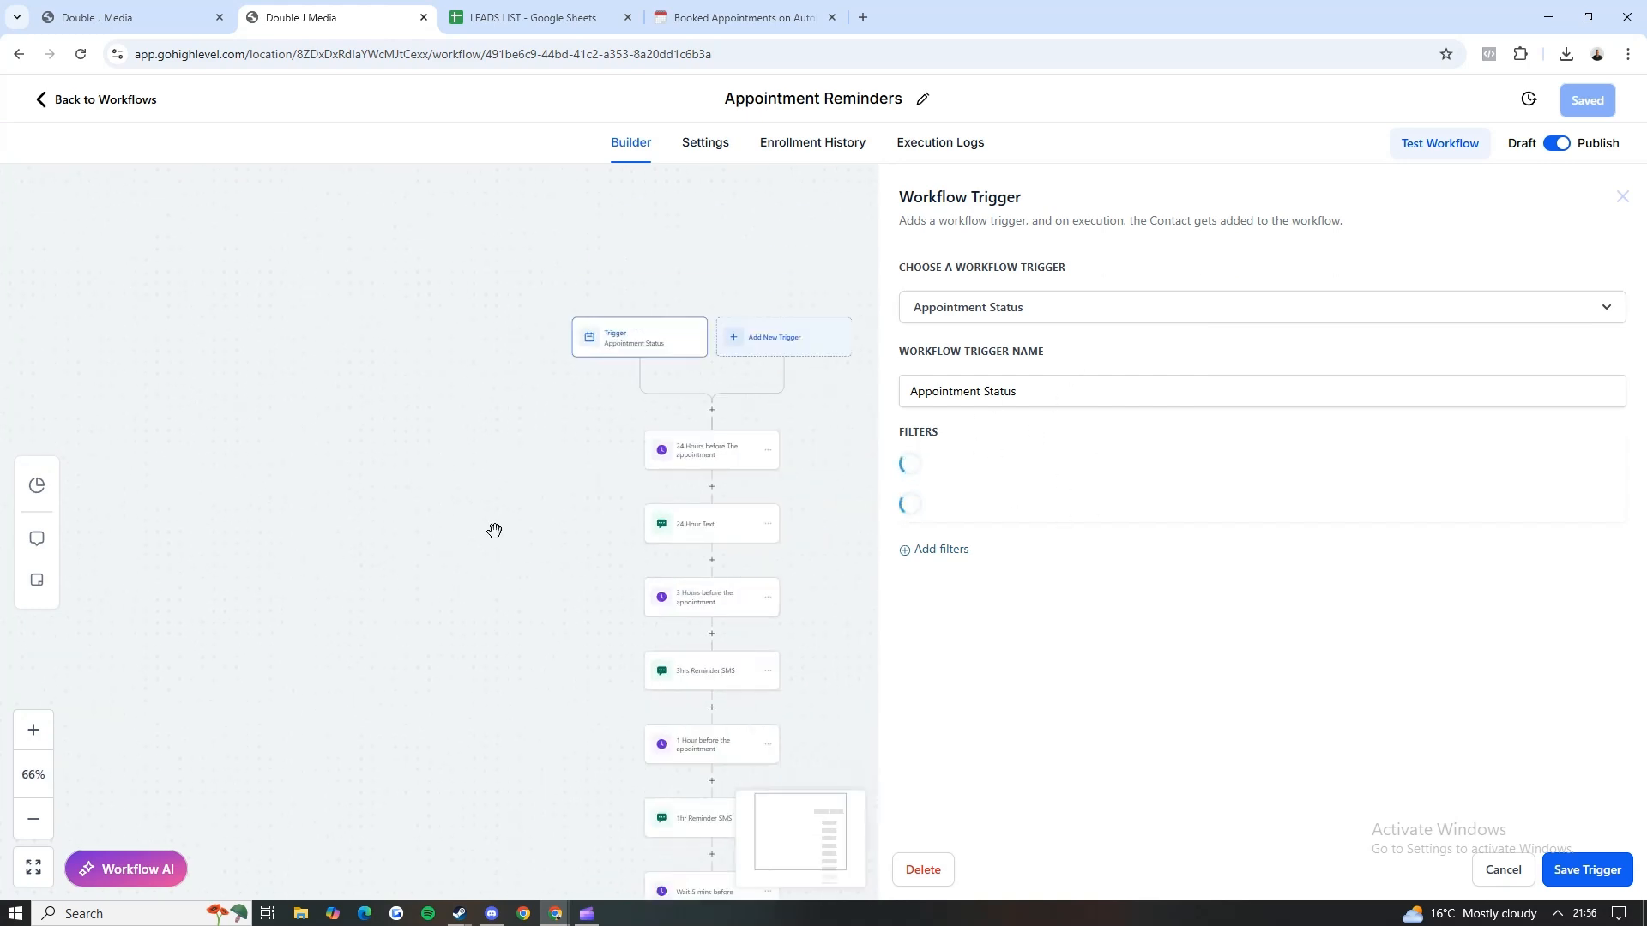
drag(494, 531, 244, 308)
Step: Examine the settings of the "24 Hours before The appointment" wait step and its description
click(455, 239)
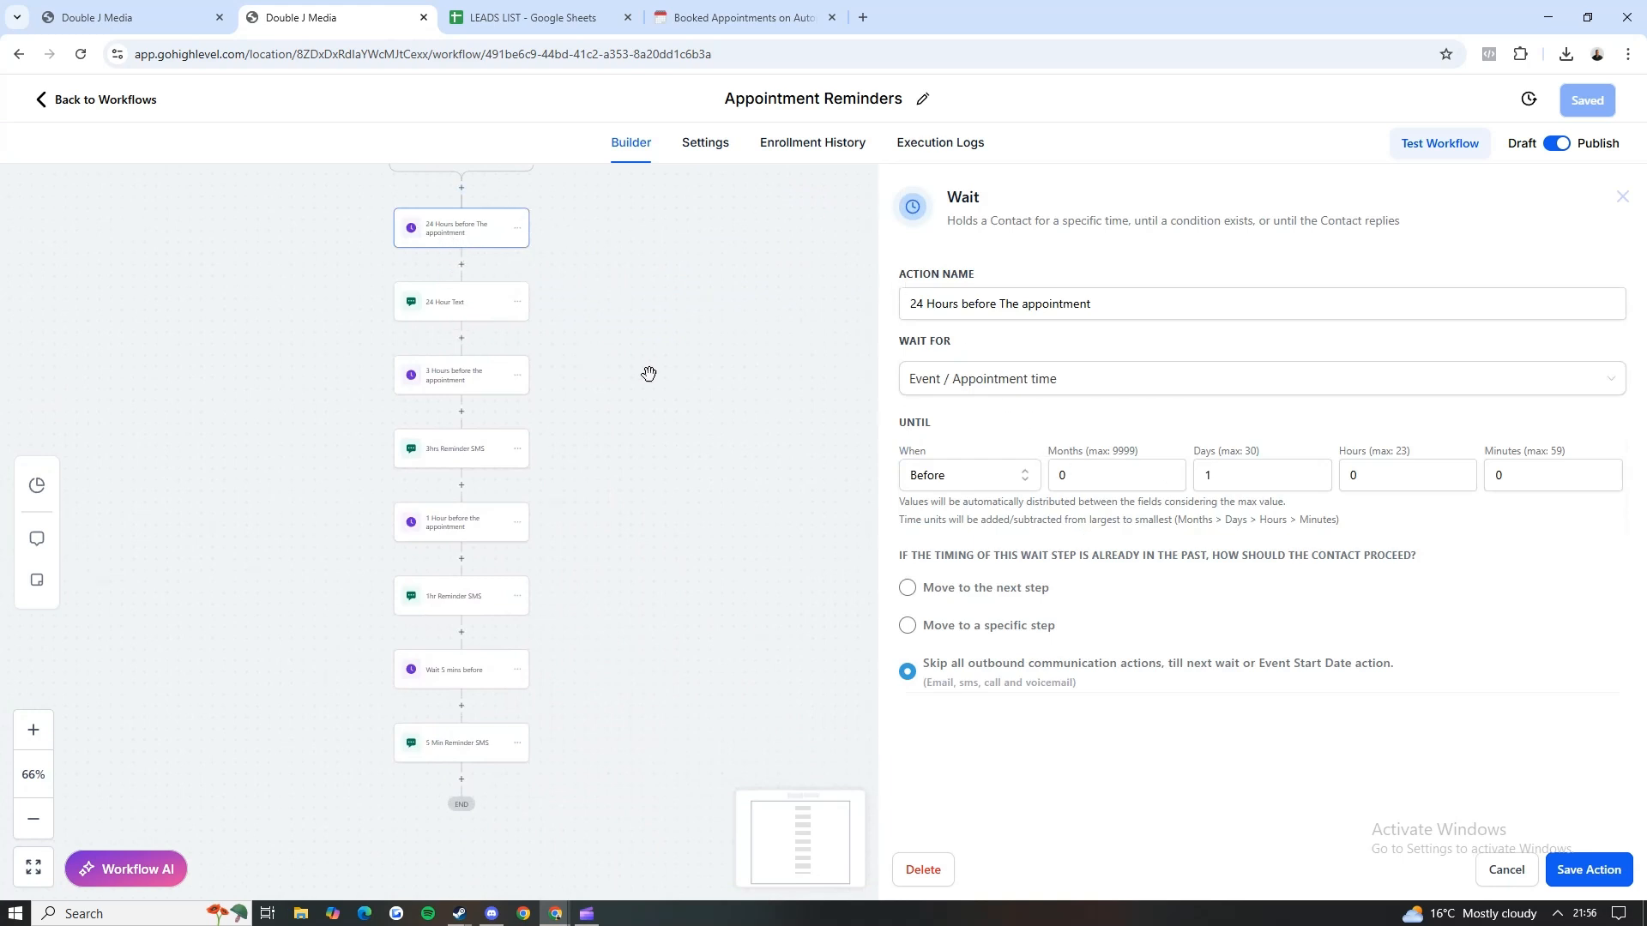
drag(946, 196, 1427, 214)
click(1422, 215)
Step: Open the "24 Hour Text" SMS action and read its greeting and appointment reminder message
click(473, 306)
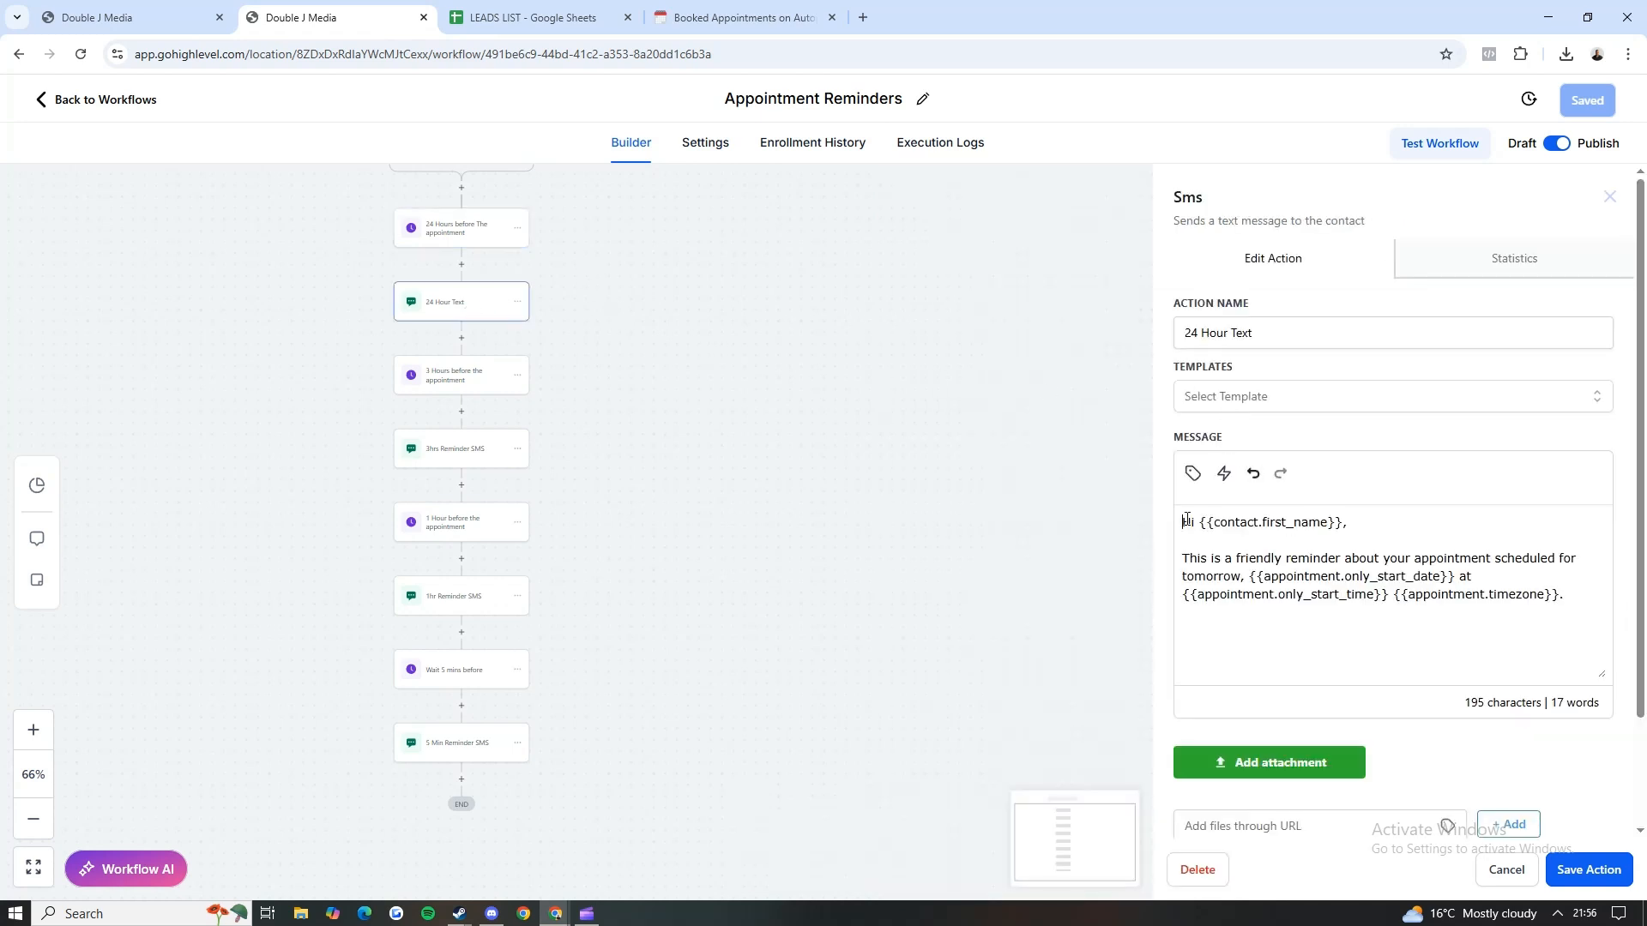
drag(1187, 520, 1351, 524)
drag(1361, 525, 1492, 573)
click(1517, 571)
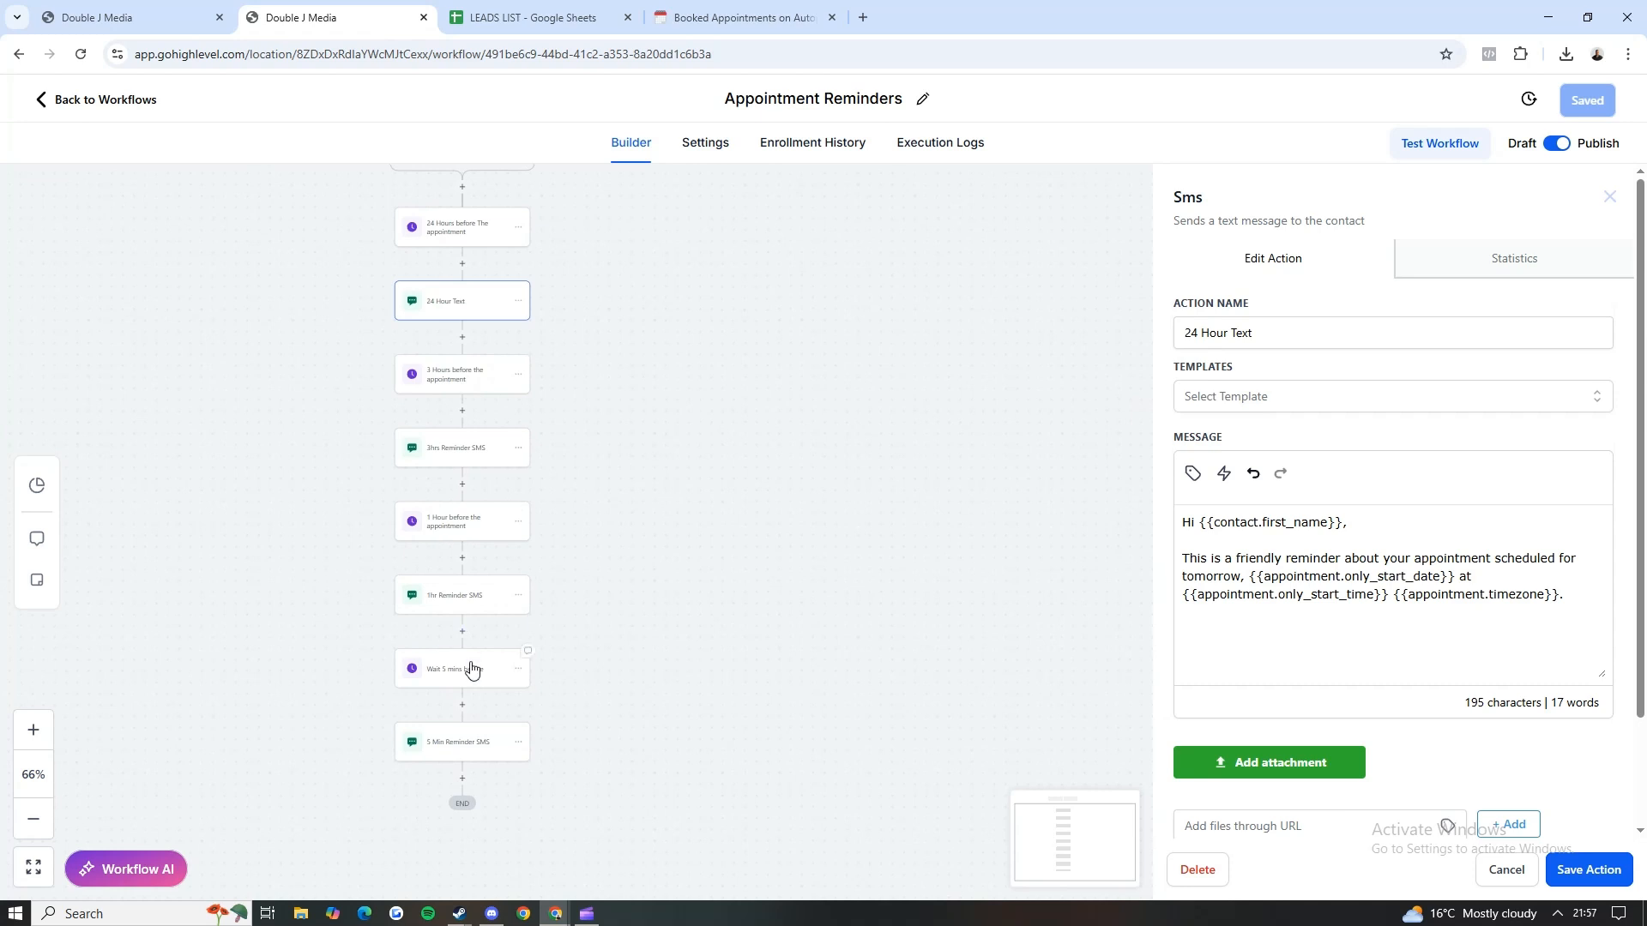
Step: Open the "Appointment Reminders Instant" workflow, read its "Confirmation text" SMS message, and return to the workflow list
click(129, 100)
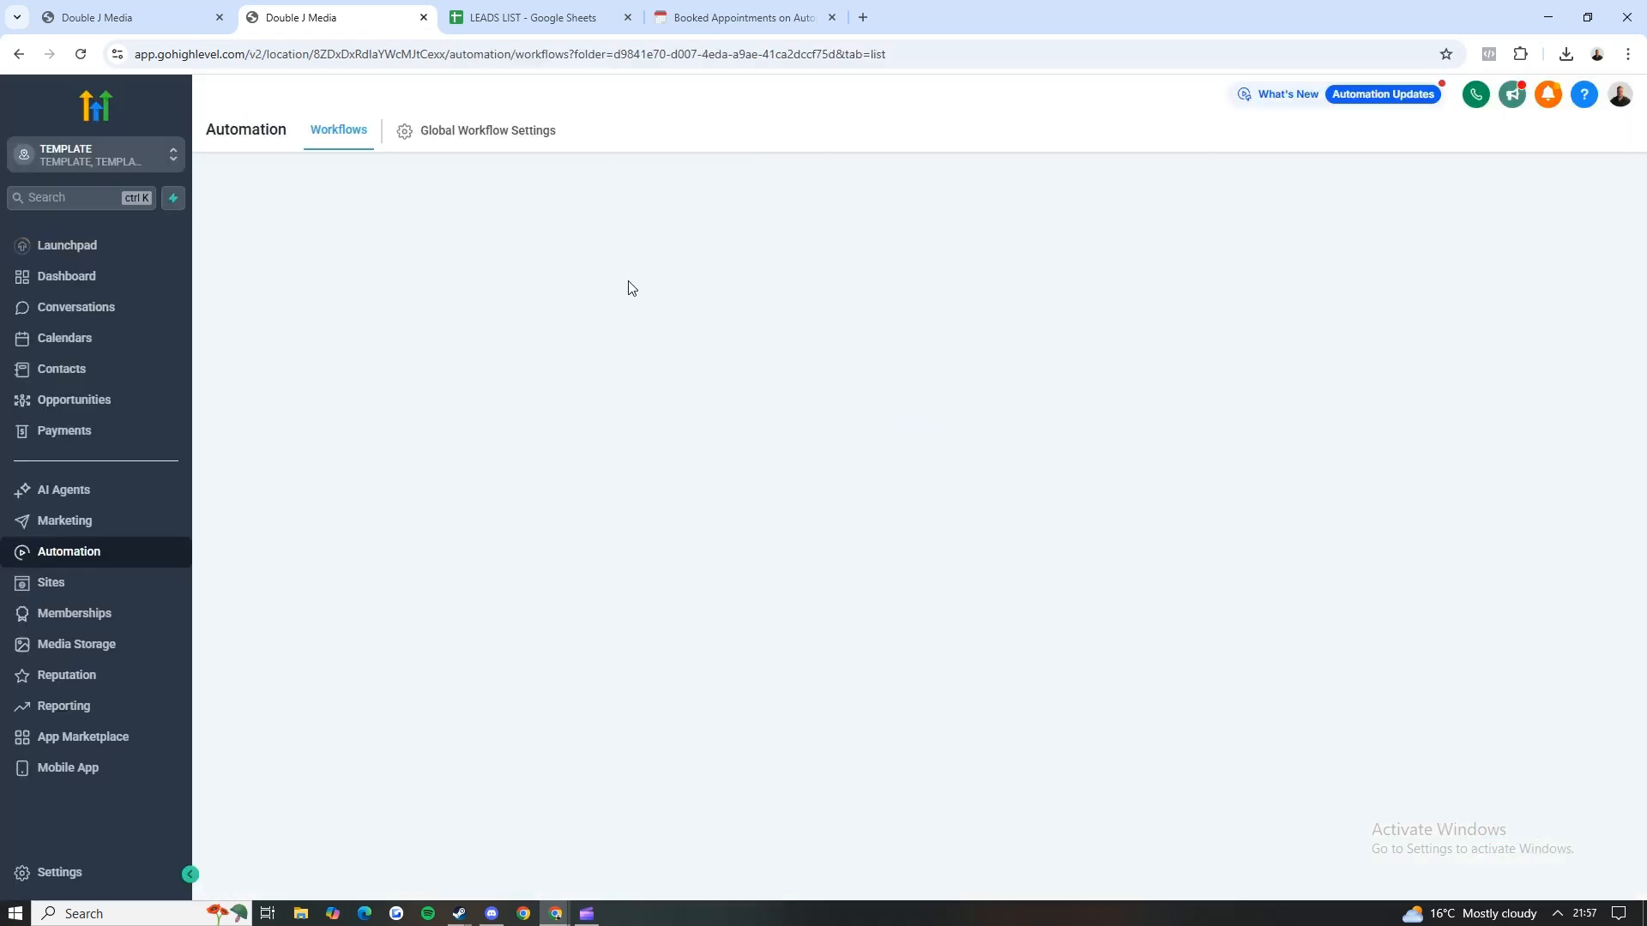
click(510, 485)
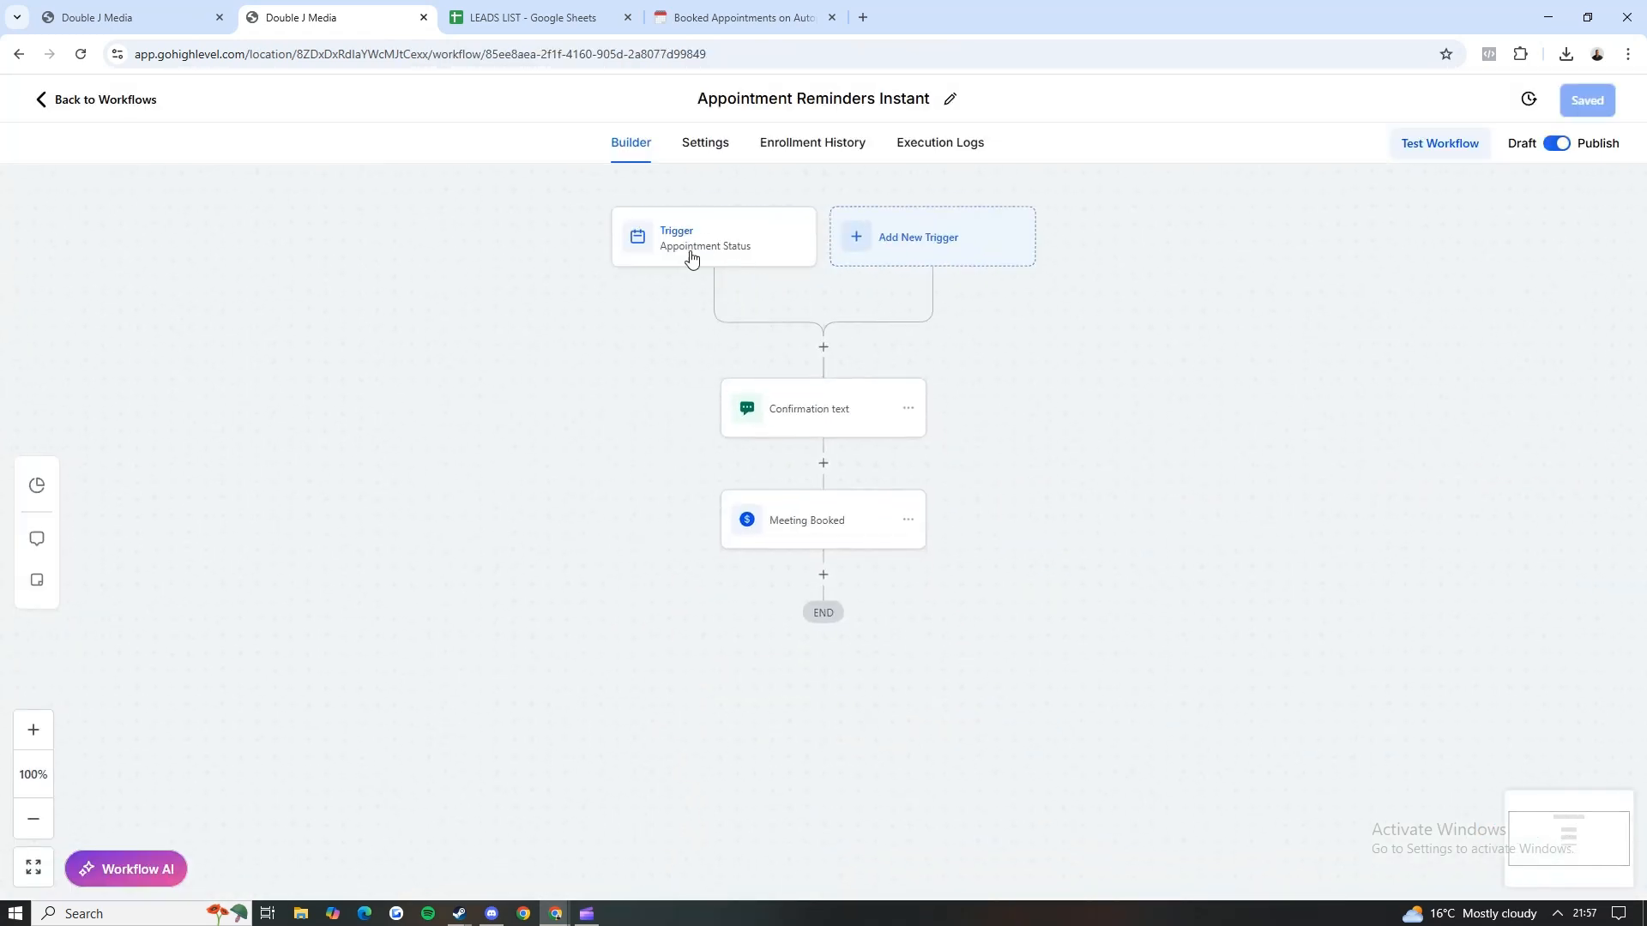
click(801, 407)
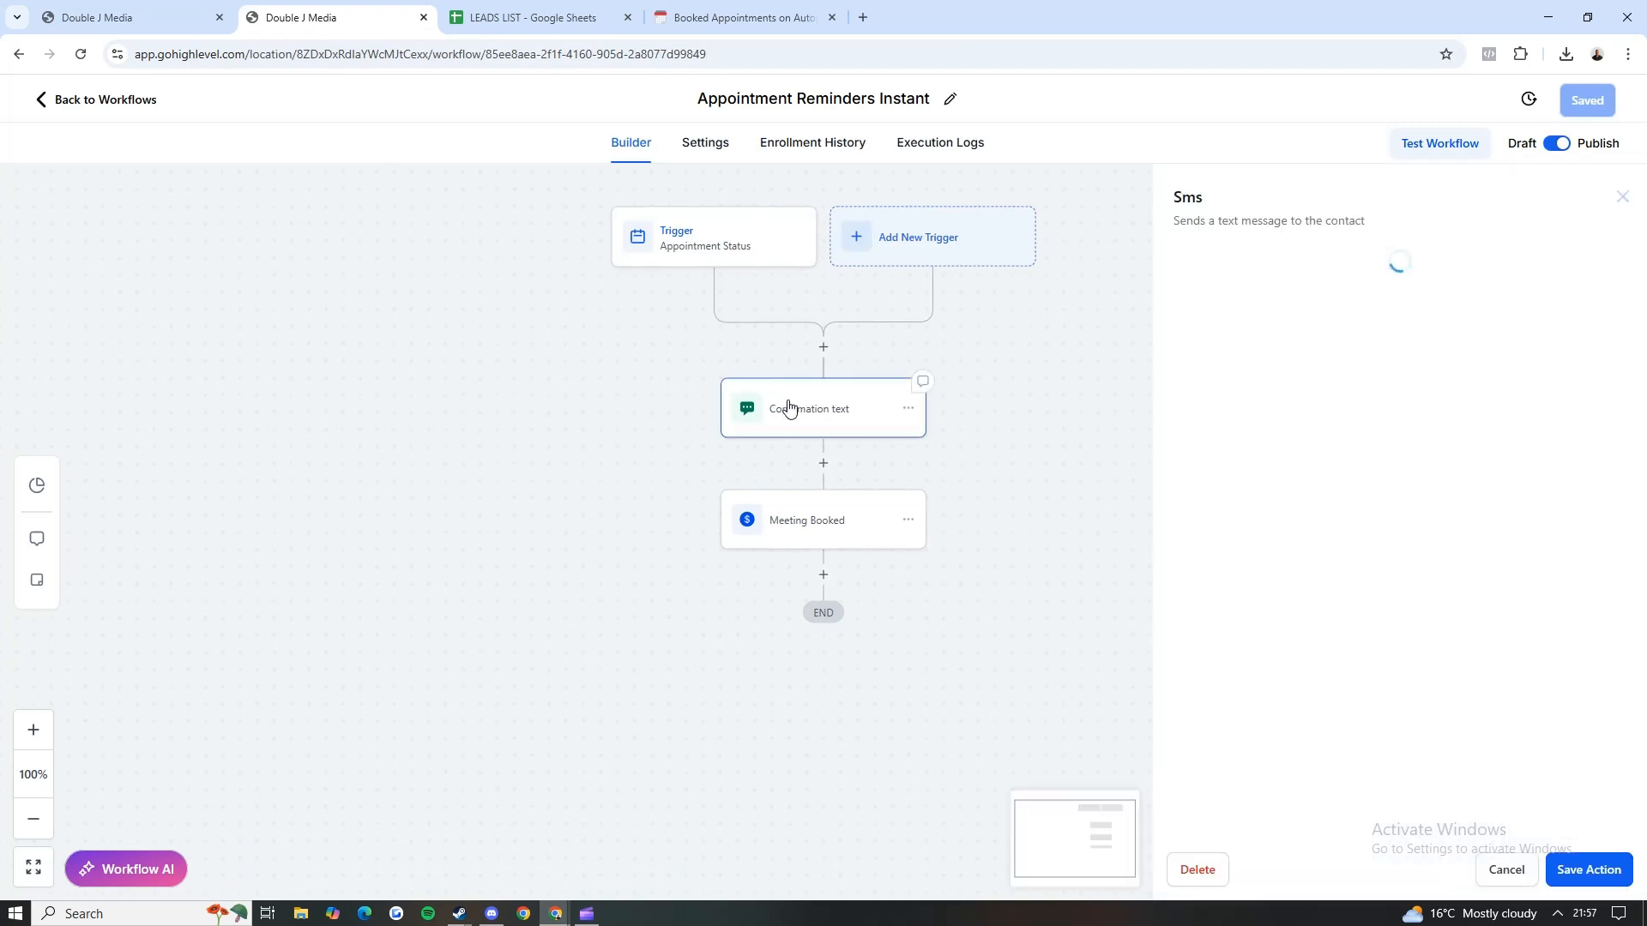
scroll(1410, 616, down, 3)
scroll(1411, 617, up, 3)
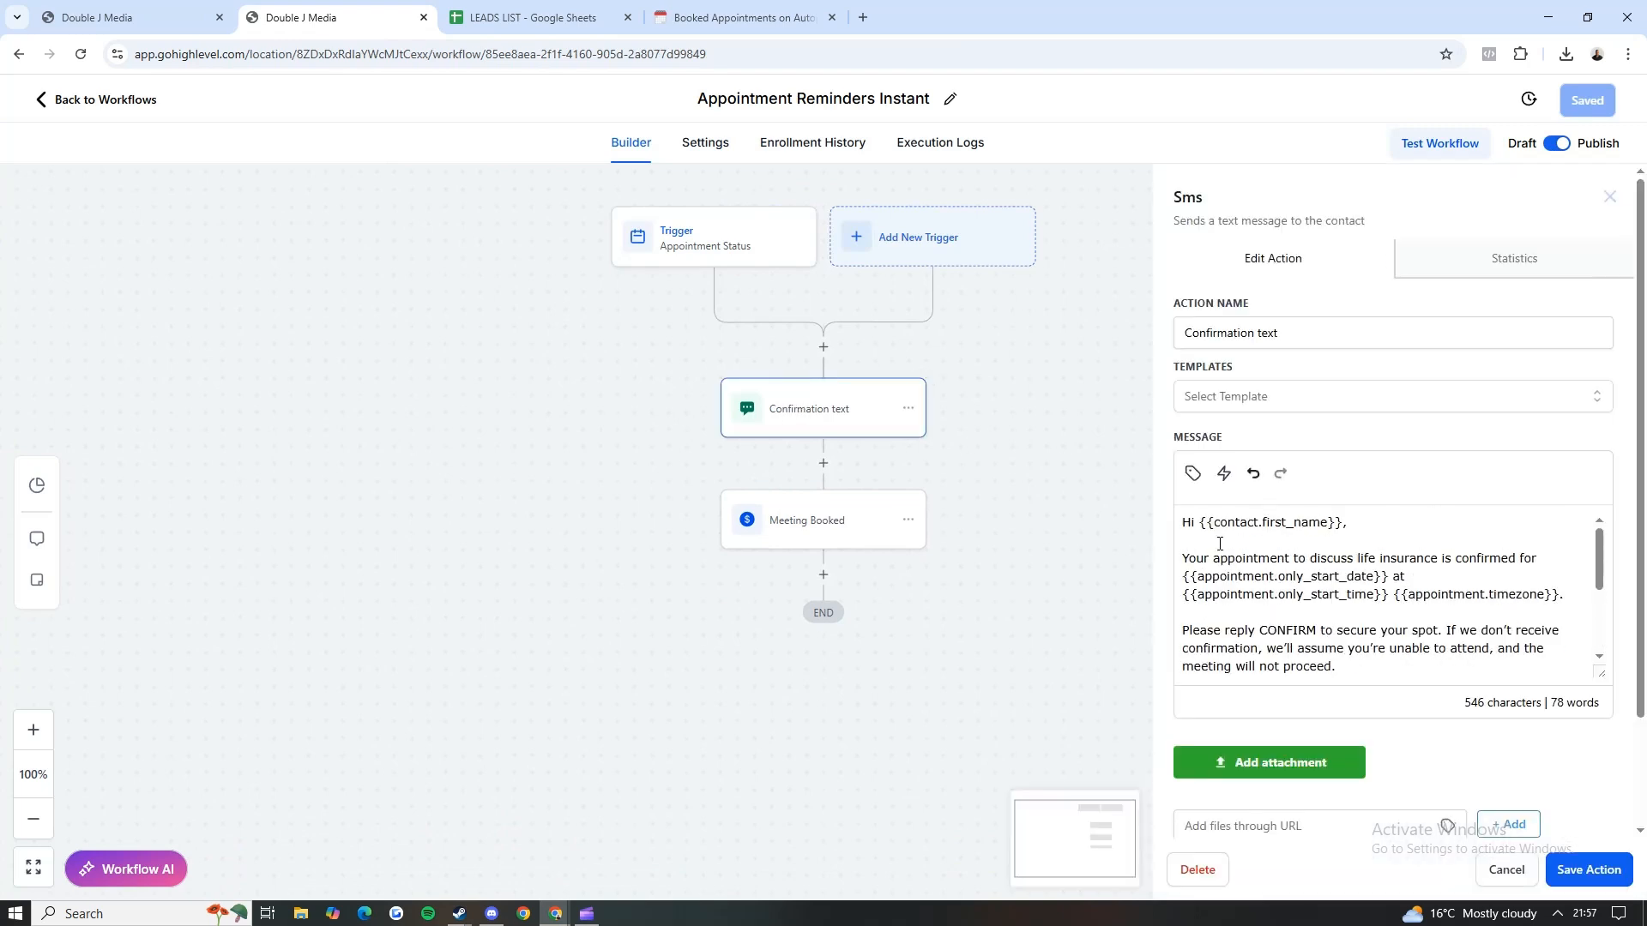
click(125, 103)
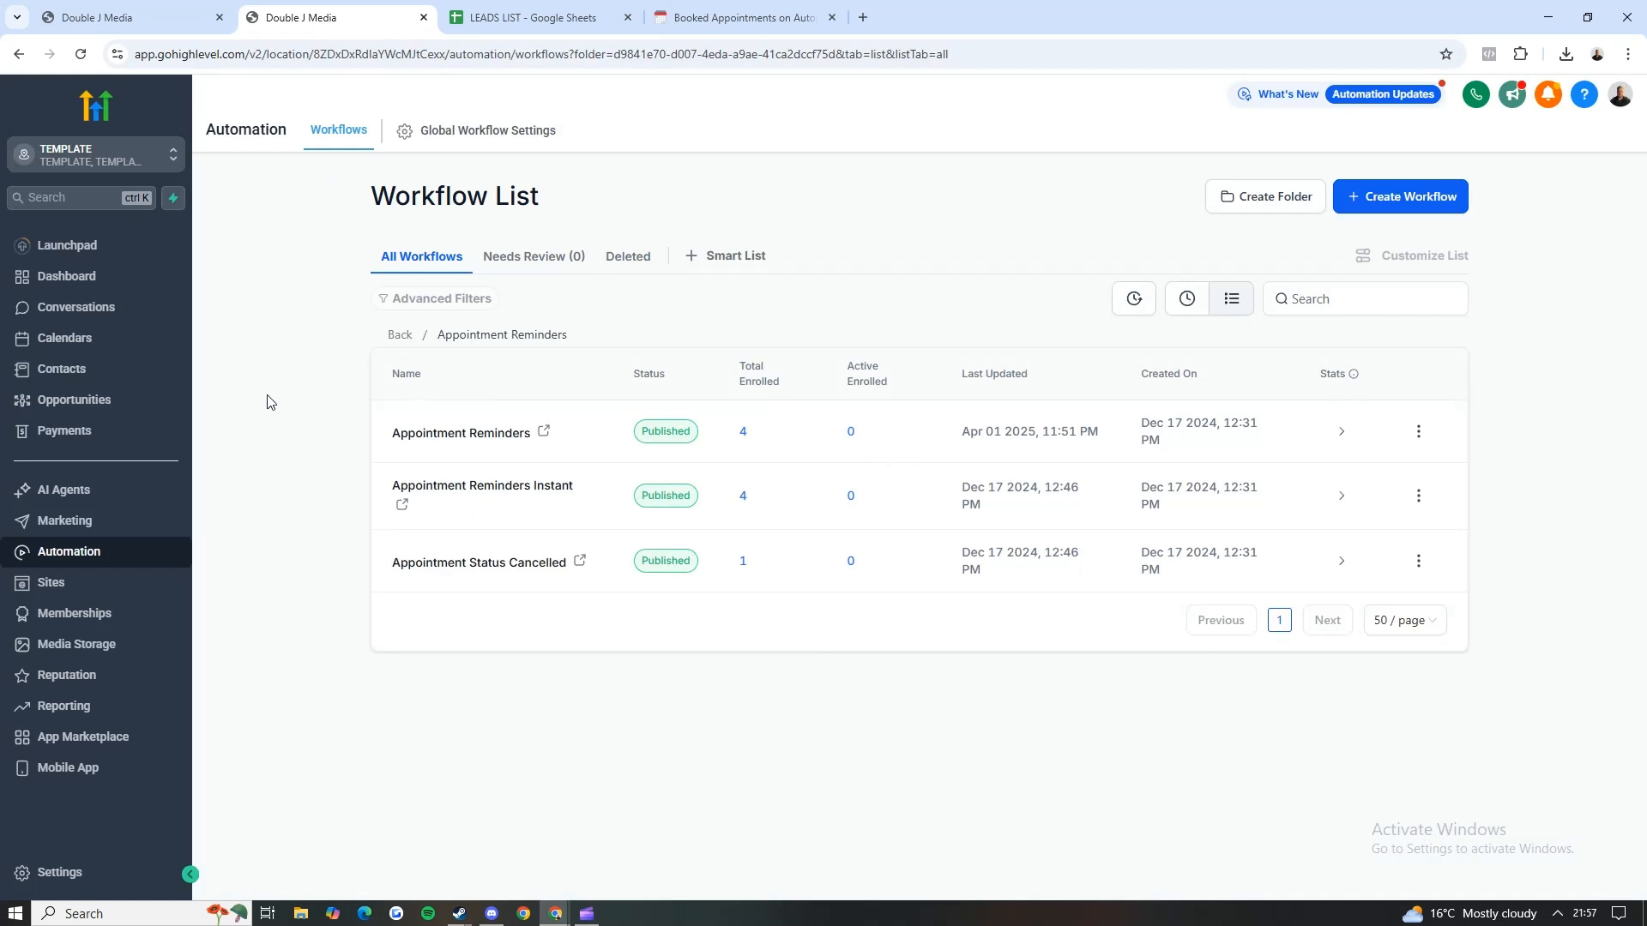
Step: Switch to the Notion page, mark "Appointment reminders" as done, and review the whole setup checklist
click(743, 17)
click(524, 365)
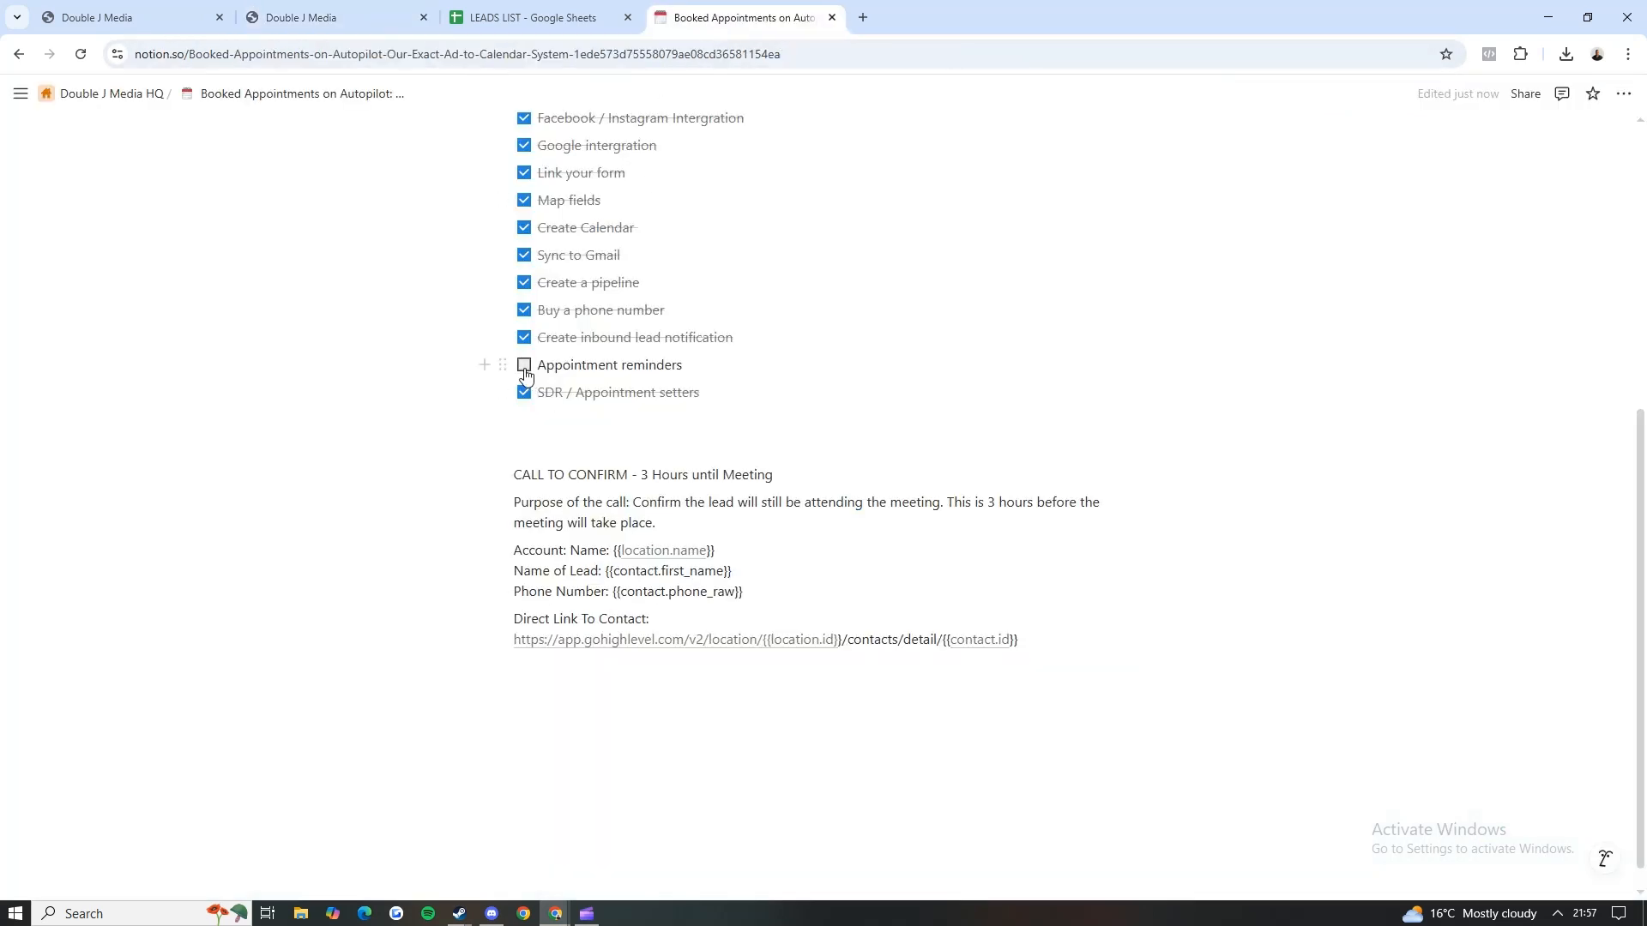
scroll(406, 511, up, 1)
scroll(421, 634, up, 1)
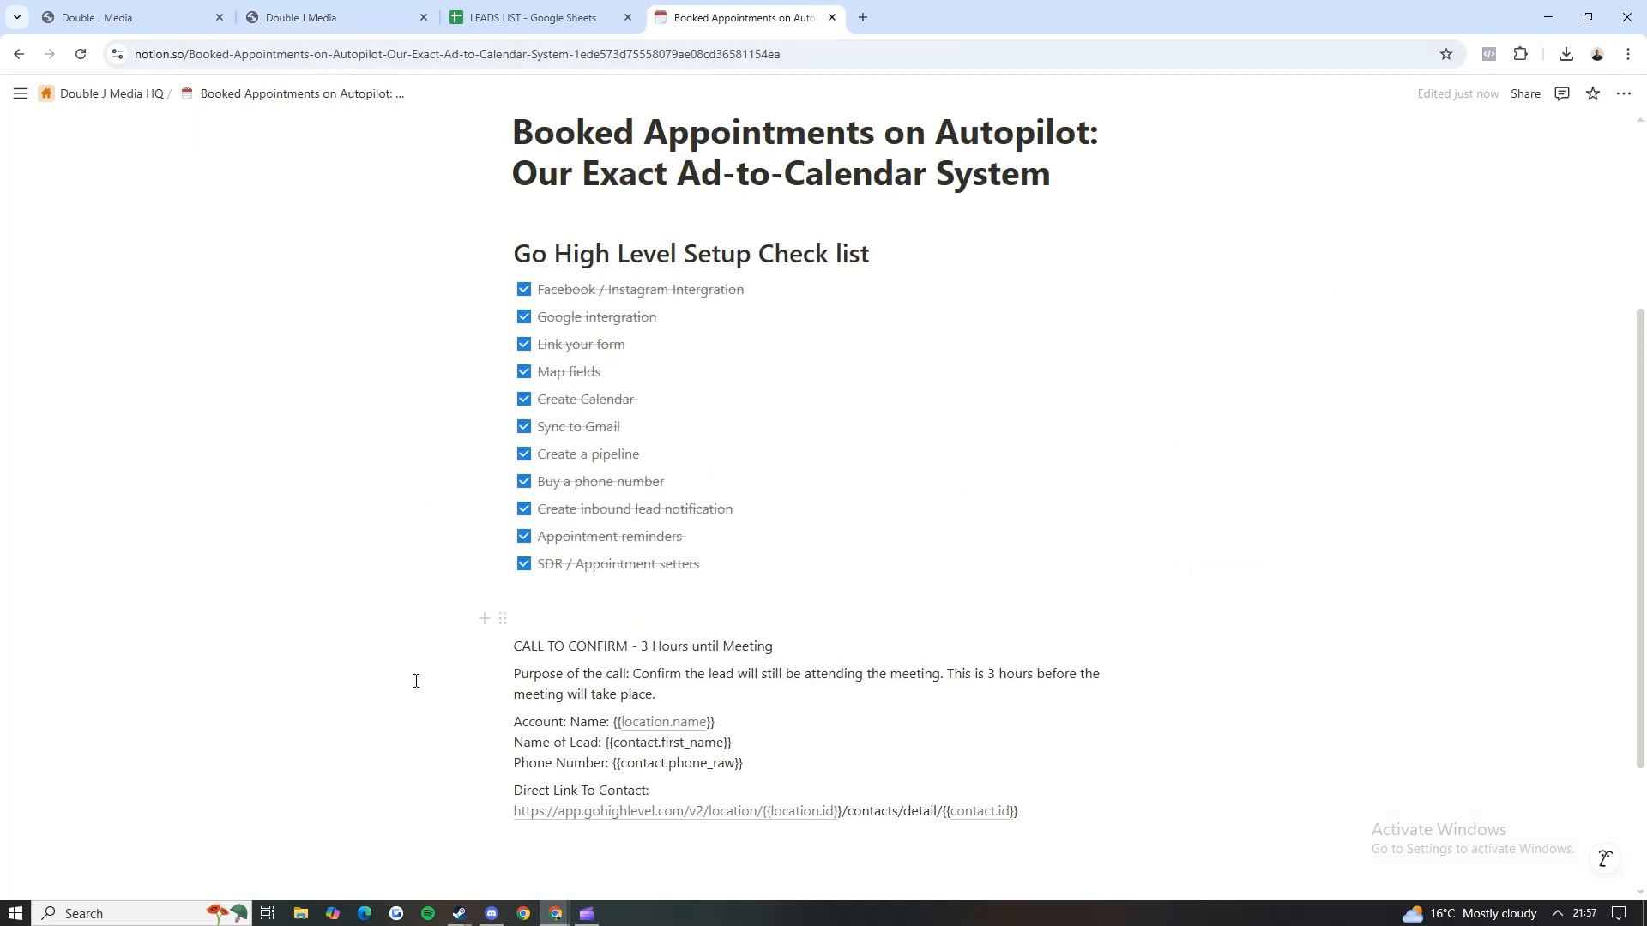